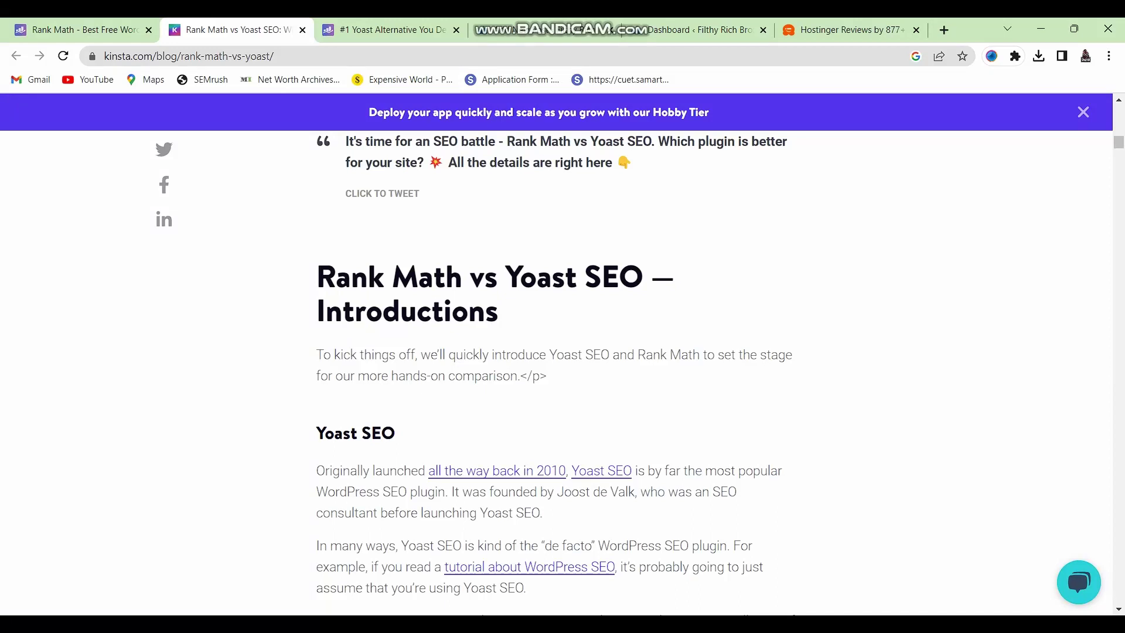
Step: Read the Rank Math vs Yoast SEO article from its opening paragraphs through the table of contents to the Introductions section
{"action": "scroll", "coordinate": [557, 351], "scroll_direction": "up", "scroll_amount": 15}
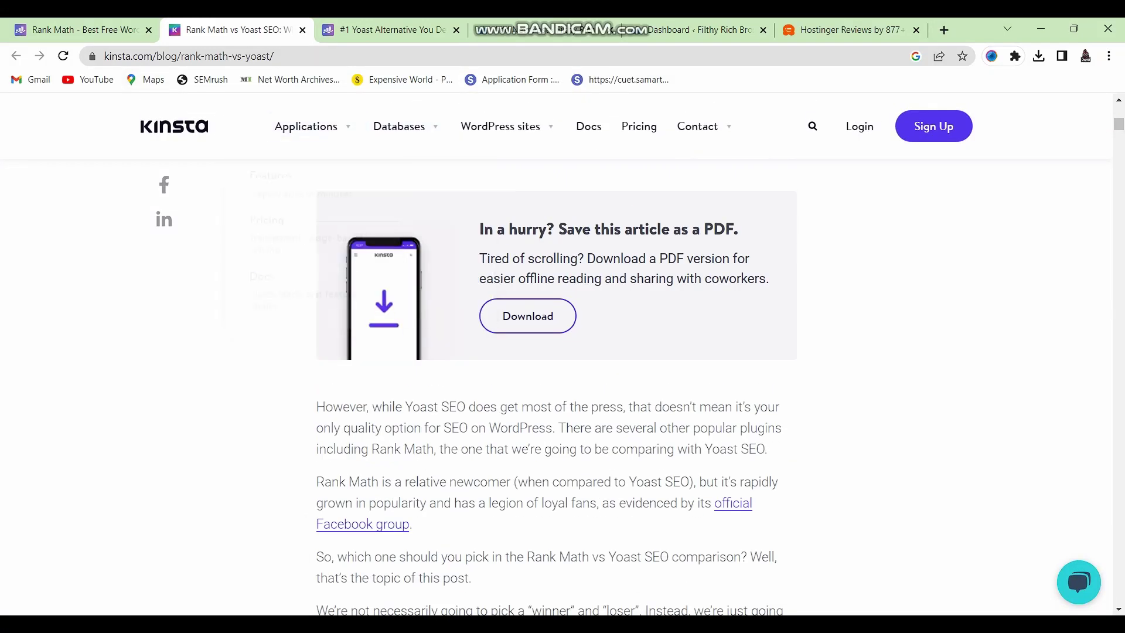
{"action": "scroll", "coordinate": [557, 386], "scroll_direction": "up", "scroll_amount": 8}
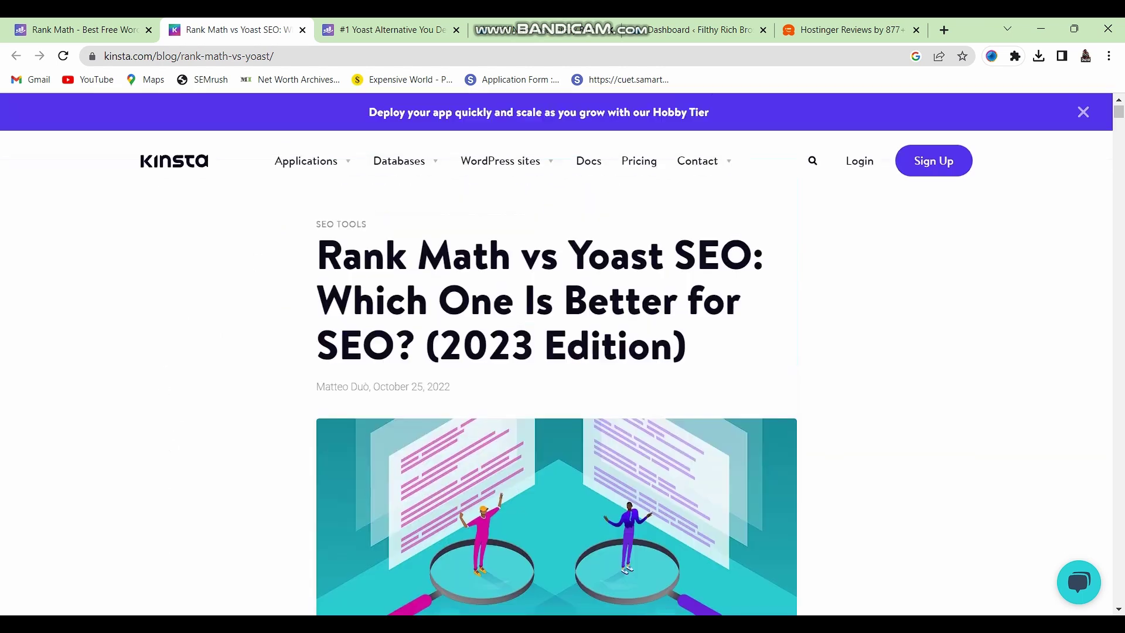
{"action": "scroll", "coordinate": [557, 373], "scroll_direction": "down", "scroll_amount": 10}
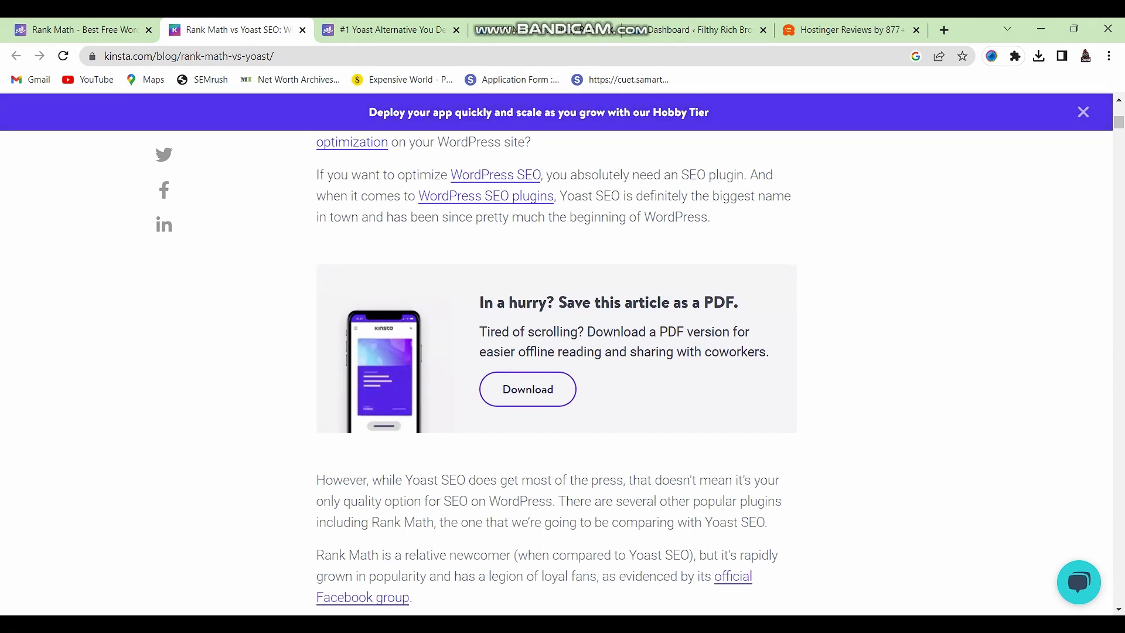
{"action": "scroll", "coordinate": [556, 373], "scroll_direction": "down", "scroll_amount": 7}
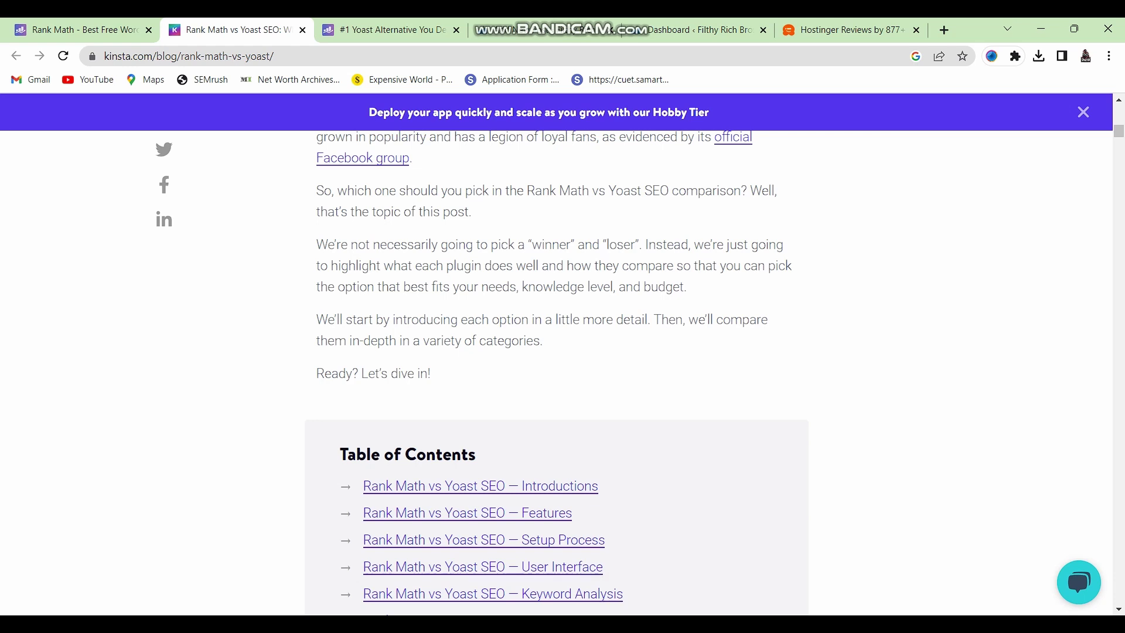
{"action": "scroll", "coordinate": [556, 372], "scroll_direction": "down", "scroll_amount": 6}
{"action": "scroll", "coordinate": [556, 373], "scroll_direction": "down", "scroll_amount": 2}
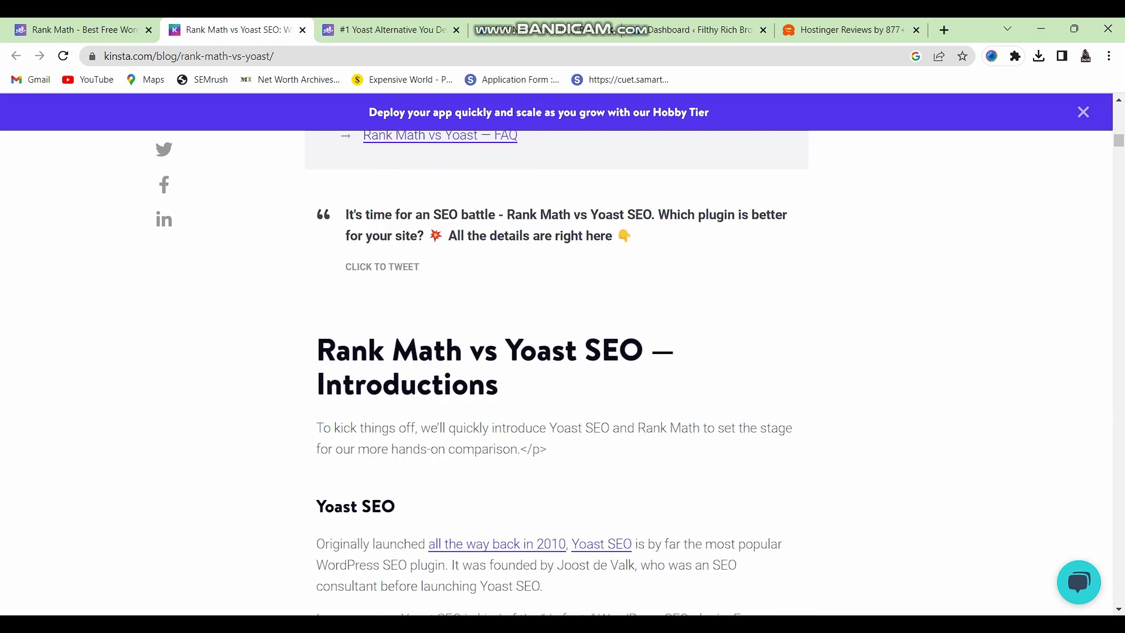
{"action": "scroll", "coordinate": [556, 373], "scroll_direction": "down", "scroll_amount": 4}
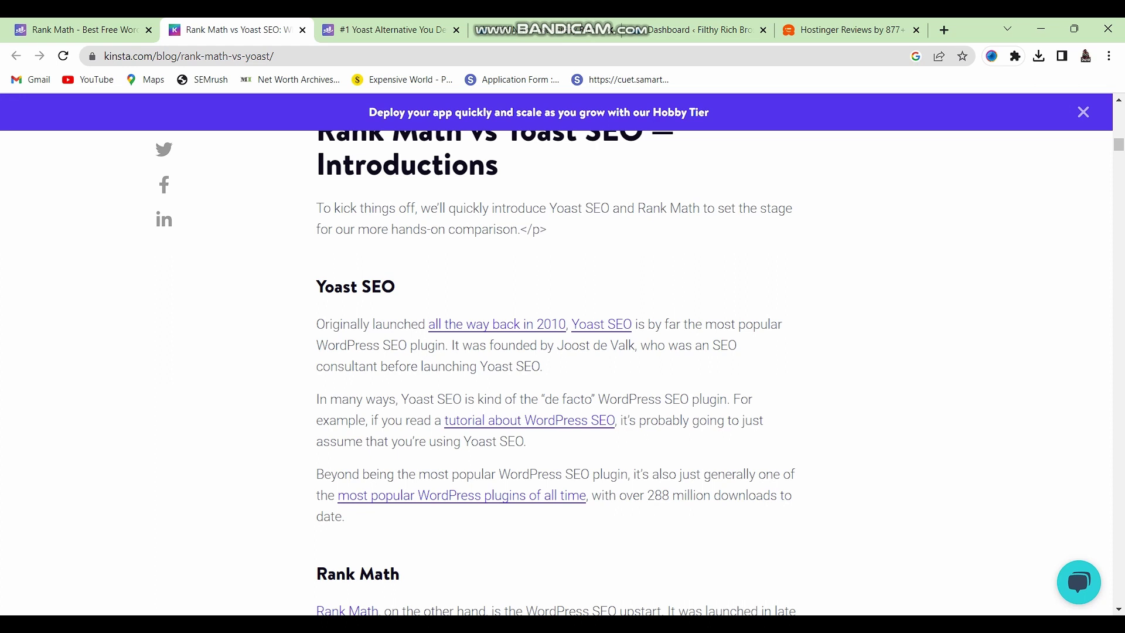
{"action": "scroll", "coordinate": [556, 351], "scroll_direction": "up", "scroll_amount": 15}
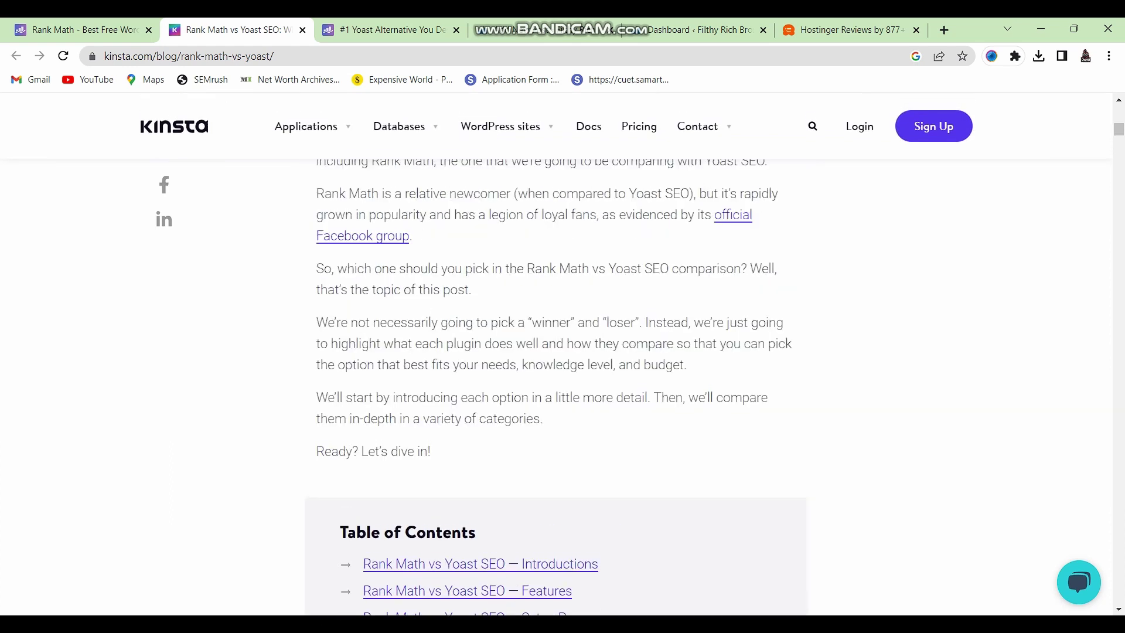
{"action": "scroll", "coordinate": [556, 351], "scroll_direction": "up", "scroll_amount": 5}
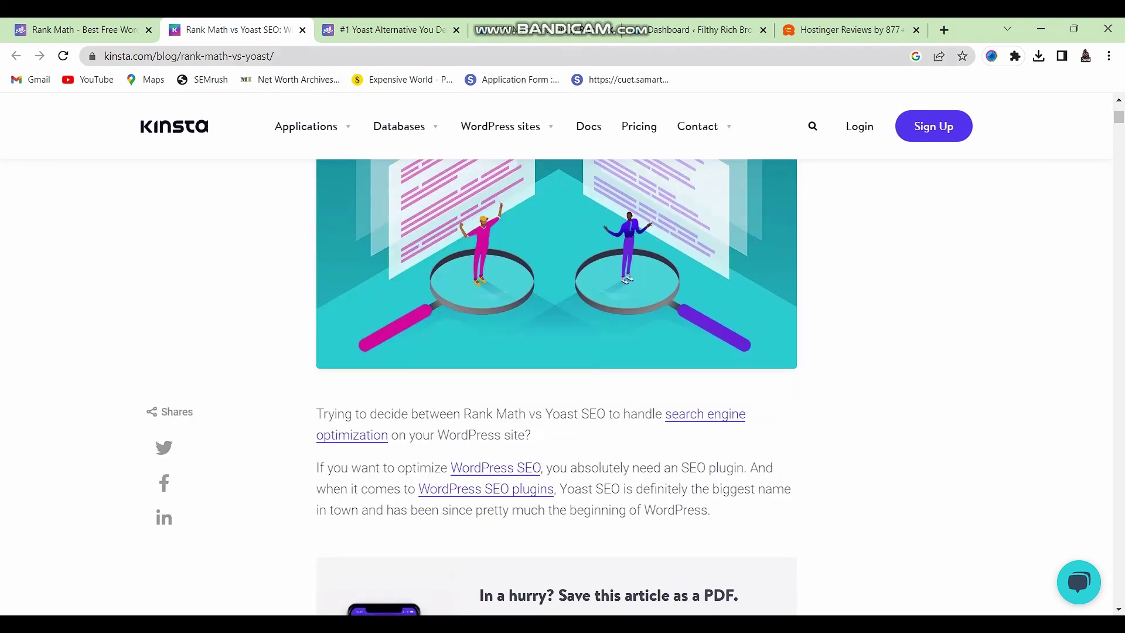
Step: Return to the start of the article and highlight its full title, including "(2023 Edition)"
{"action": "left_click", "coordinate": [188, 57]}
{"action": "left_click", "coordinate": [306, 126]}
{"action": "scroll", "coordinate": [557, 351], "scroll_direction": "down", "scroll_amount": 4}
{"action": "scroll", "coordinate": [556, 352], "scroll_direction": "up", "scroll_amount": 9}
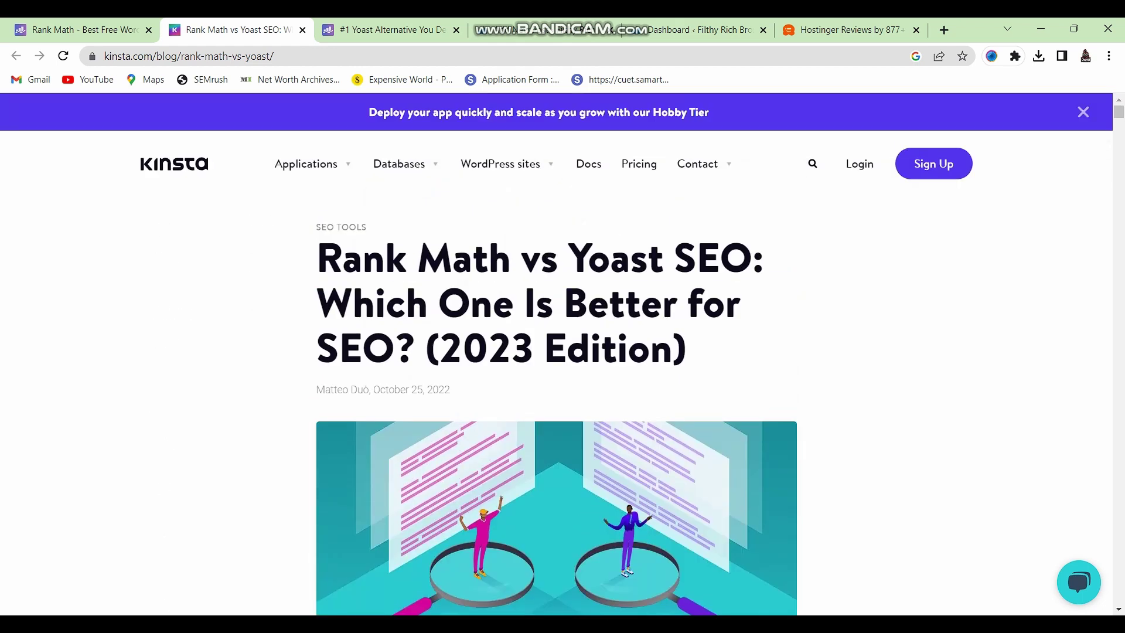
{"action": "scroll", "coordinate": [556, 352], "scroll_direction": "down", "scroll_amount": 8}
{"action": "scroll", "coordinate": [557, 352], "scroll_direction": "up", "scroll_amount": 8}
{"action": "mouse_move", "coordinate": [317, 243]}
{"action": "left_mouse_down"}
{"action": "mouse_move", "coordinate": [620, 305]}
{"action": "mouse_move", "coordinate": [689, 352]}
{"action": "mouse_move", "coordinate": [316, 304]}
{"action": "mouse_move", "coordinate": [316, 255]}
{"action": "left_mouse_up"}
{"action": "left_click", "coordinate": [689, 351]}
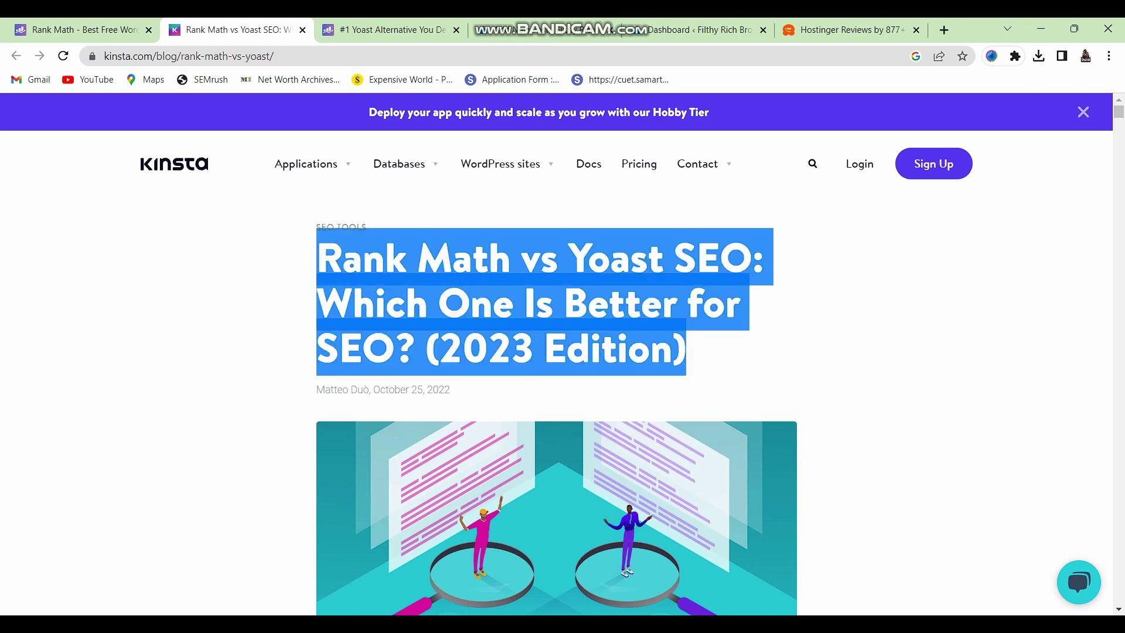
Step: Highlight the phrase "Rank Math vs Yoast SEO" in the title and the year in "(2023 Edition)" for emphasis
{"action": "left_click", "coordinate": [317, 256]}
{"action": "left_click_drag", "start_coordinate": [317, 258], "coordinate": [752, 258]}
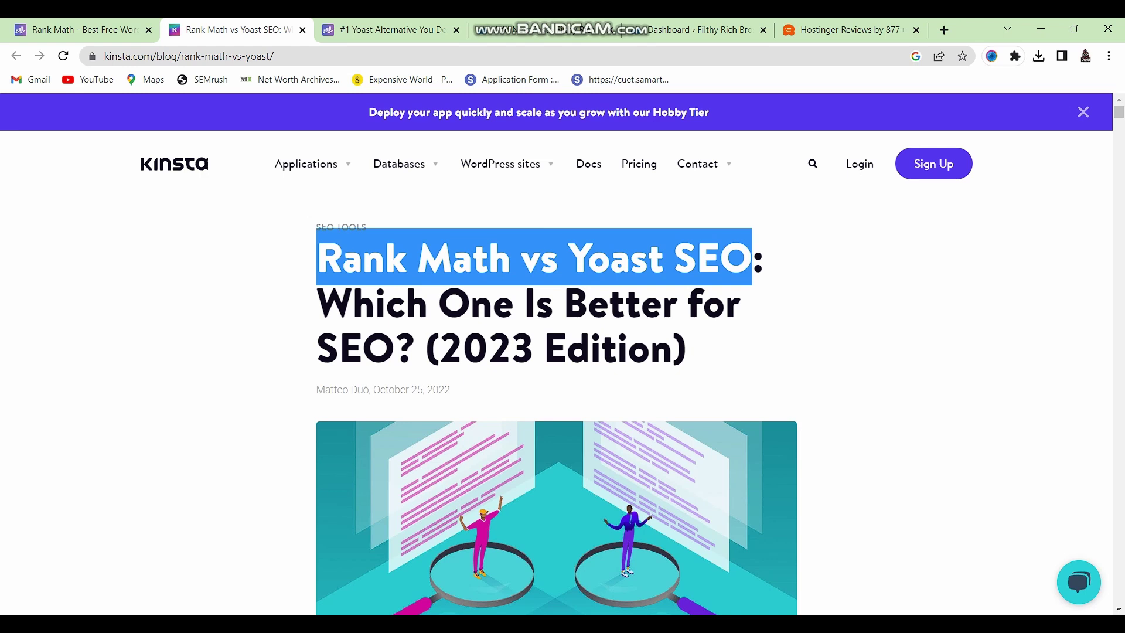
{"action": "left_click", "coordinate": [752, 258]}
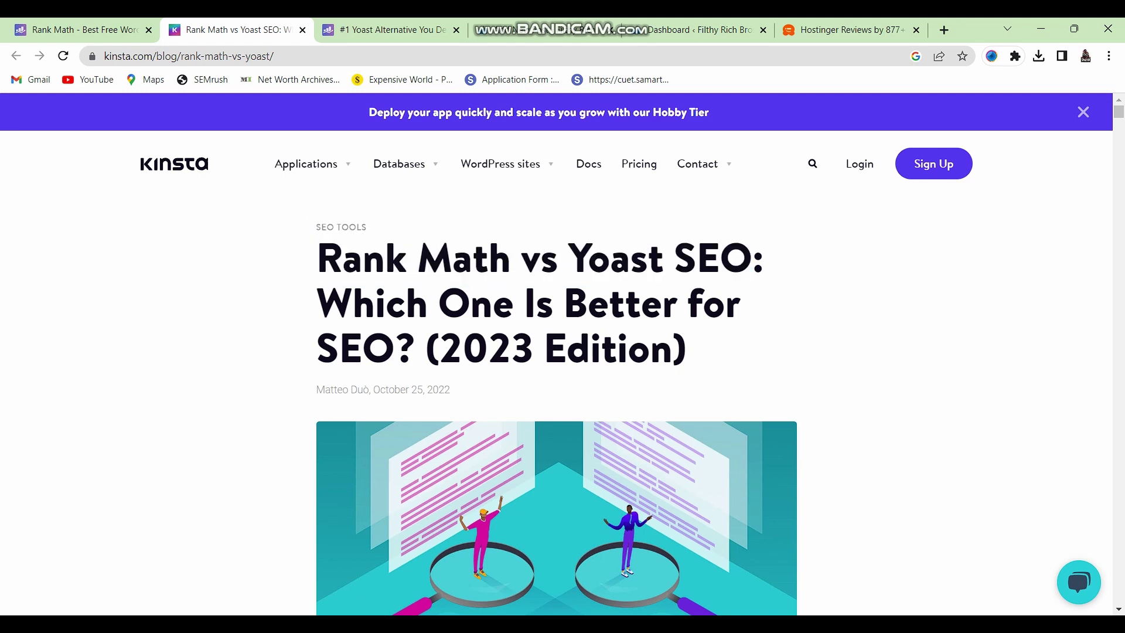
{"action": "mouse_move", "coordinate": [317, 258]}
{"action": "left_mouse_down"}
{"action": "mouse_move", "coordinate": [752, 258]}
{"action": "mouse_move", "coordinate": [317, 258]}
{"action": "left_mouse_up"}
{"action": "left_click", "coordinate": [752, 258]}
{"action": "left_click", "coordinate": [317, 258]}
{"action": "left_click_drag", "start_coordinate": [441, 349], "coordinate": [566, 349]}
{"action": "left_click", "coordinate": [566, 350]}
Step: Skim the table of contents and the Introductions section down to the start of the Features comparison
{"action": "scroll", "coordinate": [557, 375], "scroll_direction": "down", "scroll_amount": 10}
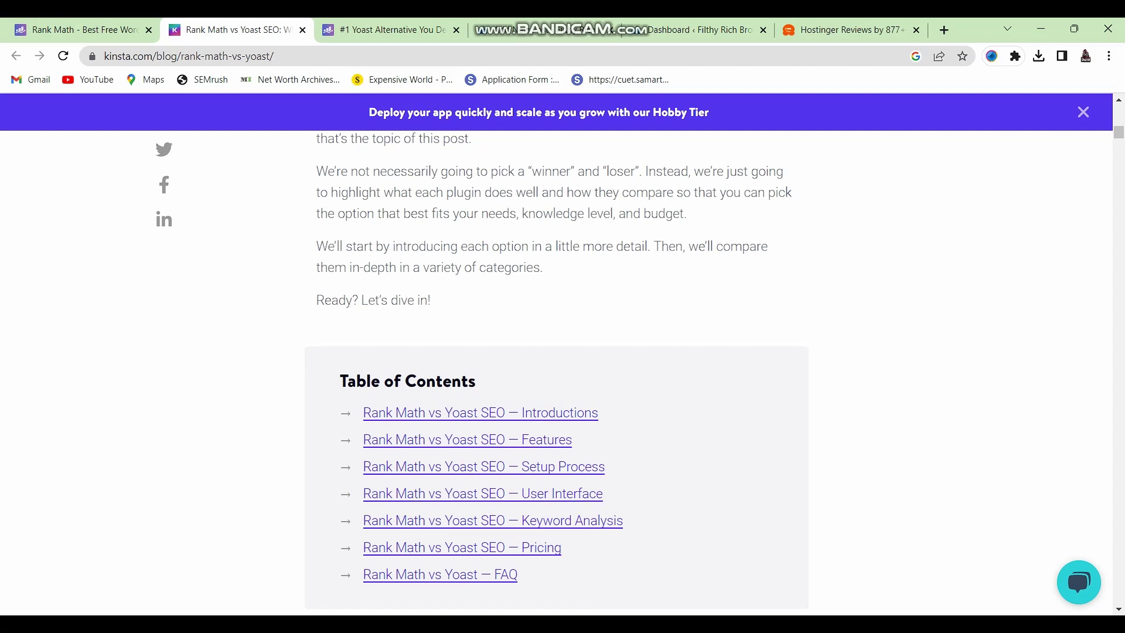
{"action": "scroll", "coordinate": [410, 501], "scroll_direction": "down", "scroll_amount": 7}
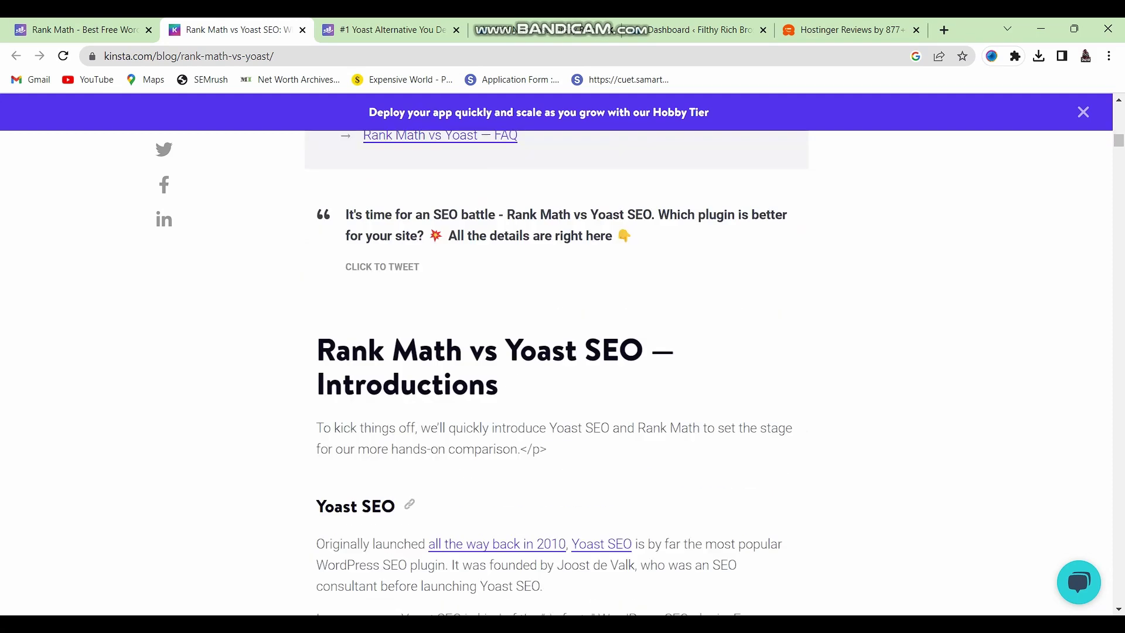
{"action": "scroll", "coordinate": [557, 375], "scroll_direction": "down", "scroll_amount": 5}
{"action": "scroll", "coordinate": [557, 375], "scroll_direction": "up", "scroll_amount": 5}
{"action": "scroll", "coordinate": [557, 375], "scroll_direction": "up", "scroll_amount": 4}
{"action": "scroll", "coordinate": [557, 375], "scroll_direction": "down", "scroll_amount": 12}
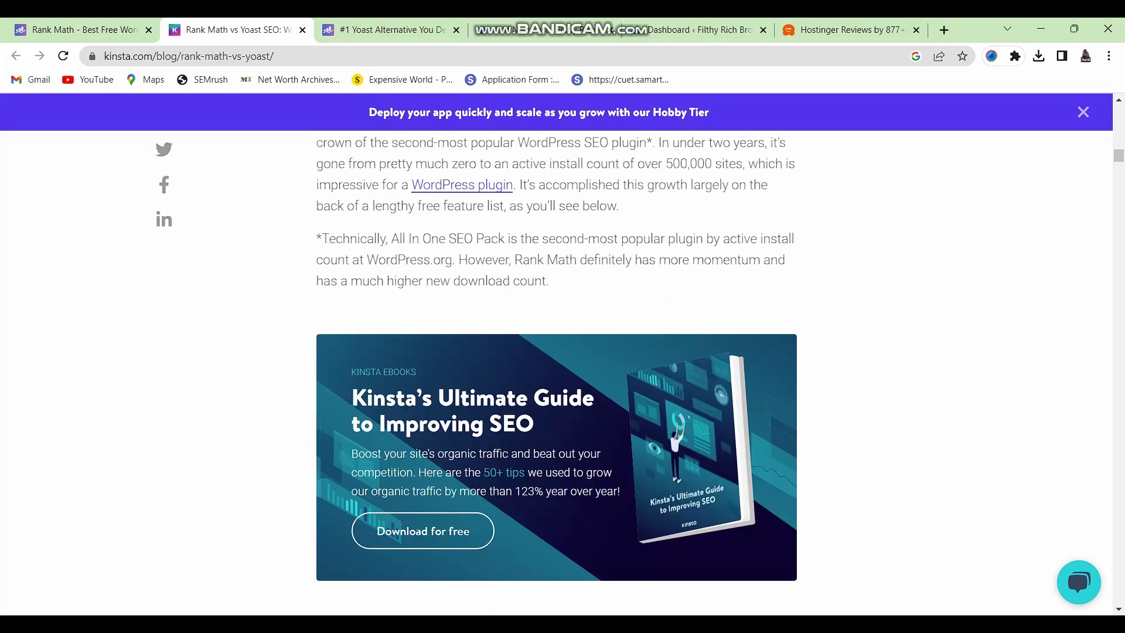
{"action": "scroll", "coordinate": [557, 375], "scroll_direction": "down", "scroll_amount": 8}
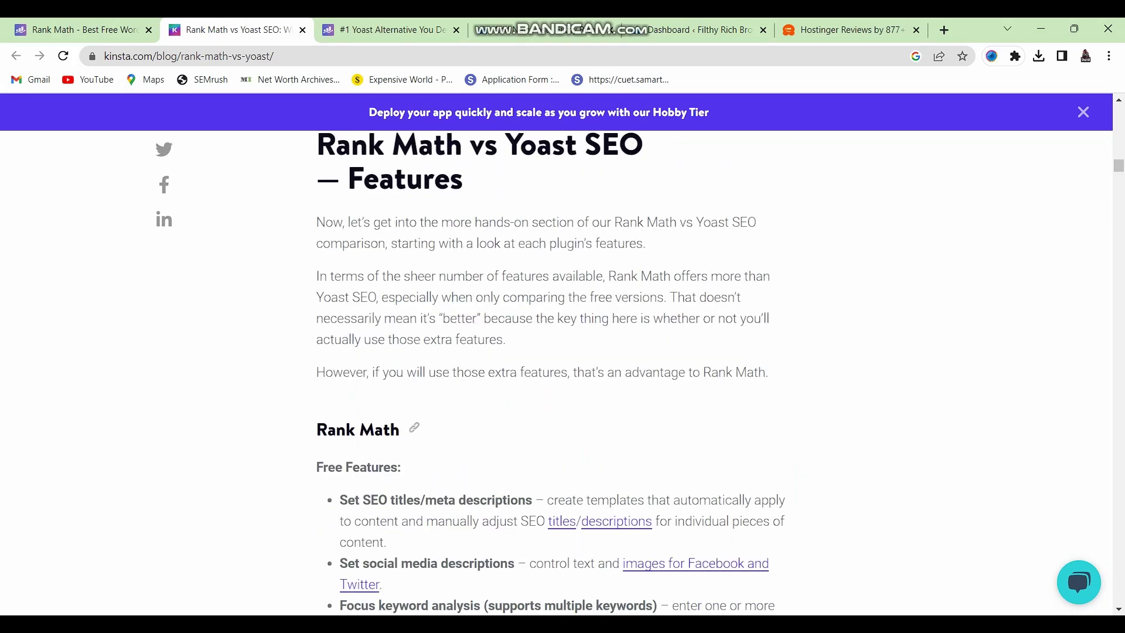
Step: Skim the Rank Math and Yoast SEO feature lists and the description of Rank Math's setup wizard
{"action": "scroll", "coordinate": [557, 375], "scroll_direction": "down", "scroll_amount": 15}
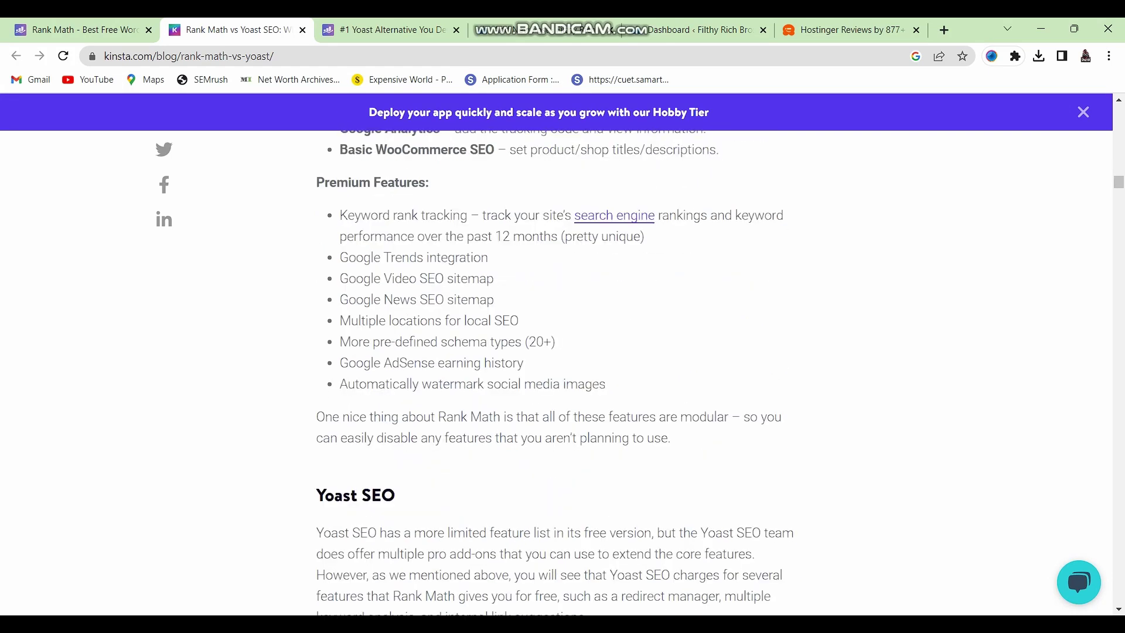
{"action": "scroll", "coordinate": [557, 375], "scroll_direction": "up", "scroll_amount": 8}
{"action": "scroll", "coordinate": [557, 375], "scroll_direction": "down", "scroll_amount": 14}
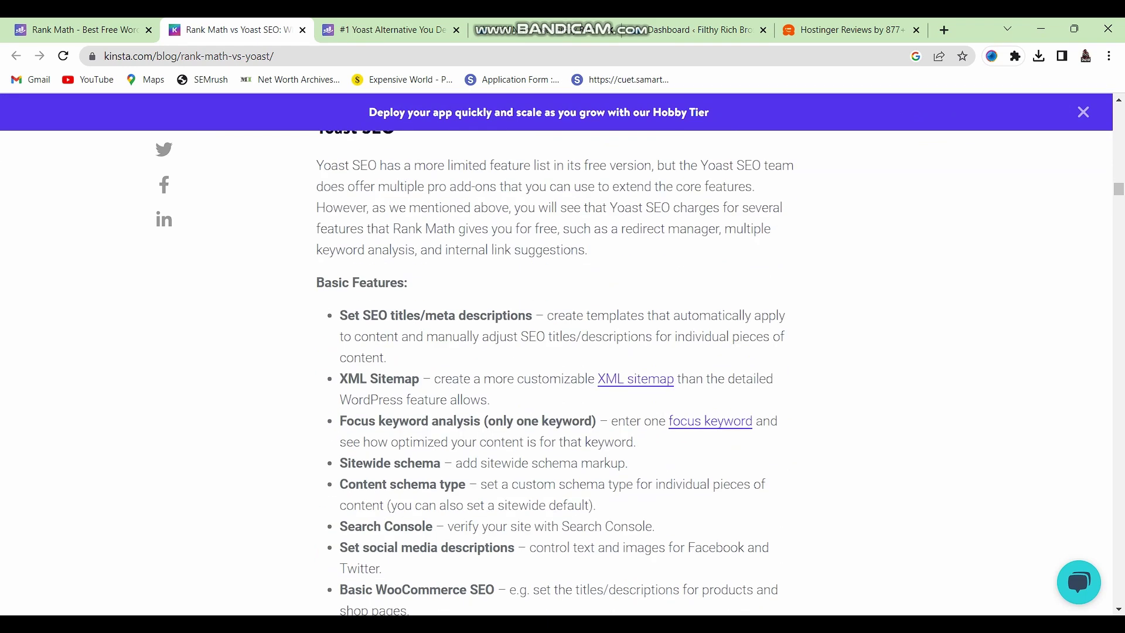
{"action": "scroll", "coordinate": [557, 375], "scroll_direction": "down", "scroll_amount": 15}
{"action": "scroll", "coordinate": [556, 375], "scroll_direction": "down", "scroll_amount": 6}
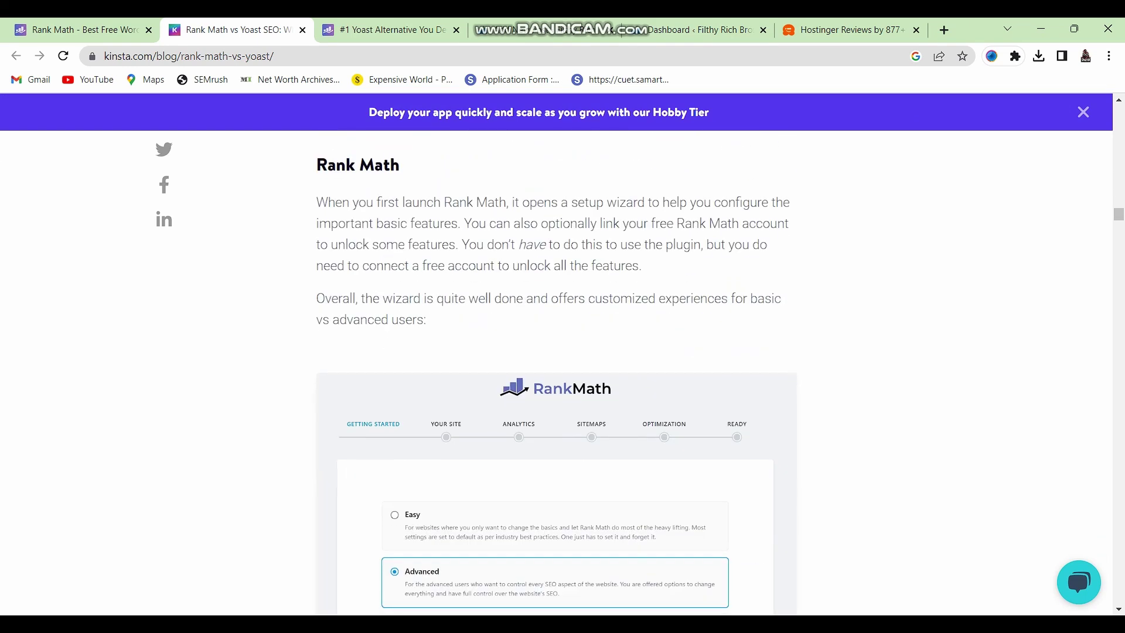
{"action": "scroll", "coordinate": [557, 375], "scroll_direction": "up", "scroll_amount": 20}
{"action": "scroll", "coordinate": [556, 375], "scroll_direction": "down", "scroll_amount": 15}
{"action": "scroll", "coordinate": [557, 375], "scroll_direction": "down", "scroll_amount": 6}
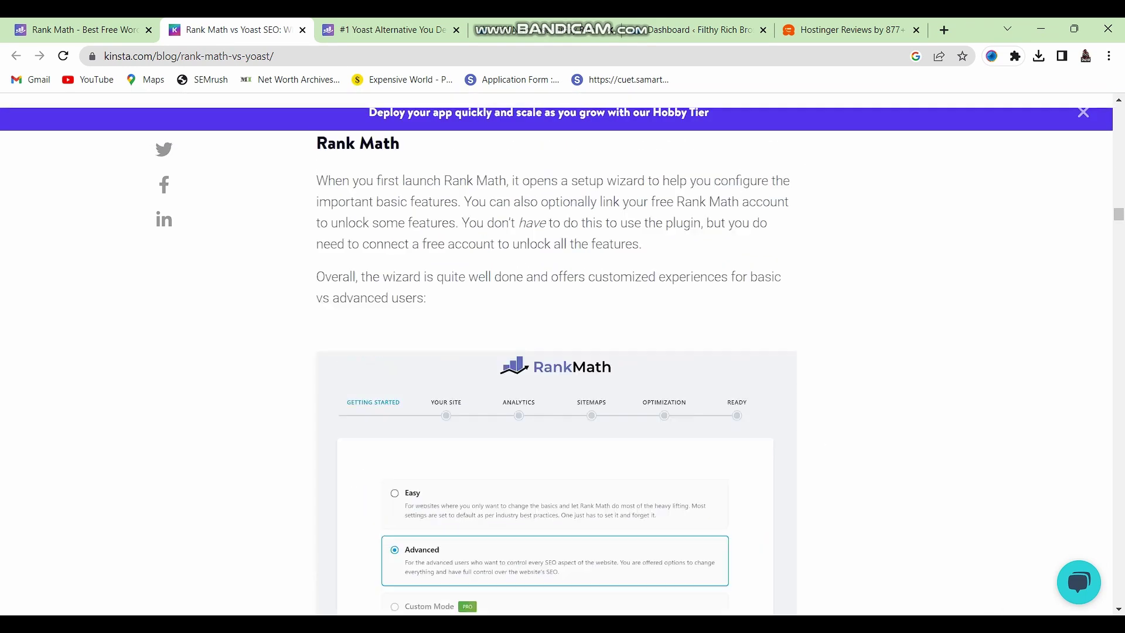
{"action": "scroll", "coordinate": [556, 375], "scroll_direction": "up", "scroll_amount": 15}
{"action": "scroll", "coordinate": [556, 375], "scroll_direction": "down", "scroll_amount": 6}
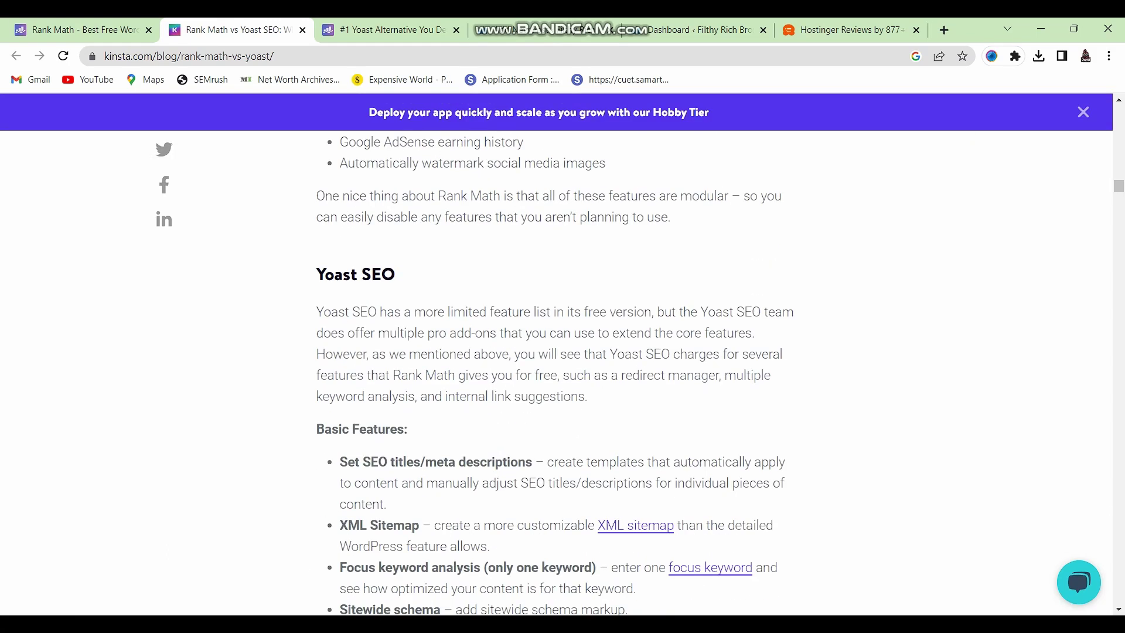
{"action": "scroll", "coordinate": [556, 375], "scroll_direction": "down", "scroll_amount": 5}
{"action": "scroll", "coordinate": [556, 375], "scroll_direction": "up", "scroll_amount": 15}
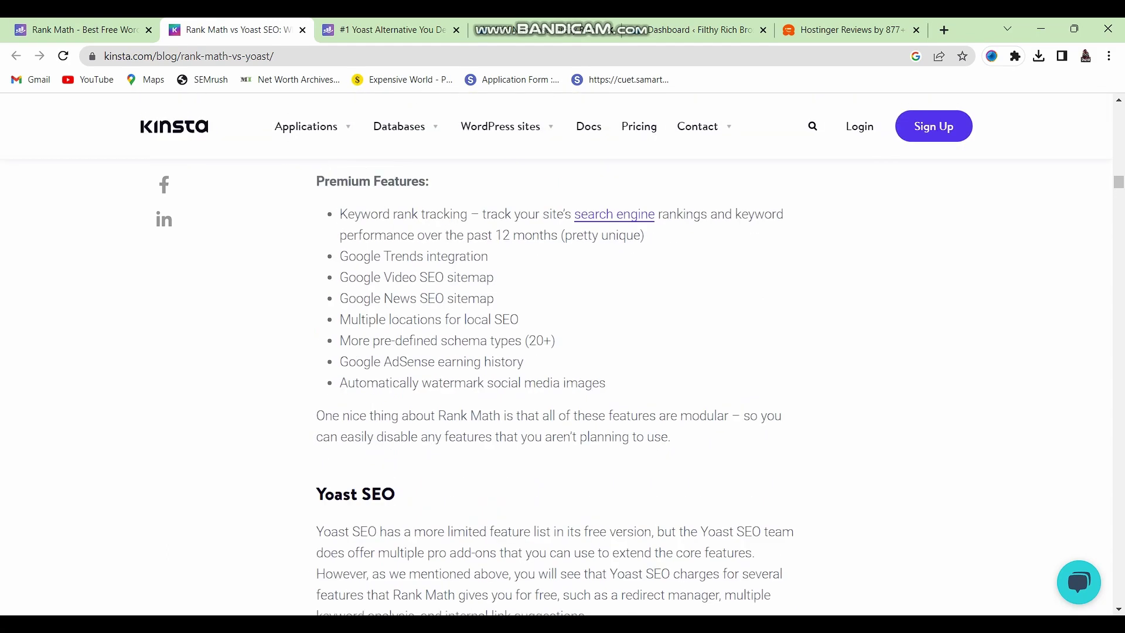
Step: Highlight Rank Math's Free Features list from its heading down to Basic WooCommerce SEO while reading it
{"action": "scroll", "coordinate": [556, 375], "scroll_direction": "up", "scroll_amount": 5}
{"action": "left_click_drag", "start_coordinate": [316, 248], "coordinate": [324, 248]}
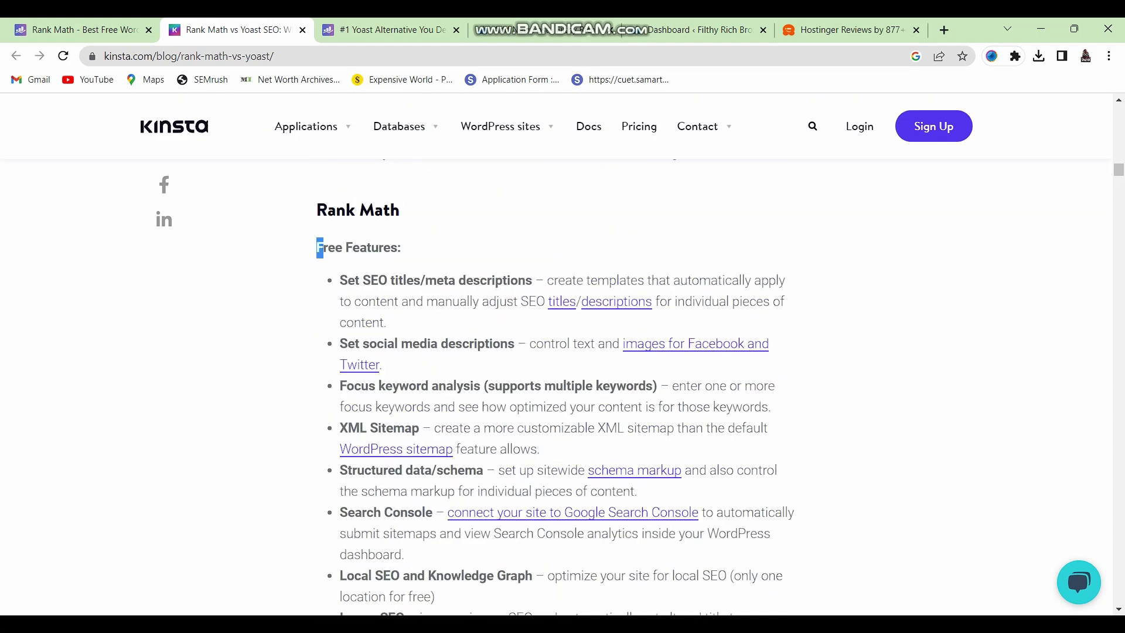
{"action": "left_click_drag", "start_coordinate": [448, 281], "coordinate": [400, 249]}
{"action": "left_click_drag", "start_coordinate": [316, 248], "coordinate": [362, 281]}
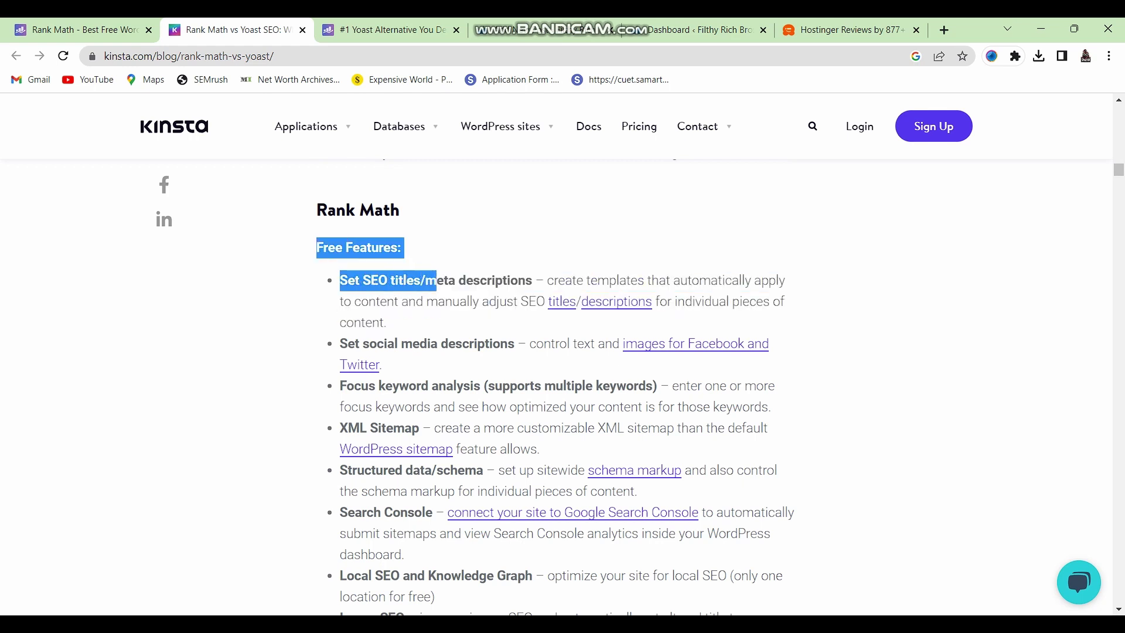
{"action": "left_click_drag", "start_coordinate": [436, 281], "coordinate": [495, 441]}
{"action": "scroll", "coordinate": [381, 364], "scroll_direction": "down", "scroll_amount": 1}
{"action": "scroll", "coordinate": [503, 354], "scroll_direction": "down", "scroll_amount": 1}
{"action": "scroll", "coordinate": [495, 386], "scroll_direction": "down", "scroll_amount": 3}
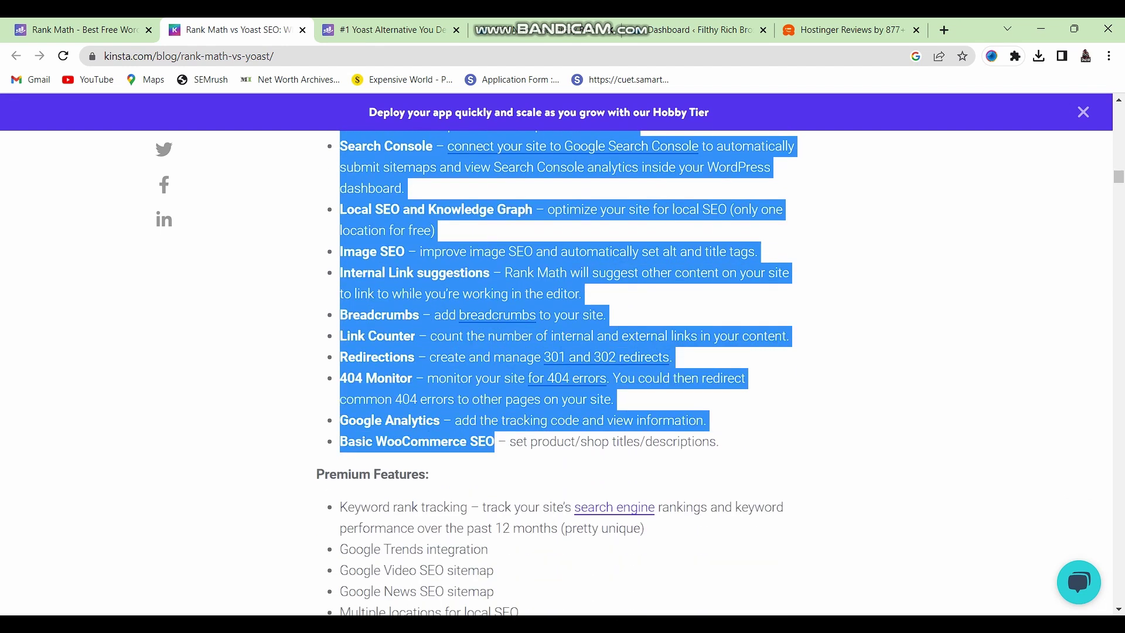
{"action": "left_click", "coordinate": [495, 441]}
Step: Highlight the Basic Features list in the article's Yoast SEO section while reading it
{"action": "scroll", "coordinate": [495, 441], "scroll_direction": "down", "scroll_amount": 5}
{"action": "scroll", "coordinate": [495, 442], "scroll_direction": "up", "scroll_amount": 4}
{"action": "scroll", "coordinate": [495, 442], "scroll_direction": "down", "scroll_amount": 7}
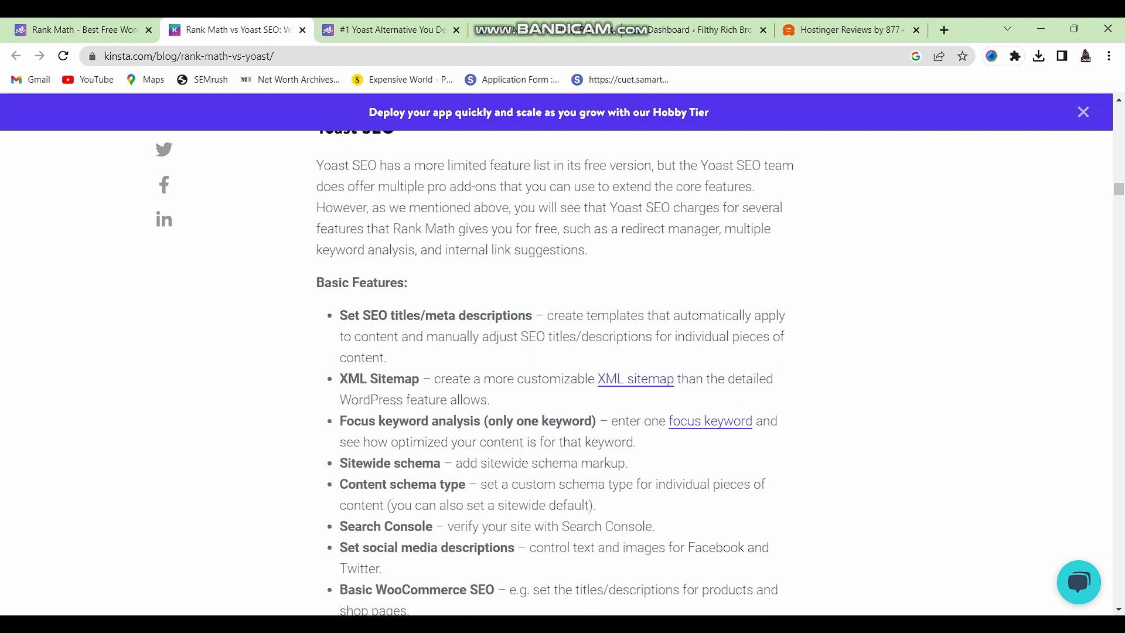
{"action": "left_click_drag", "start_coordinate": [339, 315], "coordinate": [380, 329]}
{"action": "scroll", "coordinate": [378, 331], "scroll_direction": "up", "scroll_amount": 2}
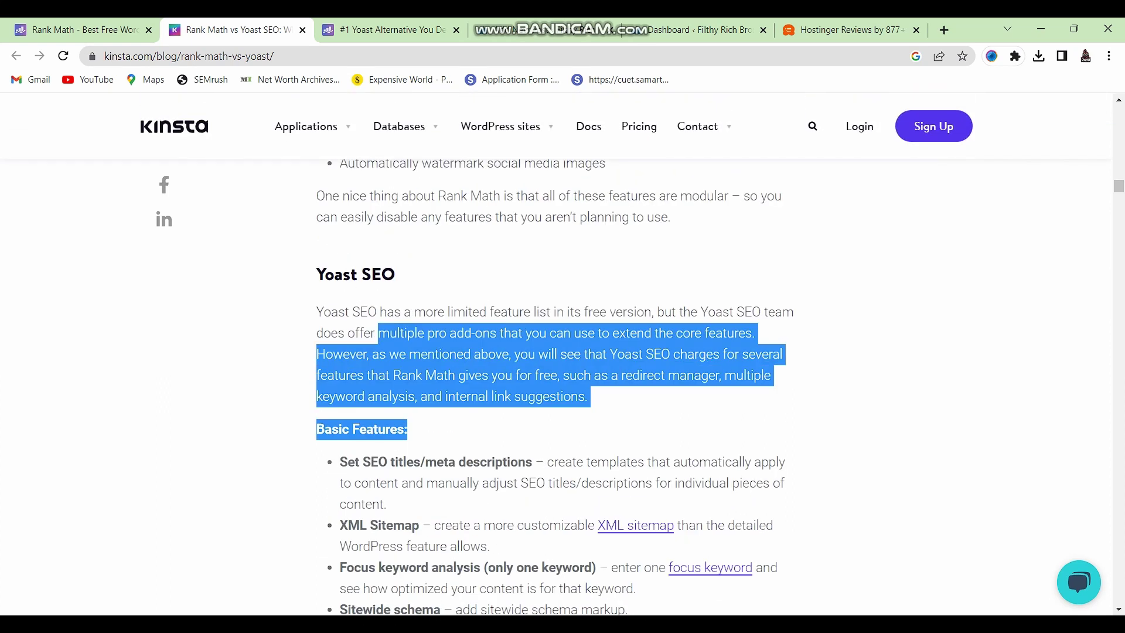
{"action": "scroll", "coordinate": [380, 330], "scroll_direction": "down", "scroll_amount": 6}
{"action": "scroll", "coordinate": [380, 329], "scroll_direction": "up", "scroll_amount": 4}
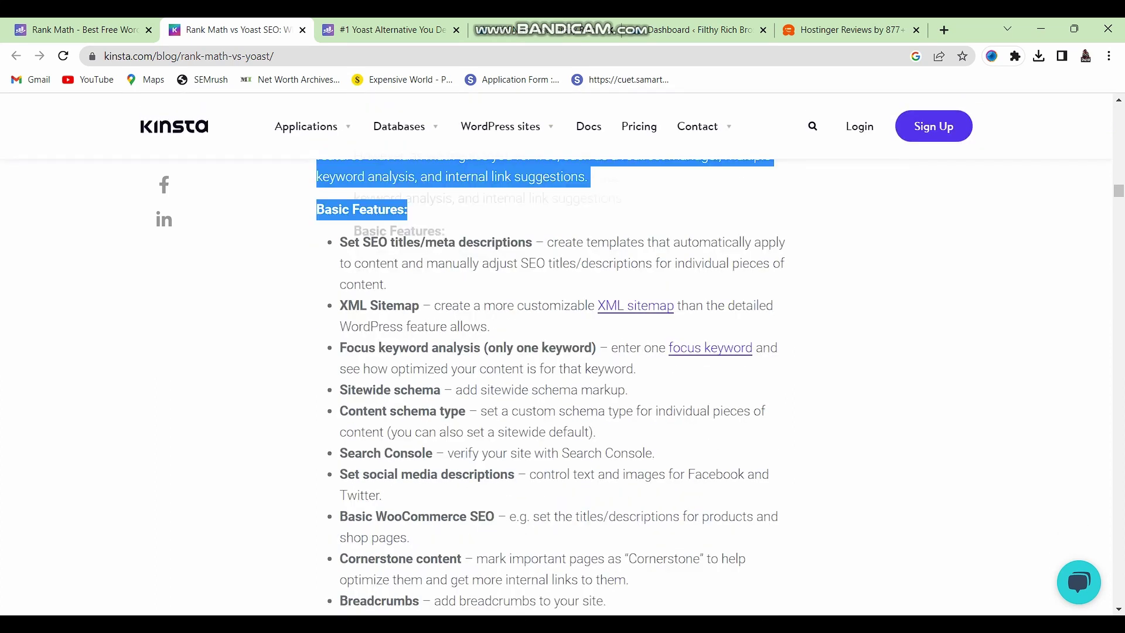
{"action": "left_click_drag", "start_coordinate": [340, 242], "coordinate": [502, 548]}
{"action": "scroll", "coordinate": [473, 358], "scroll_direction": "down", "scroll_amount": 1}
{"action": "left_click", "coordinate": [503, 549]}
Step: Compare Yoast SEO's basic and core premium features with Rank Math's free and premium features
{"action": "scroll", "coordinate": [503, 549], "scroll_direction": "up", "scroll_amount": 10}
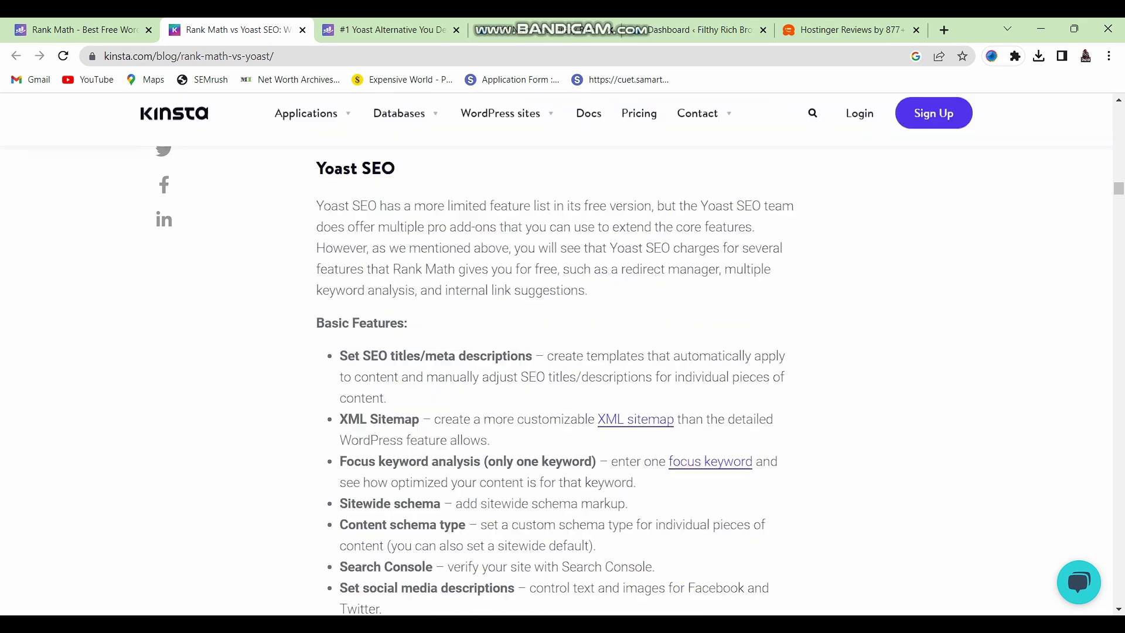
{"action": "scroll", "coordinate": [551, 381], "scroll_direction": "up", "scroll_amount": 6}
{"action": "scroll", "coordinate": [562, 351], "scroll_direction": "down", "scroll_amount": 10}
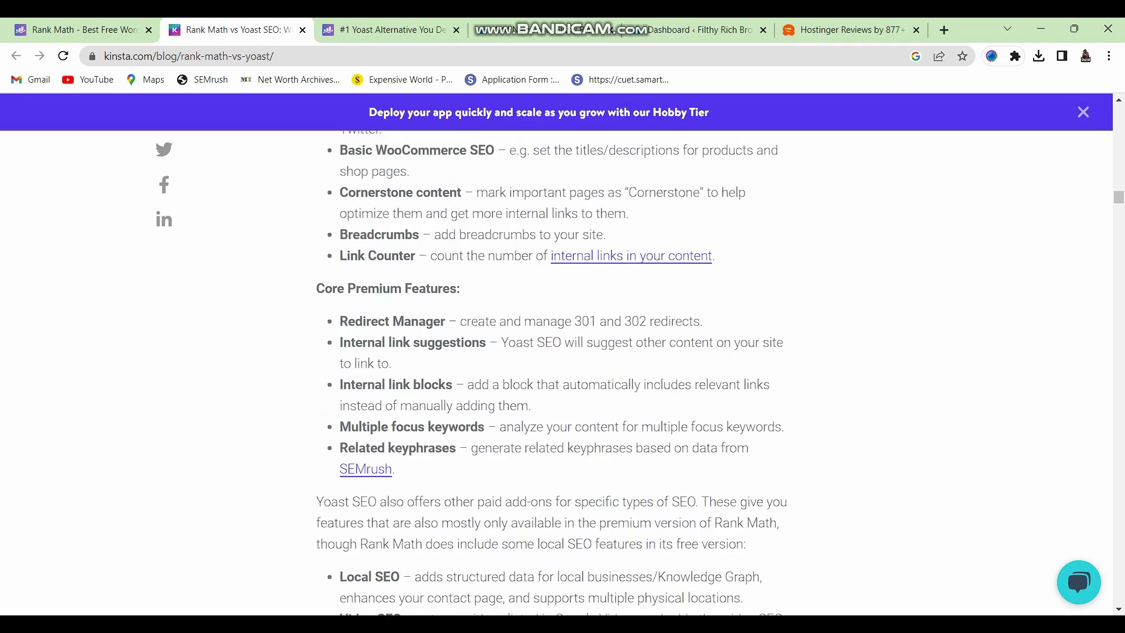
{"action": "scroll", "coordinate": [563, 351], "scroll_direction": "up", "scroll_amount": 15}
{"action": "scroll", "coordinate": [562, 351], "scroll_direction": "down", "scroll_amount": 10}
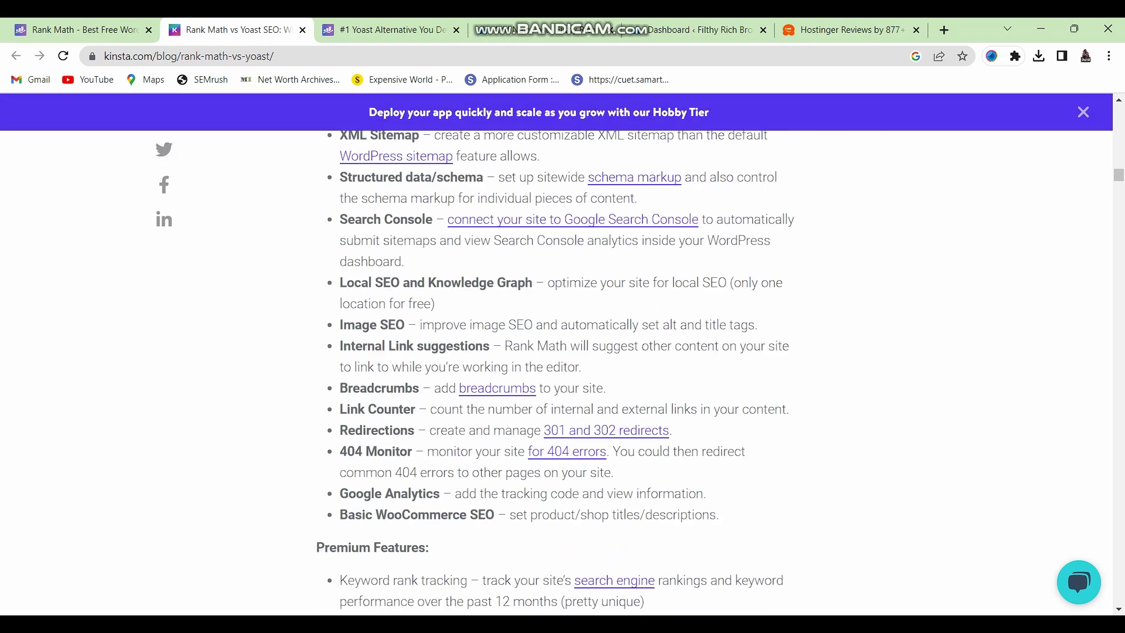
{"action": "scroll", "coordinate": [563, 351], "scroll_direction": "up", "scroll_amount": 7}
{"action": "scroll", "coordinate": [562, 351], "scroll_direction": "down", "scroll_amount": 10}
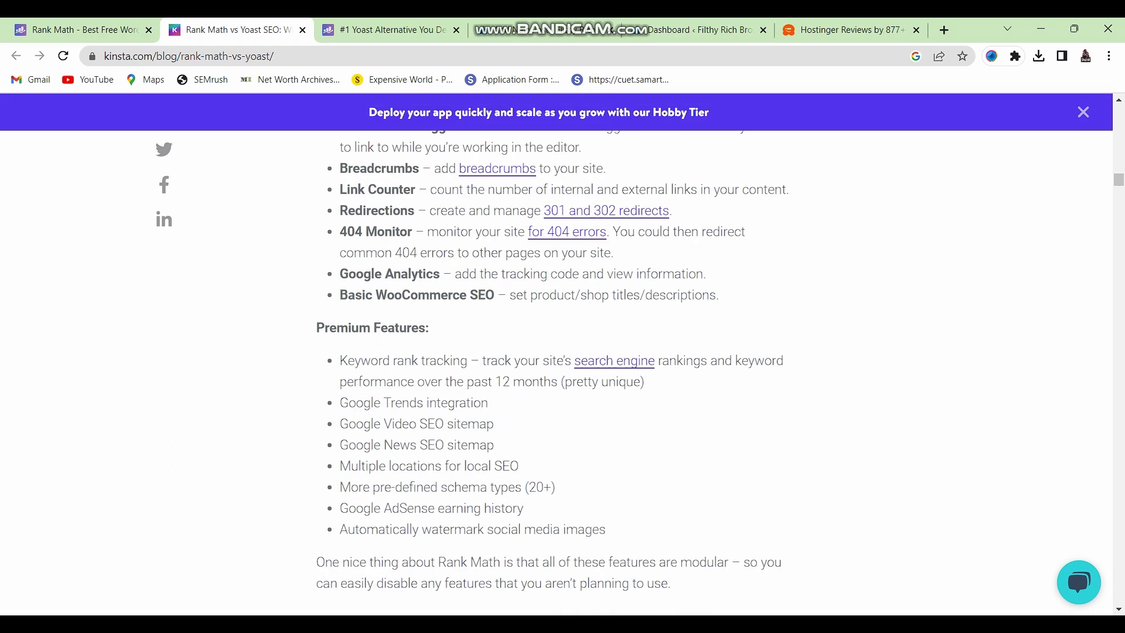
{"action": "scroll", "coordinate": [562, 352], "scroll_direction": "up", "scroll_amount": 10}
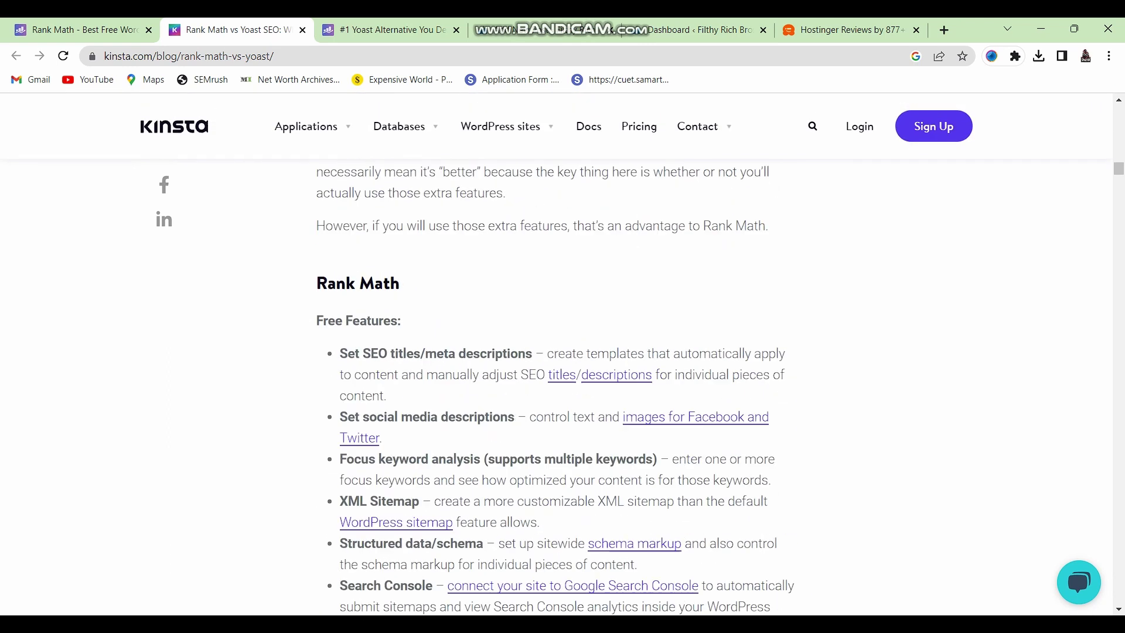
{"action": "scroll", "coordinate": [563, 352], "scroll_direction": "down", "scroll_amount": 4}
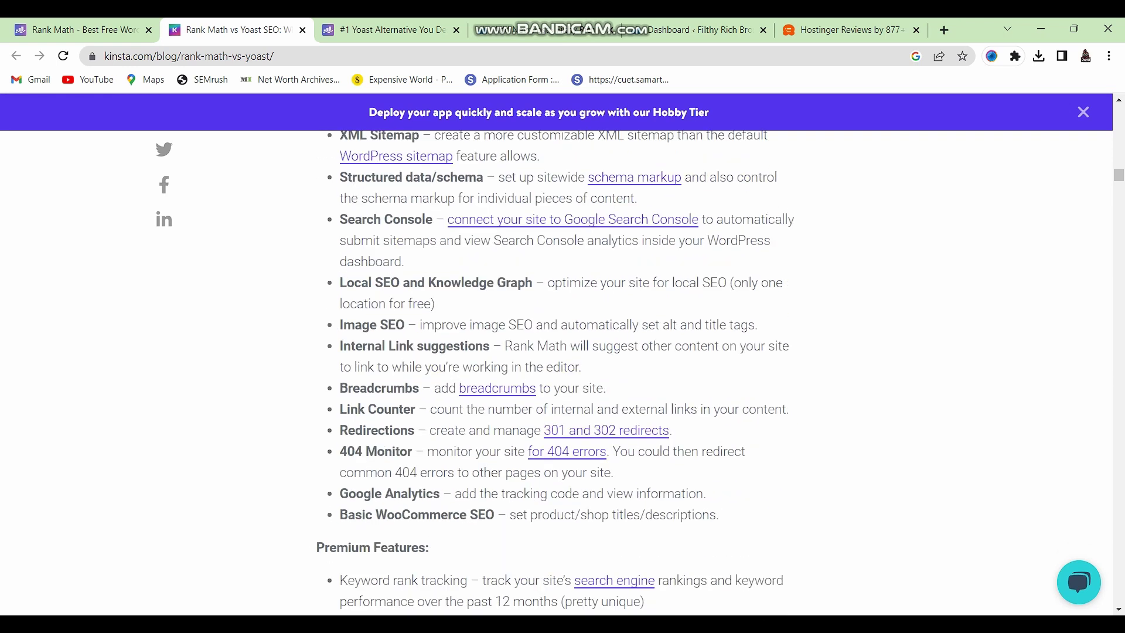
Step: Highlight the Local SEO and Image SEO items in Rank Math's free features, then revisit Yoast SEO's basic features
{"action": "left_click_drag", "start_coordinate": [340, 282], "coordinate": [430, 325]}
{"action": "left_click", "coordinate": [431, 325]}
{"action": "scroll", "coordinate": [562, 352], "scroll_direction": "up", "scroll_amount": 5}
{"action": "scroll", "coordinate": [562, 351], "scroll_direction": "down", "scroll_amount": 15}
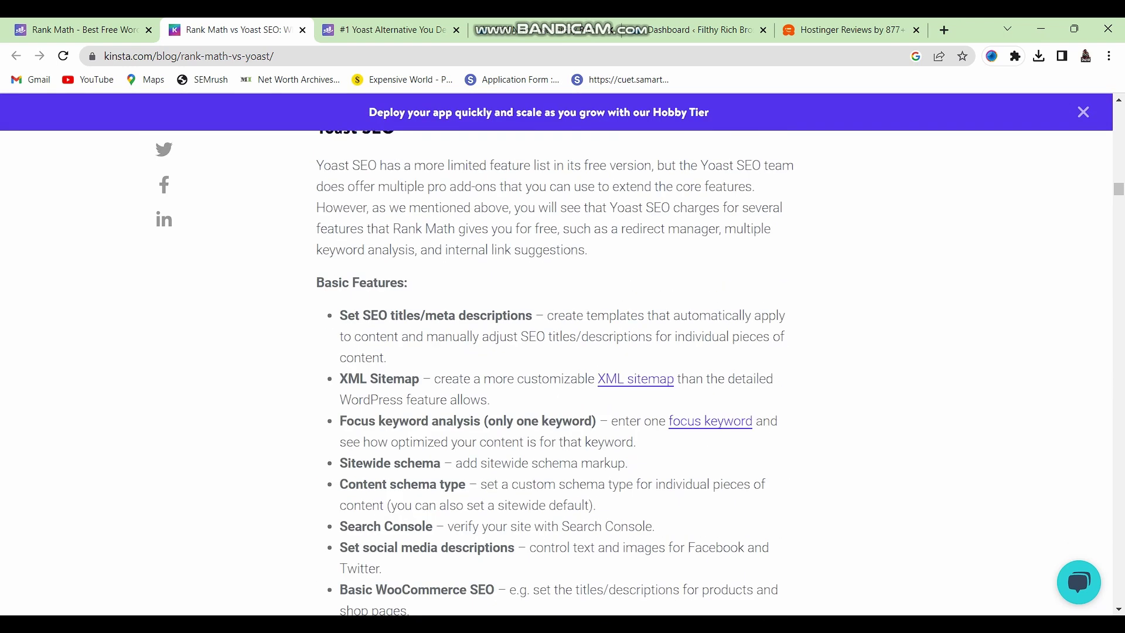
Step: Highlight Rank Math's free features from Local SEO and Knowledge Graph down to Breadcrumbs while reading them
{"action": "scroll", "coordinate": [562, 352], "scroll_direction": "up", "scroll_amount": 15}
{"action": "scroll", "coordinate": [562, 351], "scroll_direction": "down", "scroll_amount": 1}
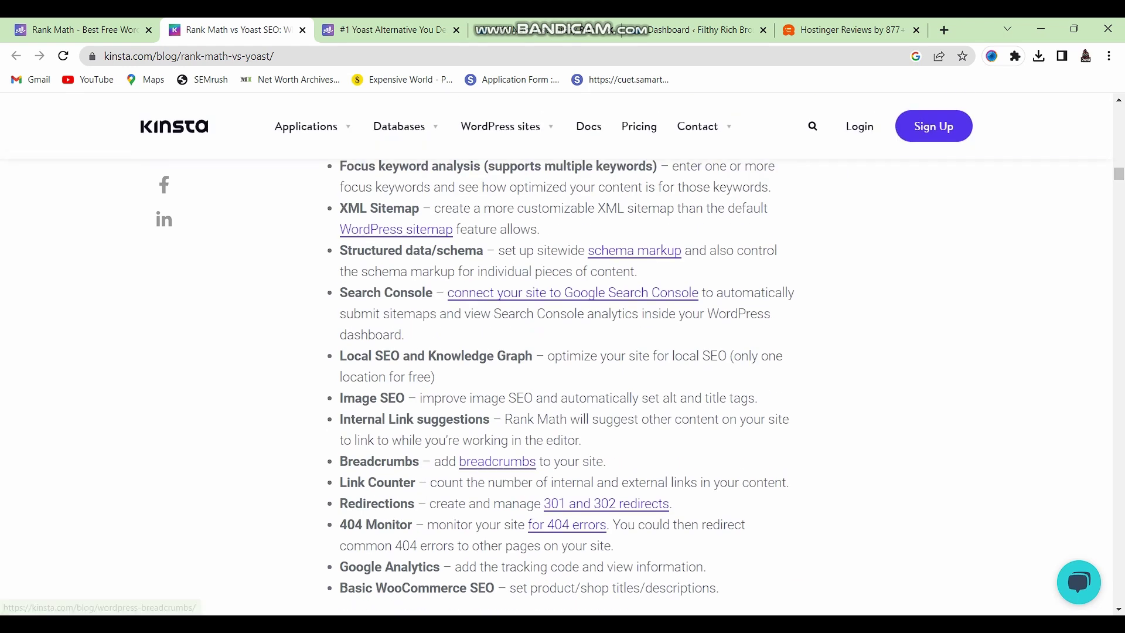
{"action": "left_click_drag", "start_coordinate": [340, 355], "coordinate": [419, 461]}
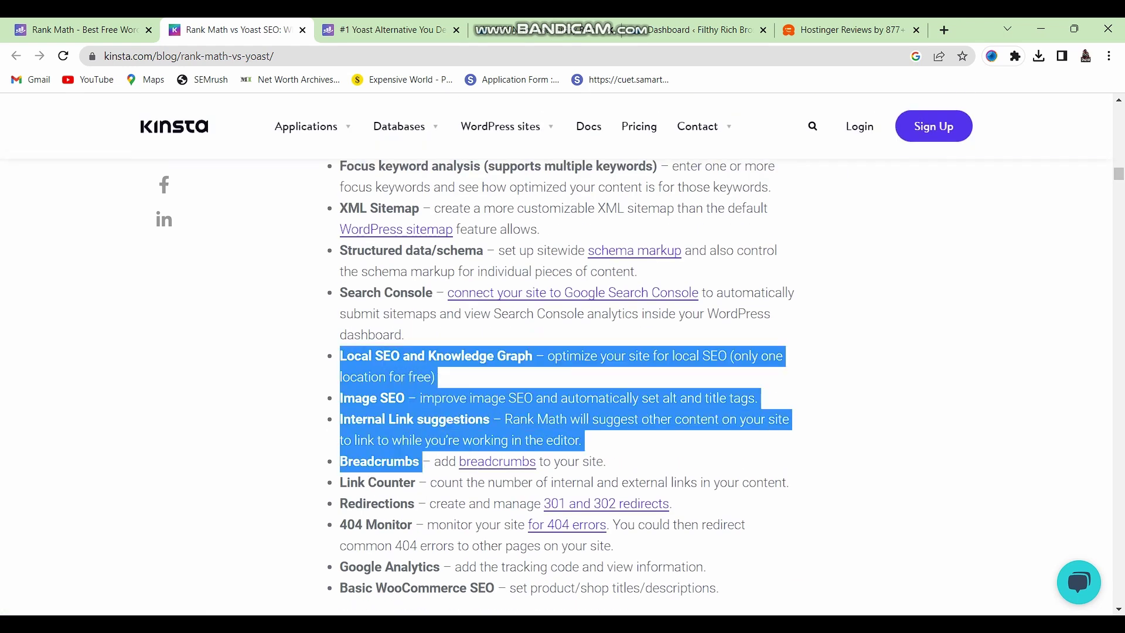
{"action": "scroll", "coordinate": [419, 461], "scroll_direction": "down", "scroll_amount": 1}
{"action": "left_click", "coordinate": [418, 461]}
Step: Highlight the Redirections and 404 Monitor items in Rank Math's free features list
{"action": "mouse_move", "coordinate": [340, 431]}
{"action": "left_mouse_down"}
{"action": "mouse_move", "coordinate": [745, 452]}
{"action": "mouse_move", "coordinate": [340, 430]}
{"action": "left_mouse_up"}
{"action": "left_click", "coordinate": [745, 451]}
{"action": "left_click", "coordinate": [340, 431]}
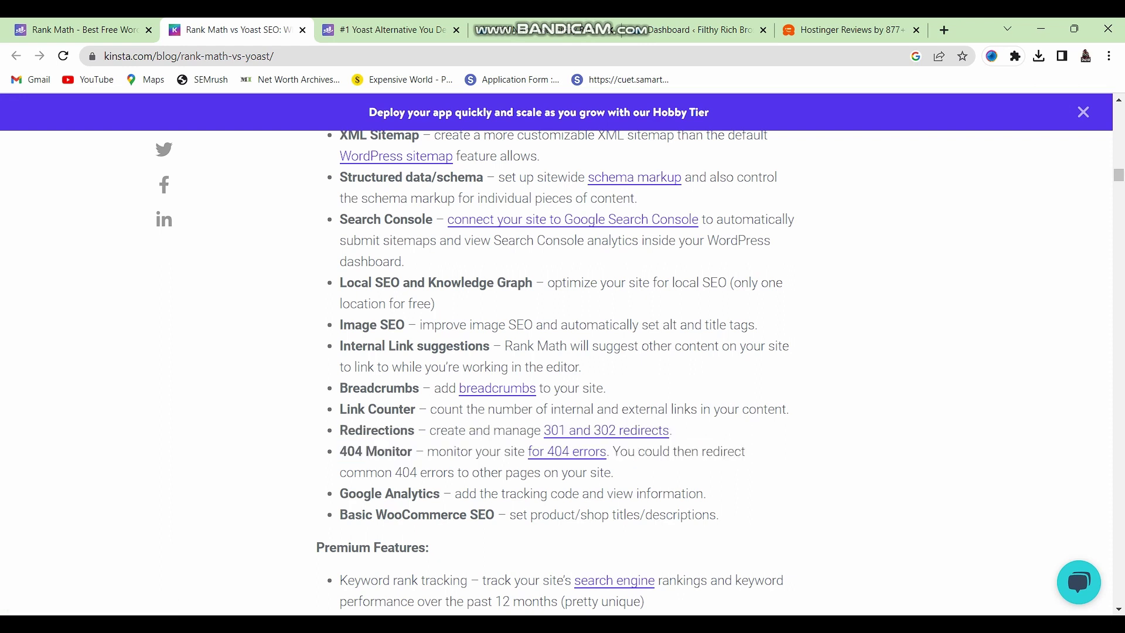
{"action": "scroll", "coordinate": [340, 431], "scroll_direction": "up", "scroll_amount": 7}
{"action": "scroll", "coordinate": [550, 381], "scroll_direction": "down", "scroll_amount": 12}
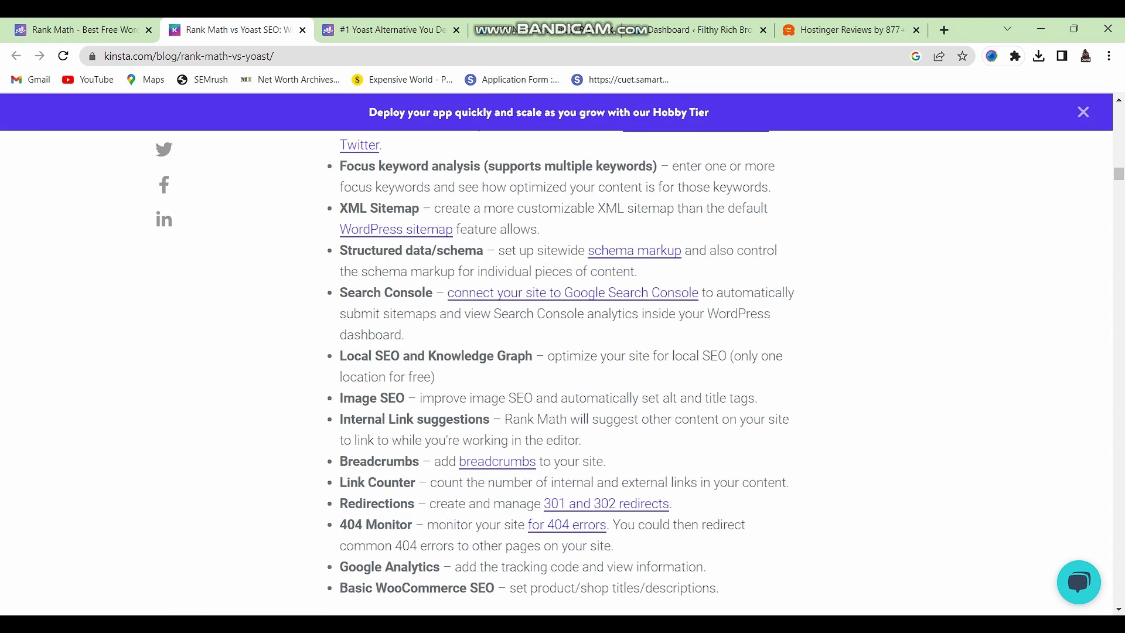
{"action": "scroll", "coordinate": [551, 381], "scroll_direction": "up", "scroll_amount": 5}
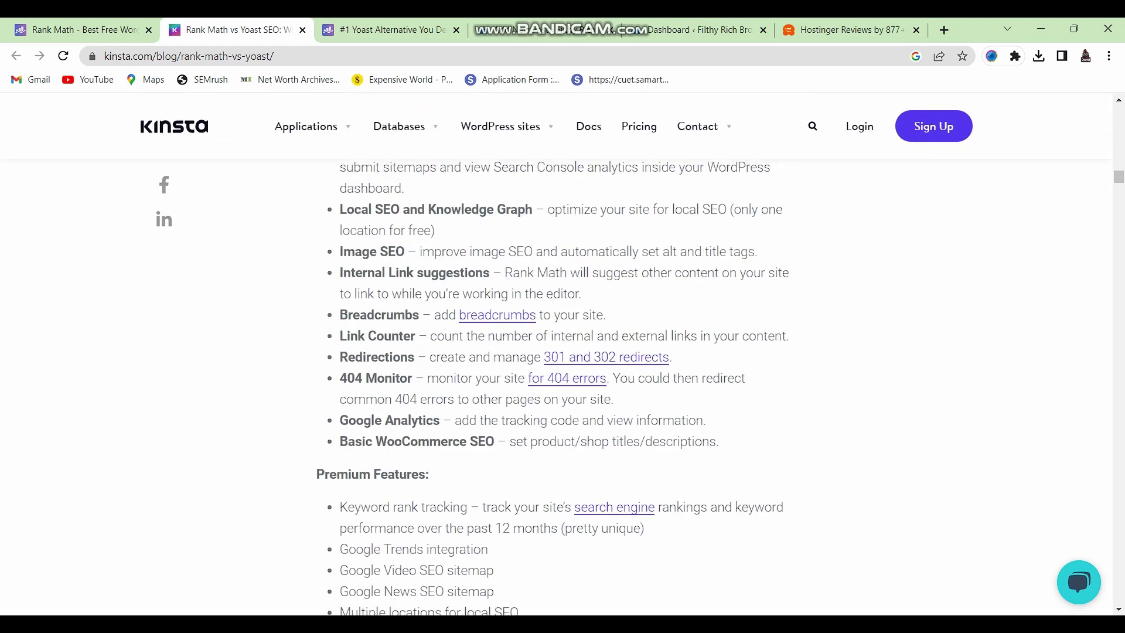
{"action": "left_click_drag", "start_coordinate": [340, 357], "coordinate": [745, 378]}
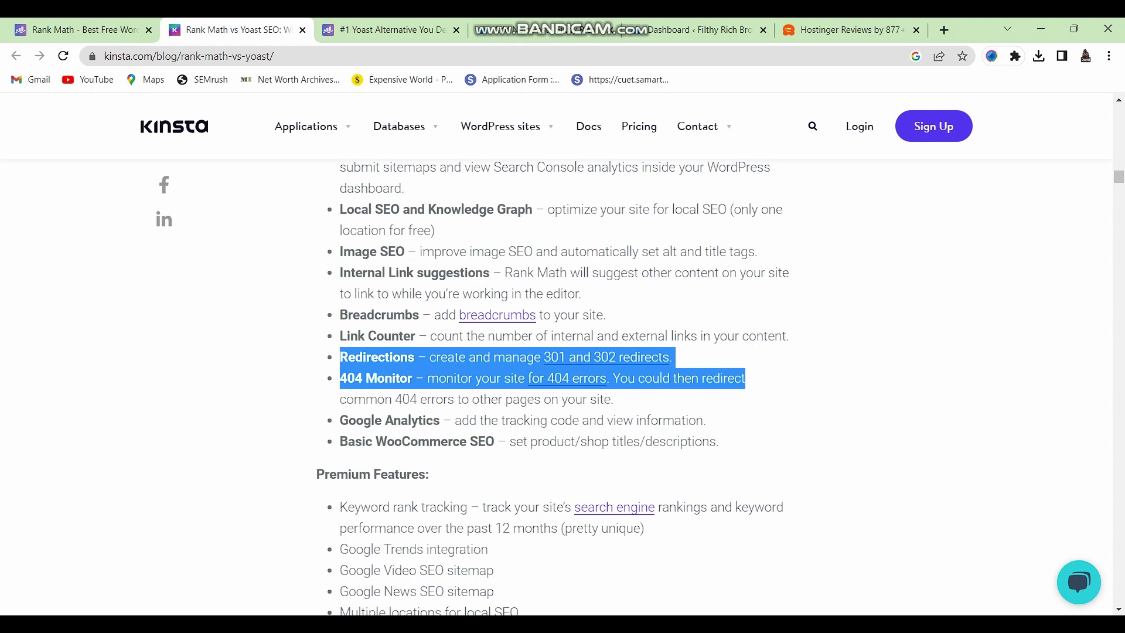
{"action": "scroll", "coordinate": [555, 387], "scroll_direction": "up", "scroll_amount": 1}
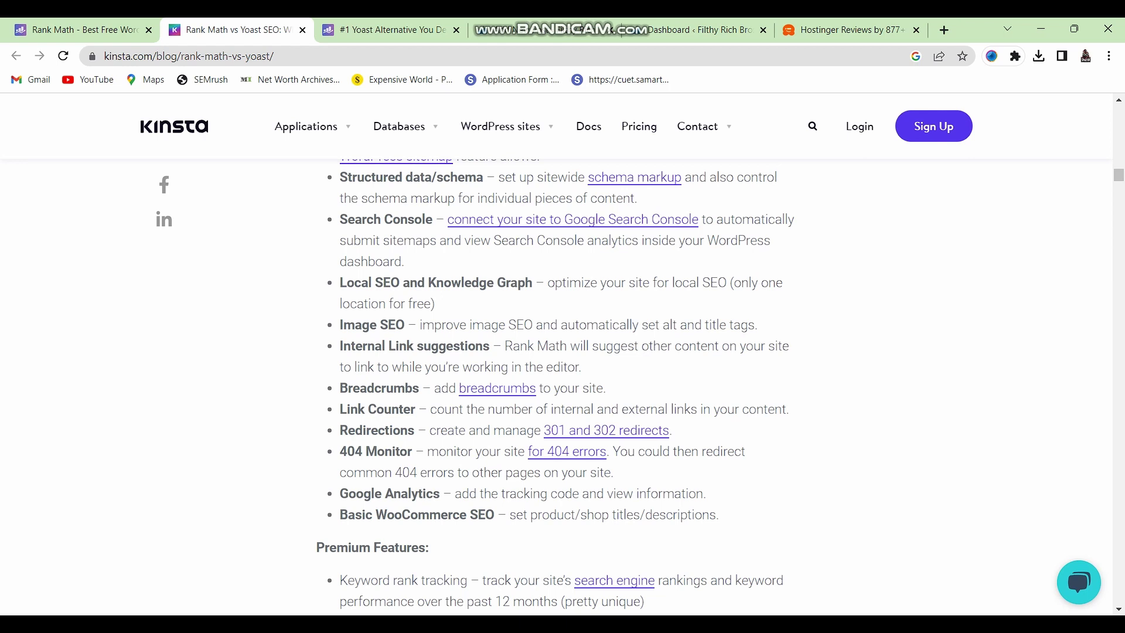
Step: Open Rank Math's Redirections page in the Filthy Rich Bros WordPress dashboard and look through the existing redirections
{"action": "left_click", "coordinate": [703, 29]}
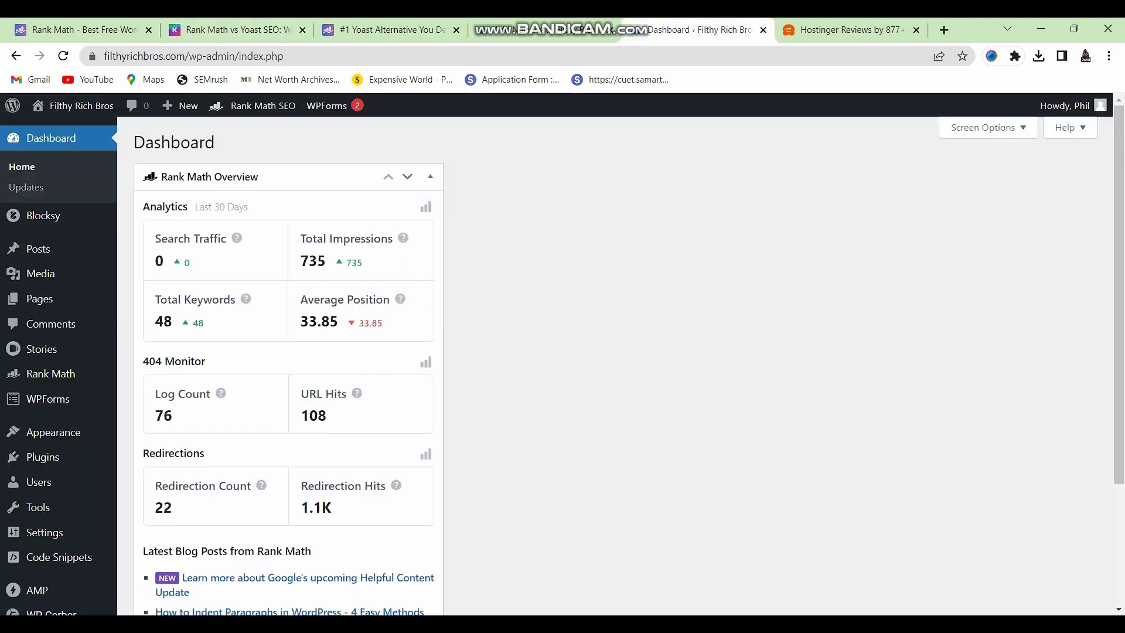
{"action": "mouse_move", "coordinate": [59, 399]}
{"action": "scroll", "coordinate": [58, 469], "scroll_direction": "down", "scroll_amount": 2}
{"action": "scroll", "coordinate": [58, 474], "scroll_direction": "up", "scroll_amount": 2}
{"action": "mouse_move", "coordinate": [51, 373]}
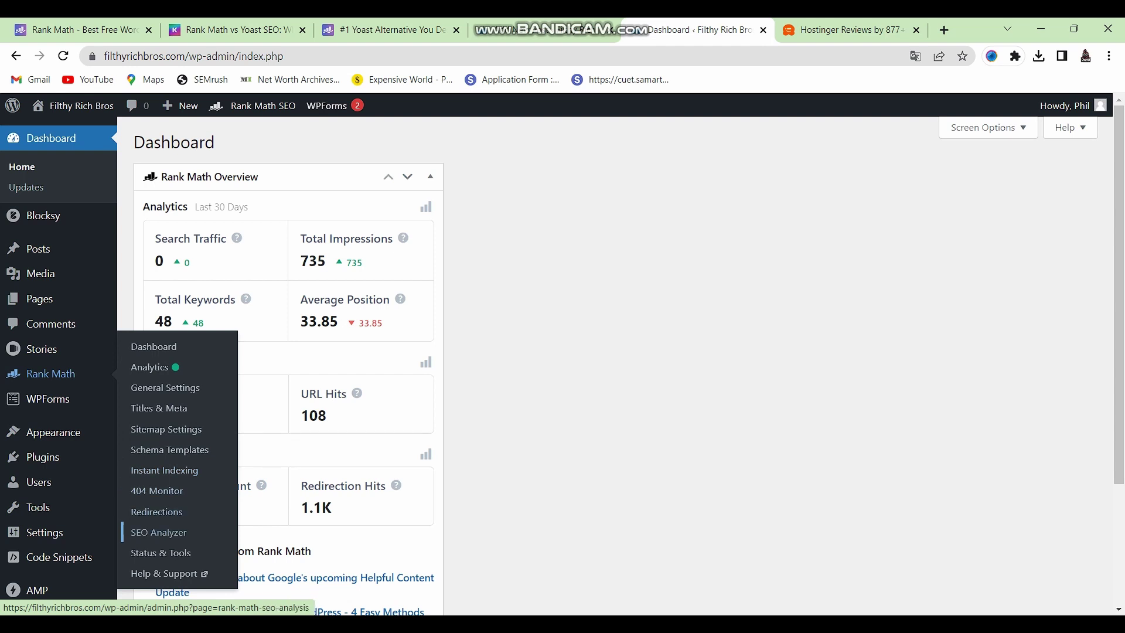
{"action": "left_click", "coordinate": [157, 512]}
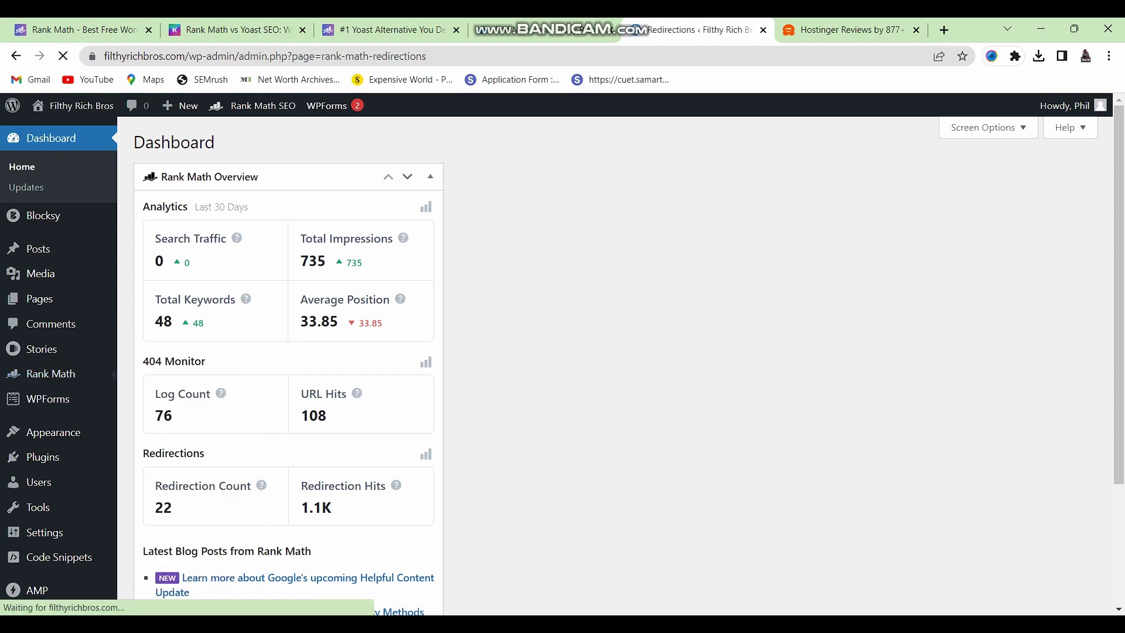
{"action": "scroll", "coordinate": [205, 416], "scroll_direction": "down", "scroll_amount": 2}
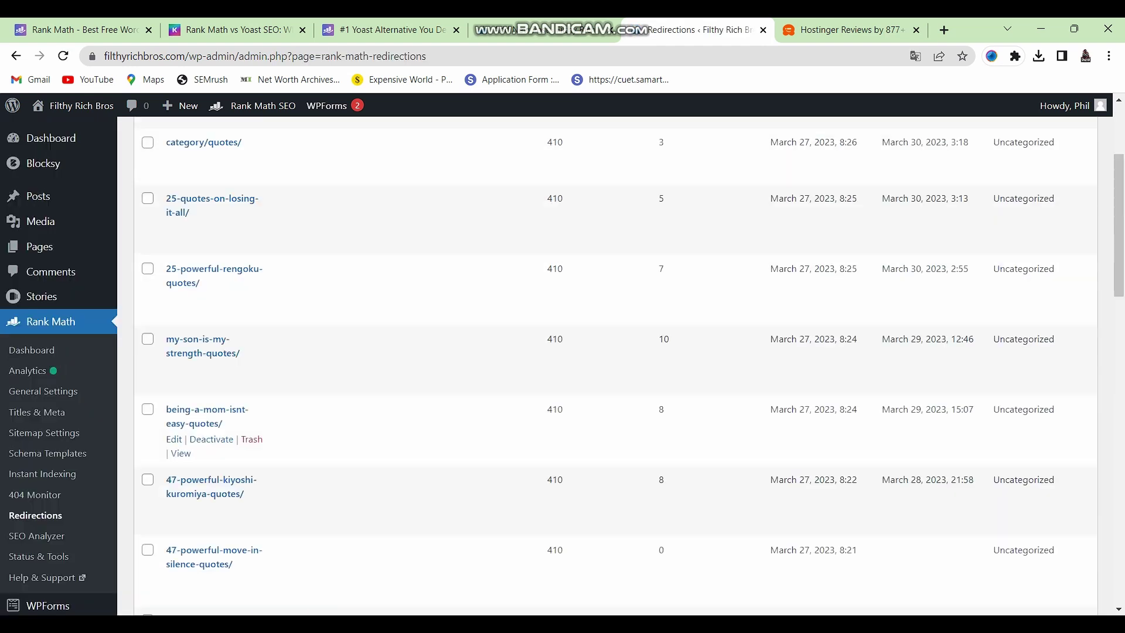
{"action": "scroll", "coordinate": [205, 416], "scroll_direction": "down", "scroll_amount": 15}
{"action": "scroll", "coordinate": [205, 410], "scroll_direction": "up", "scroll_amount": 15}
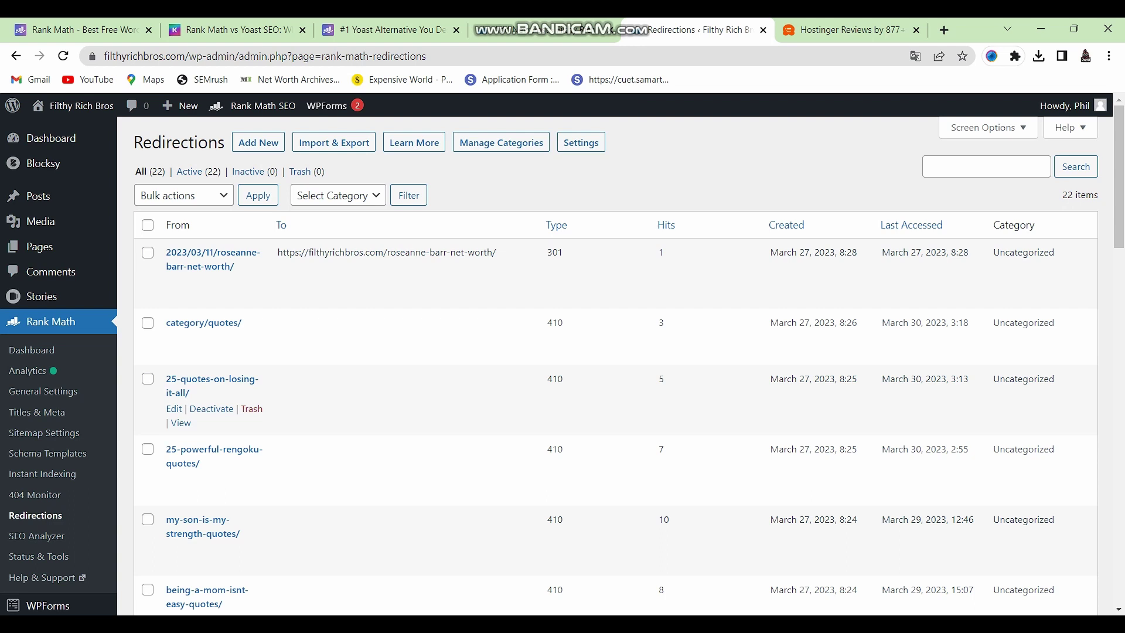
{"action": "left_click", "coordinate": [944, 30]}
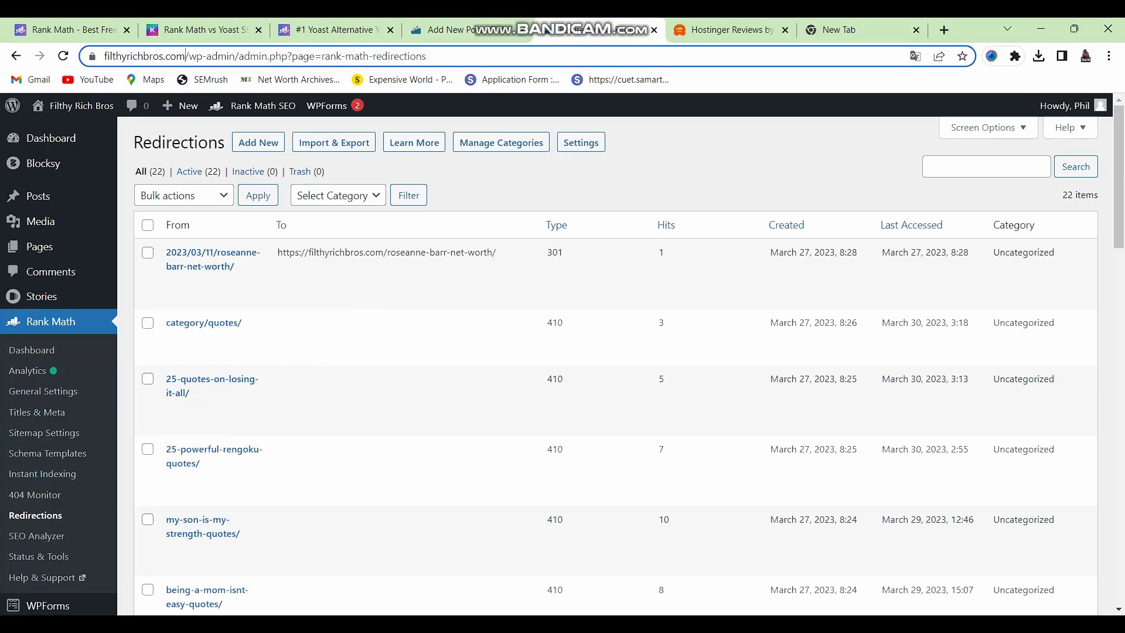
{"action": "left_click_drag", "start_coordinate": [186, 56], "coordinate": [104, 56]}
{"action": "key", "text": "ctrl+c"}
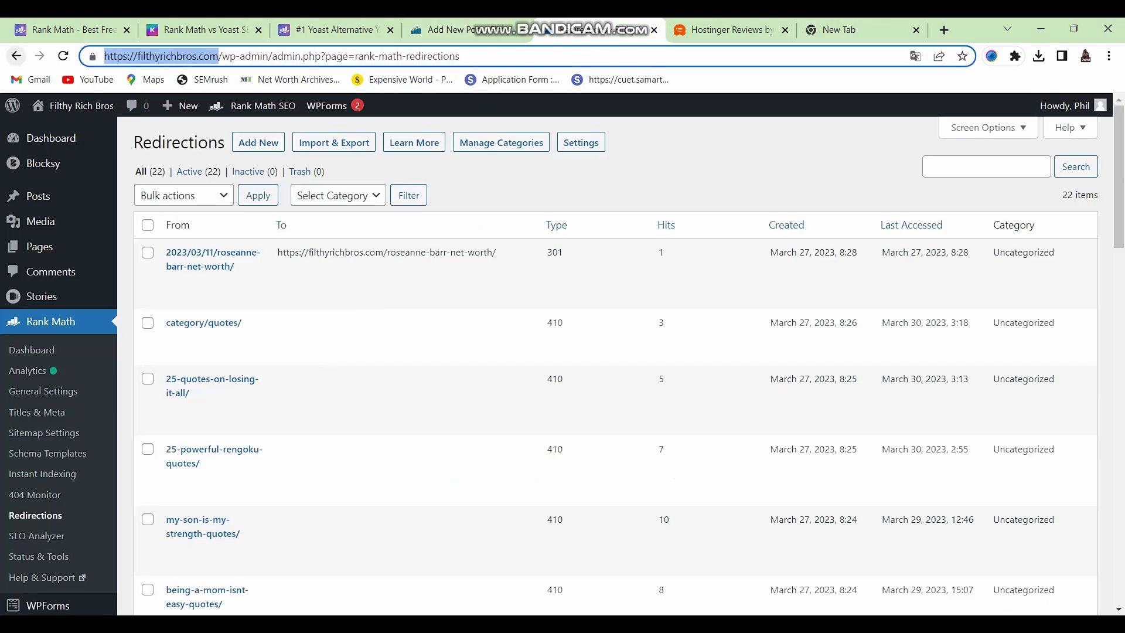
{"action": "left_click", "coordinate": [843, 29]}
{"action": "key", "text": "ctrl+v"}
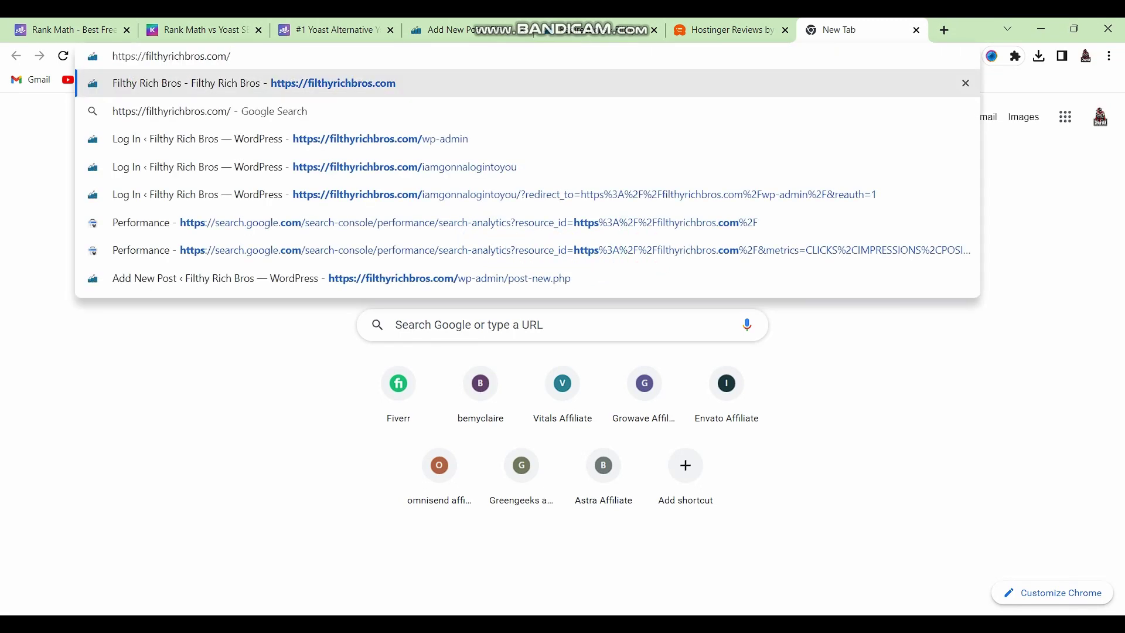
{"action": "type", "text": "jkgiyd"}
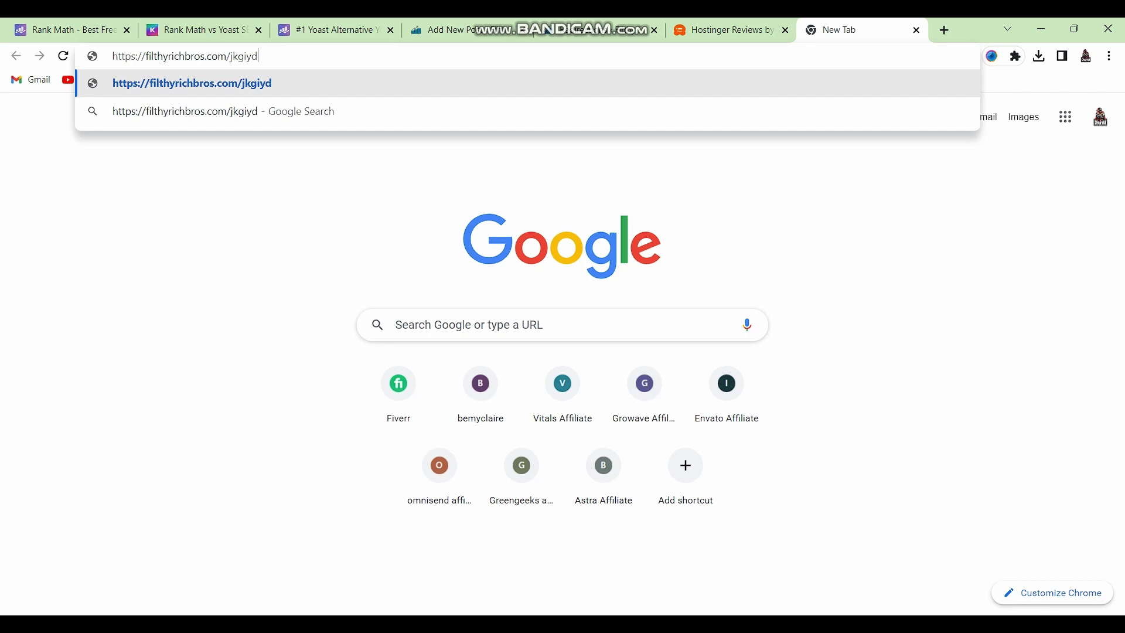
{"action": "key", "text": "Return"}
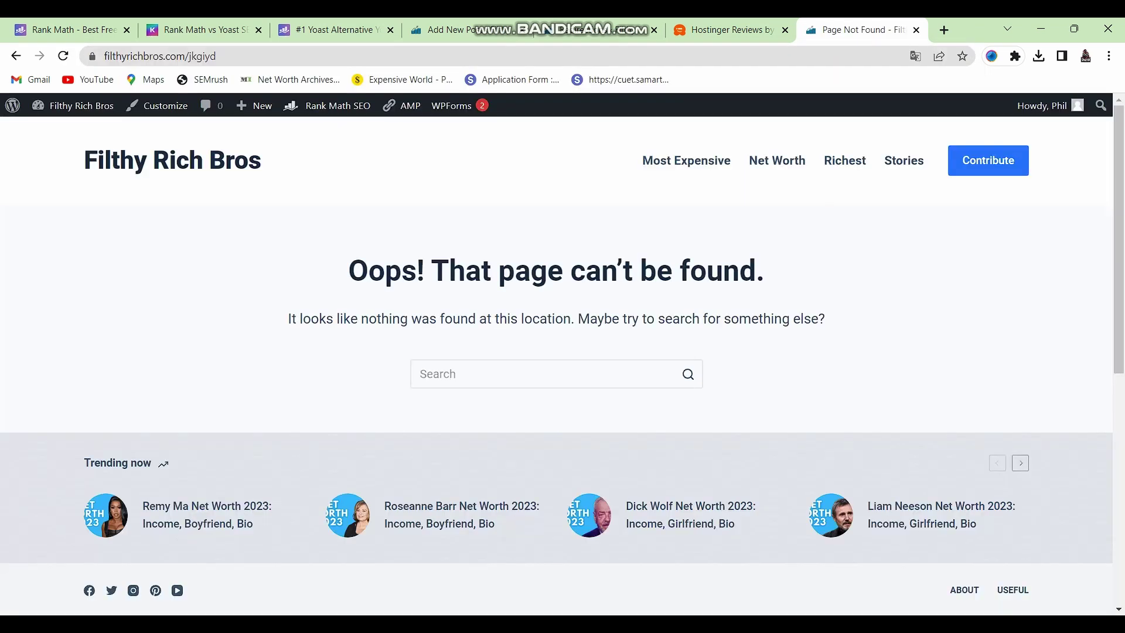
Step: Examine the made-up ending of the page's address and highlight the page-not-found heading
{"action": "left_click", "coordinate": [199, 55]}
{"action": "left_click", "coordinate": [251, 56]}
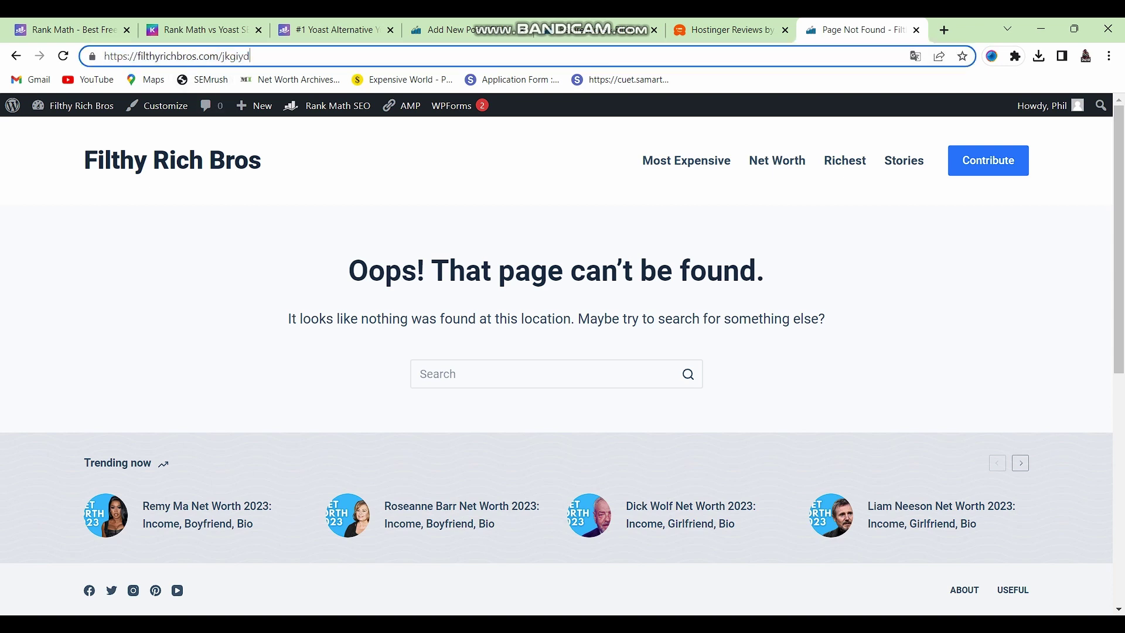
{"action": "key", "text": "ctrl+shift+Left"}
{"action": "key", "text": "Right"}
{"action": "key", "text": "ctrl+shift+Left"}
{"action": "key", "text": "Right"}
{"action": "left_click_drag", "start_coordinate": [349, 271], "coordinate": [764, 271]}
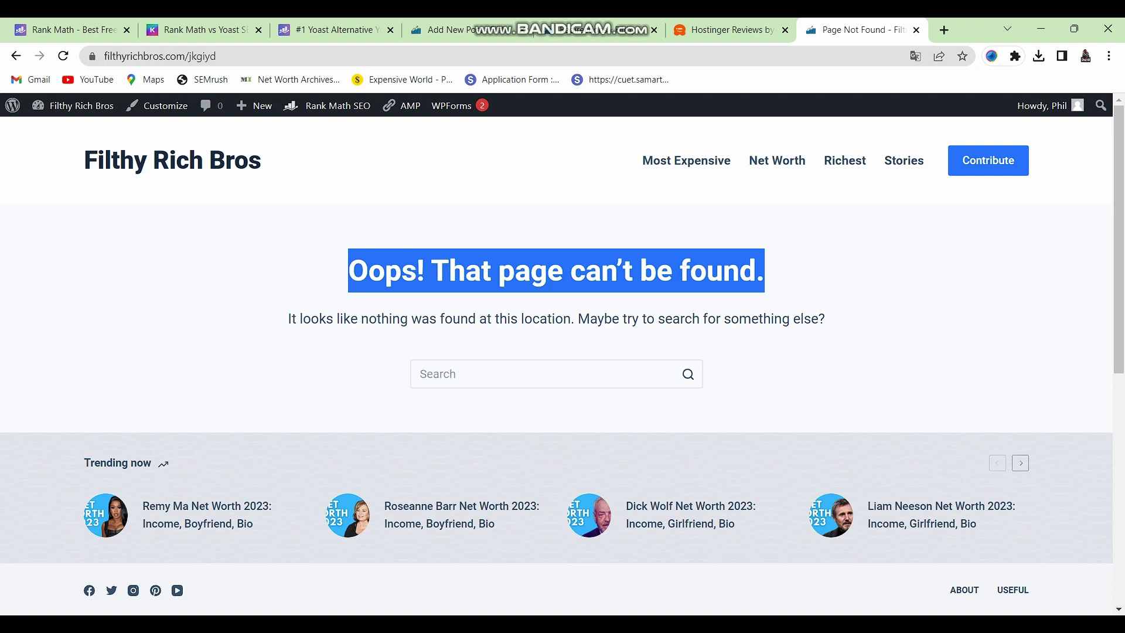
{"action": "left_click", "coordinate": [764, 271]}
{"action": "key", "text": "ctrl+l"}
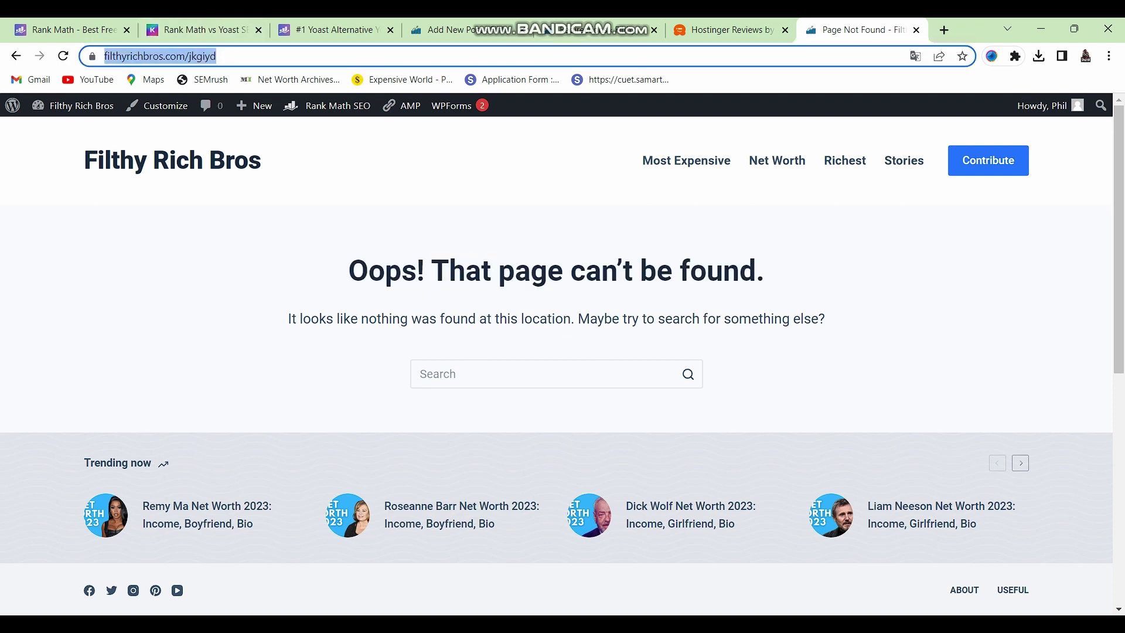
{"action": "key", "text": "alt+Left"}
{"action": "key", "text": "alt+Right"}
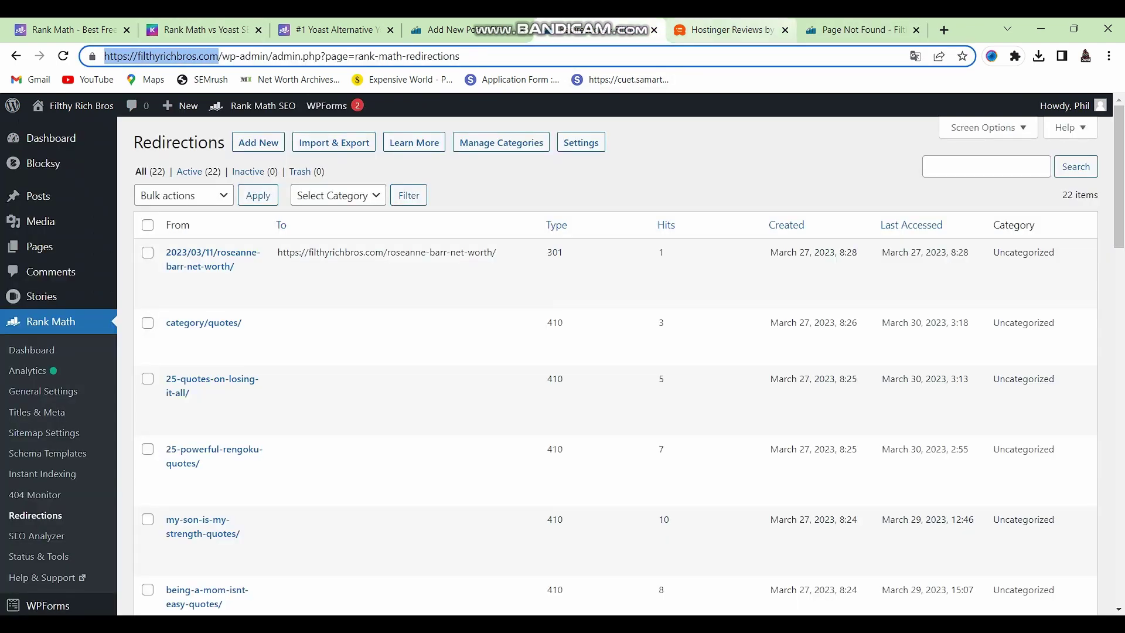
{"action": "key", "text": "alt+Left"}
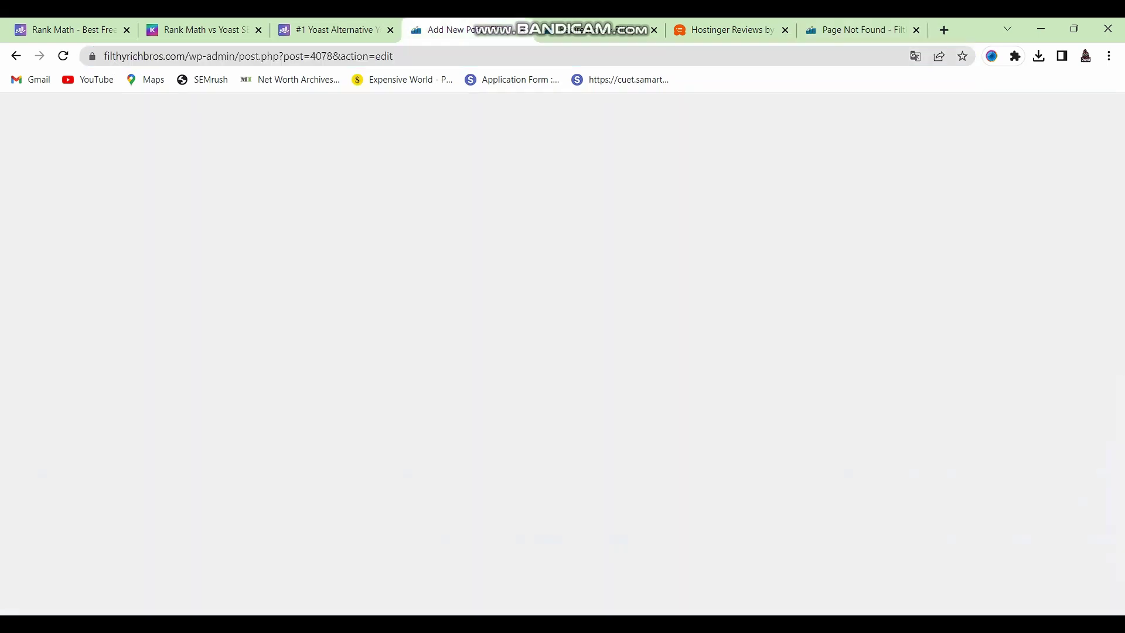
{"action": "key", "text": "alt+Right"}
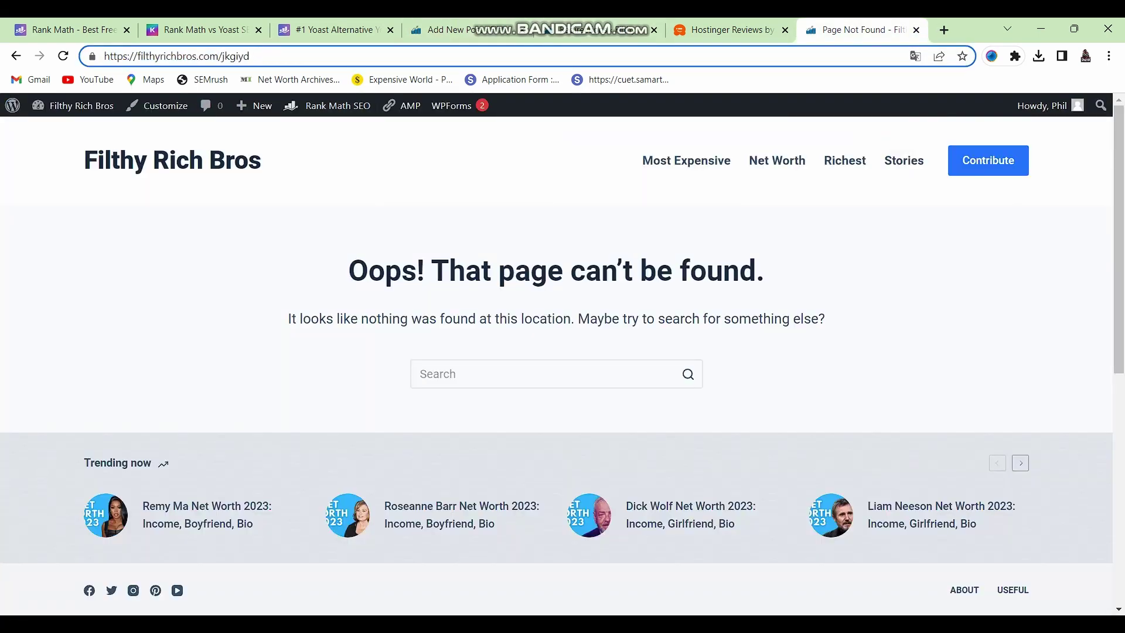
{"action": "left_click_drag", "start_coordinate": [250, 56], "coordinate": [104, 56]}
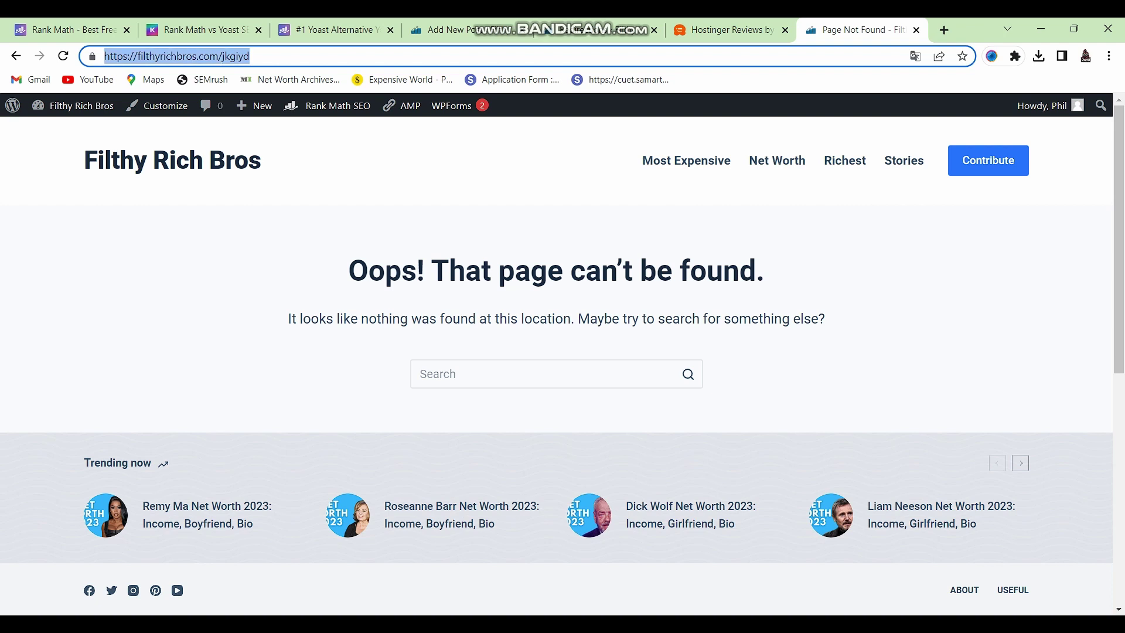
Step: Return to Rank Math's Redirections page and start a new redirection at its source URL
{"action": "key", "text": "alt+Left"}
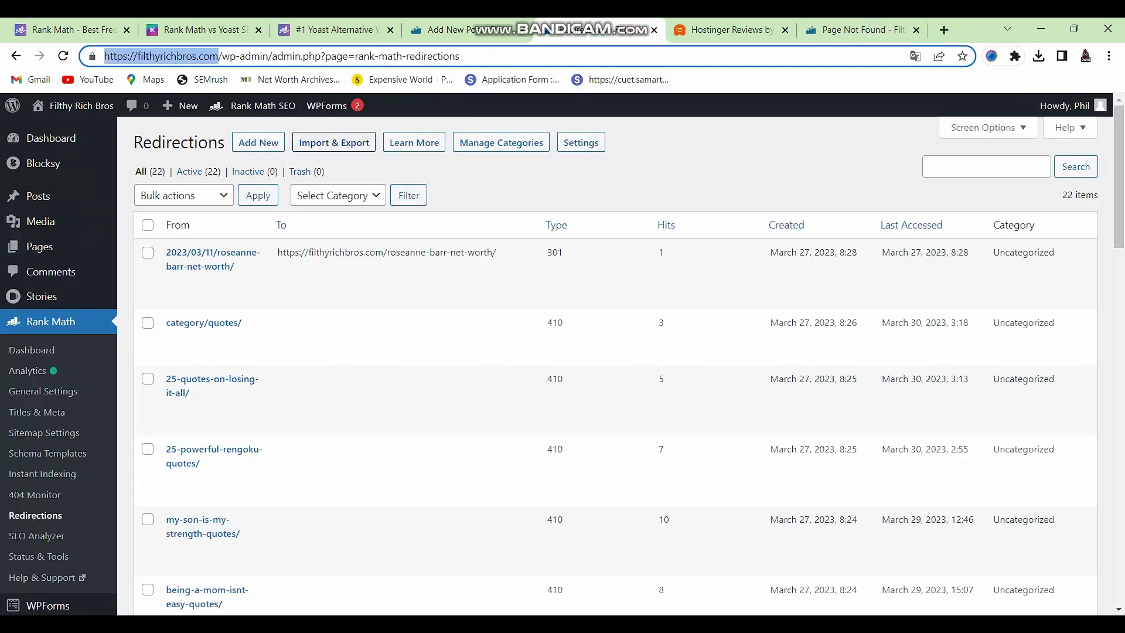
{"action": "left_click", "coordinate": [258, 143]}
{"action": "left_click", "coordinate": [377, 240]}
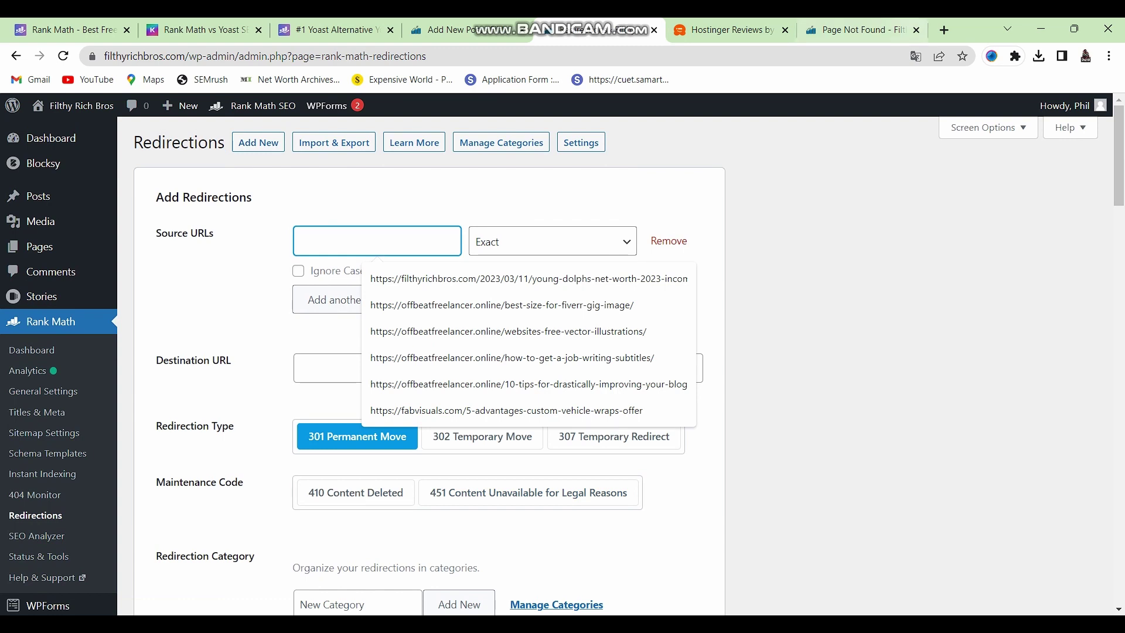
{"action": "left_click", "coordinate": [856, 29]}
{"action": "left_click", "coordinate": [586, 30]}
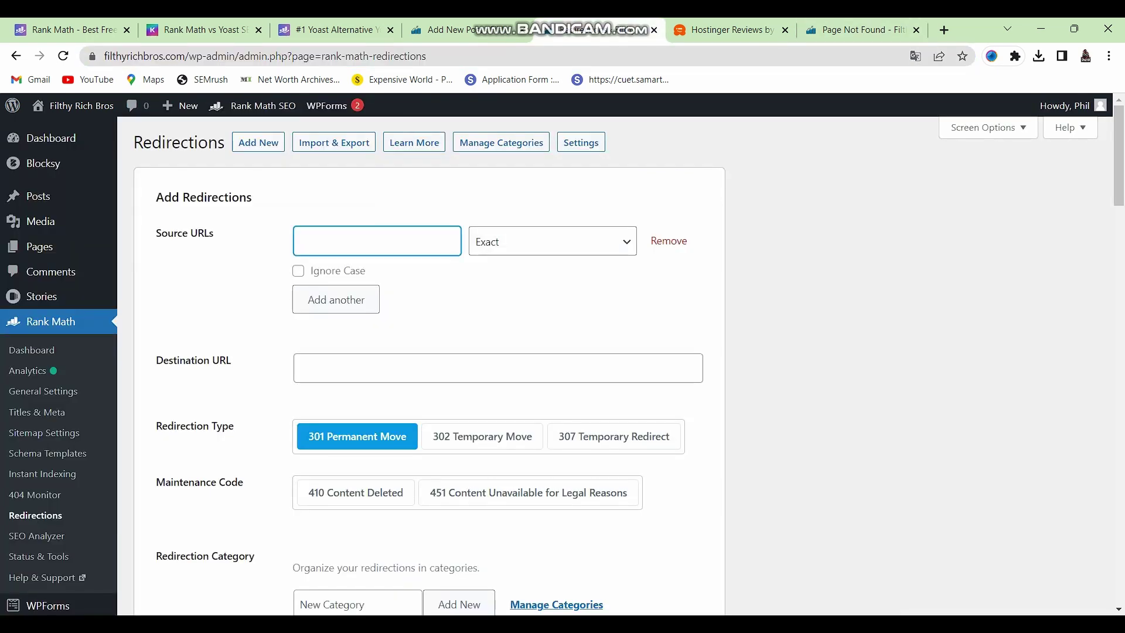
{"action": "key", "text": "ctrl+Tab"}
{"action": "key", "text": "ctrl+Tab"}
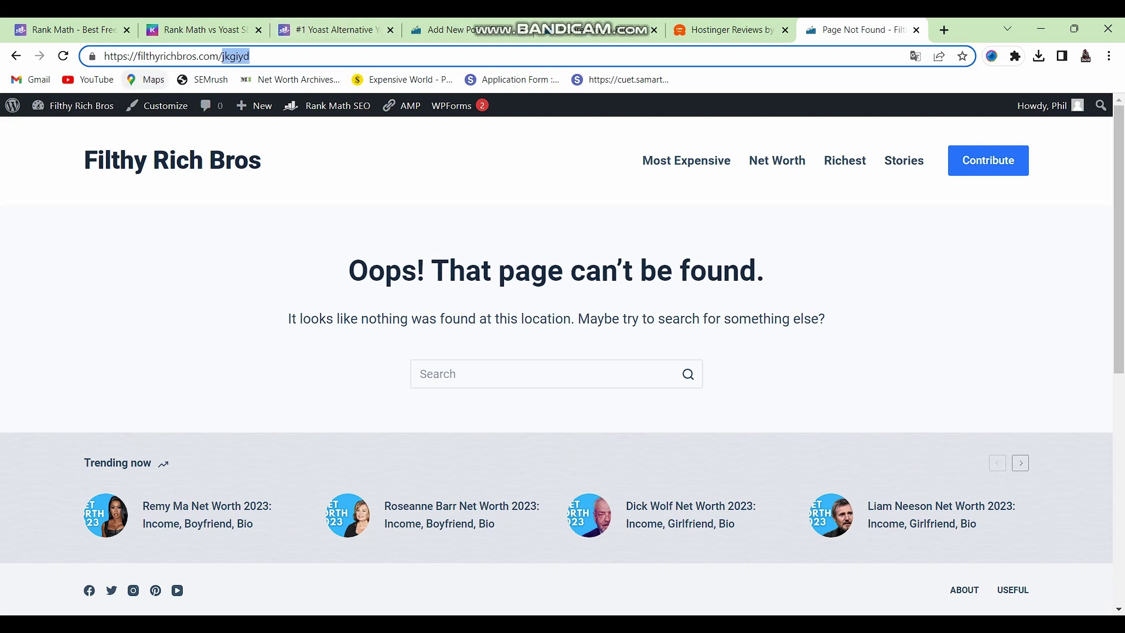
{"action": "double_click", "coordinate": [167, 56]}
{"action": "key", "text": "ctrl+a"}
{"action": "key", "text": "ctrl+c"}
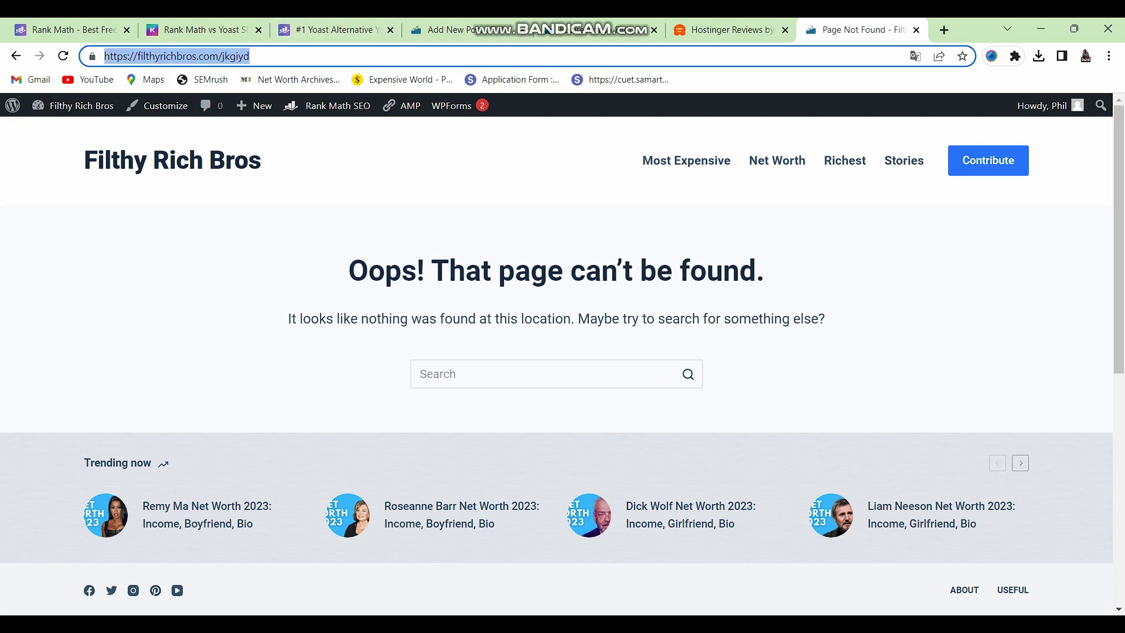
{"action": "key", "text": "ctrl+4"}
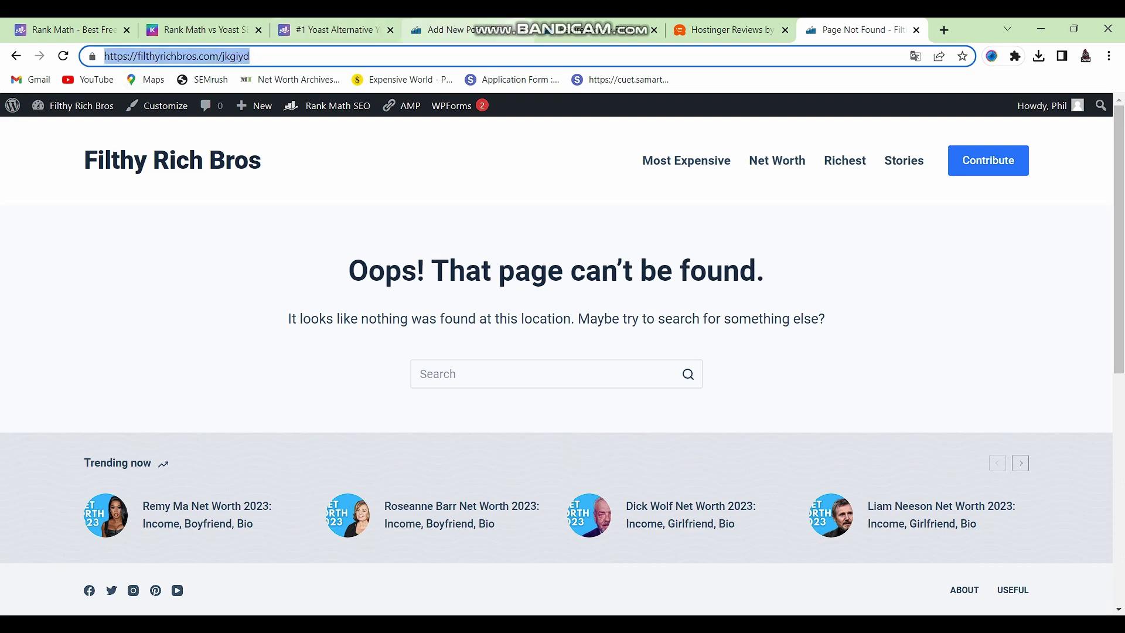
{"action": "key", "text": "ctrl+v"}
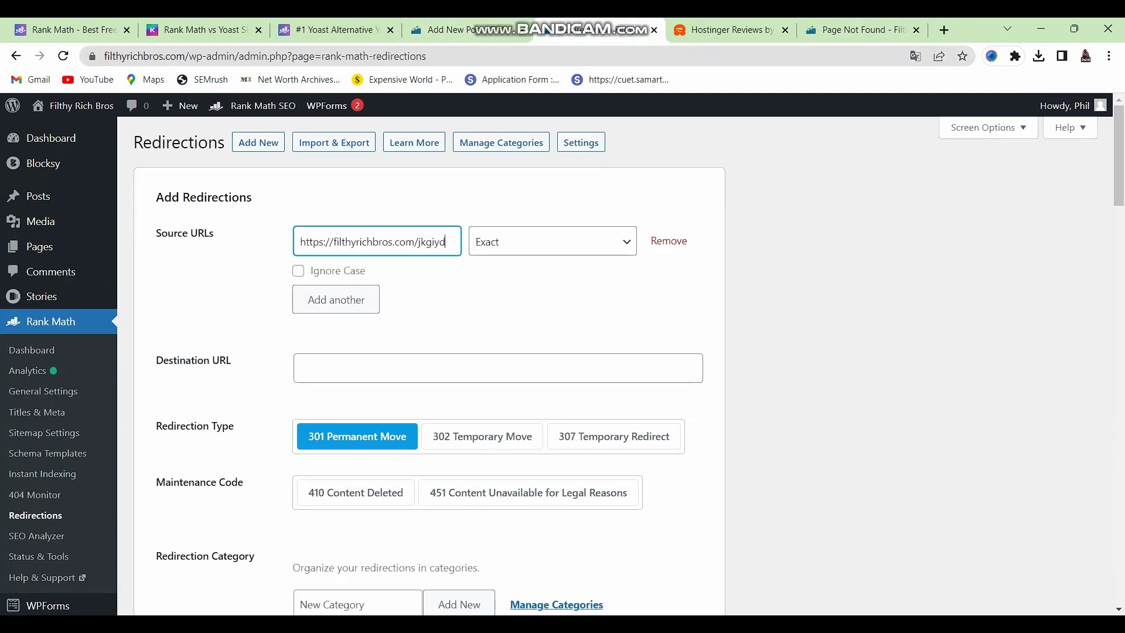
{"action": "left_click", "coordinate": [498, 368]}
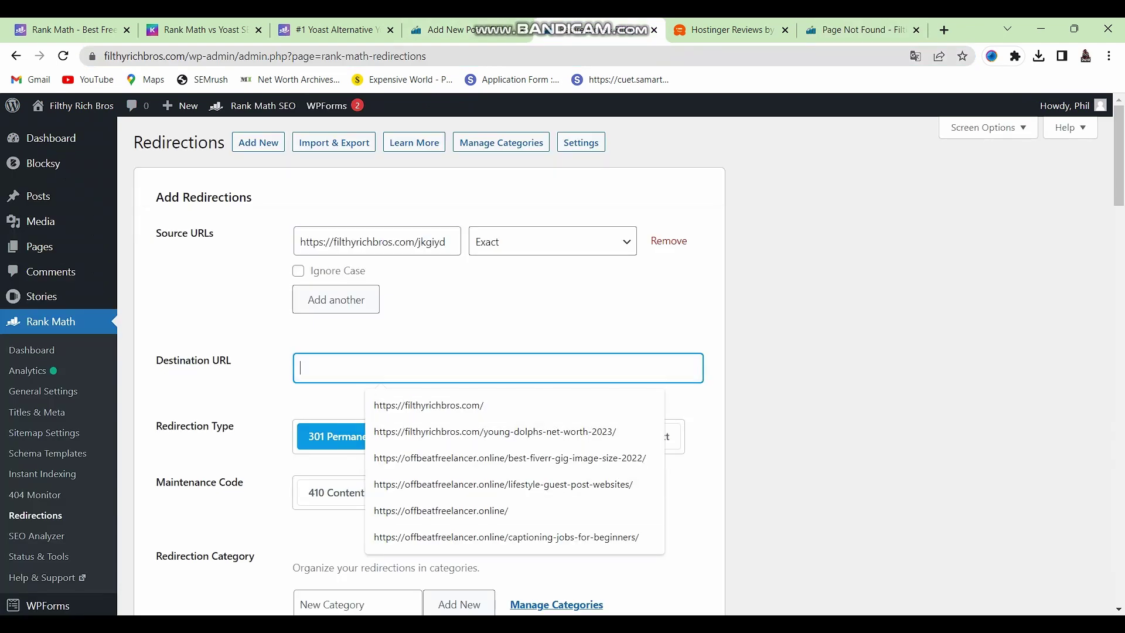
{"action": "key", "text": "Return"}
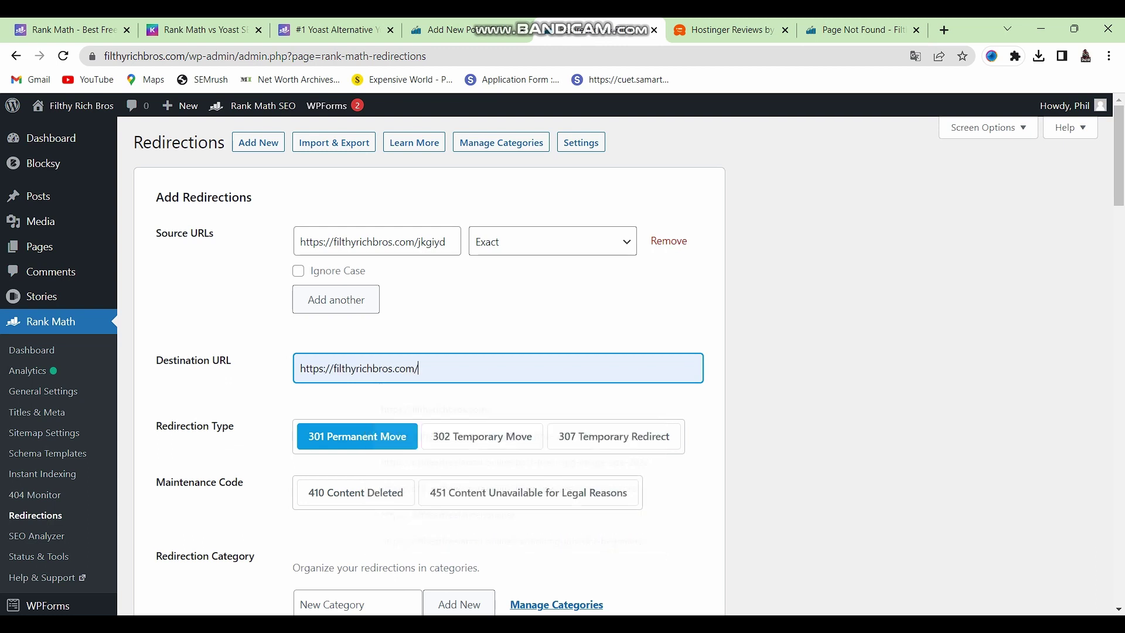
{"action": "scroll", "coordinate": [562, 361], "scroll_direction": "down", "scroll_amount": 1}
{"action": "scroll", "coordinate": [562, 360], "scroll_direction": "down", "scroll_amount": 5}
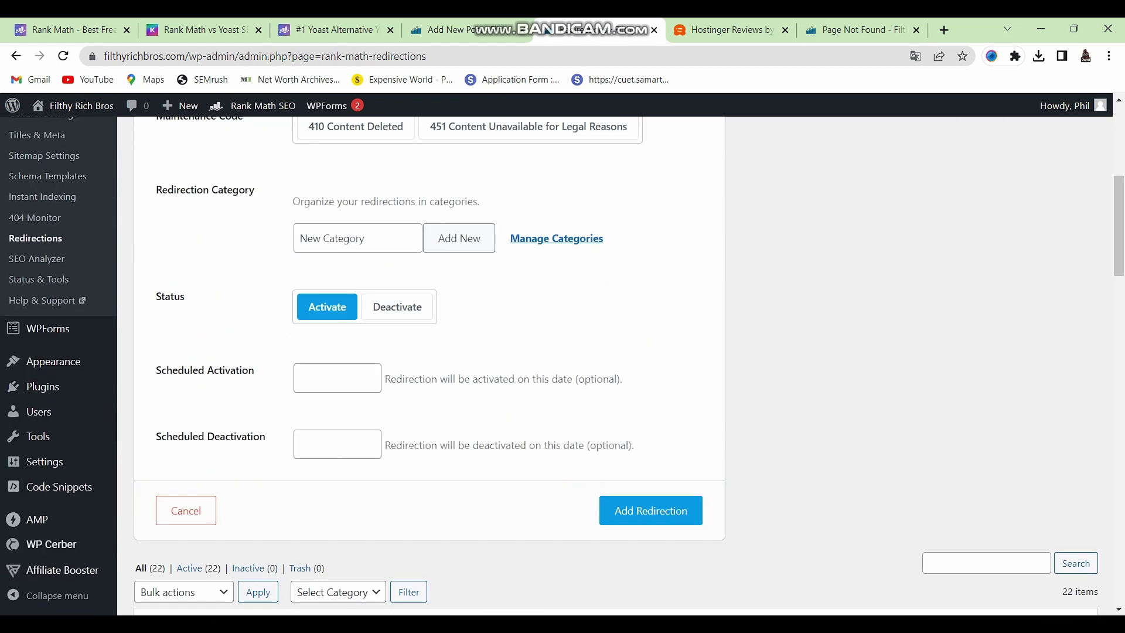
{"action": "left_click", "coordinate": [651, 510]}
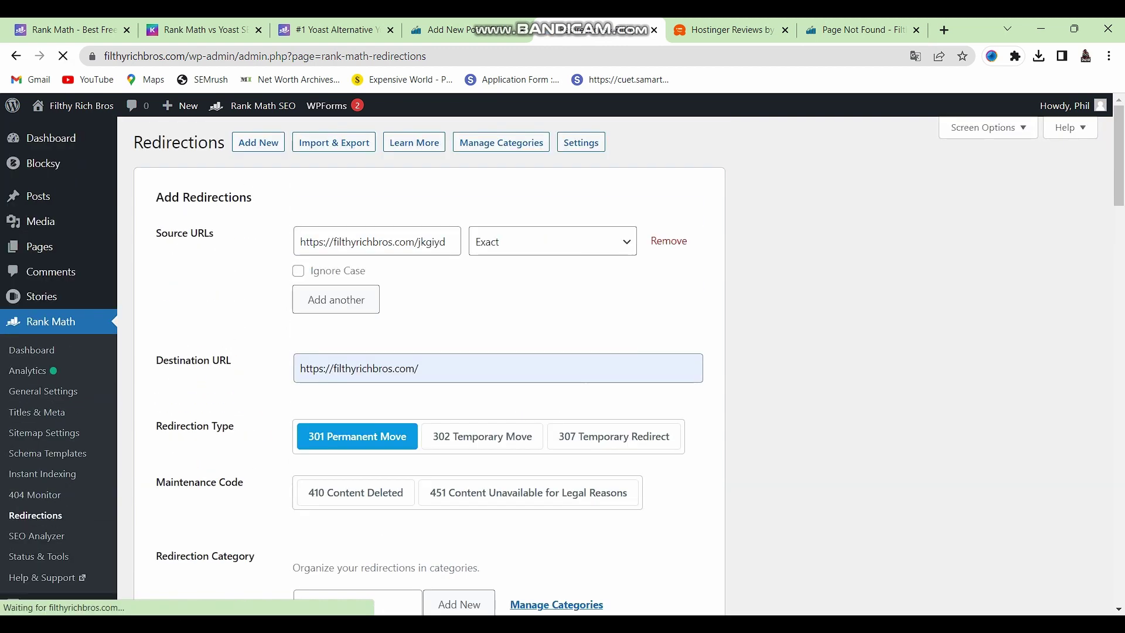
Step: Reload the nonexistent jkgiyd page to test its redirection, close that tab and return to the Redirections list
{"action": "key", "text": "ctrl+9"}
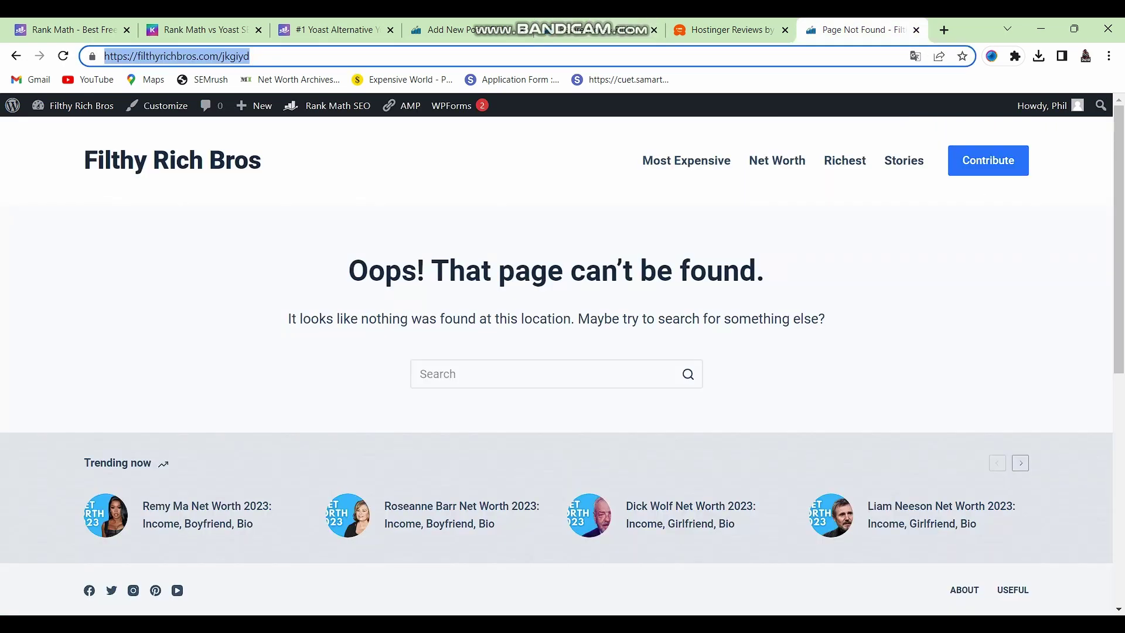
{"action": "key", "text": "F5"}
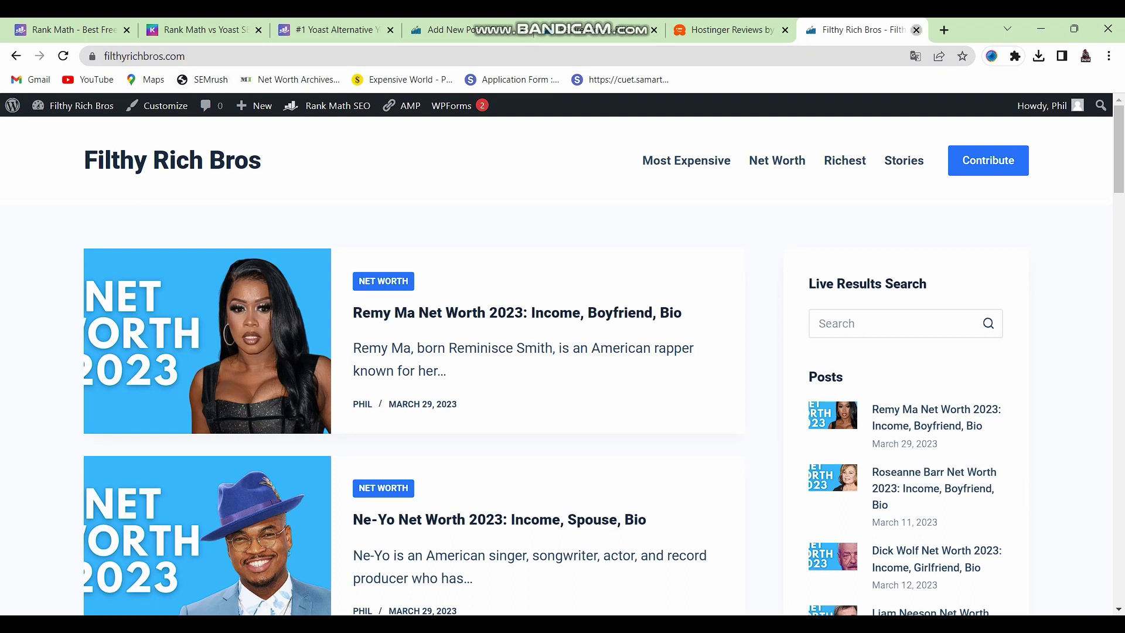
{"action": "left_click", "coordinate": [915, 29]}
{"action": "left_click", "coordinate": [700, 29]}
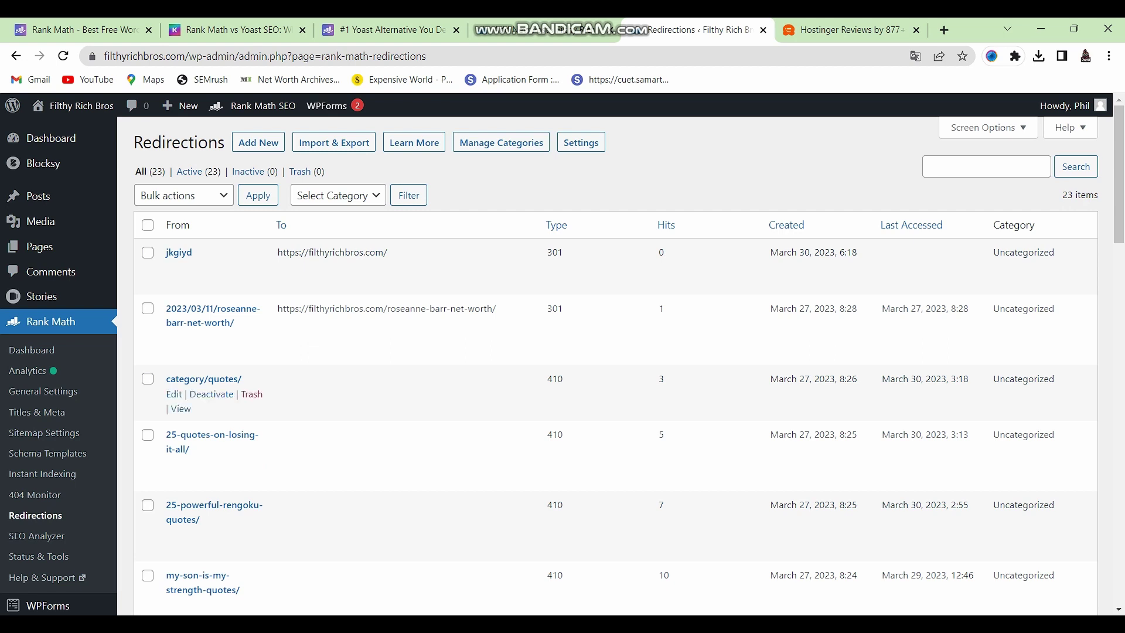
Step: Move the jkgiyd redirection to the trash and look over the remaining redirections
{"action": "left_click", "coordinate": [252, 268]}
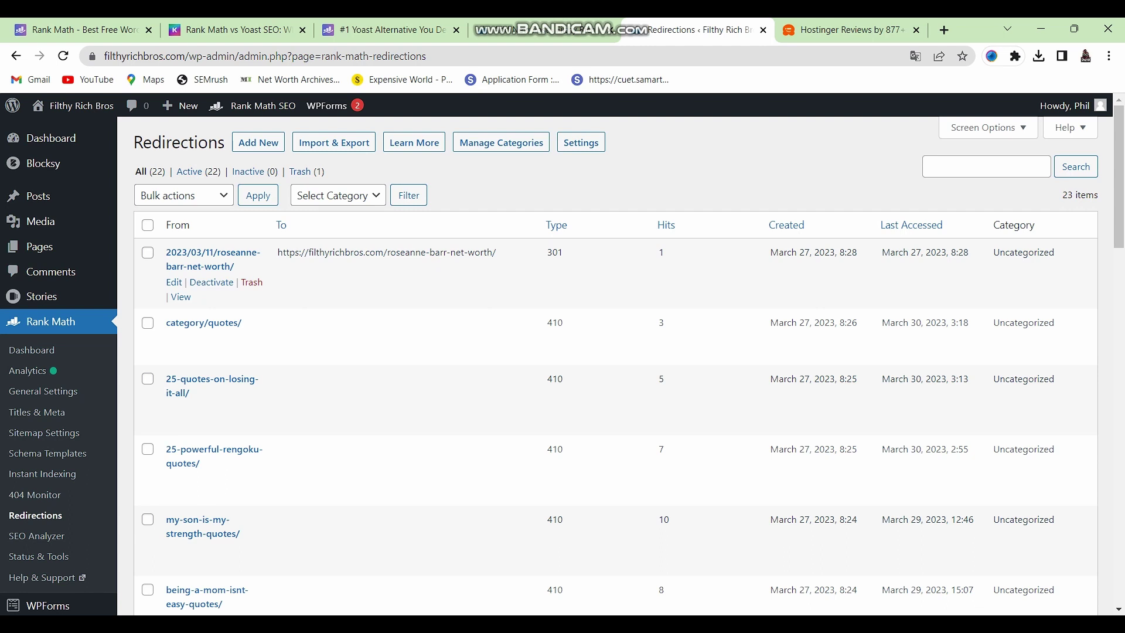
{"action": "scroll", "coordinate": [211, 351], "scroll_direction": "down", "scroll_amount": 4}
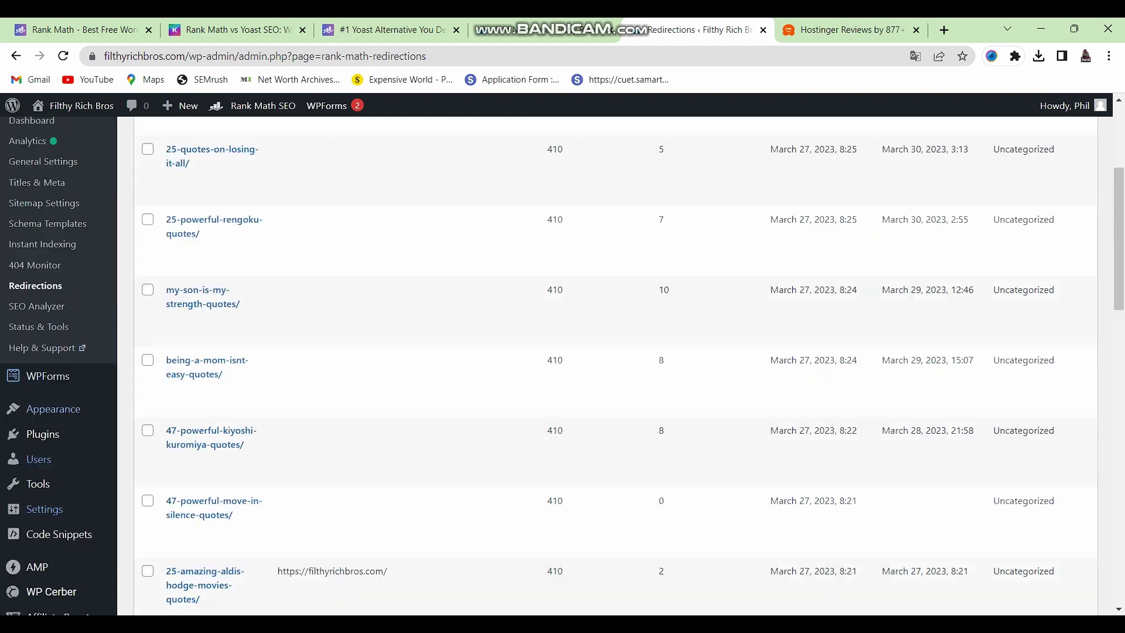
{"action": "scroll", "coordinate": [211, 351], "scroll_direction": "up", "scroll_amount": 4}
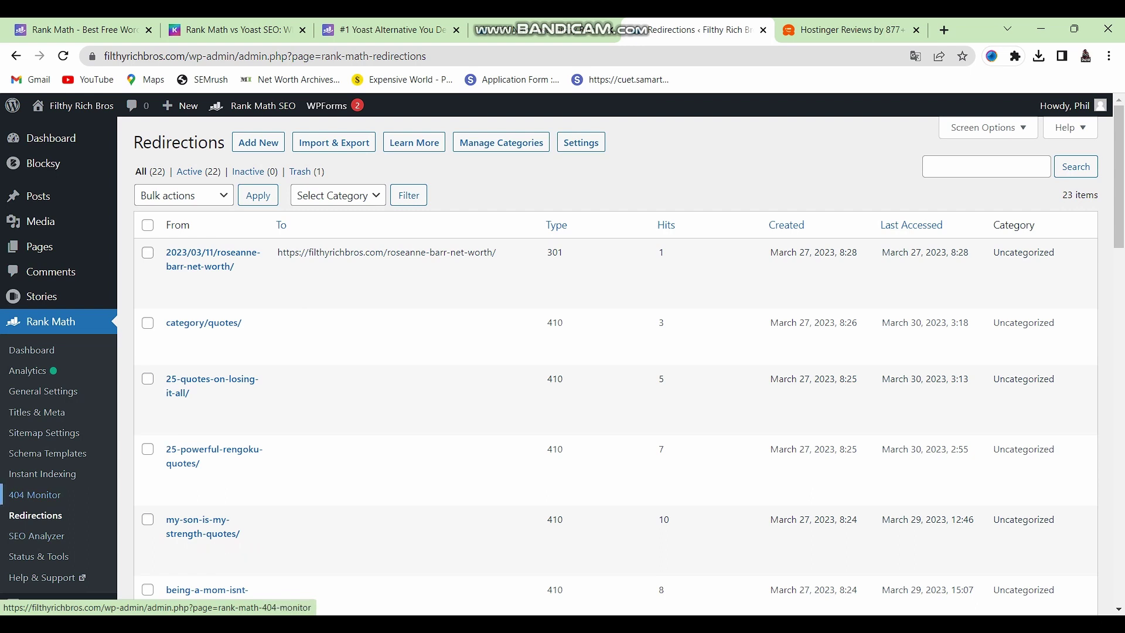
Step: Open Rank Math's 404 Monitor and highlight the logged jkgiyd address and its hit count
{"action": "left_click", "coordinate": [35, 494]}
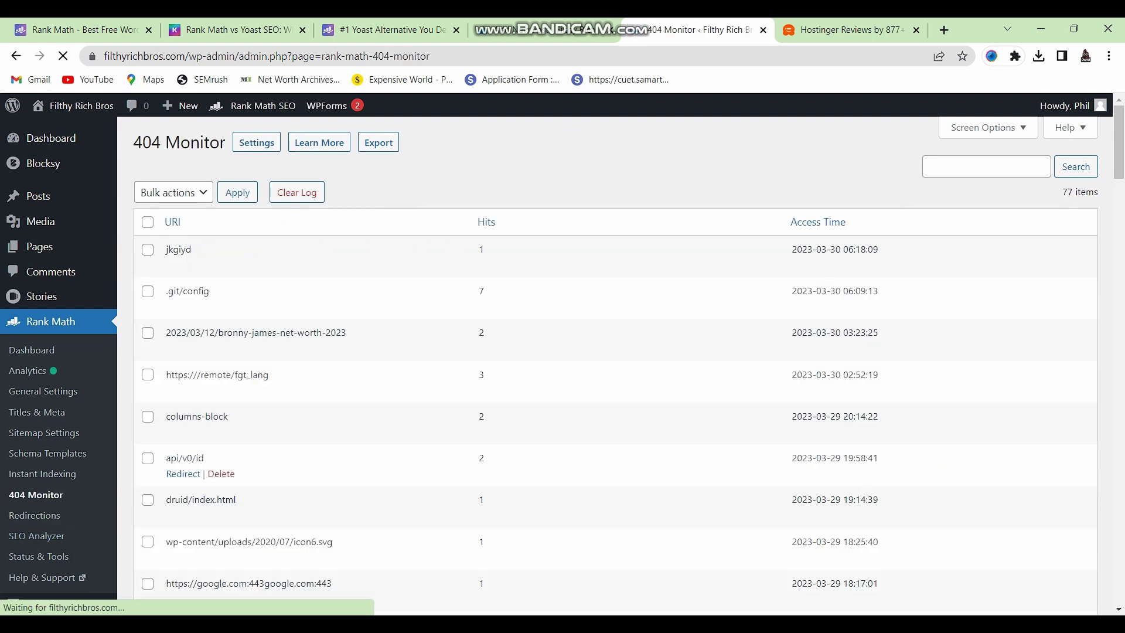
{"action": "scroll", "coordinate": [549, 365], "scroll_direction": "down", "scroll_amount": 4}
{"action": "scroll", "coordinate": [549, 366], "scroll_direction": "up", "scroll_amount": 4}
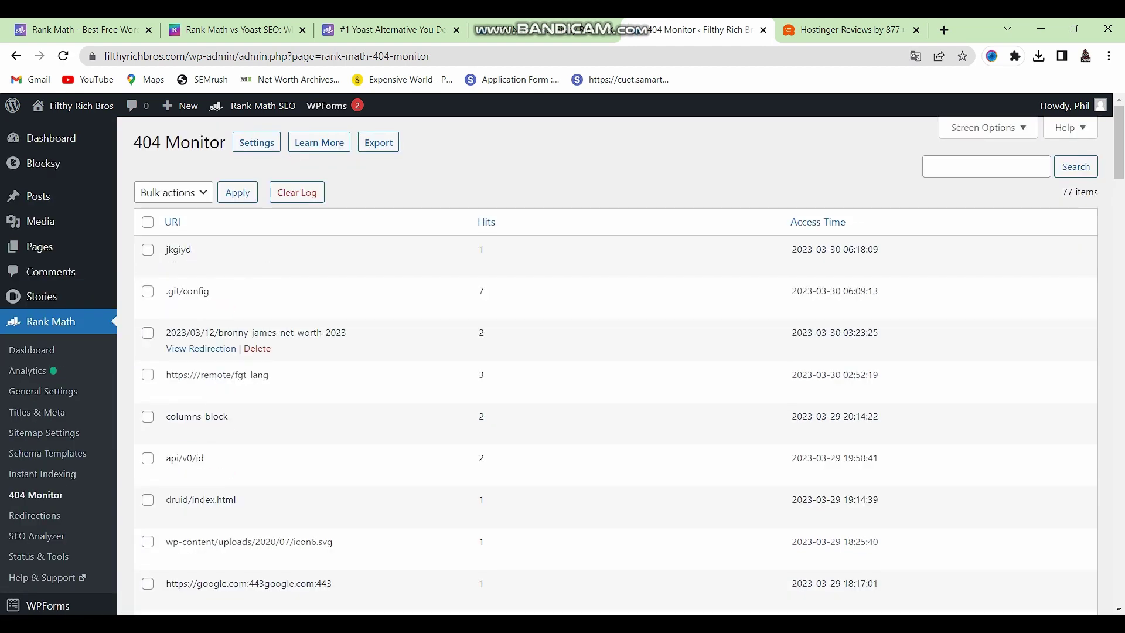
{"action": "double_click", "coordinate": [179, 249]}
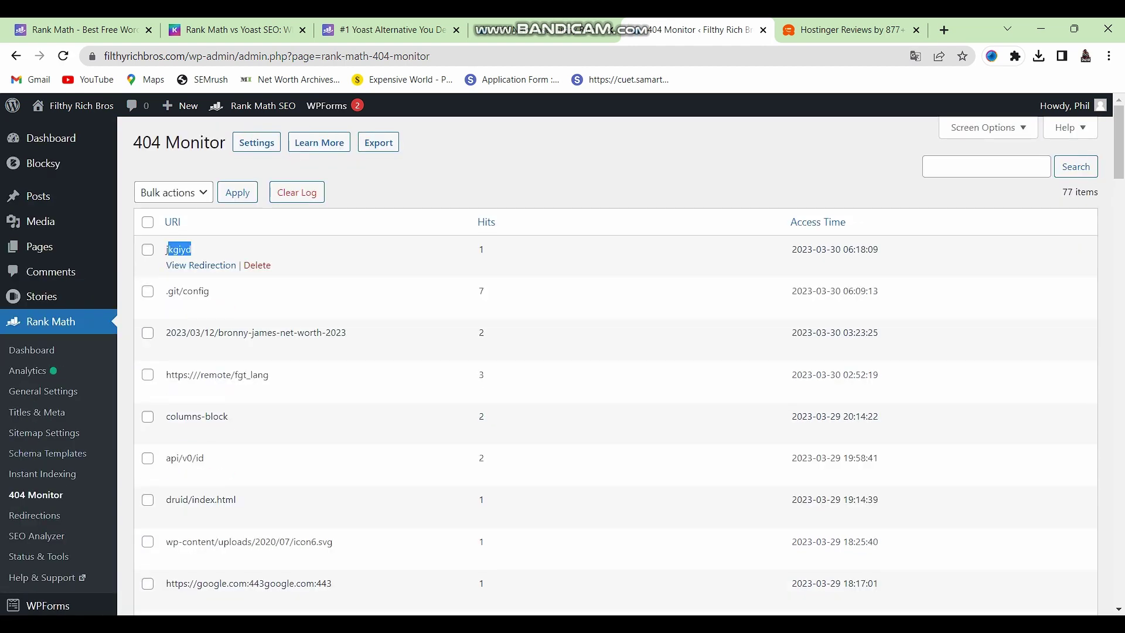
{"action": "left_click", "coordinate": [178, 249]}
{"action": "left_click_drag", "start_coordinate": [192, 249], "coordinate": [165, 249]}
{"action": "left_click_drag", "start_coordinate": [486, 249], "coordinate": [478, 249]}
Step: Look through the URLs in the 404 log, try sorting them by hits, and return to the original order
{"action": "scroll", "coordinate": [234, 480], "scroll_direction": "down", "scroll_amount": 15}
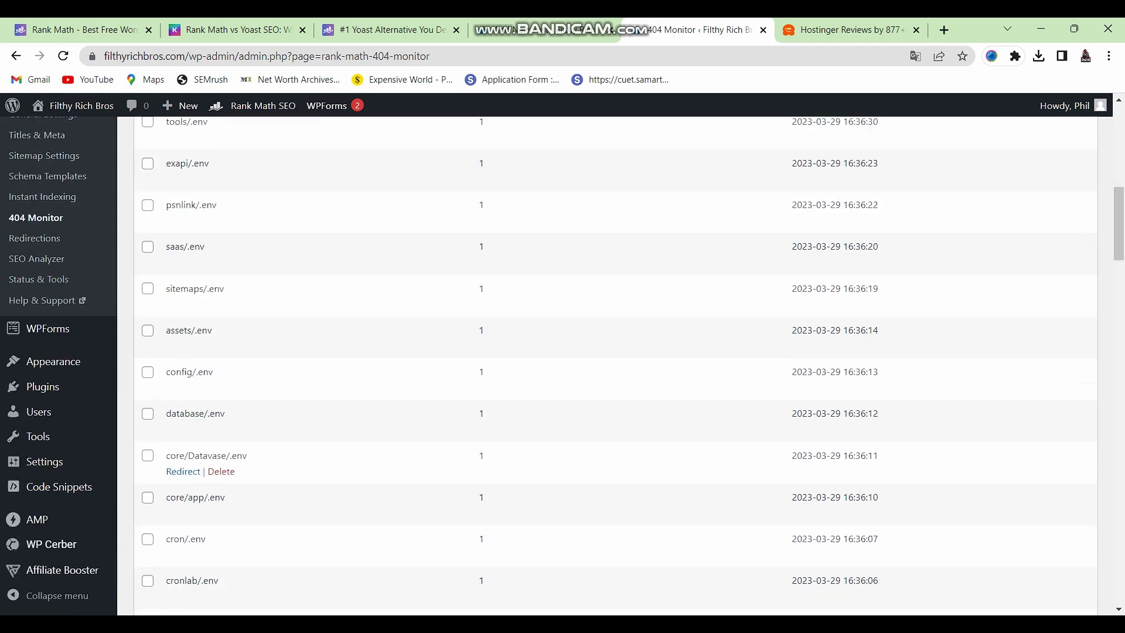
{"action": "scroll", "coordinate": [234, 487], "scroll_direction": "down", "scroll_amount": 10}
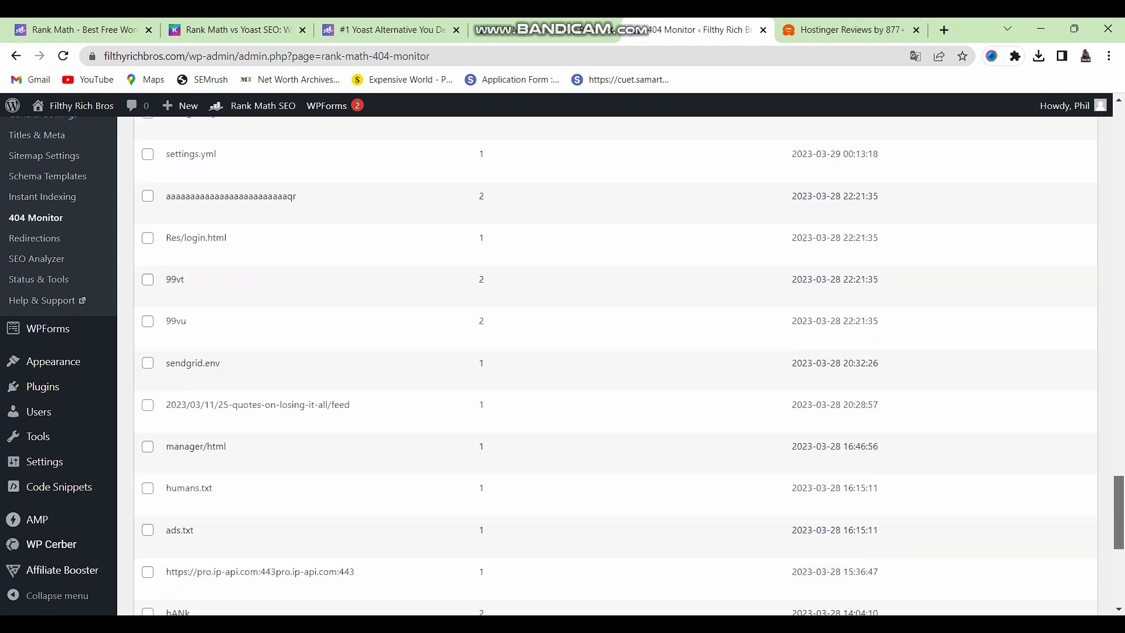
{"action": "scroll", "coordinate": [615, 363], "scroll_direction": "up", "scroll_amount": 20}
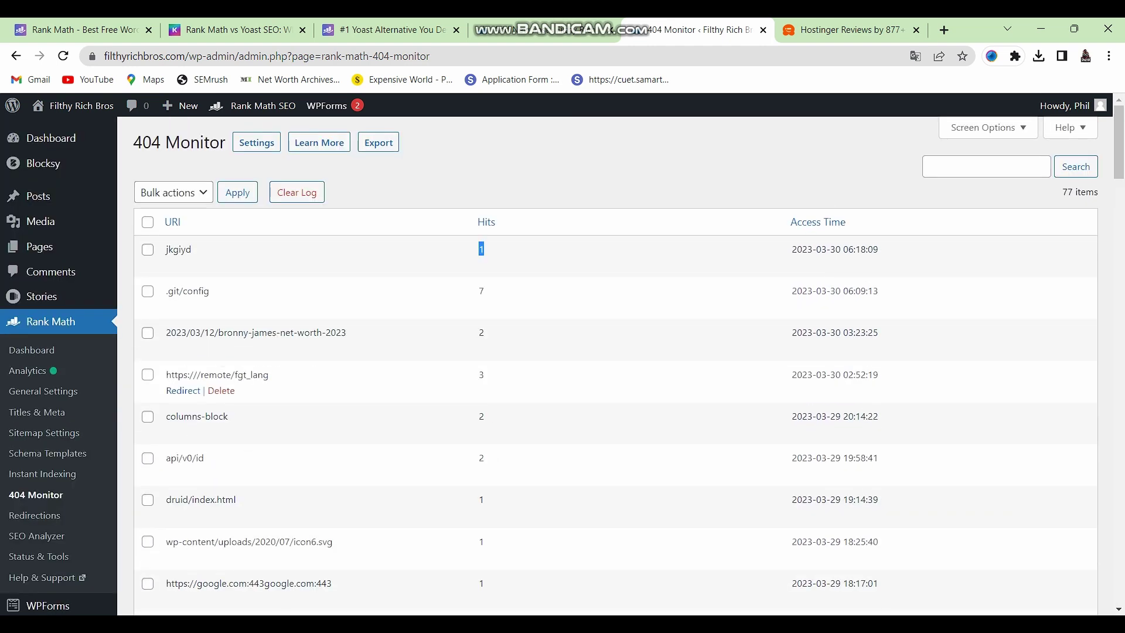
{"action": "scroll", "coordinate": [615, 364], "scroll_direction": "down", "scroll_amount": 5}
{"action": "scroll", "coordinate": [615, 363], "scroll_direction": "up", "scroll_amount": 5}
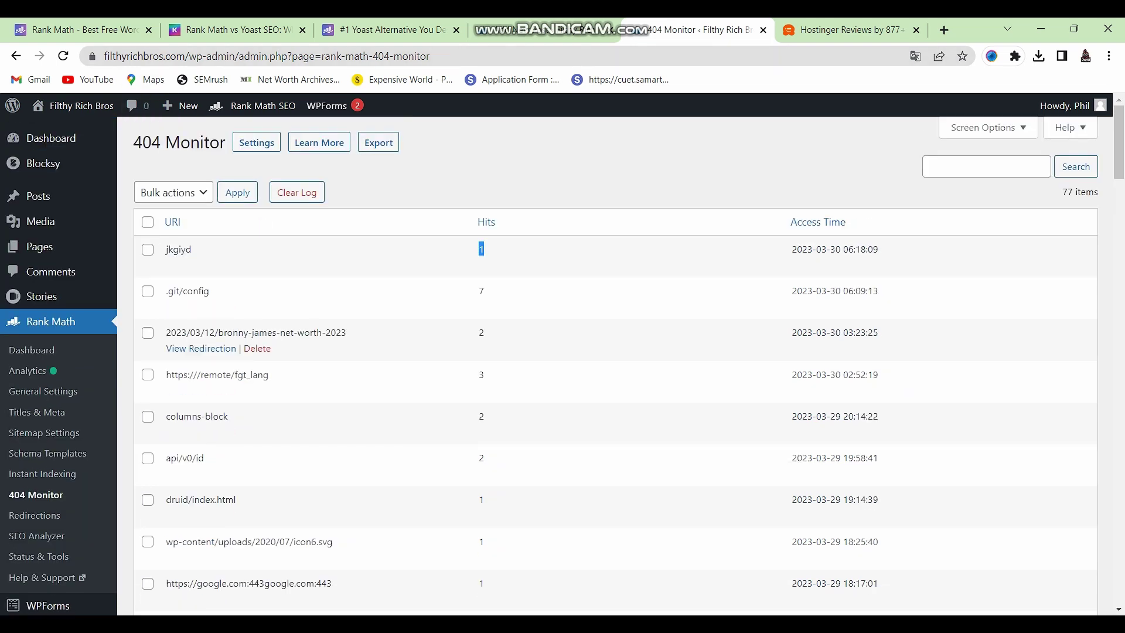
{"action": "left_click", "coordinate": [486, 222]}
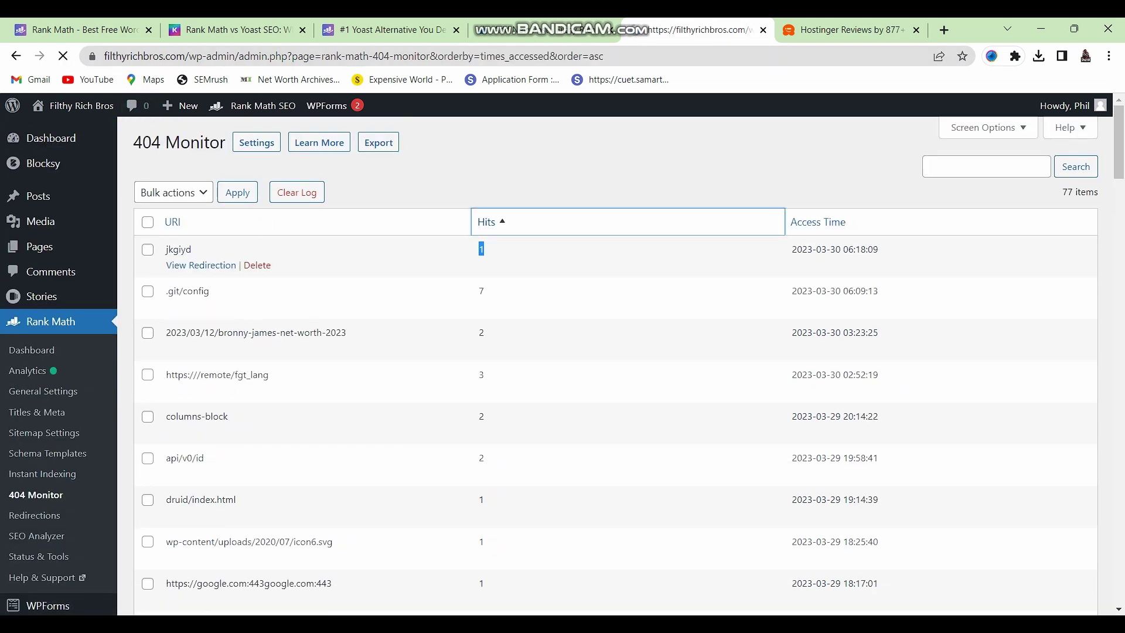
{"action": "left_click", "coordinate": [16, 56]}
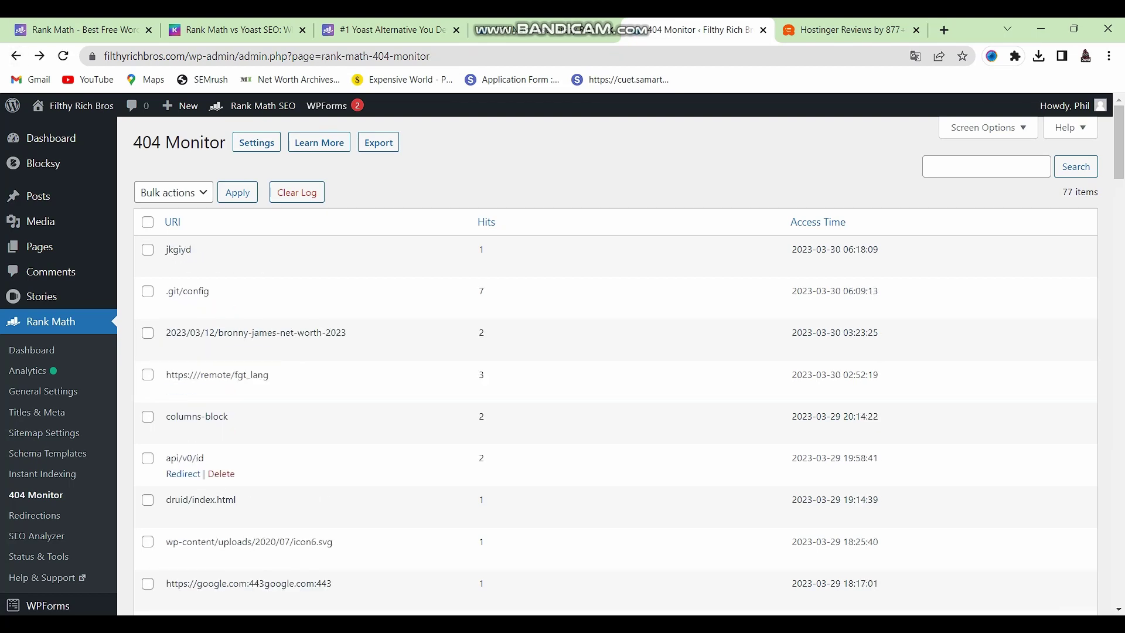
Step: Examine the entries further down the 404 log and highlight the 404 Monitor heading
{"action": "scroll", "coordinate": [188, 469], "scroll_direction": "down", "scroll_amount": 6}
{"action": "scroll", "coordinate": [188, 469], "scroll_direction": "down", "scroll_amount": 20}
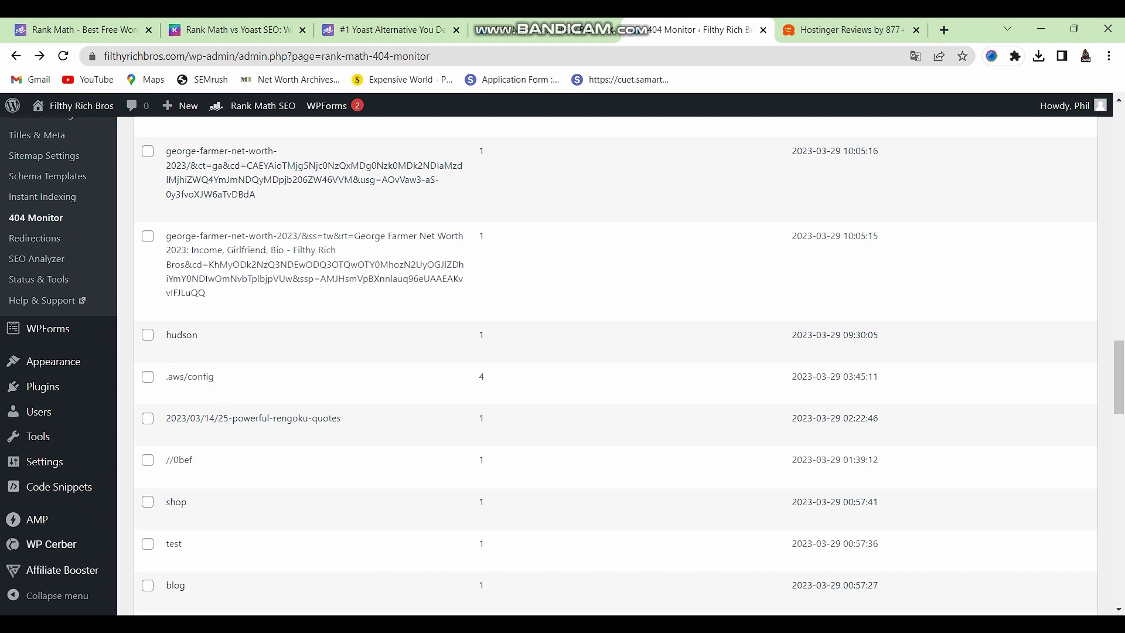
{"action": "left_click_drag", "start_coordinate": [1119, 376], "coordinate": [1119, 143]}
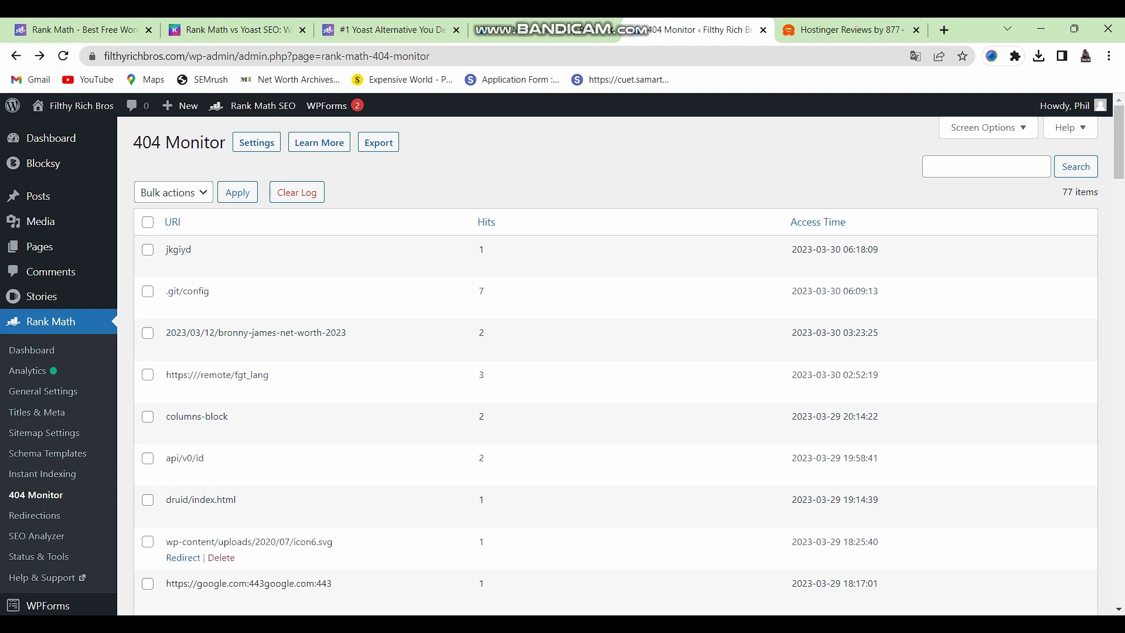
{"action": "left_click_drag", "start_coordinate": [135, 142], "coordinate": [225, 142]}
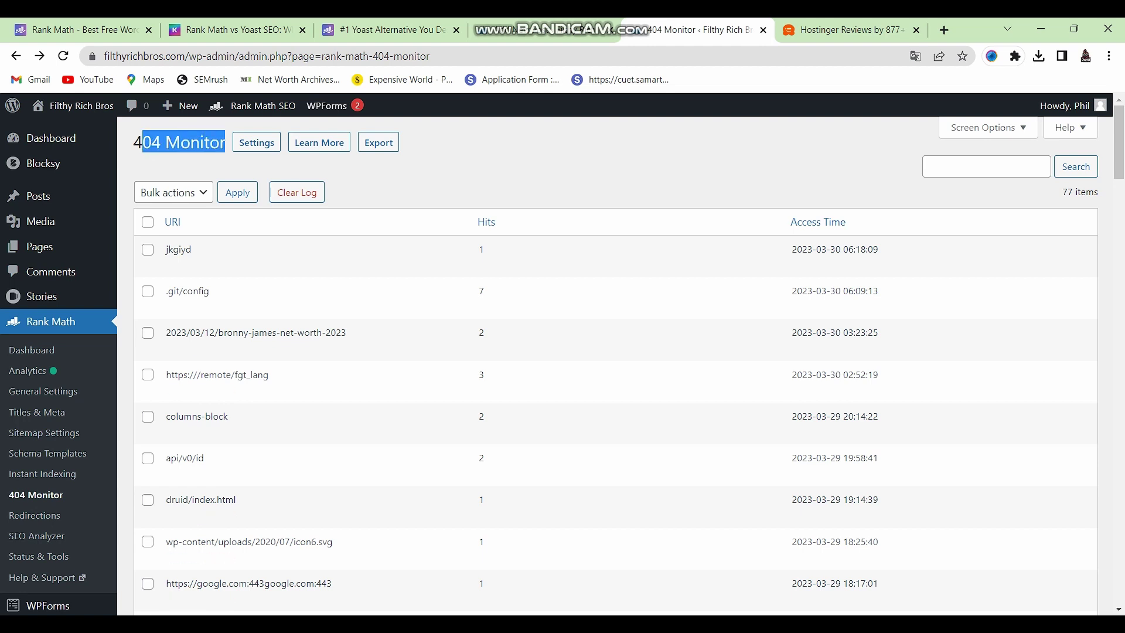
{"action": "left_click", "coordinate": [225, 142]}
{"action": "scroll", "coordinate": [293, 317], "scroll_direction": "down", "scroll_amount": 7}
{"action": "scroll", "coordinate": [293, 328], "scroll_direction": "down", "scroll_amount": 12}
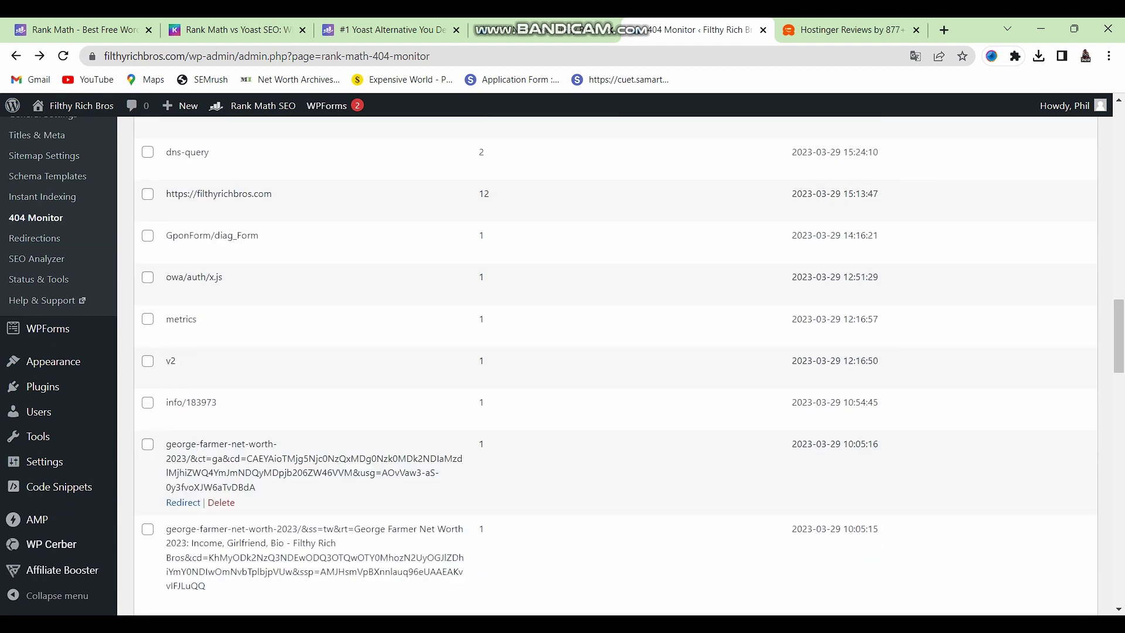
{"action": "scroll", "coordinate": [293, 404], "scroll_direction": "up", "scroll_amount": 13}
{"action": "scroll", "coordinate": [616, 363], "scroll_direction": "up", "scroll_amount": 9}
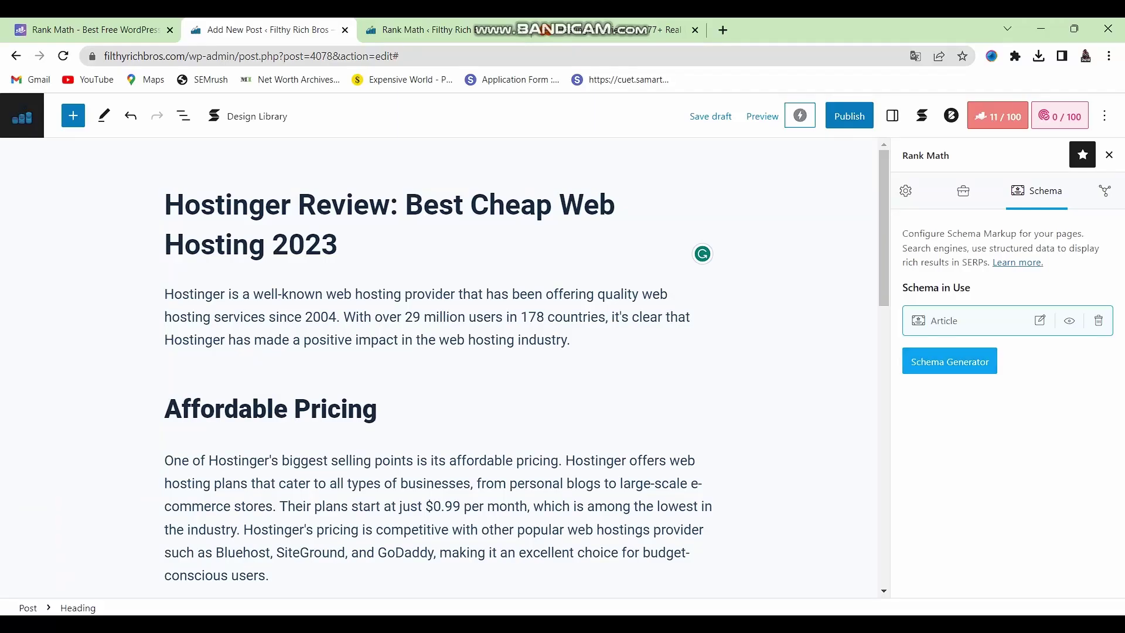
Step: Highlight the draft's title, Hostinger Review: Best Cheap Web Hosting 2023, and look through the article's content
{"action": "left_click", "coordinate": [950, 361]}
{"action": "left_click", "coordinate": [165, 206]}
{"action": "key", "text": "ctrl+a"}
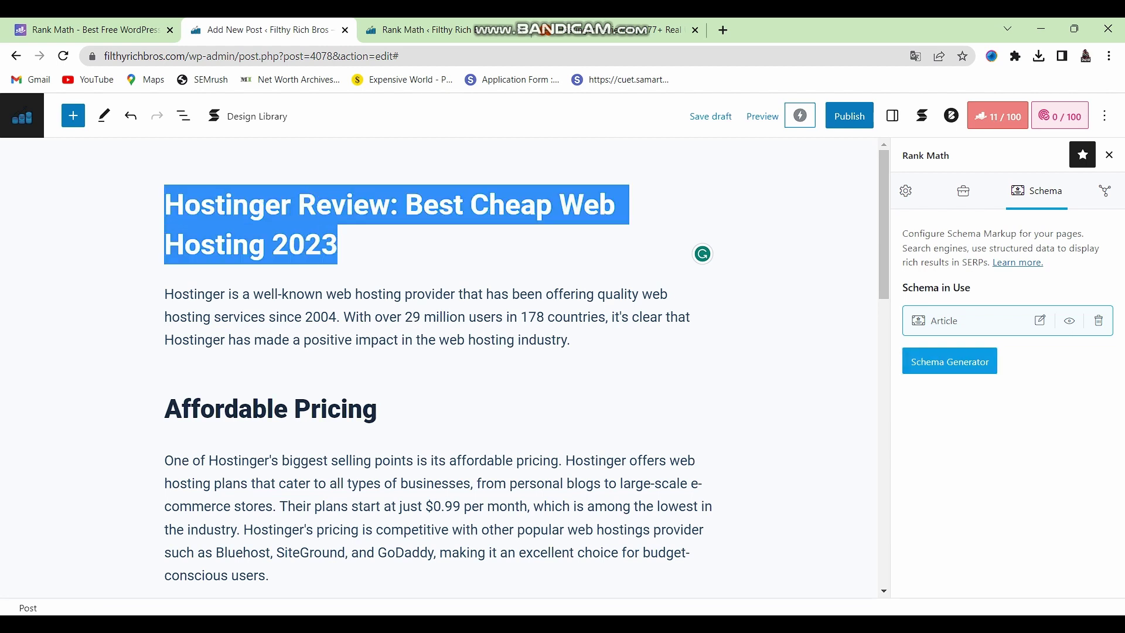
{"action": "scroll", "coordinate": [434, 352], "scroll_direction": "down", "scroll_amount": 1}
{"action": "scroll", "coordinate": [433, 352], "scroll_direction": "up", "scroll_amount": 1}
{"action": "left_click", "coordinate": [389, 203]}
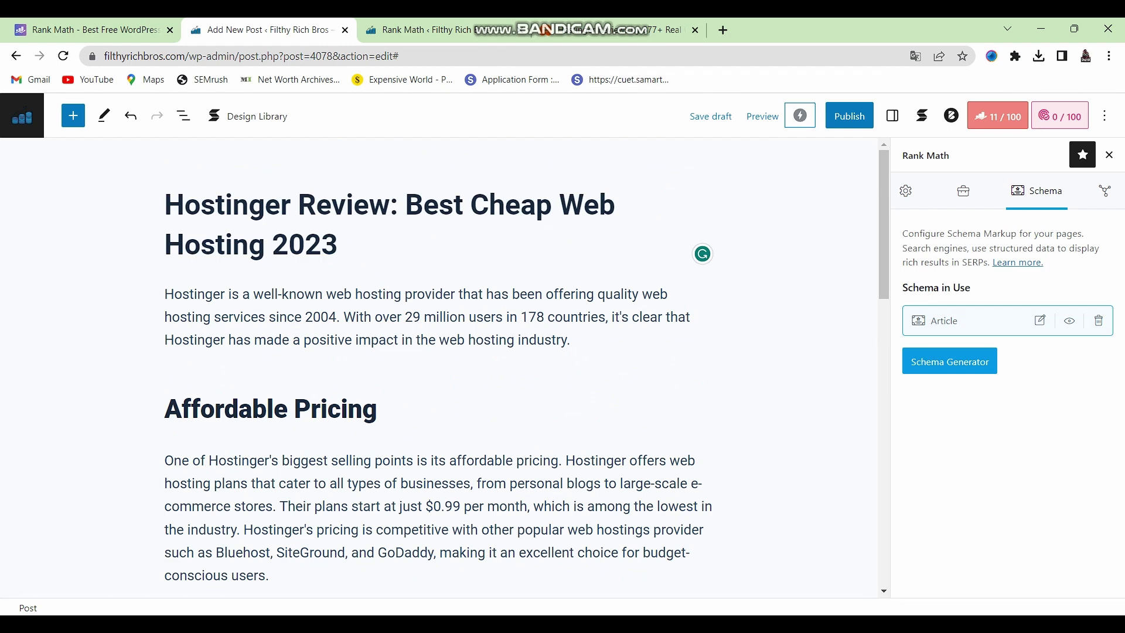
{"action": "left_click_drag", "start_coordinate": [389, 204], "coordinate": [184, 203]}
{"action": "left_click", "coordinate": [184, 204]}
{"action": "scroll", "coordinate": [433, 351], "scroll_direction": "down", "scroll_amount": 10}
{"action": "scroll", "coordinate": [434, 351], "scroll_direction": "up", "scroll_amount": 10}
{"action": "mouse_move", "coordinate": [439, 370]}
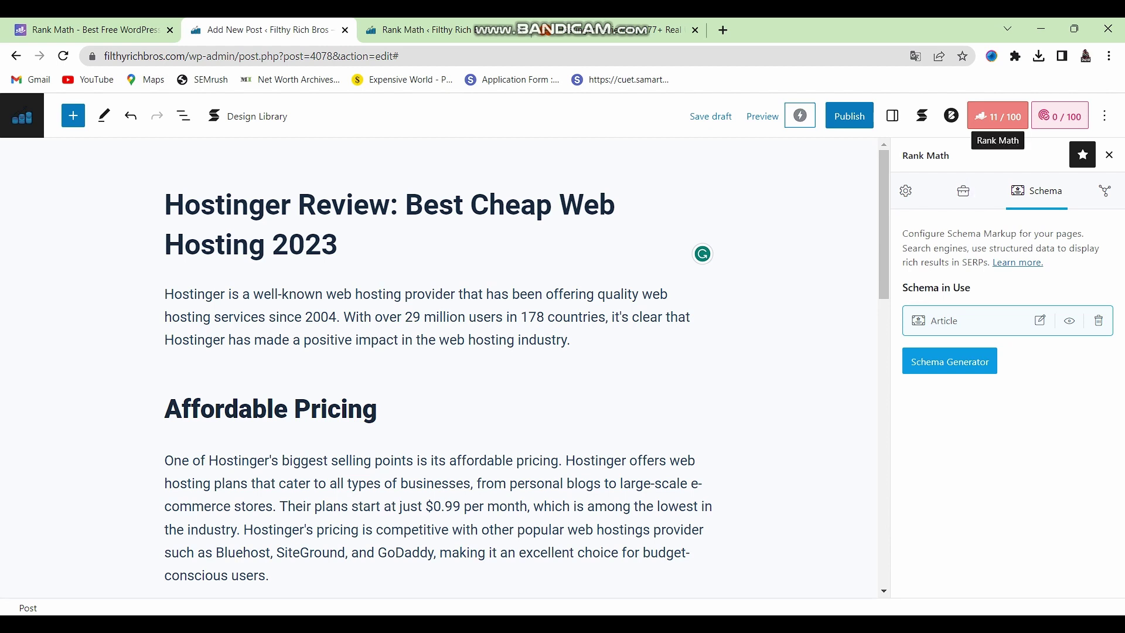
Step: Show Rank Math's general SEO analysis for the post and examine its focus keyword, Basic SEO and readability checks
{"action": "left_click", "coordinate": [997, 116]}
{"action": "left_click", "coordinate": [998, 116]}
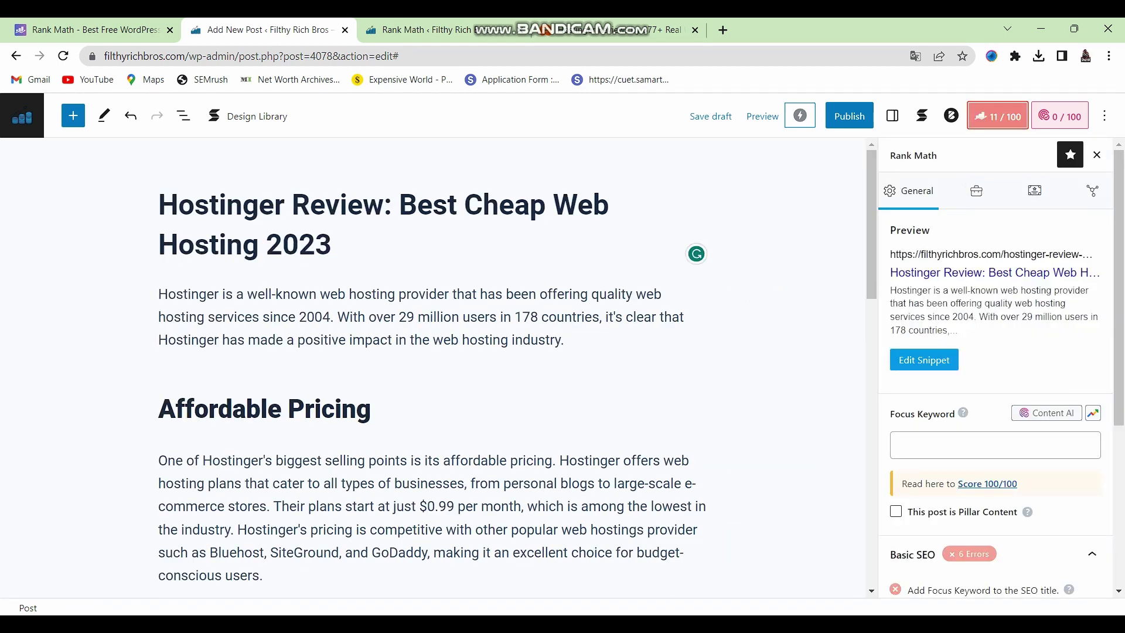
{"action": "scroll", "coordinate": [996, 381], "scroll_direction": "down", "scroll_amount": 5}
{"action": "scroll", "coordinate": [996, 381], "scroll_direction": "up", "scroll_amount": 5}
{"action": "scroll", "coordinate": [996, 381], "scroll_direction": "down", "scroll_amount": 5}
{"action": "scroll", "coordinate": [996, 381], "scroll_direction": "up", "scroll_amount": 5}
{"action": "scroll", "coordinate": [996, 375], "scroll_direction": "down", "scroll_amount": 4}
{"action": "scroll", "coordinate": [996, 375], "scroll_direction": "up", "scroll_amount": 4}
{"action": "scroll", "coordinate": [996, 375], "scroll_direction": "down", "scroll_amount": 4}
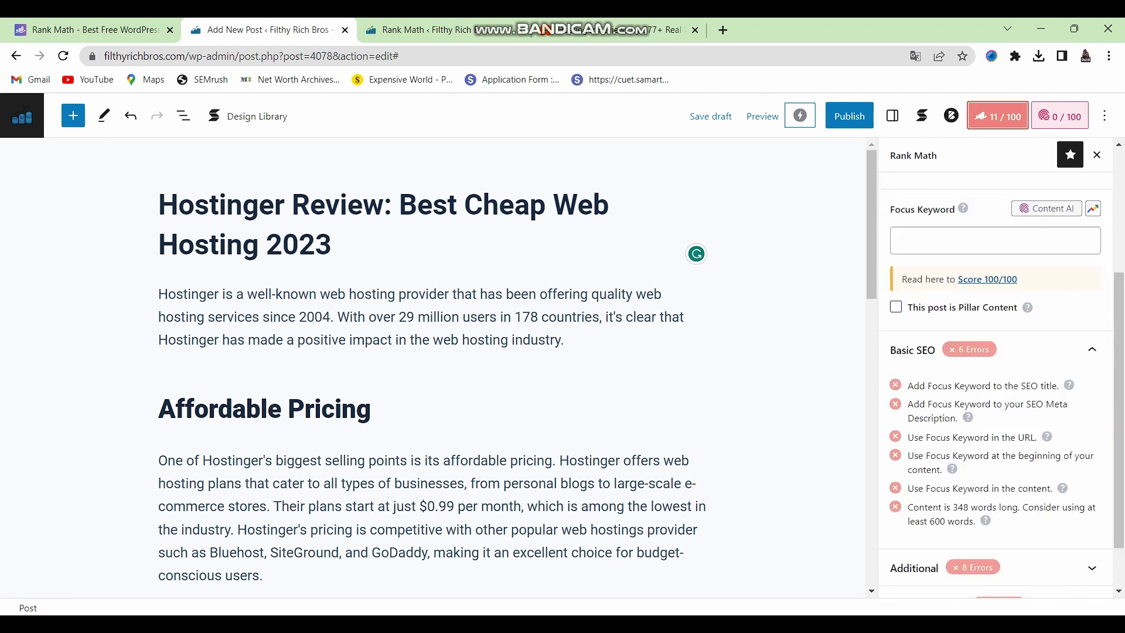
{"action": "scroll", "coordinate": [996, 380], "scroll_direction": "down", "scroll_amount": 1}
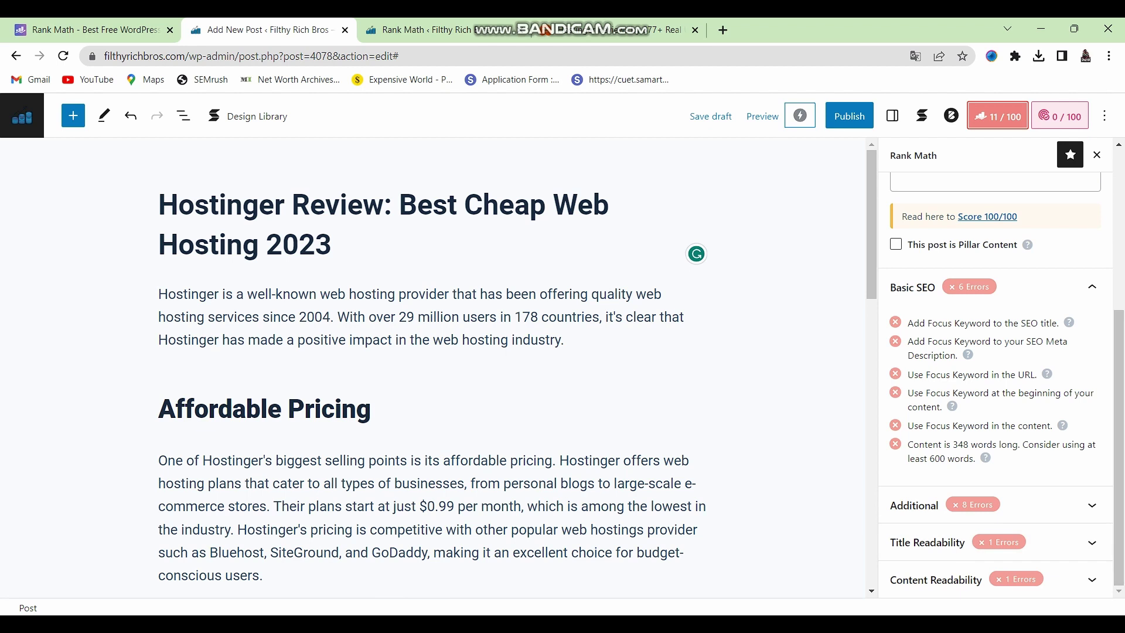
{"action": "scroll", "coordinate": [430, 363], "scroll_direction": "down", "scroll_amount": 12}
{"action": "scroll", "coordinate": [431, 363], "scroll_direction": "up", "scroll_amount": 12}
{"action": "scroll", "coordinate": [996, 375], "scroll_direction": "up", "scroll_amount": 5}
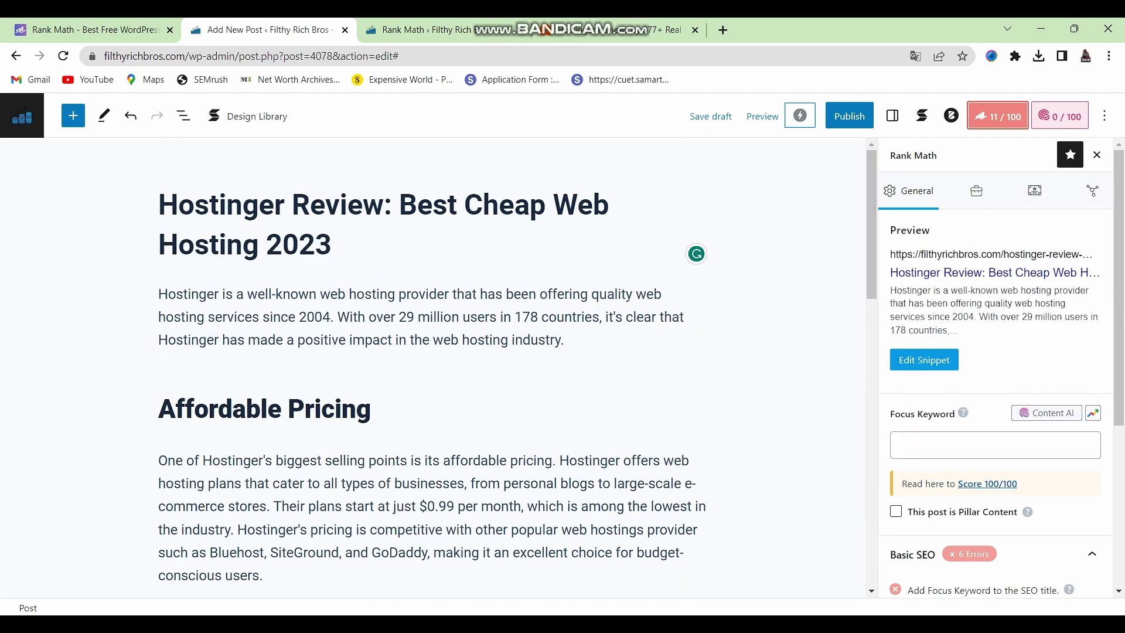
Step: Copy Hostinger Review from the post title and set it as the focus keyword
{"action": "left_click_drag", "start_coordinate": [158, 205], "coordinate": [384, 205]}
{"action": "key", "text": "ctrl+c"}
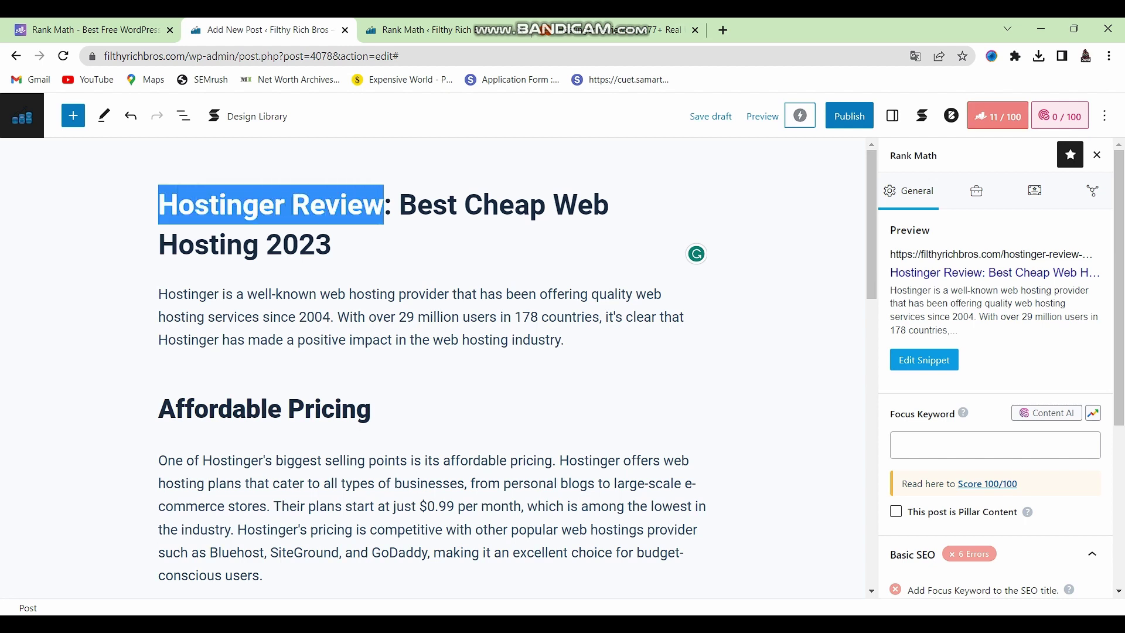
{"action": "left_click", "coordinate": [995, 445]}
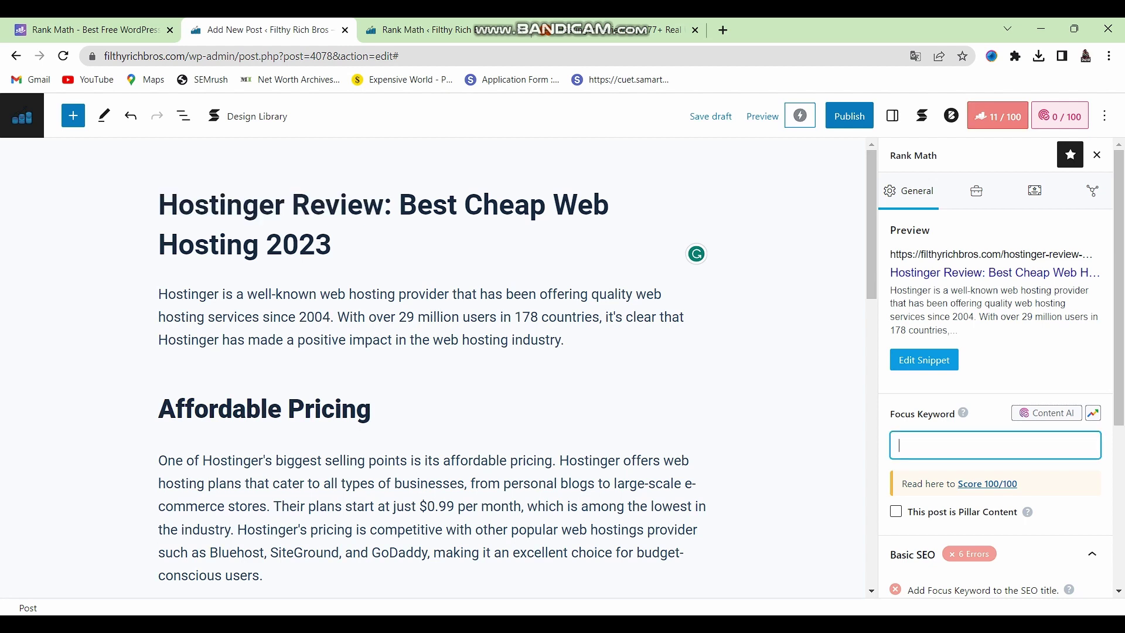
{"action": "key", "text": "ctrl+v"}
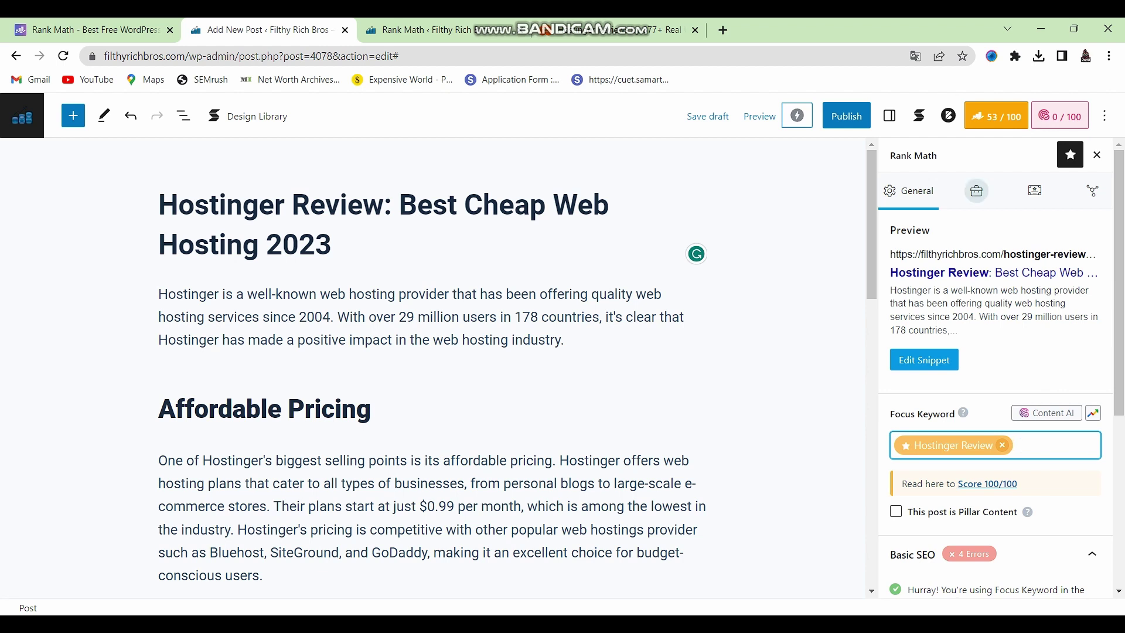
Step: Open the Schema Generator for the post and examine the schema types available in its catalog
{"action": "left_click", "coordinate": [1034, 190]}
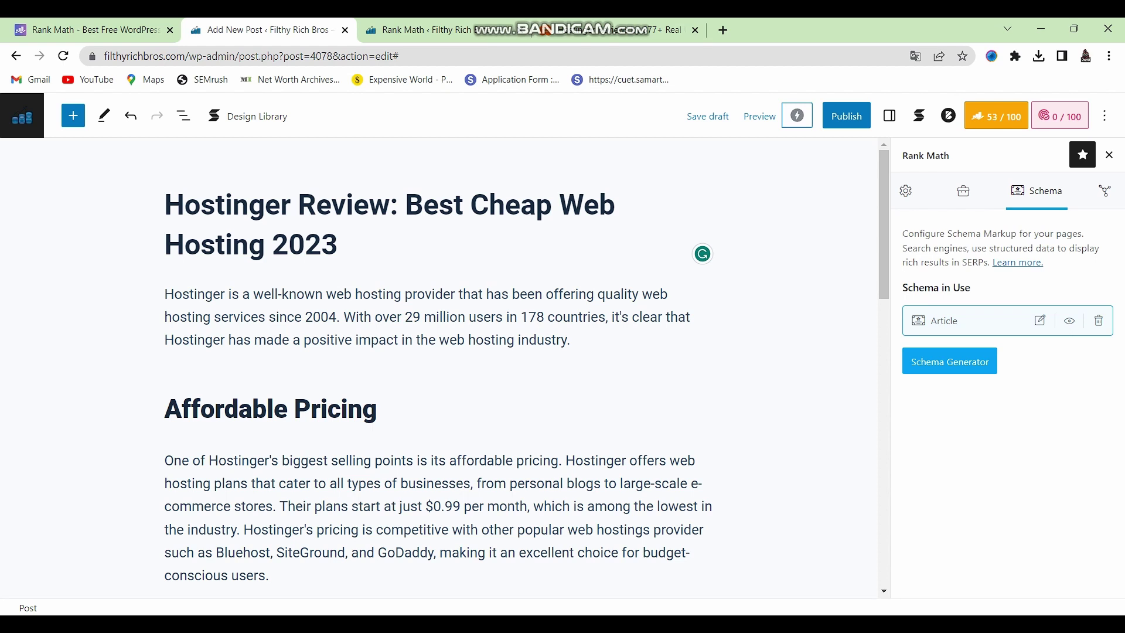
{"action": "left_click", "coordinate": [950, 361]}
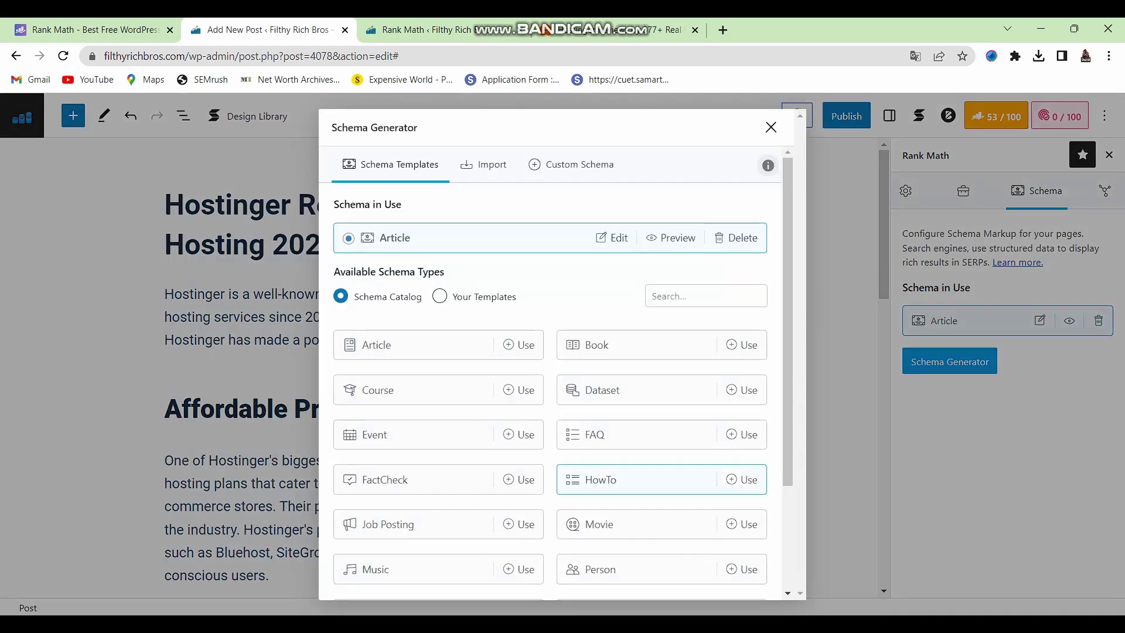
{"action": "scroll", "coordinate": [768, 161], "scroll_direction": "down", "scroll_amount": 3}
{"action": "scroll", "coordinate": [768, 160], "scroll_direction": "up", "scroll_amount": 3}
{"action": "scroll", "coordinate": [551, 381], "scroll_direction": "down", "scroll_amount": 3}
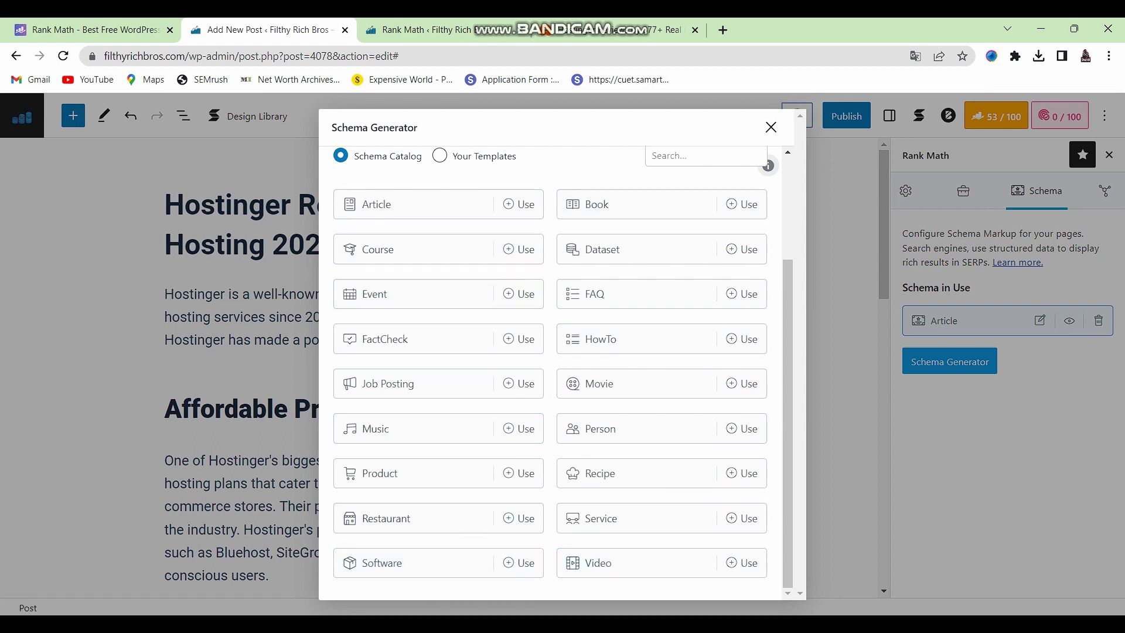
{"action": "scroll", "coordinate": [438, 518], "scroll_direction": "up", "scroll_amount": 2}
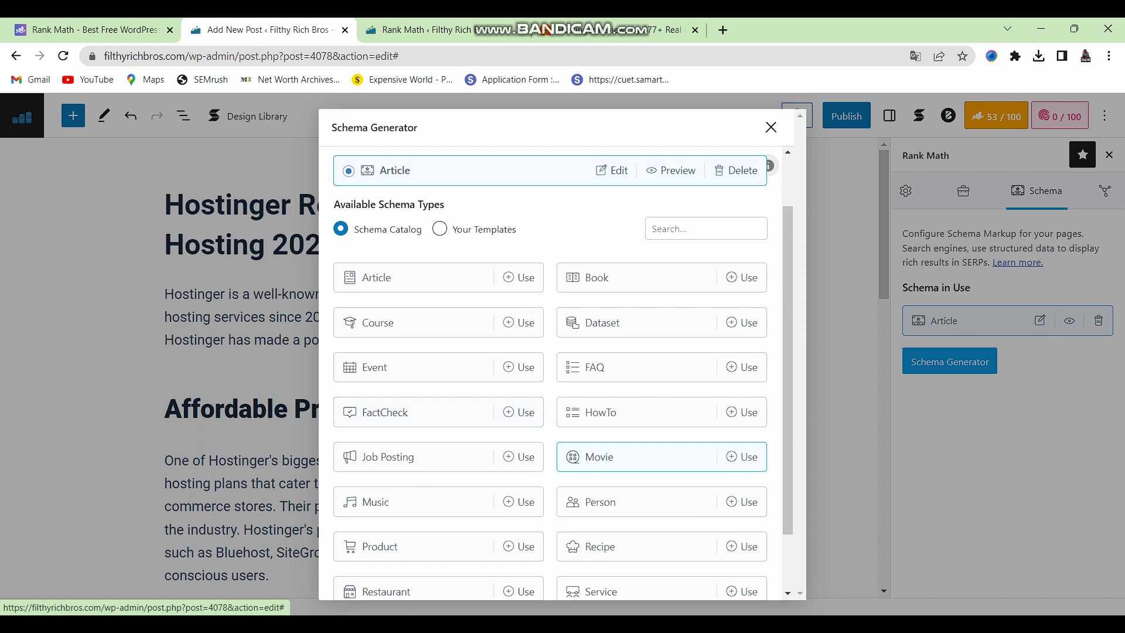
{"action": "scroll", "coordinate": [551, 375], "scroll_direction": "down", "scroll_amount": 2}
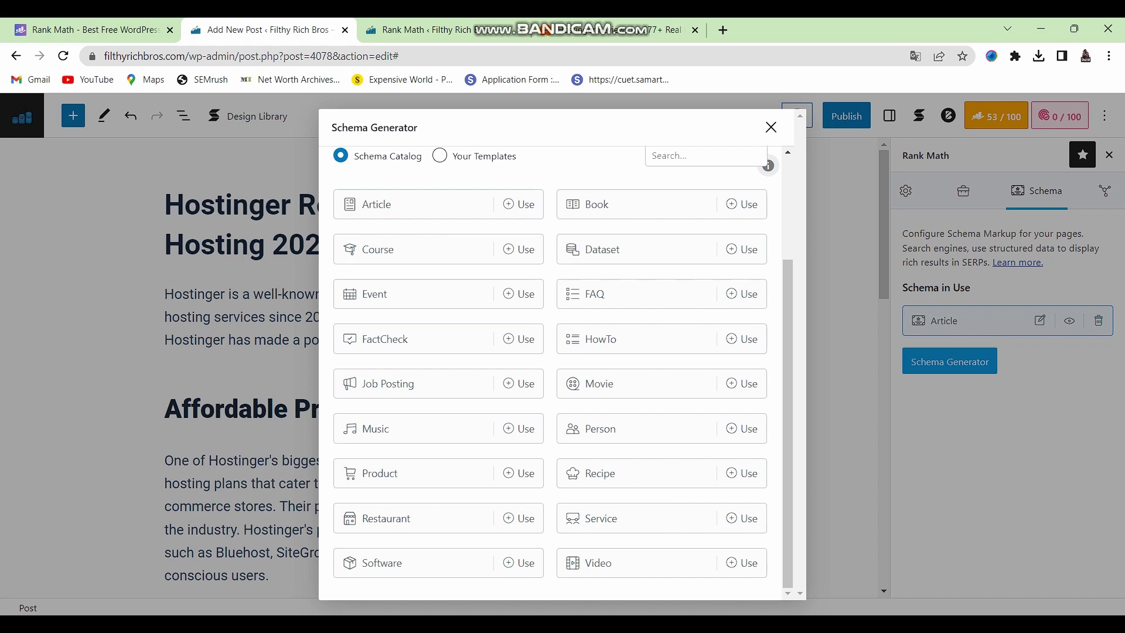
Step: Look over the catalog's other schema types, such as FAQ, HowTo, FactCheck, Recipe, Restaurant and Software, alongside the schema in use
{"action": "scroll", "coordinate": [551, 369], "scroll_direction": "up", "scroll_amount": 3}
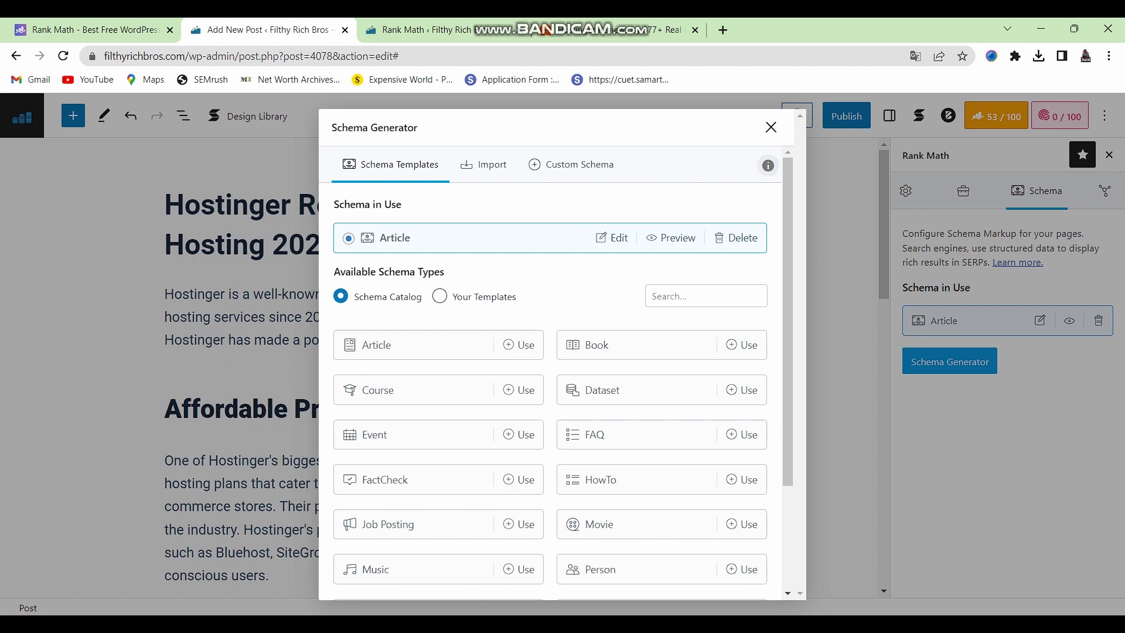
{"action": "scroll", "coordinate": [556, 375], "scroll_direction": "down", "scroll_amount": 3}
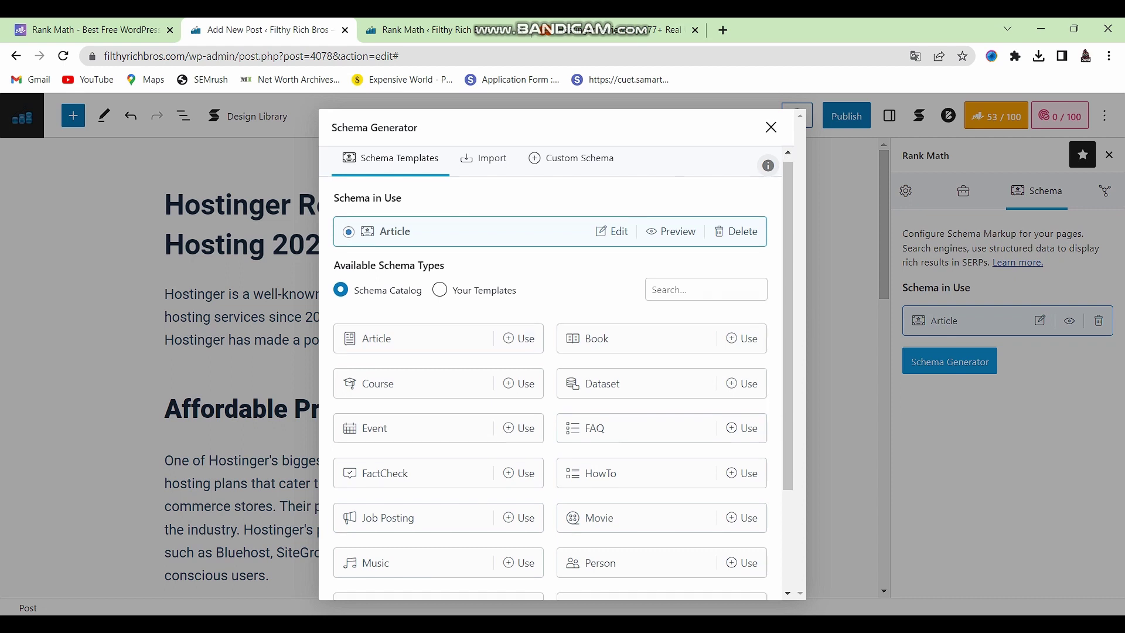
{"action": "scroll", "coordinate": [555, 375], "scroll_direction": "up", "scroll_amount": 3}
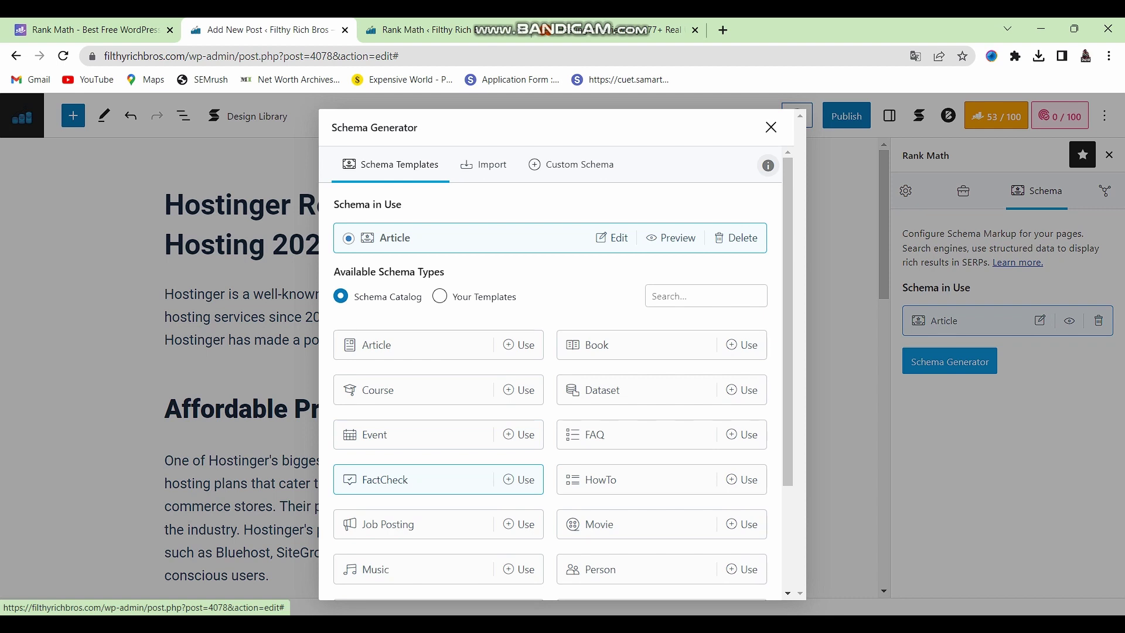
{"action": "scroll", "coordinate": [439, 363], "scroll_direction": "down", "scroll_amount": 3}
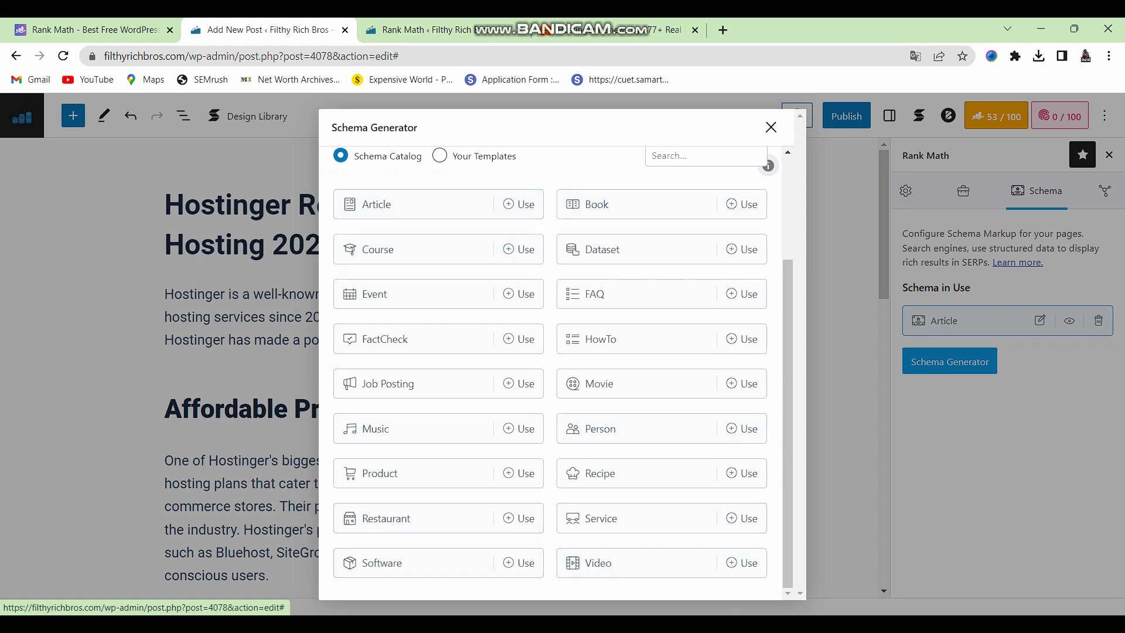
{"action": "scroll", "coordinate": [662, 431], "scroll_direction": "up", "scroll_amount": 3}
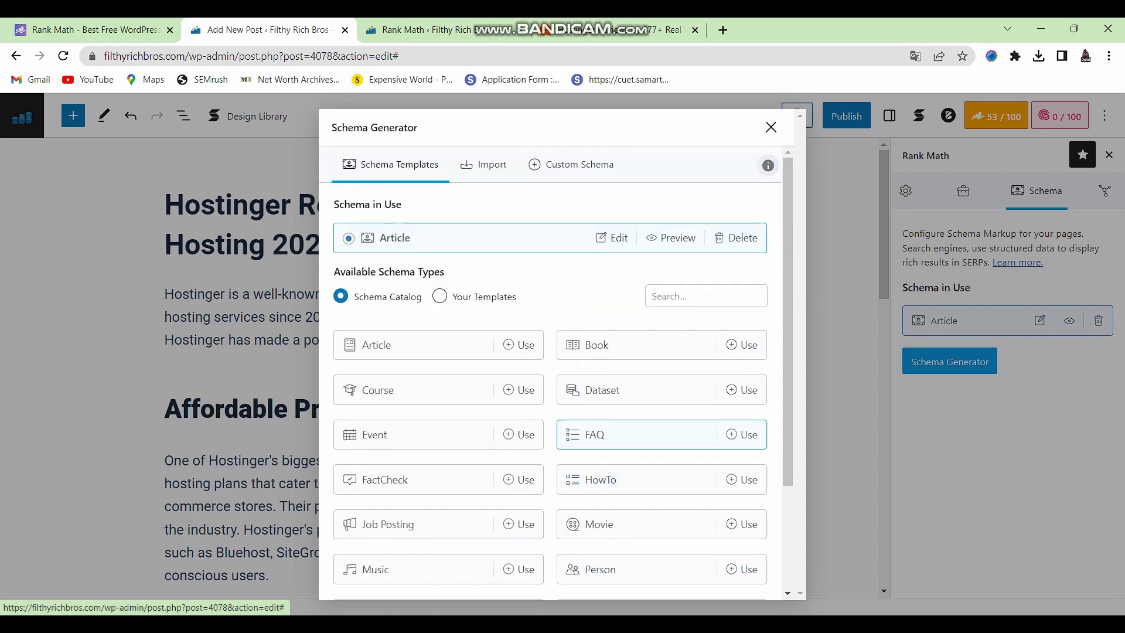
{"action": "scroll", "coordinate": [662, 345], "scroll_direction": "down", "scroll_amount": 3}
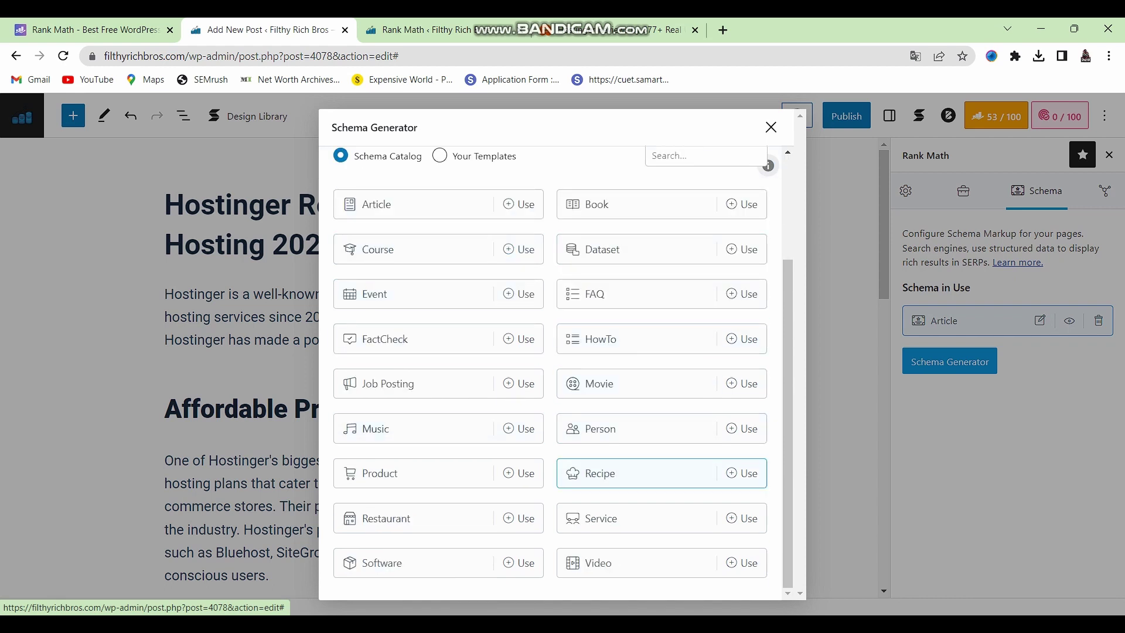
{"action": "scroll", "coordinate": [439, 364], "scroll_direction": "up", "scroll_amount": 3}
{"action": "scroll", "coordinate": [440, 363], "scroll_direction": "down", "scroll_amount": 3}
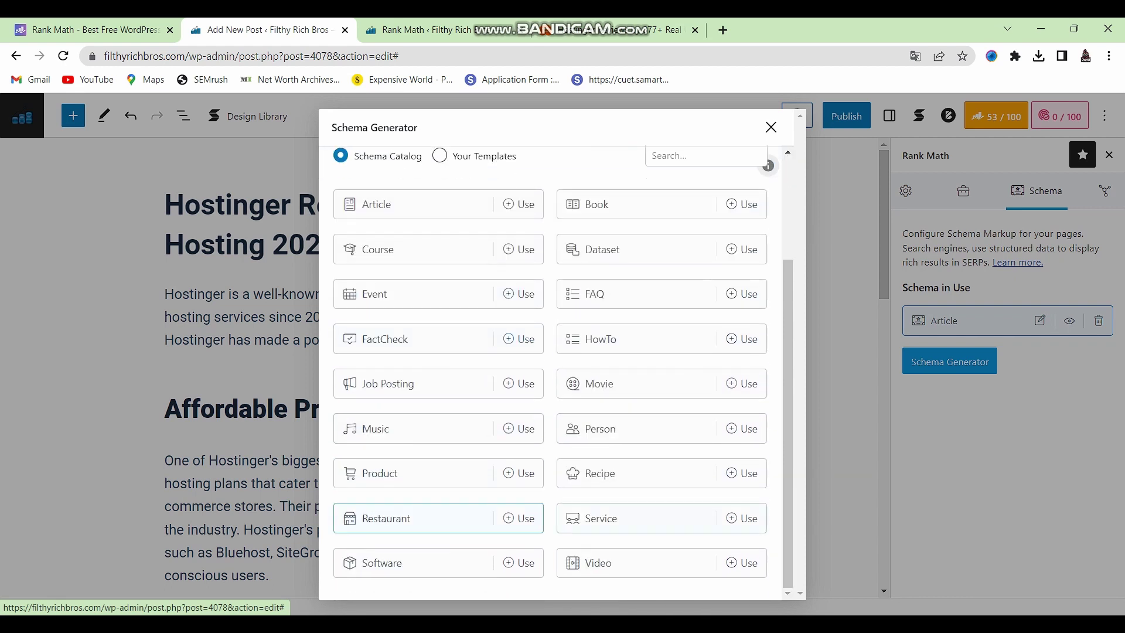
{"action": "scroll", "coordinate": [516, 473], "scroll_direction": "up", "scroll_amount": 3}
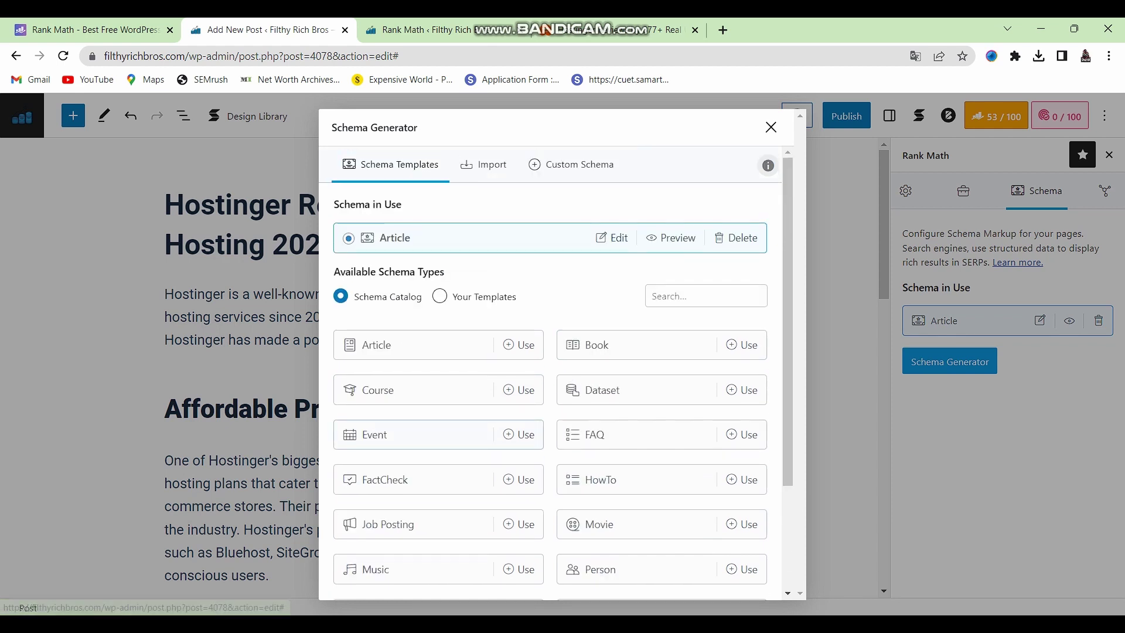
Step: Open a blank custom schema in the Schema Builder to view its editing options, and close it without saving
{"action": "left_click", "coordinate": [572, 164]}
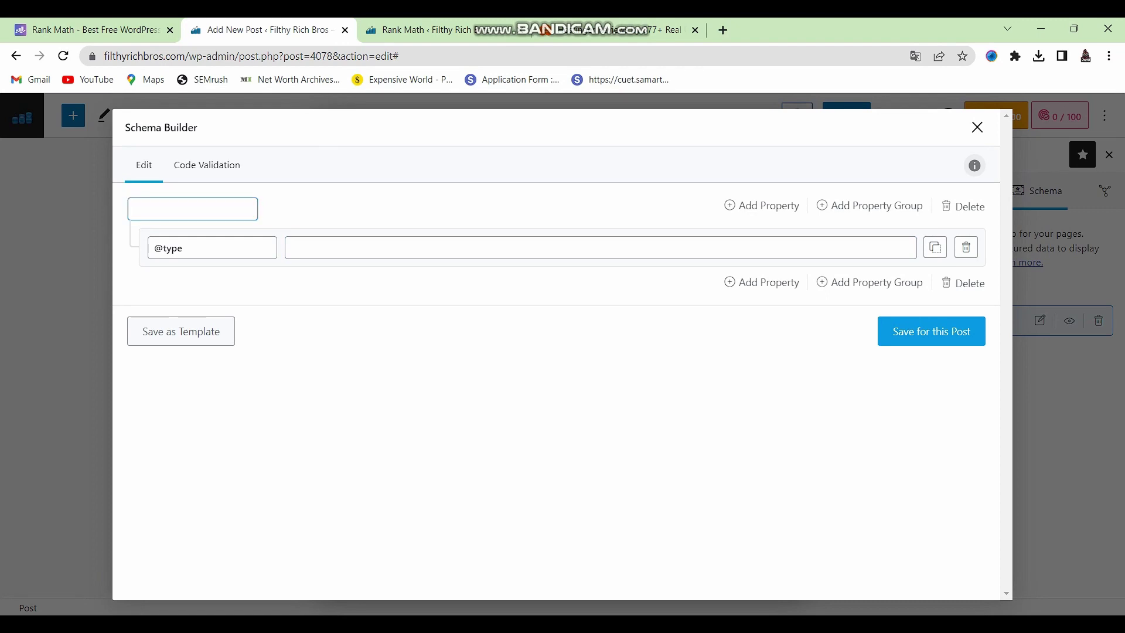
{"action": "left_click", "coordinate": [207, 164]}
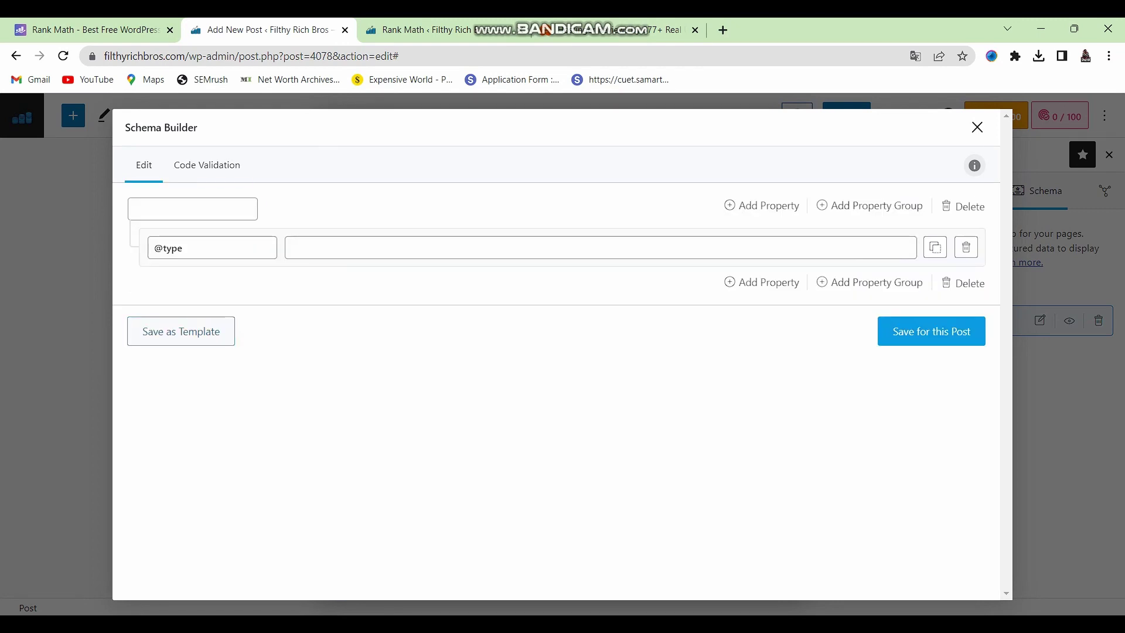
{"action": "left_click", "coordinate": [976, 127]}
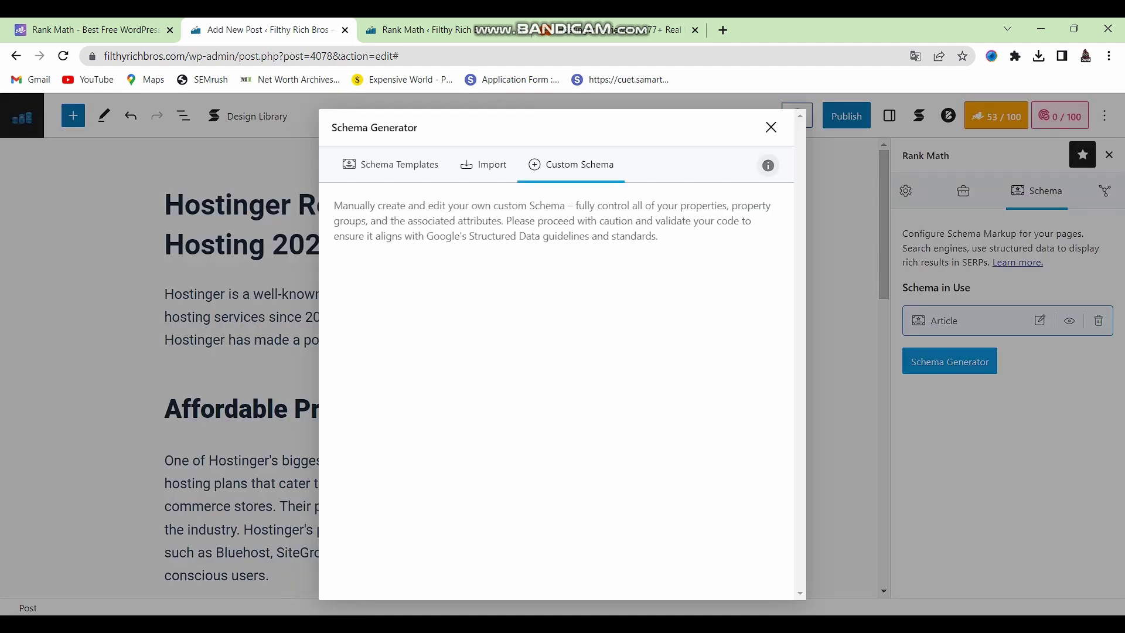
Step: Show the schema import options and examine the available sources: URL / Online Page, HTML Code and JSON-LD/Custom Code
{"action": "left_click", "coordinate": [484, 164]}
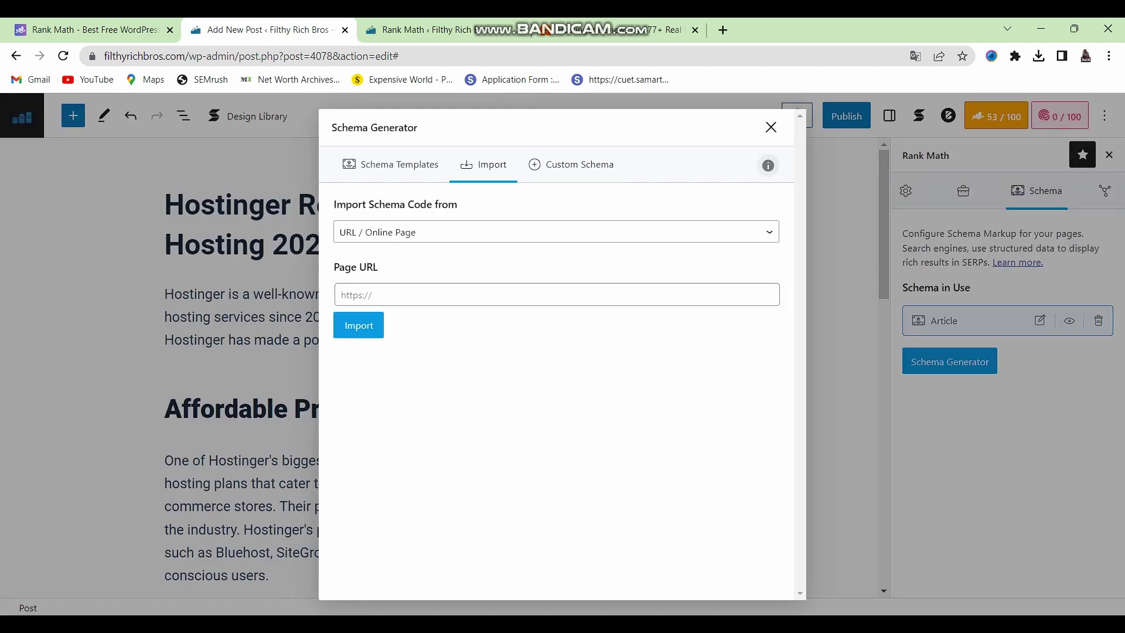
{"action": "left_click", "coordinate": [769, 232]}
{"action": "left_click", "coordinate": [769, 232]}
{"action": "left_click", "coordinate": [768, 232]}
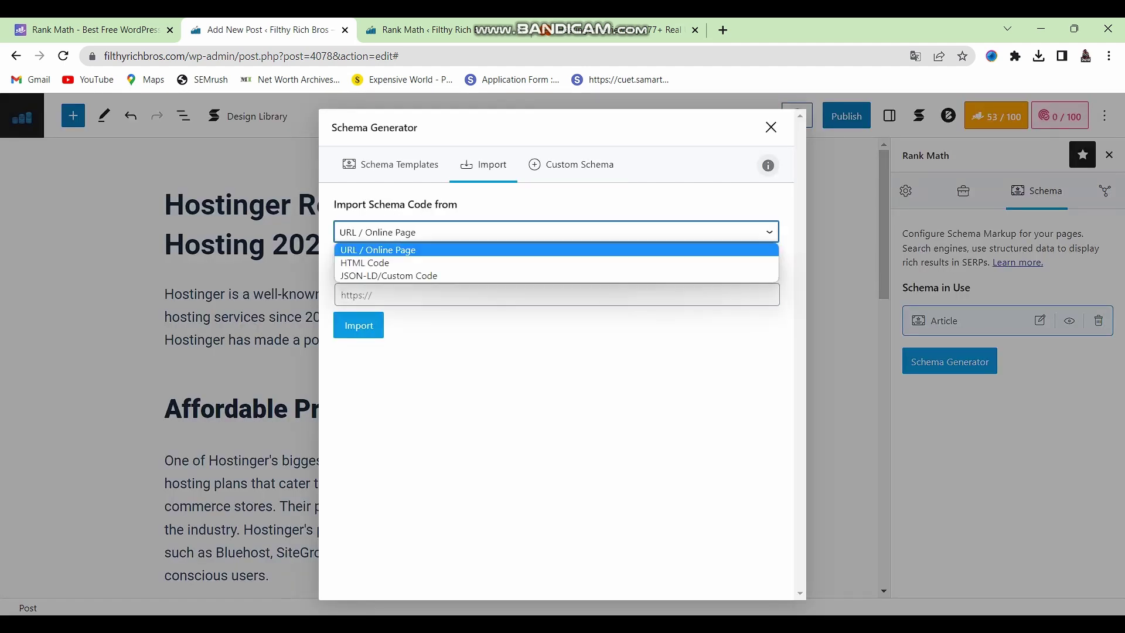
{"action": "left_click", "coordinate": [769, 232]}
{"action": "left_click", "coordinate": [769, 232]}
{"action": "left_click", "coordinate": [769, 232]}
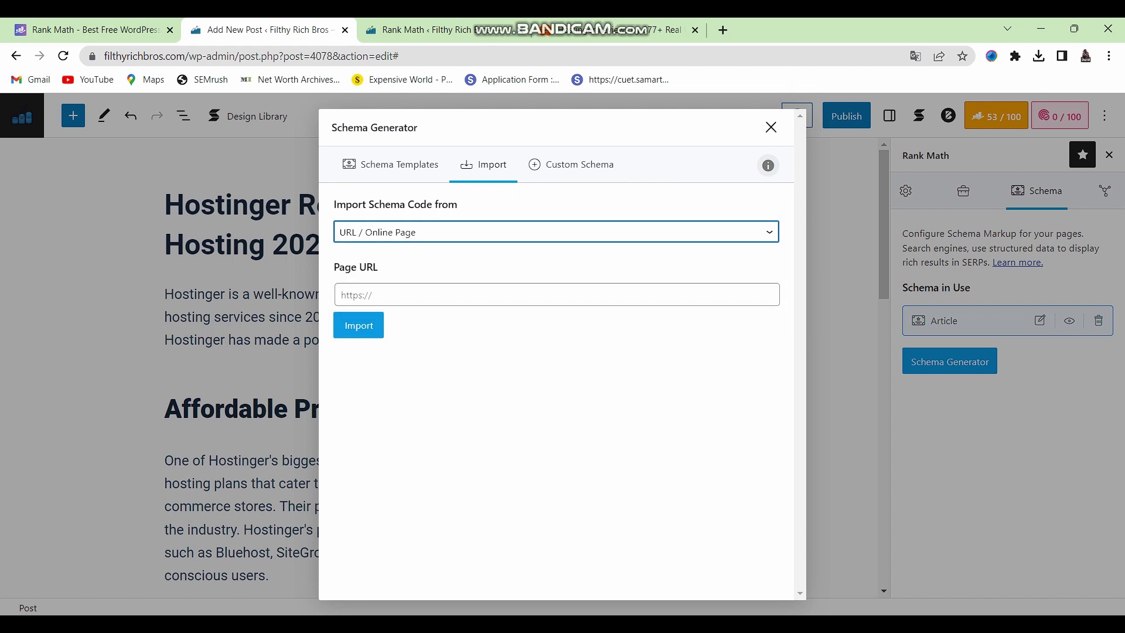
{"action": "left_click", "coordinate": [615, 29]}
{"action": "left_click", "coordinate": [263, 29]}
{"action": "left_click", "coordinate": [615, 30]}
{"action": "key", "text": "ctrl+l"}
{"action": "key", "text": "ctrl+c"}
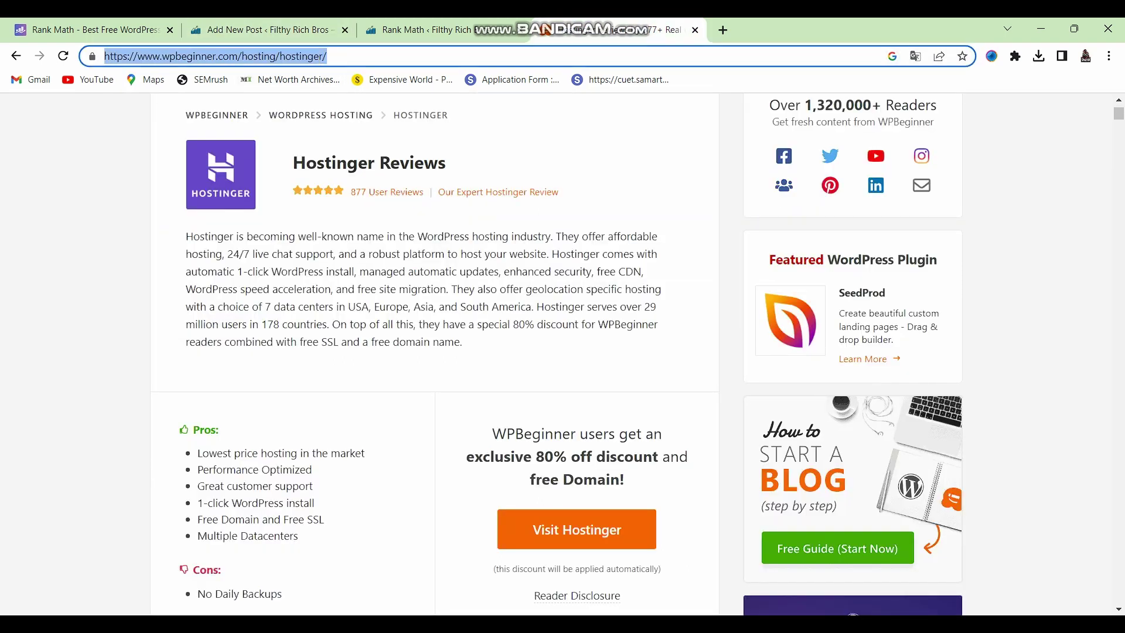
{"action": "key", "text": "ctrl+shift+Tab"}
{"action": "left_click", "coordinate": [557, 294]}
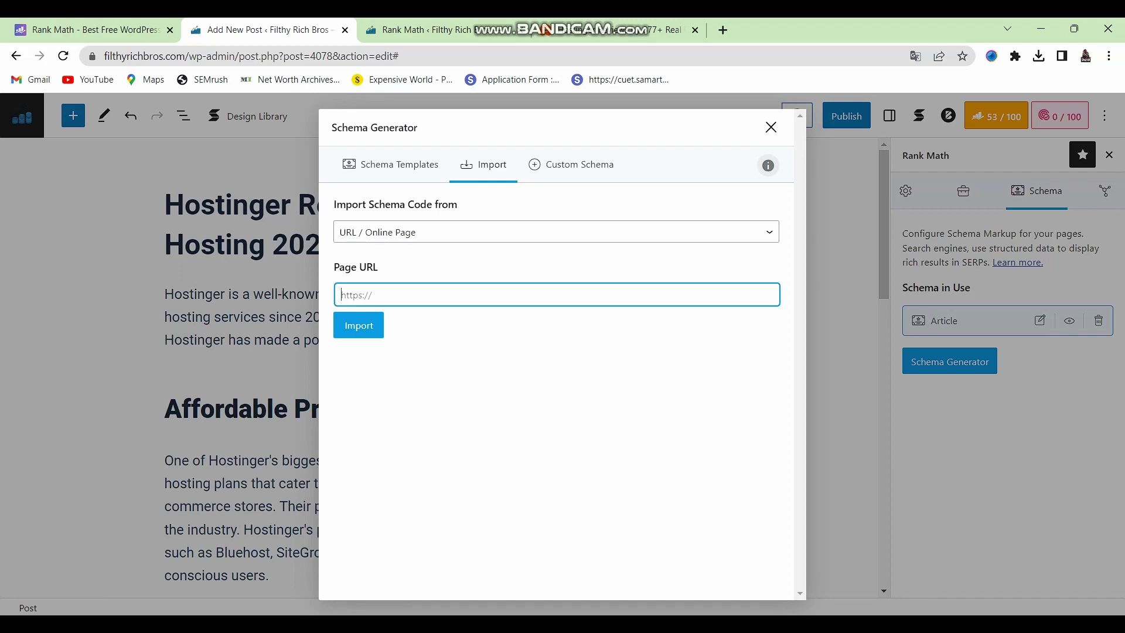
{"action": "key", "text": "ctrl+v"}
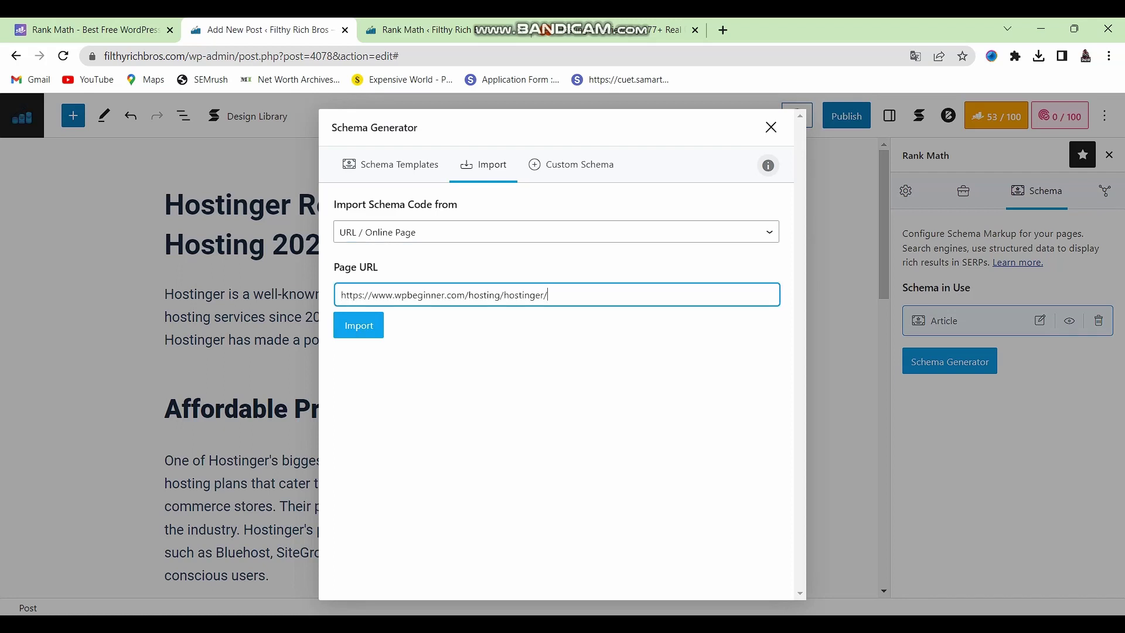
{"action": "key", "text": "Tab"}
{"action": "key", "text": "Return"}
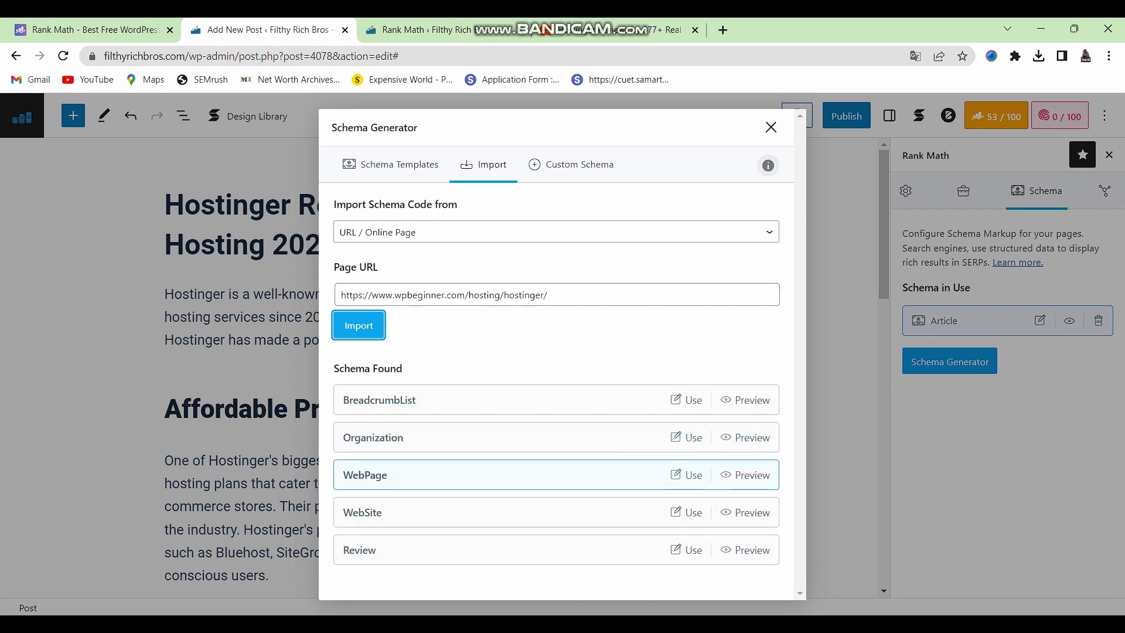
Step: Use the imported Review schema, look through its properties, and save it for this post
{"action": "left_click", "coordinate": [687, 549]}
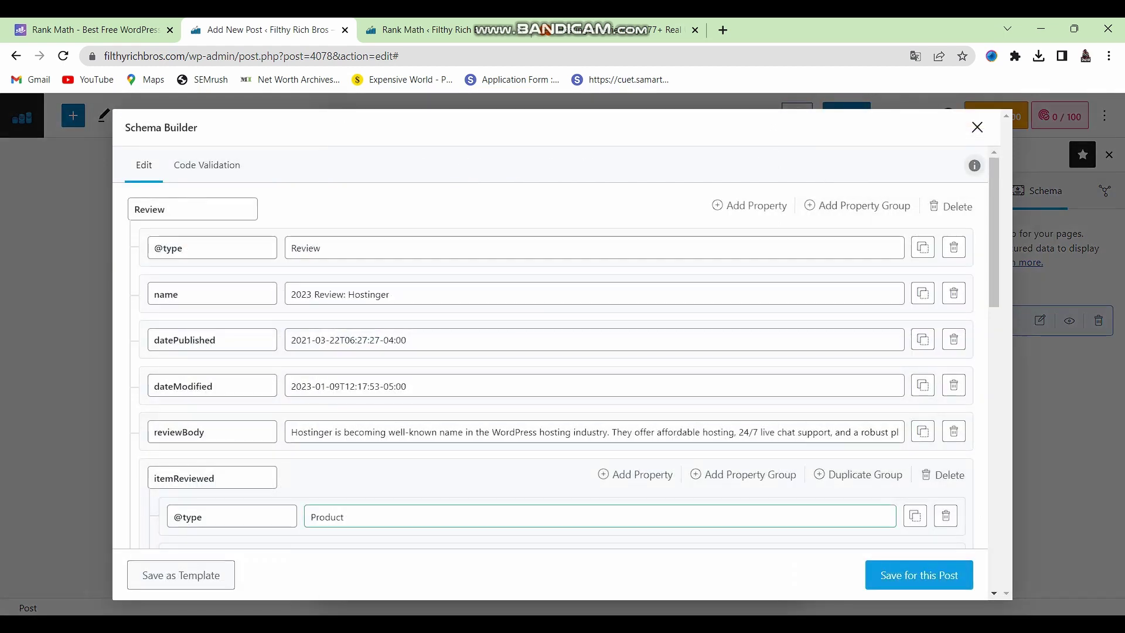
{"action": "scroll", "coordinate": [551, 351], "scroll_direction": "down", "scroll_amount": 15}
{"action": "scroll", "coordinate": [551, 351], "scroll_direction": "up", "scroll_amount": 15}
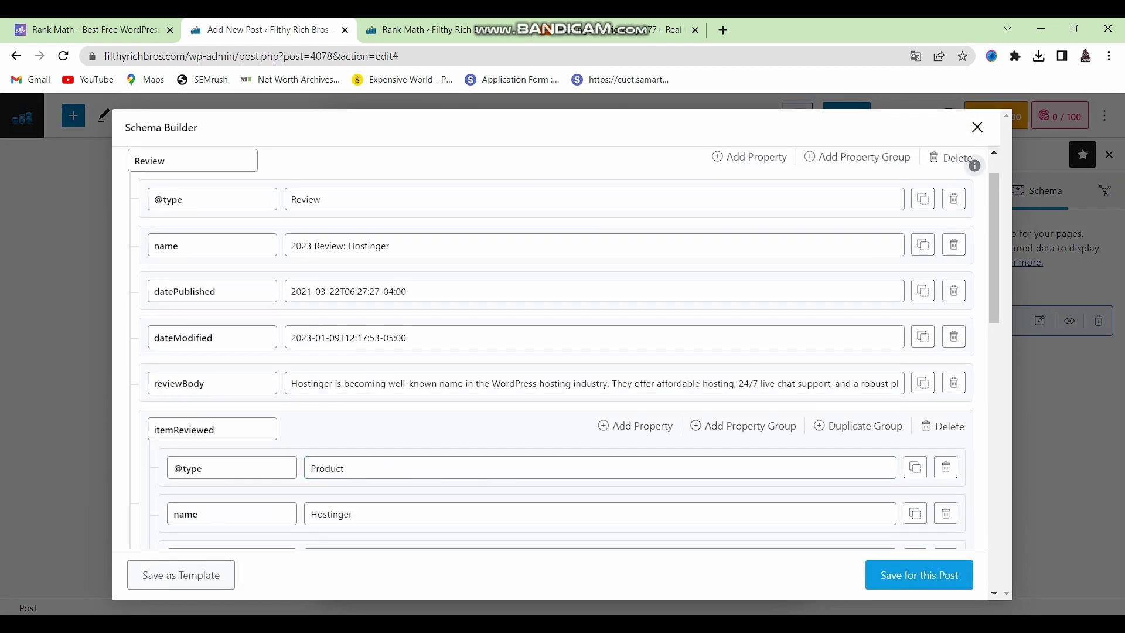
{"action": "scroll", "coordinate": [550, 352], "scroll_direction": "down", "scroll_amount": 15}
{"action": "scroll", "coordinate": [550, 352], "scroll_direction": "up", "scroll_amount": 15}
{"action": "scroll", "coordinate": [551, 352], "scroll_direction": "down", "scroll_amount": 15}
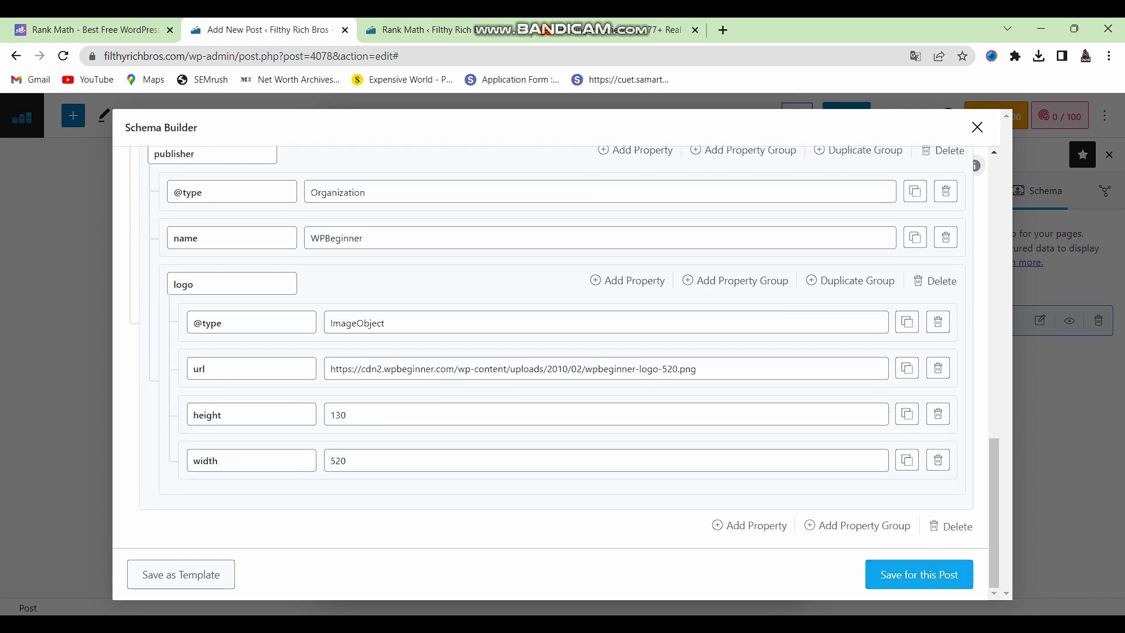
{"action": "left_click", "coordinate": [919, 574]}
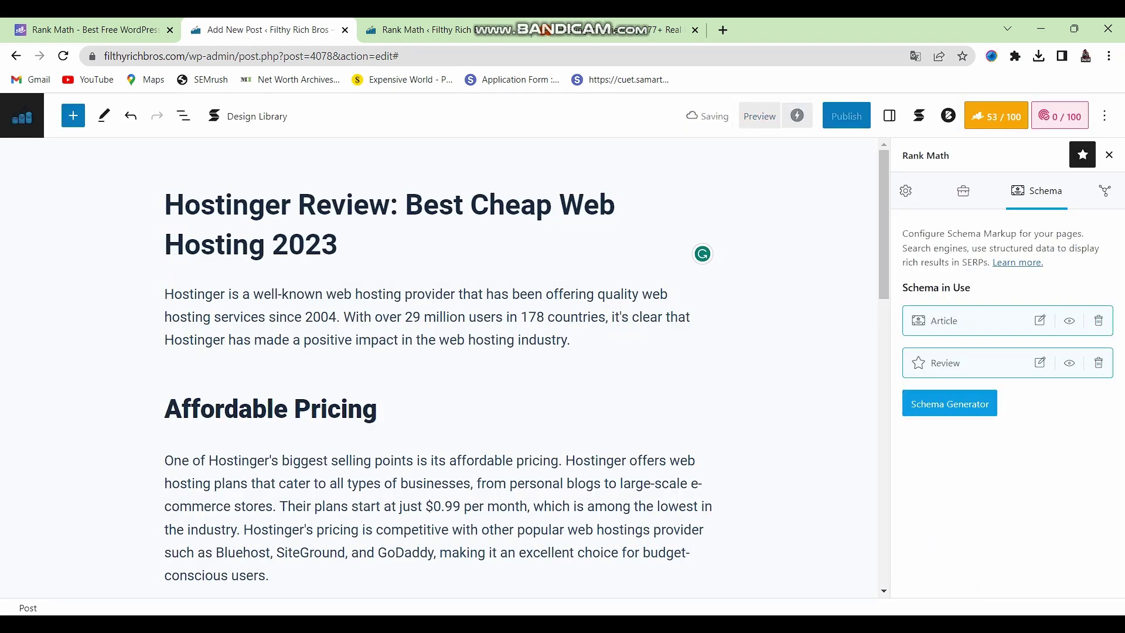
Step: Preview the Hostinger review draft in a new browser tab and return to the post editor
{"action": "left_click", "coordinate": [759, 116]}
{"action": "left_click", "coordinate": [668, 226]}
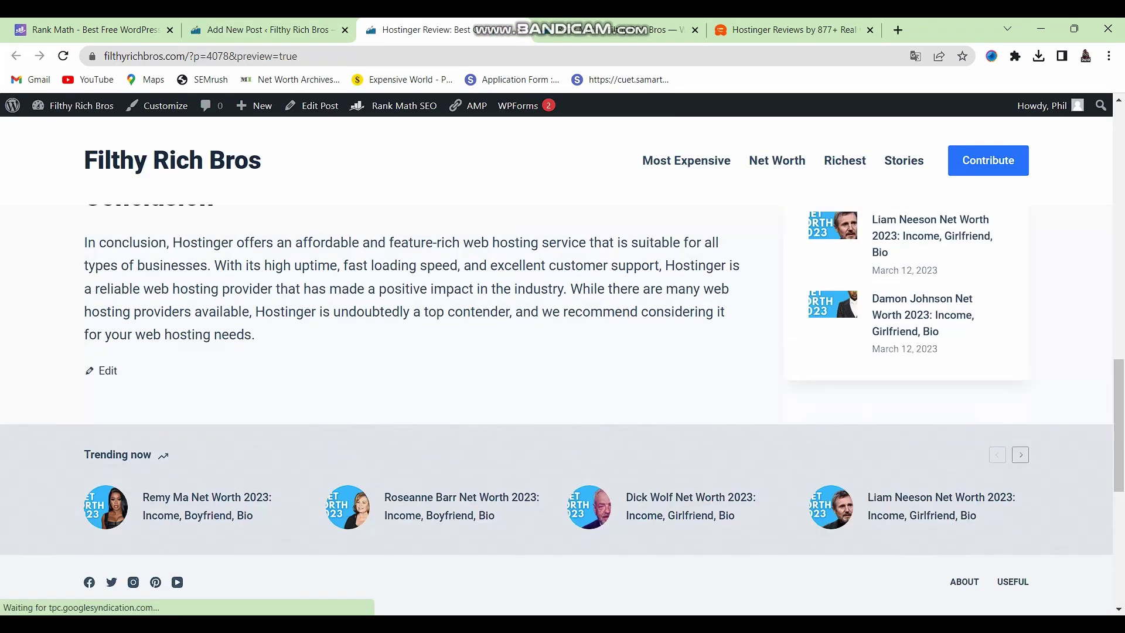
{"action": "key", "text": "ctrl+shift+Tab"}
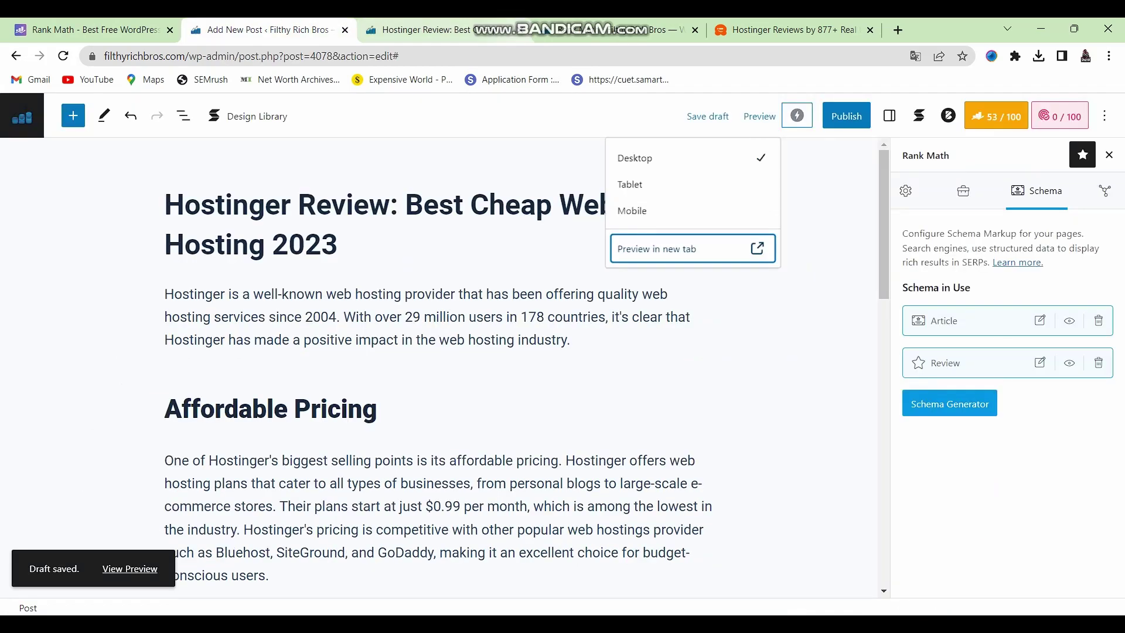
Step: Preview the post's schema markup and examine its JSON-LD code, including the imported Review section
{"action": "left_click", "coordinate": [1070, 320]}
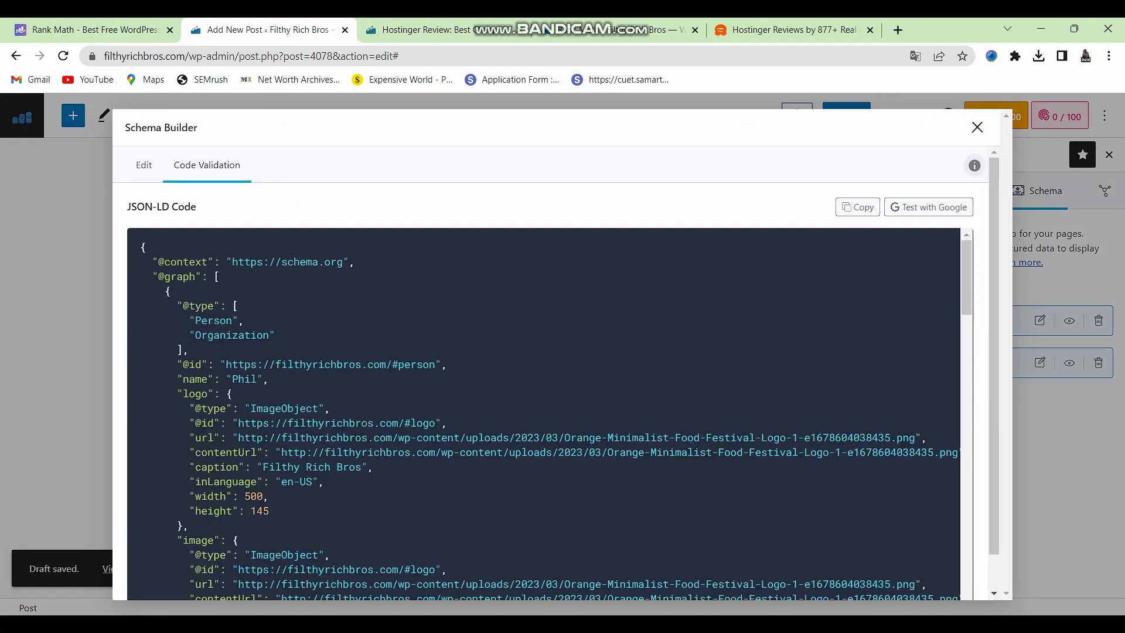
{"action": "scroll", "coordinate": [544, 410], "scroll_direction": "down", "scroll_amount": 10}
{"action": "scroll", "coordinate": [544, 410], "scroll_direction": "down", "scroll_amount": 5}
{"action": "scroll", "coordinate": [544, 410], "scroll_direction": "up", "scroll_amount": 8}
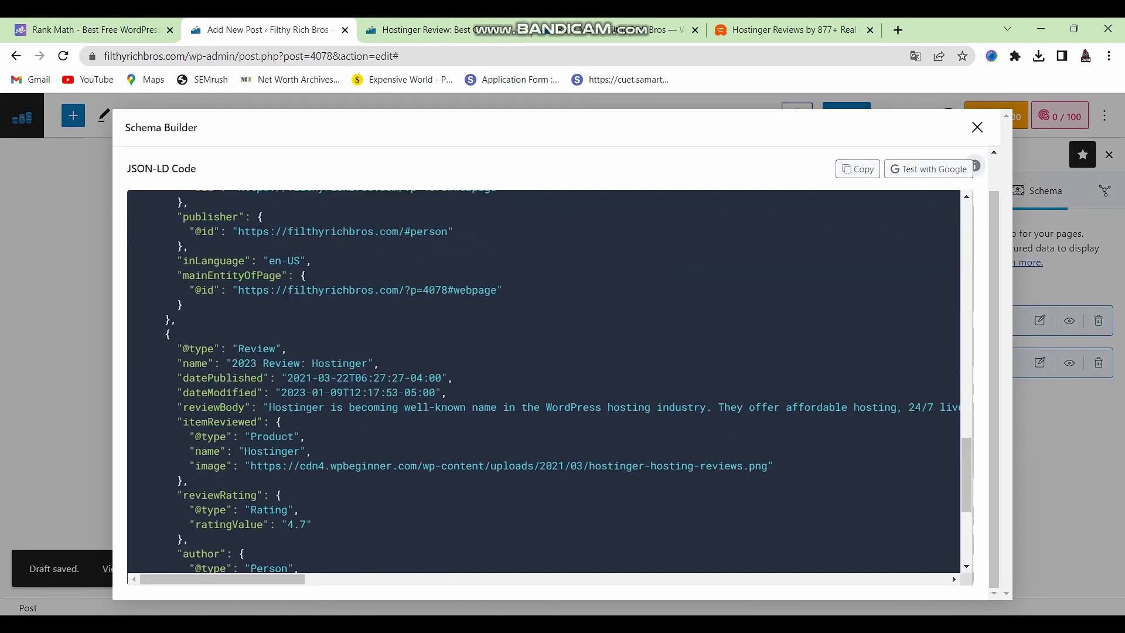
{"action": "scroll", "coordinate": [543, 381], "scroll_direction": "up", "scroll_amount": 12}
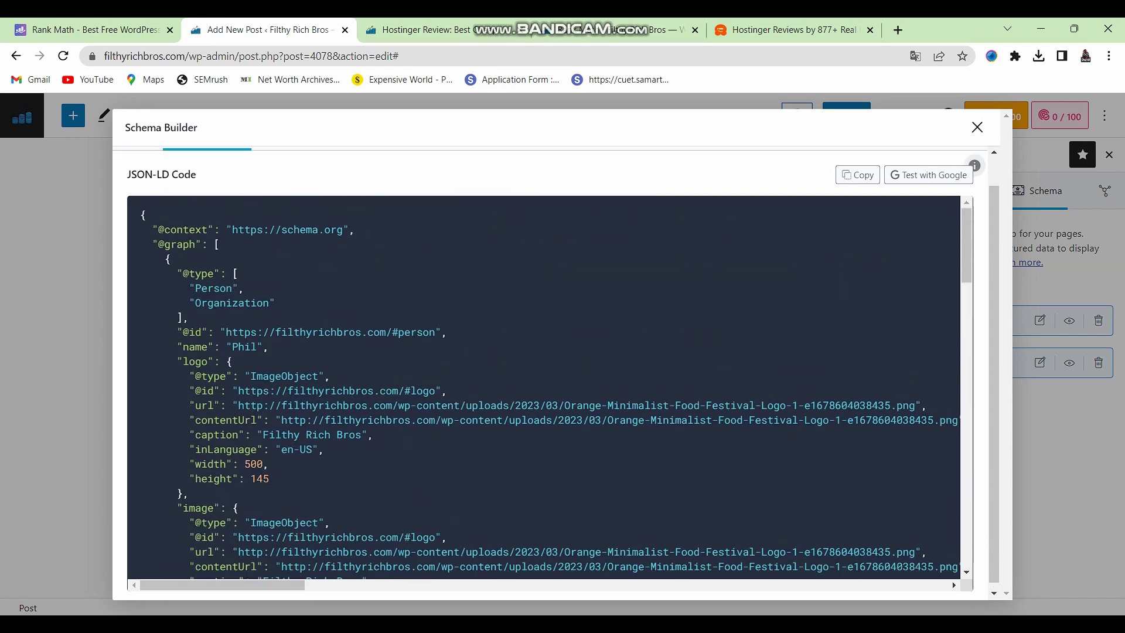
Step: Test the schema code with Google's Rich Results Test and return to the Schema Builder
{"action": "left_click", "coordinate": [929, 206]}
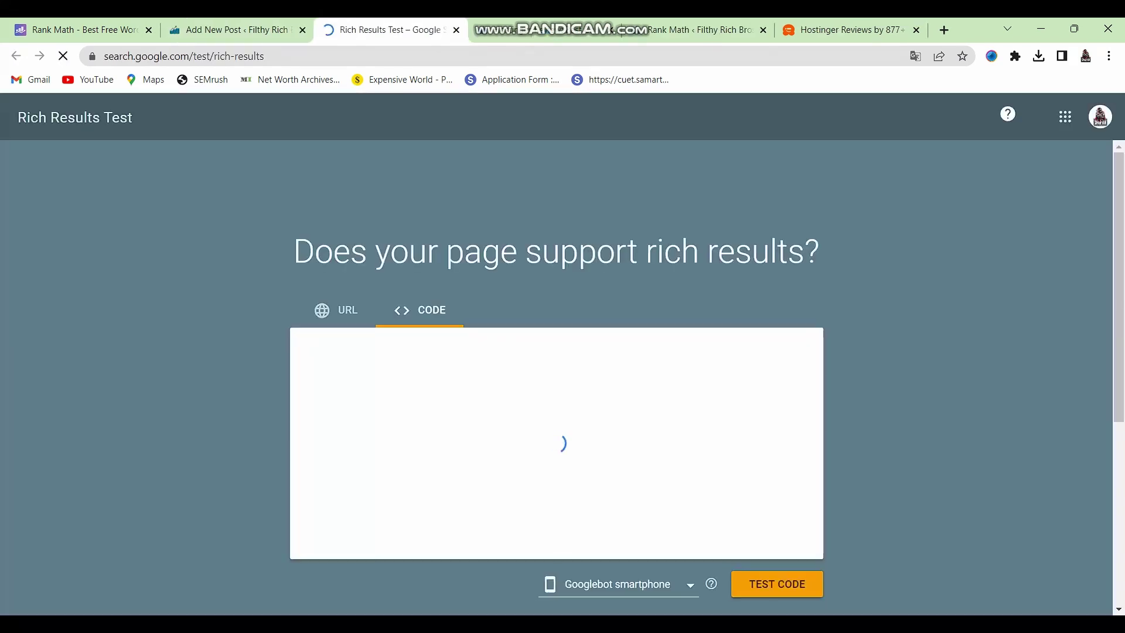
{"action": "scroll", "coordinate": [557, 443], "scroll_direction": "down", "scroll_amount": 10}
{"action": "left_click", "coordinate": [776, 583]}
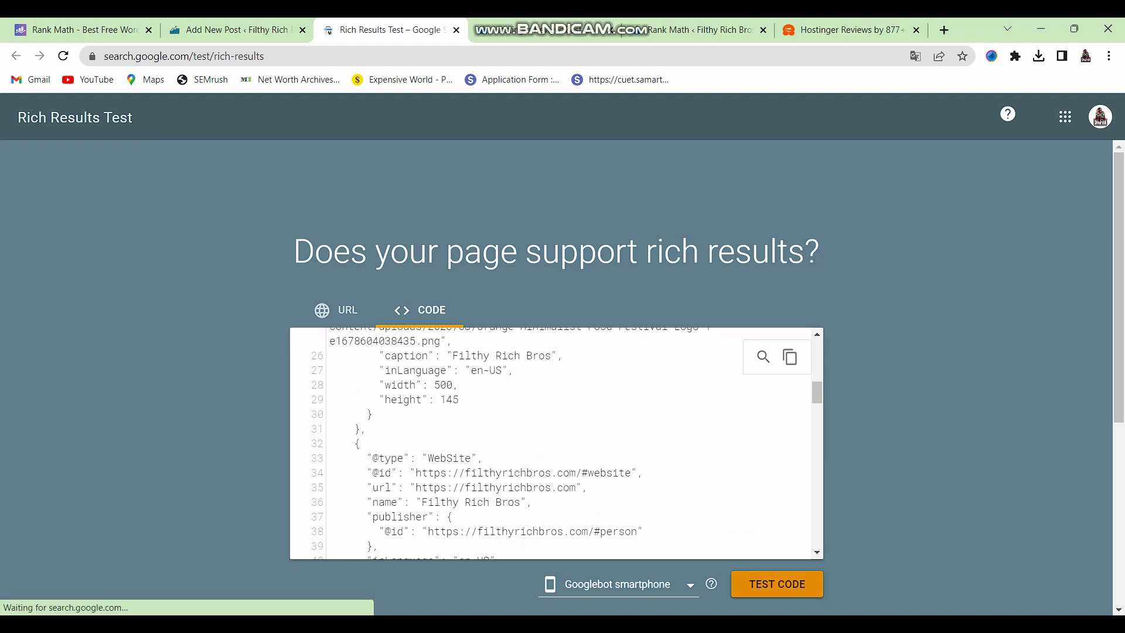
{"action": "scroll", "coordinate": [556, 442], "scroll_direction": "up", "scroll_amount": 10}
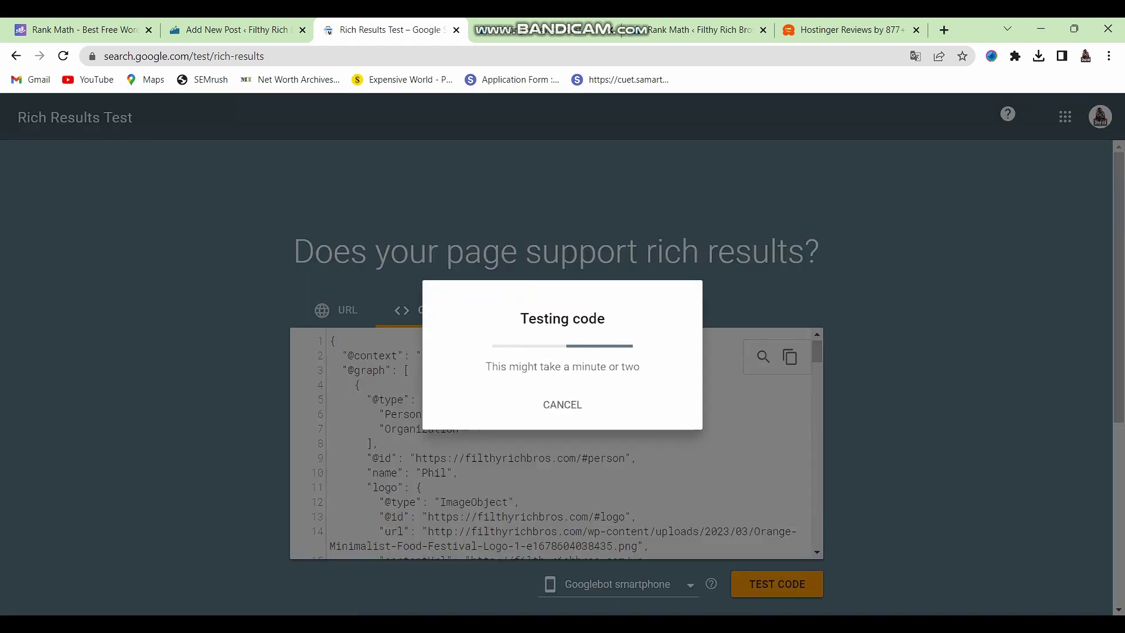
{"action": "key", "text": "ctrl+shift+Tab"}
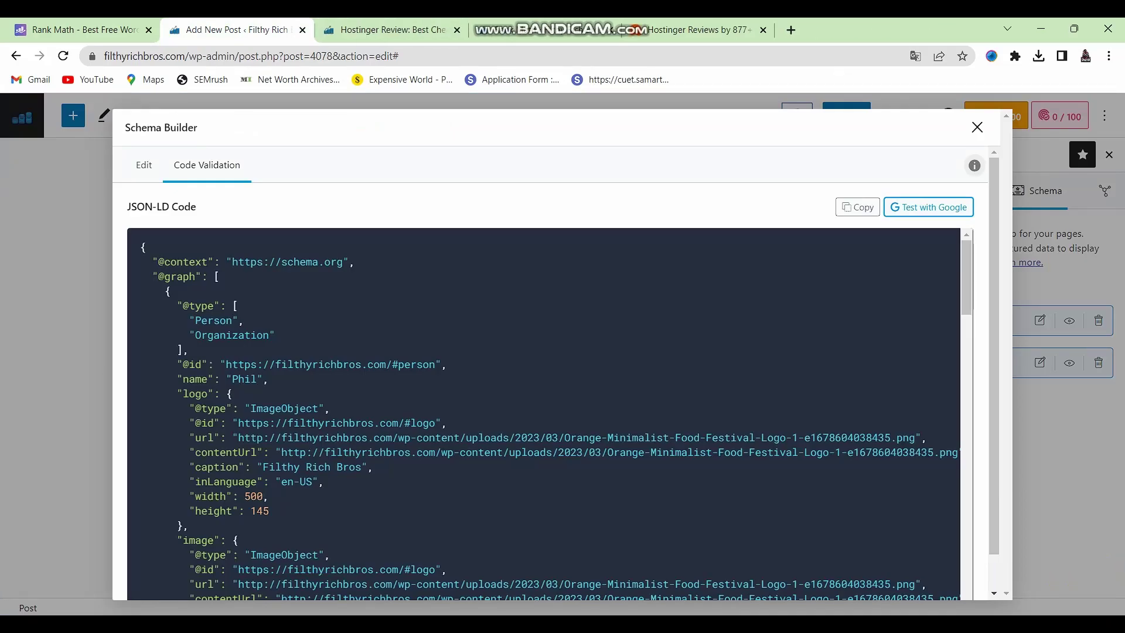
Step: Show the Review schema's editable properties and examine the reviewRating, author and publisher groups, including the publisher's logo fields
{"action": "left_click", "coordinate": [144, 165]}
{"action": "scroll", "coordinate": [557, 346], "scroll_direction": "down", "scroll_amount": 7}
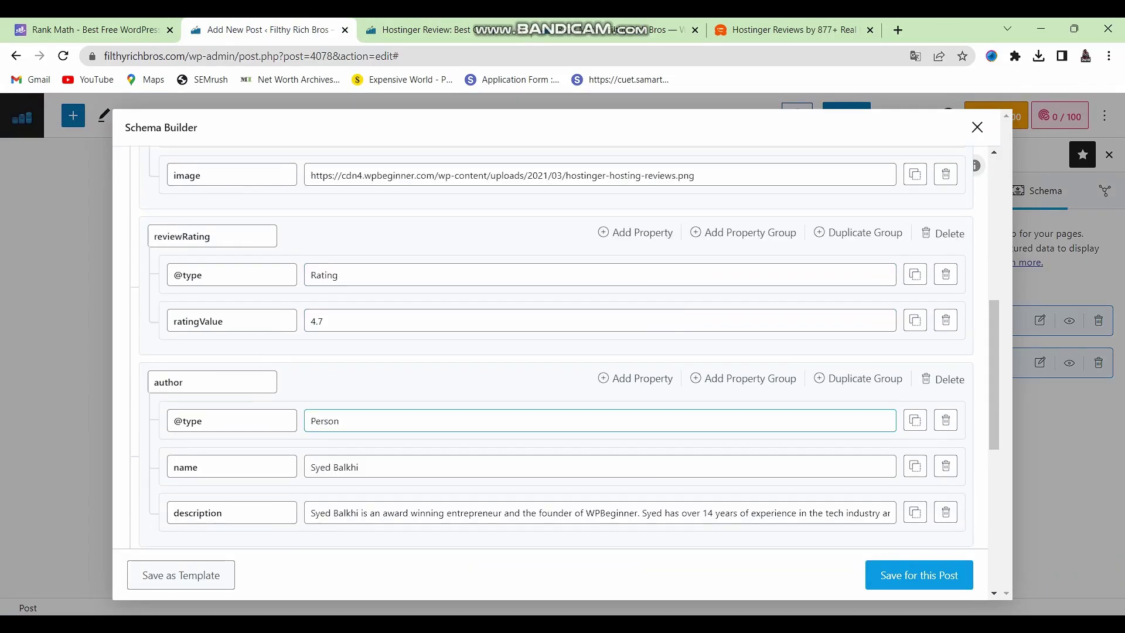
{"action": "scroll", "coordinate": [556, 345], "scroll_direction": "up", "scroll_amount": 6}
{"action": "scroll", "coordinate": [556, 346], "scroll_direction": "down", "scroll_amount": 6}
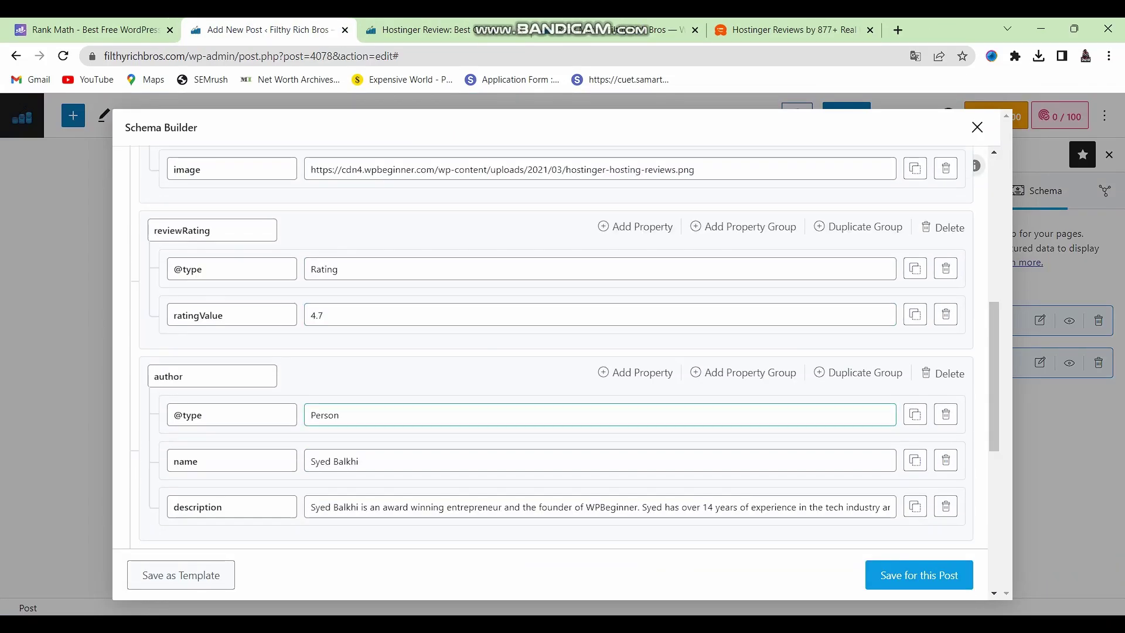
{"action": "scroll", "coordinate": [556, 346], "scroll_direction": "down", "scroll_amount": 5}
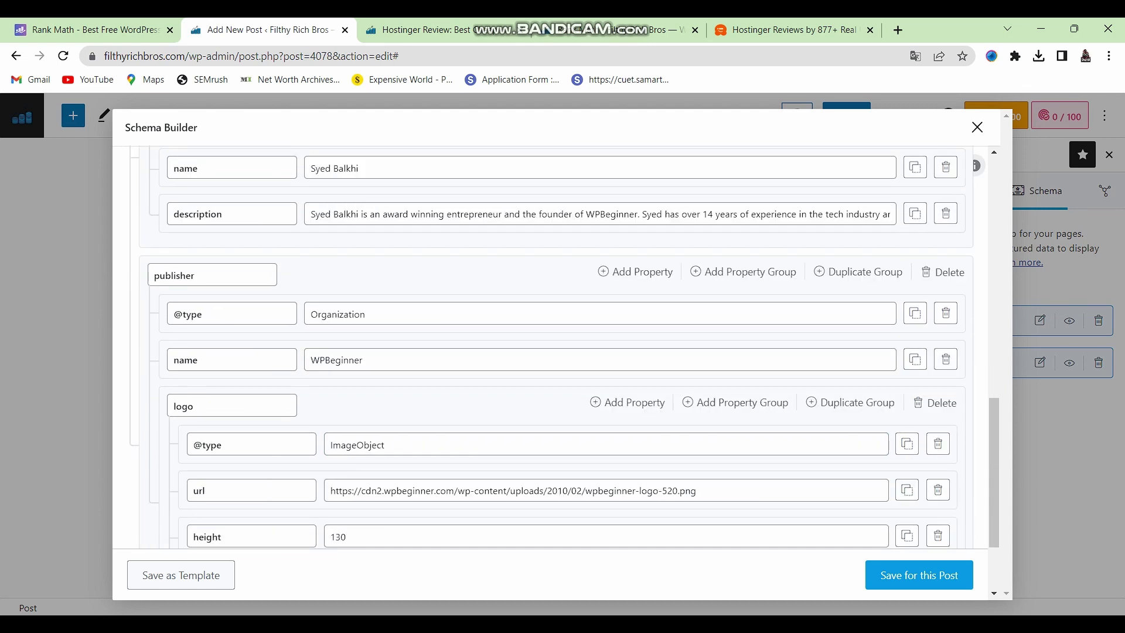
{"action": "scroll", "coordinate": [556, 346], "scroll_direction": "up", "scroll_amount": 6}
{"action": "scroll", "coordinate": [557, 346], "scroll_direction": "down", "scroll_amount": 4}
{"action": "scroll", "coordinate": [557, 345], "scroll_direction": "down", "scroll_amount": 5}
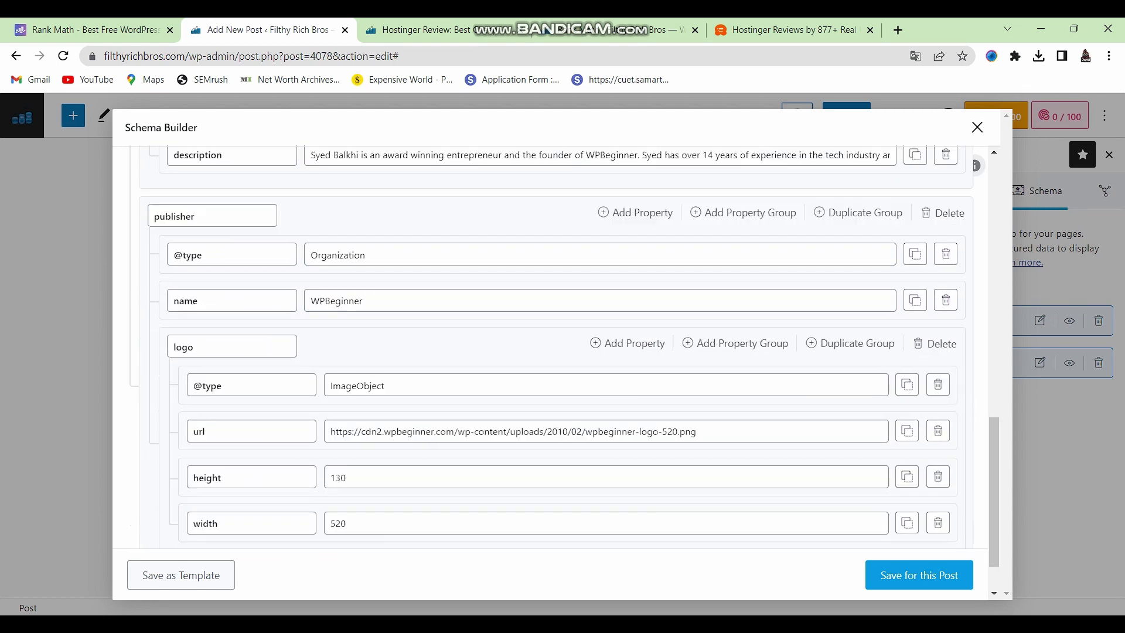
Step: Examine the name and logo values in the Review schema's publisher group
{"action": "scroll", "coordinate": [556, 346], "scroll_direction": "up", "scroll_amount": 5}
{"action": "scroll", "coordinate": [556, 346], "scroll_direction": "down", "scroll_amount": 5}
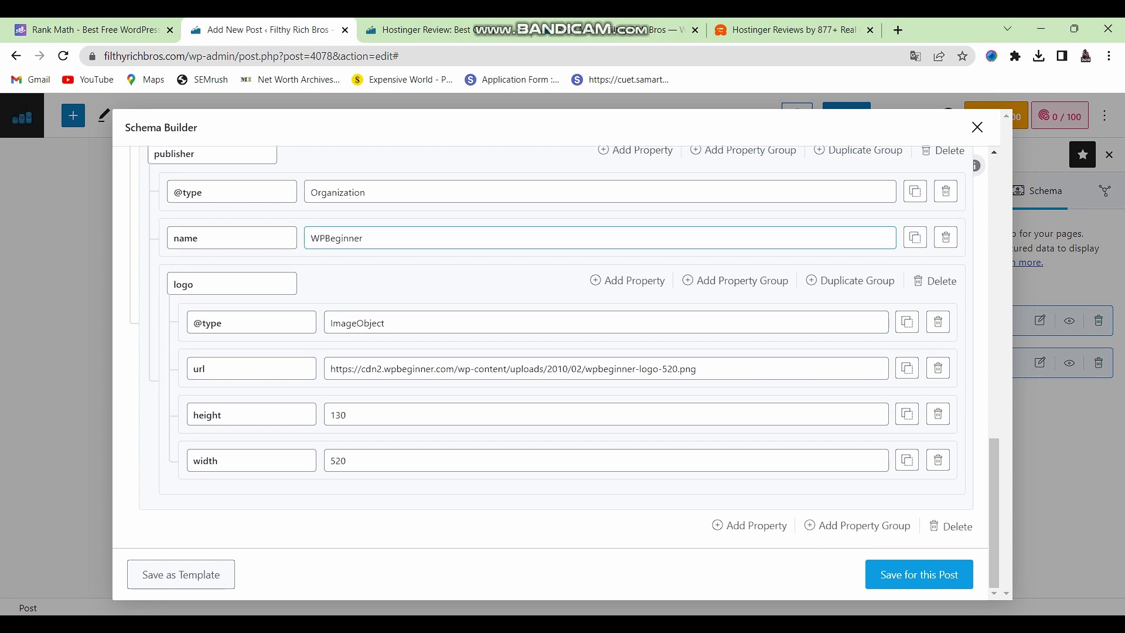
{"action": "double_click", "coordinate": [337, 238]}
{"action": "scroll", "coordinate": [551, 345], "scroll_direction": "up", "scroll_amount": 5}
{"action": "scroll", "coordinate": [551, 346], "scroll_direction": "down", "scroll_amount": 3}
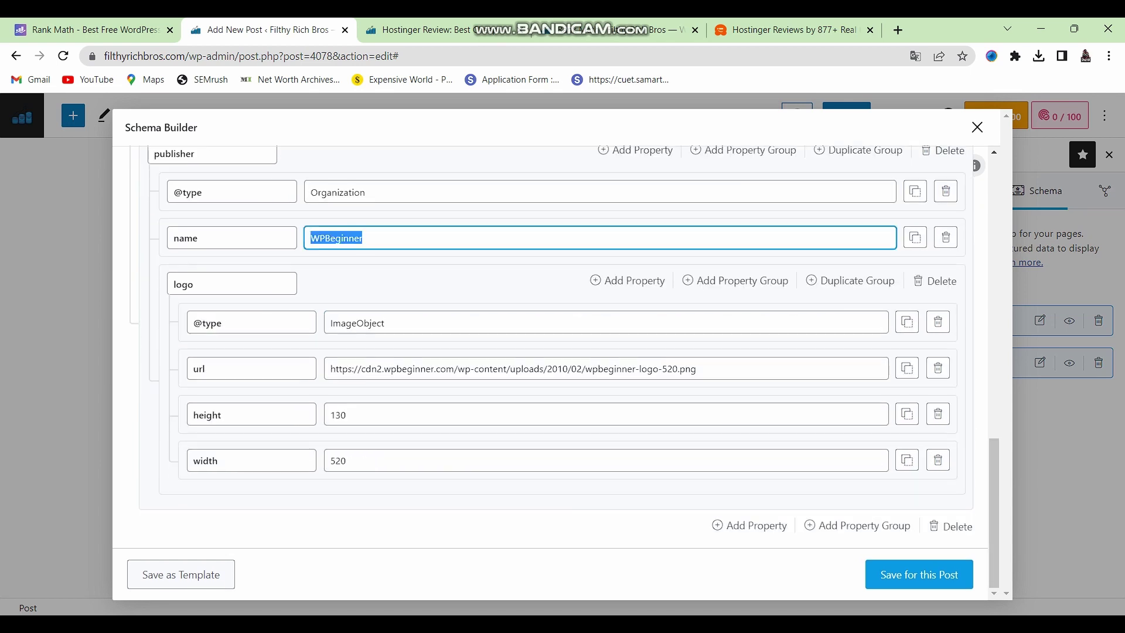
Step: Close the Schema Builder and save the post draft
{"action": "scroll", "coordinate": [551, 346], "scroll_direction": "up", "scroll_amount": 10}
{"action": "left_click", "coordinate": [976, 127]}
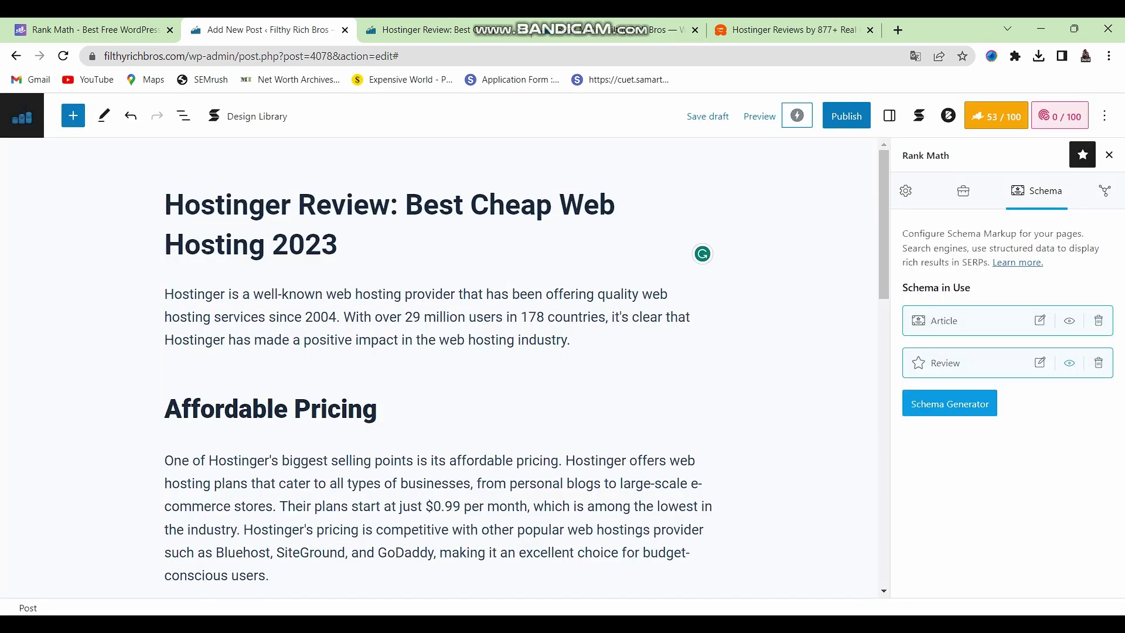
{"action": "key", "text": "ctrl+s"}
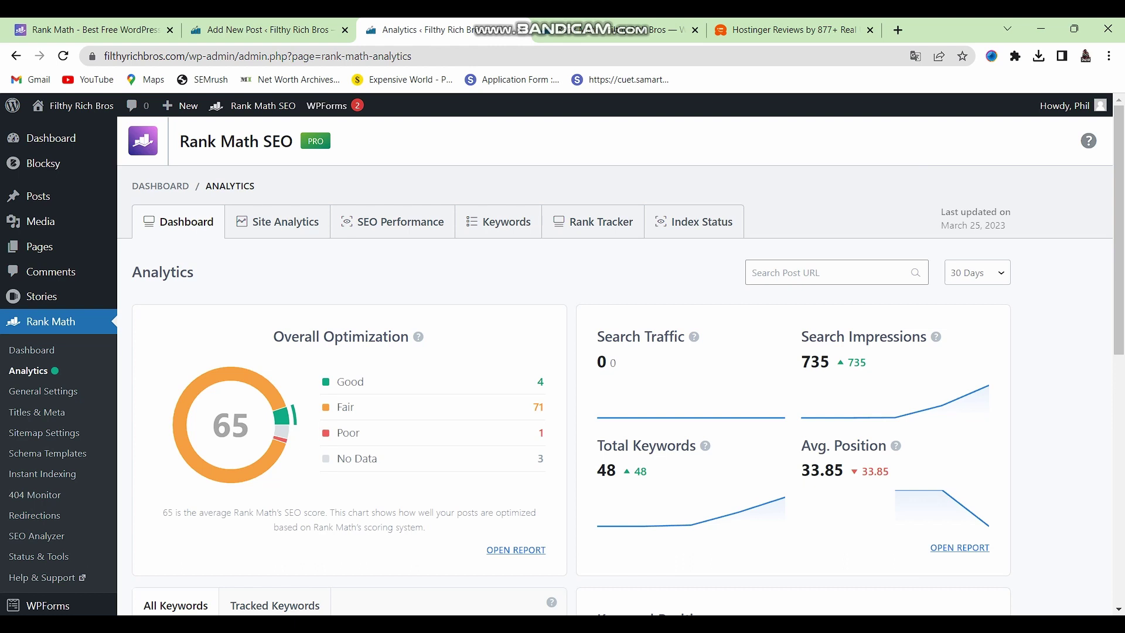
Step: View the Rank Math Analytics overview and show the Site Analytics report with its SEO score breakdown
{"action": "scroll", "coordinate": [563, 360], "scroll_direction": "down", "scroll_amount": 10}
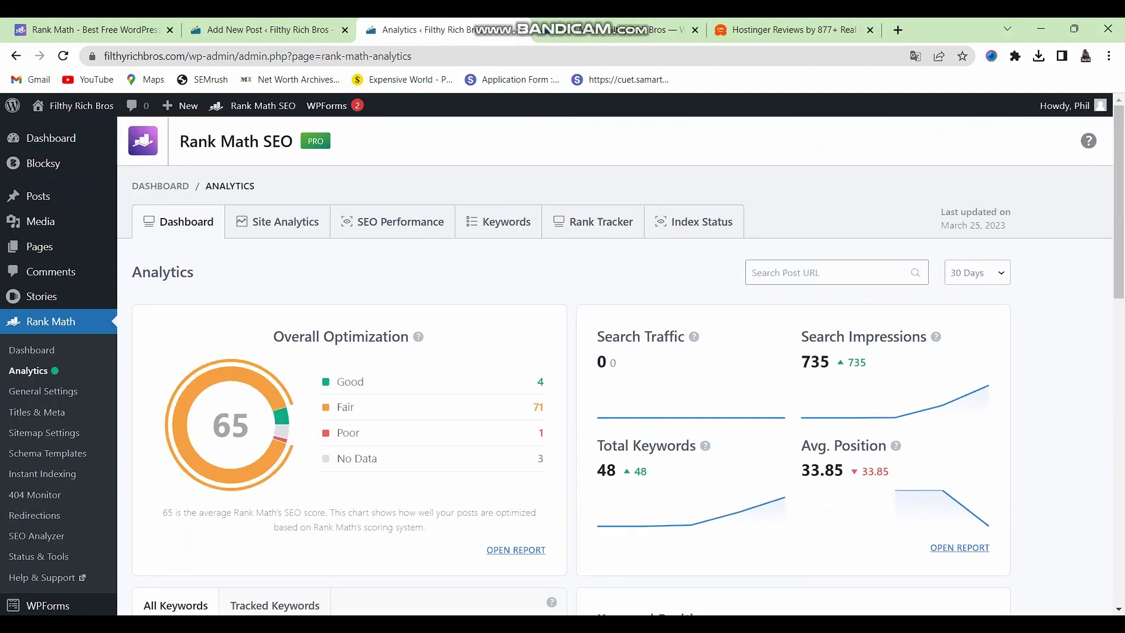
{"action": "scroll", "coordinate": [563, 360], "scroll_direction": "down", "scroll_amount": 1}
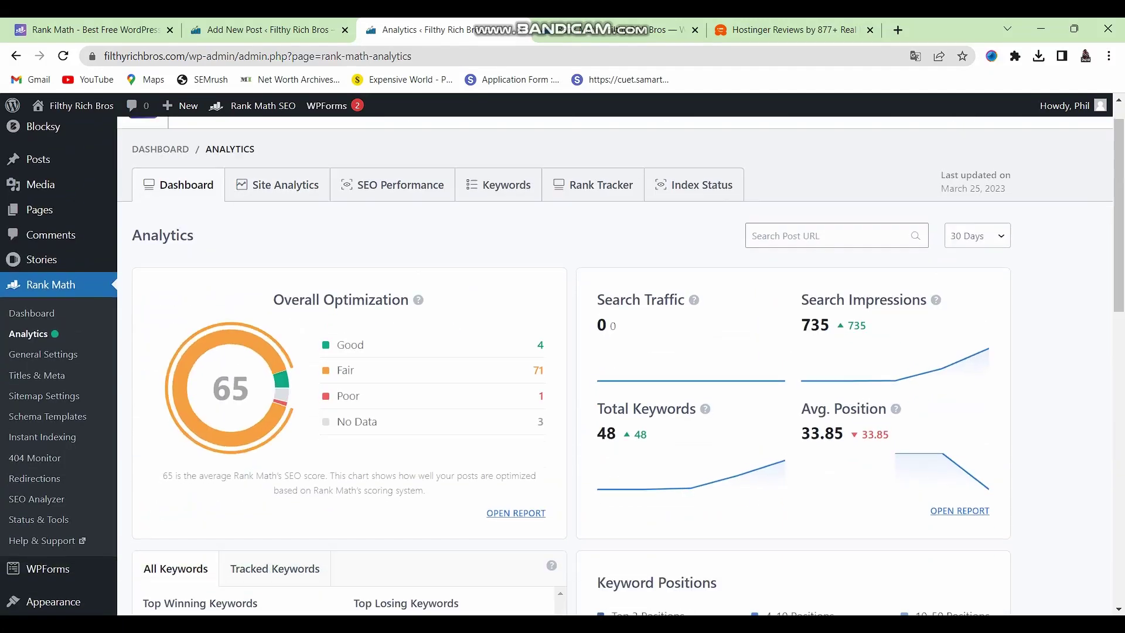
{"action": "scroll", "coordinate": [563, 360], "scroll_direction": "up", "scroll_amount": 1}
{"action": "left_click", "coordinate": [278, 222]}
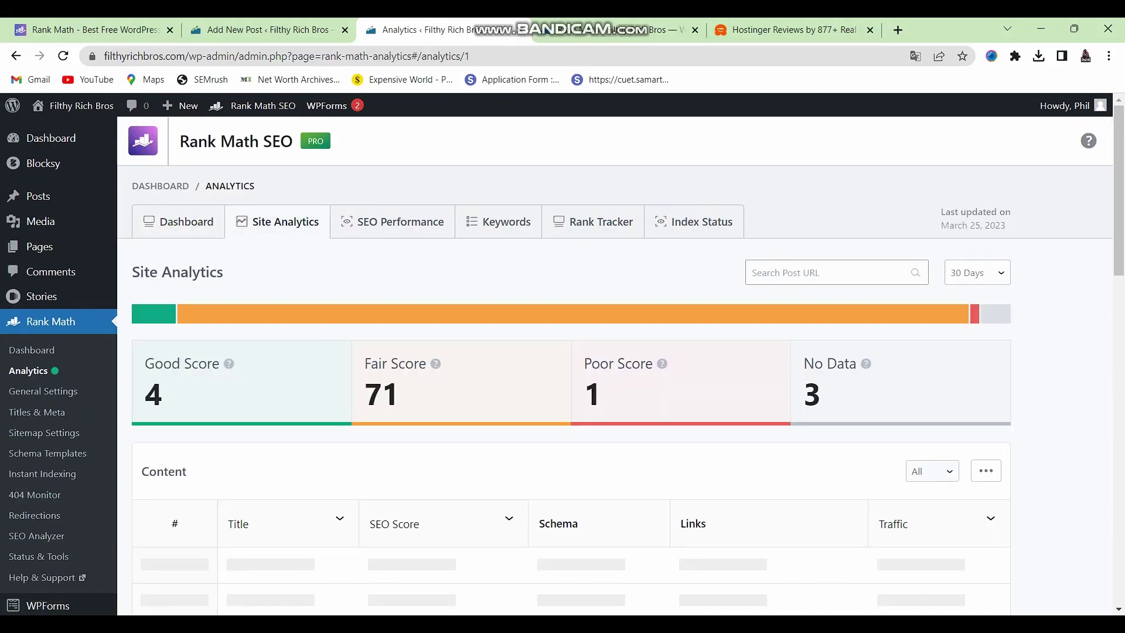
Step: Show the Index Status report and examine the Google presence, top statuses and per-page indexing table
{"action": "left_click", "coordinate": [693, 221]}
{"action": "scroll", "coordinate": [563, 360], "scroll_direction": "down", "scroll_amount": 4}
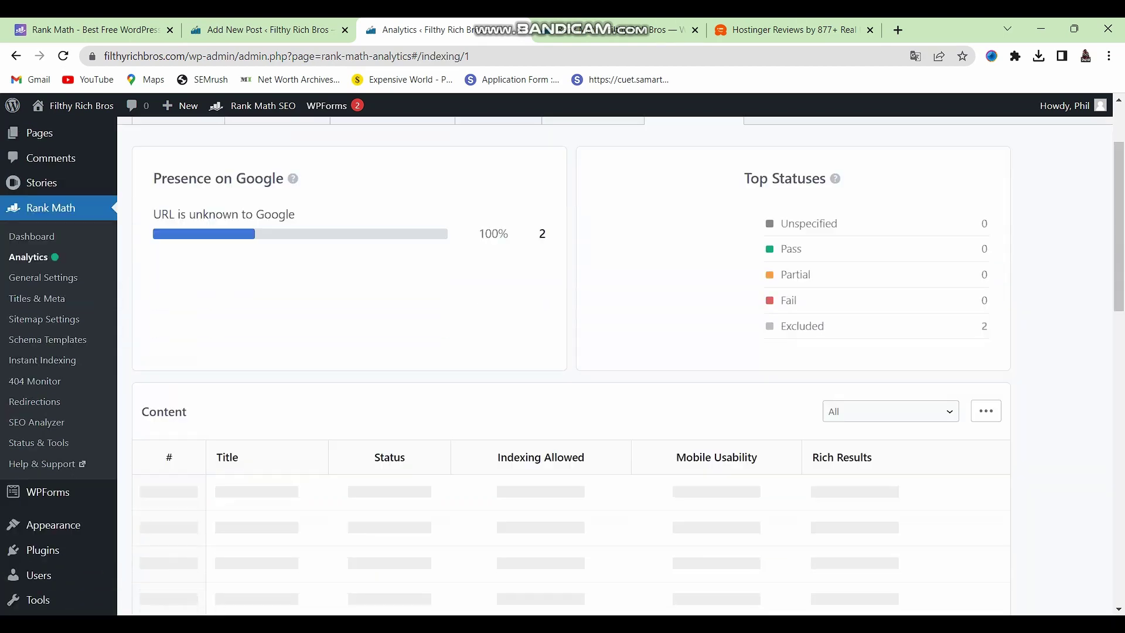
{"action": "scroll", "coordinate": [562, 360], "scroll_direction": "up", "scroll_amount": 4}
{"action": "scroll", "coordinate": [562, 360], "scroll_direction": "down", "scroll_amount": 5}
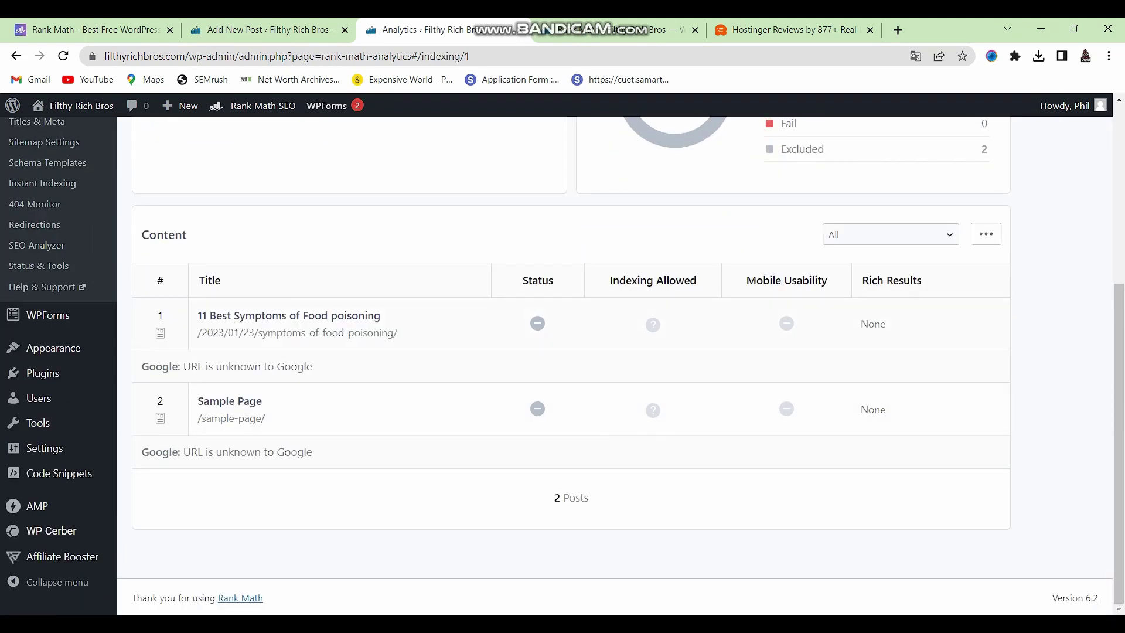
{"action": "scroll", "coordinate": [563, 361], "scroll_direction": "up", "scroll_amount": 5}
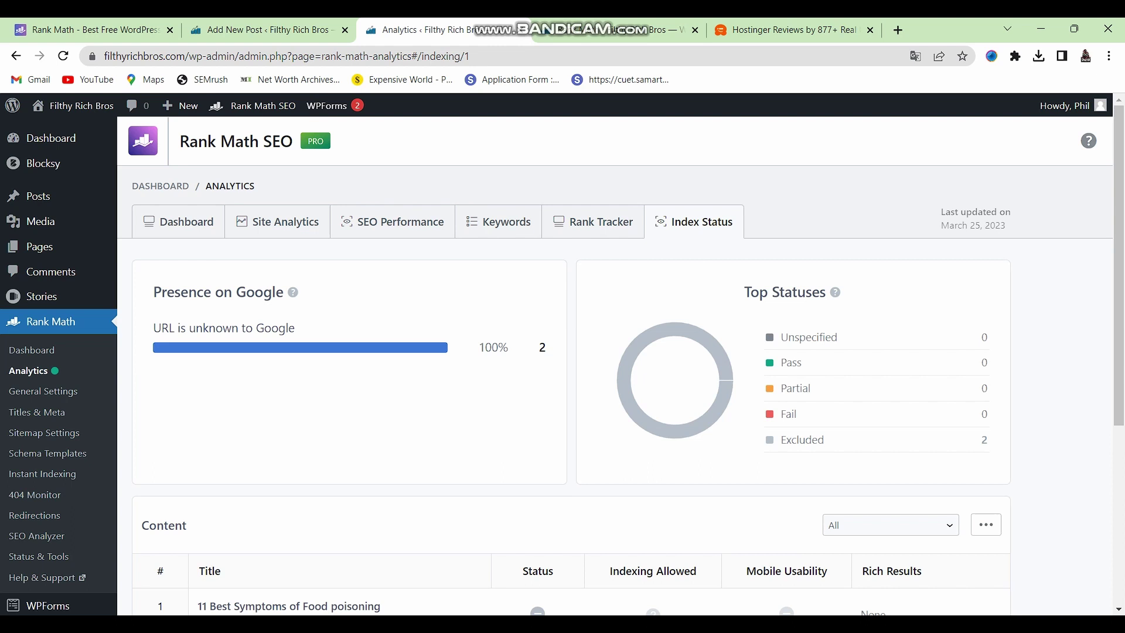
Step: Go through the Rank Tracker, Keywords, SEO Performance and Site Analytics reports in turn
{"action": "left_click", "coordinate": [593, 221]}
{"action": "left_click", "coordinate": [498, 221]}
{"action": "left_click", "coordinate": [392, 221]}
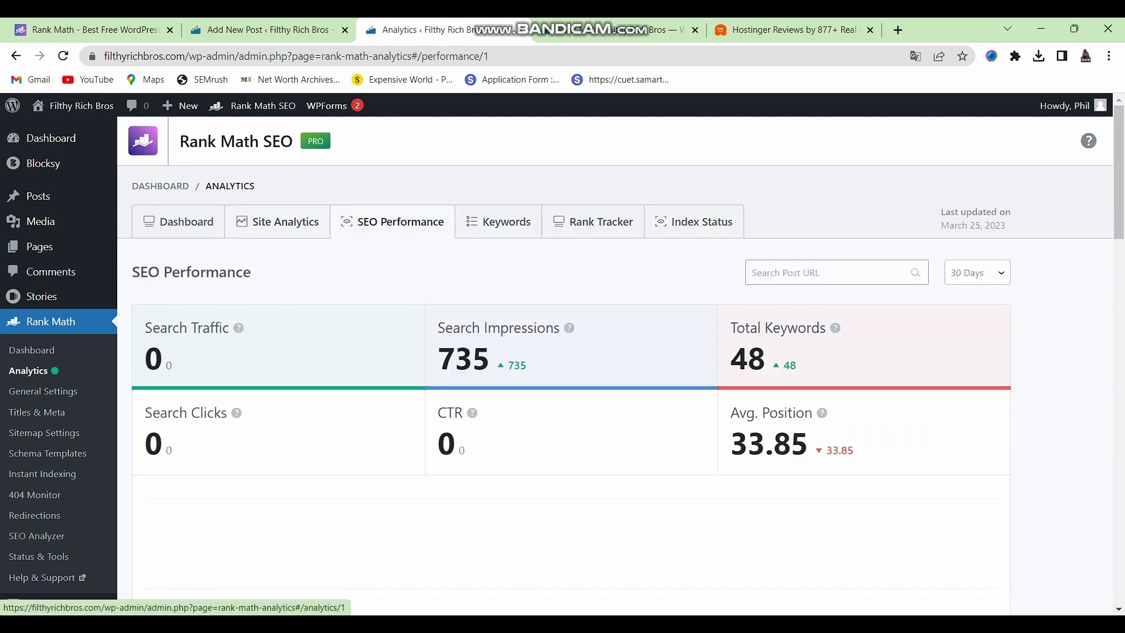
{"action": "left_click", "coordinate": [277, 221]}
Step: Examine the Keywords report's impressions, keyword totals, average position and trend graph
{"action": "left_click", "coordinate": [498, 221]}
{"action": "scroll", "coordinate": [563, 360], "scroll_direction": "down", "scroll_amount": 8}
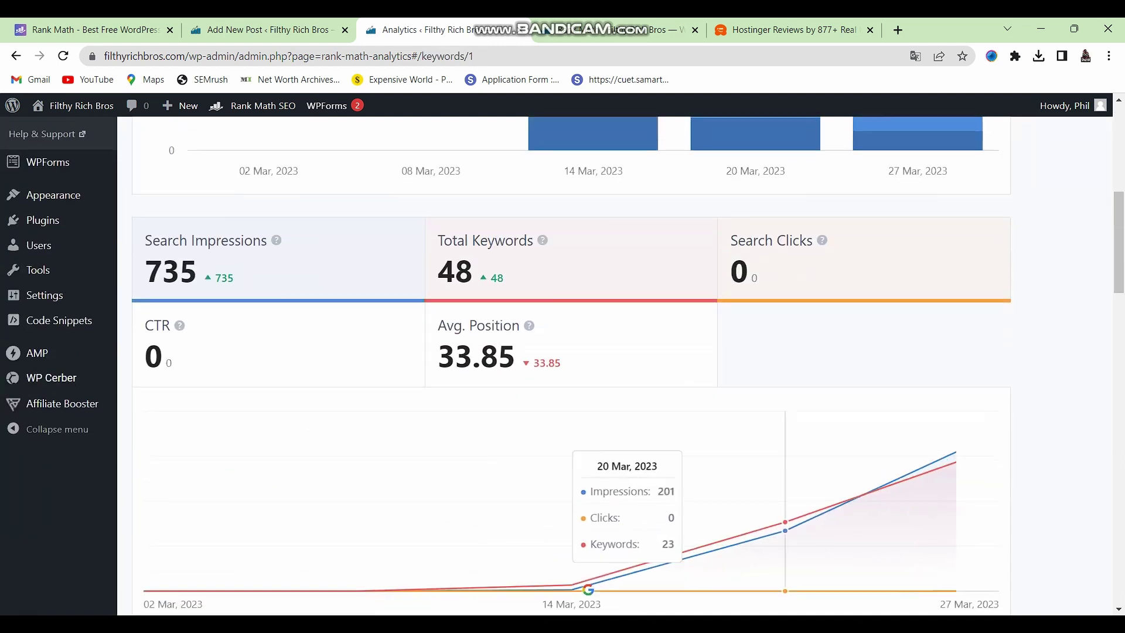
{"action": "scroll", "coordinate": [563, 360], "scroll_direction": "down", "scroll_amount": 7}
{"action": "scroll", "coordinate": [562, 360], "scroll_direction": "up", "scroll_amount": 5}
{"action": "scroll", "coordinate": [563, 360], "scroll_direction": "up", "scroll_amount": 2}
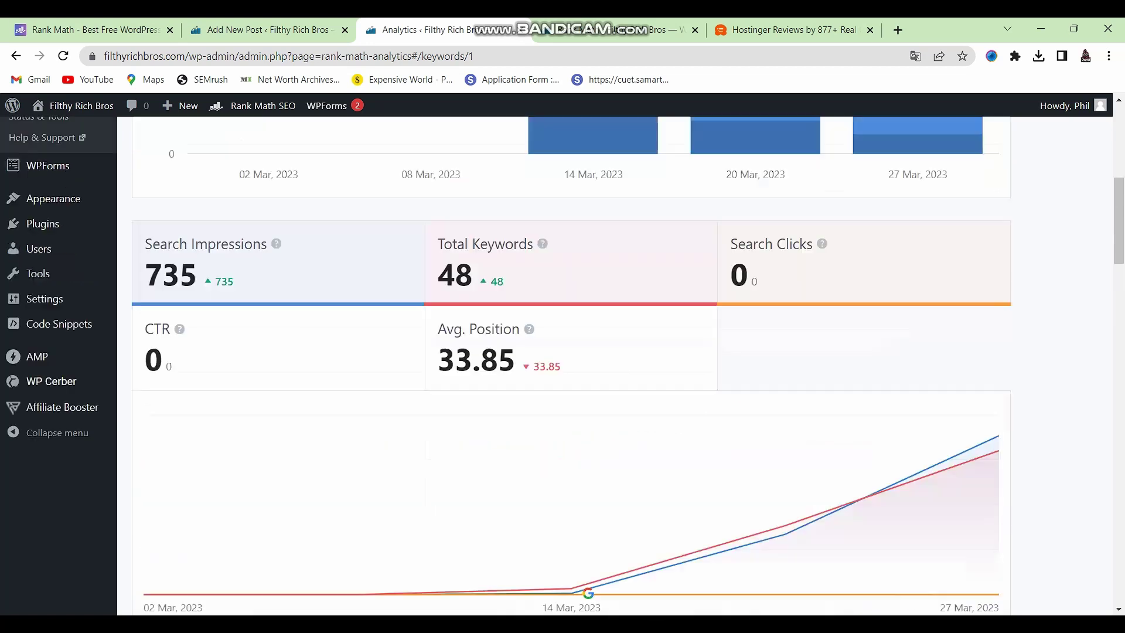
{"action": "scroll", "coordinate": [562, 360], "scroll_direction": "up", "scroll_amount": 8}
Step: Return to the analytics overview and examine the SEO Performance report's traffic, impressions, clicks and position figures
{"action": "left_click", "coordinate": [277, 221]}
{"action": "left_click", "coordinate": [179, 222]}
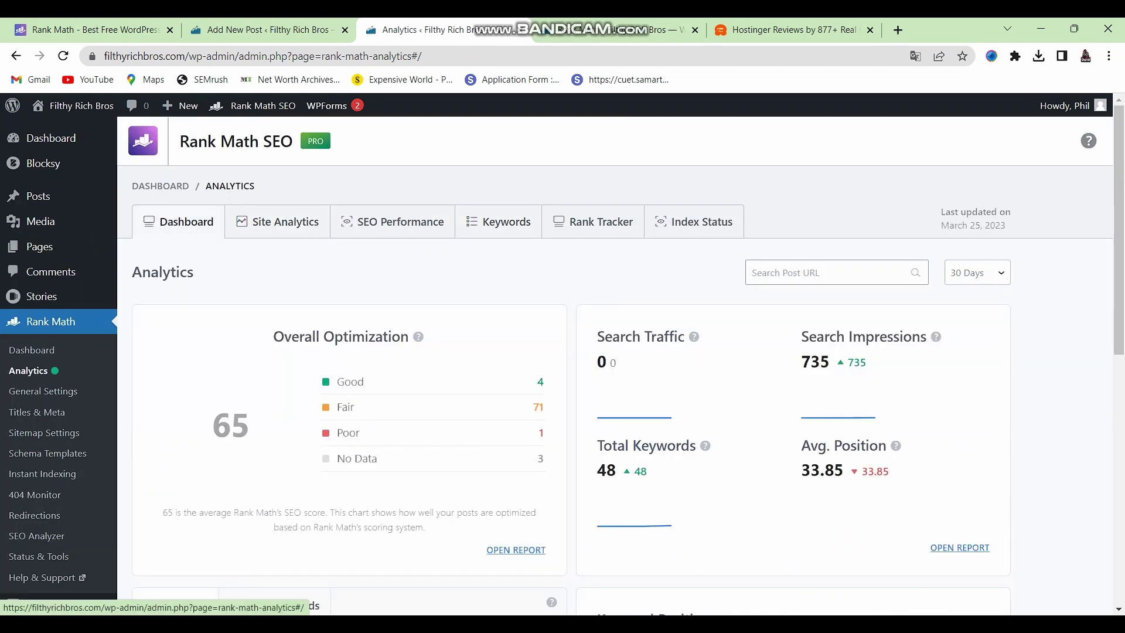
{"action": "left_click", "coordinate": [392, 221]}
{"action": "scroll", "coordinate": [563, 360], "scroll_direction": "down", "scroll_amount": 6}
{"action": "scroll", "coordinate": [563, 360], "scroll_direction": "up", "scroll_amount": 7}
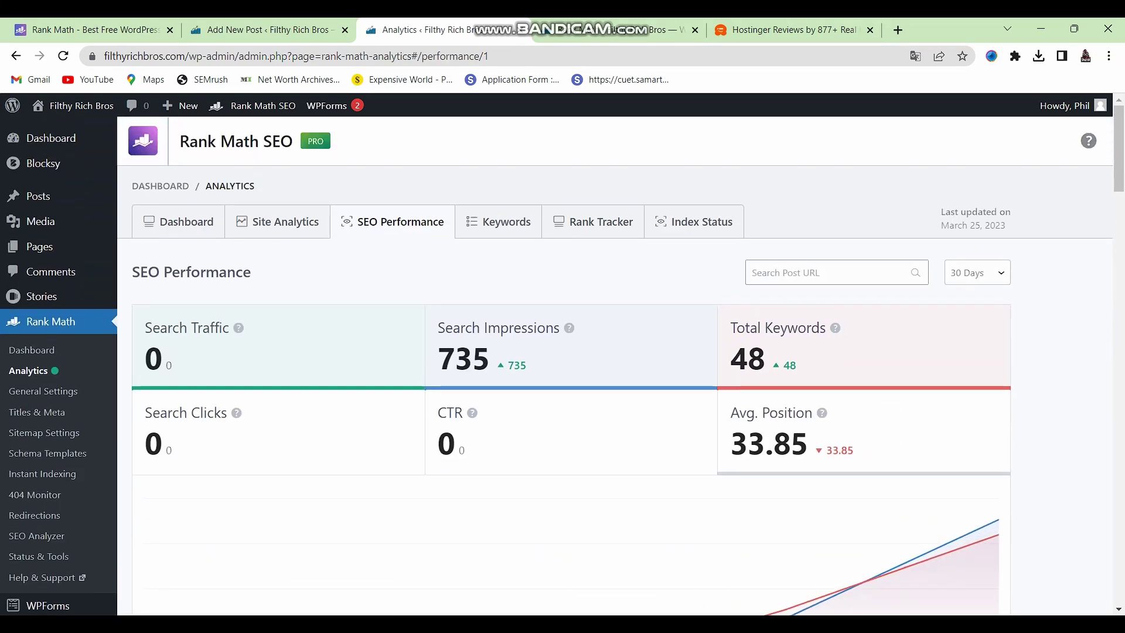
{"action": "scroll", "coordinate": [562, 360], "scroll_direction": "down", "scroll_amount": 8}
{"action": "scroll", "coordinate": [562, 360], "scroll_direction": "up", "scroll_amount": 8}
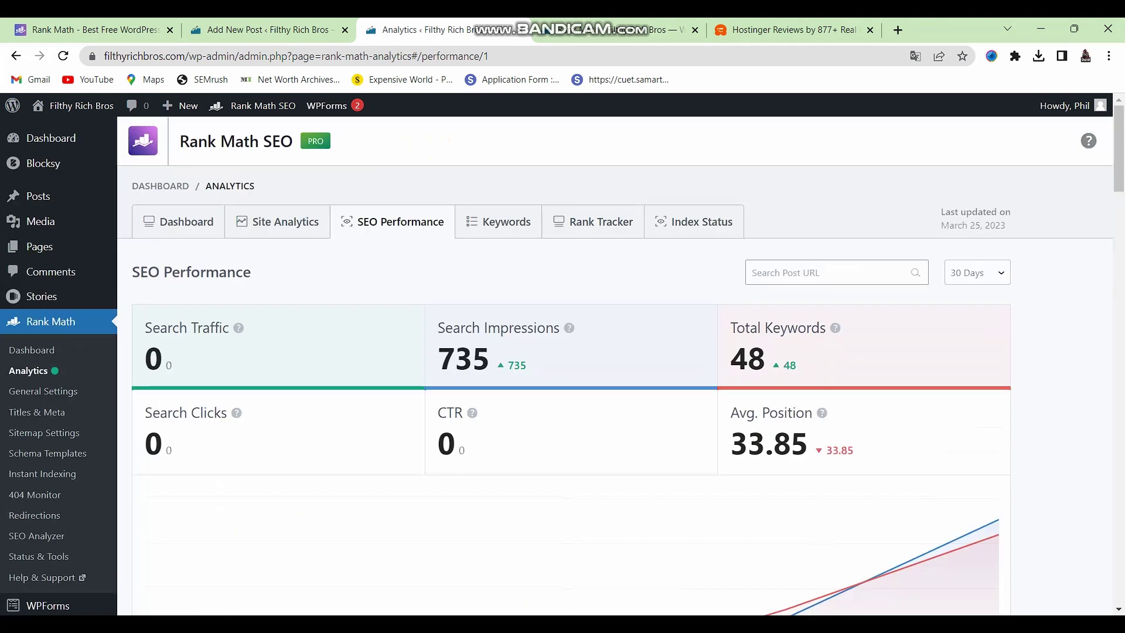
Step: Show the Analytics dashboard again and examine its overall optimization, search traffic and post position table
{"action": "left_click", "coordinate": [179, 222]}
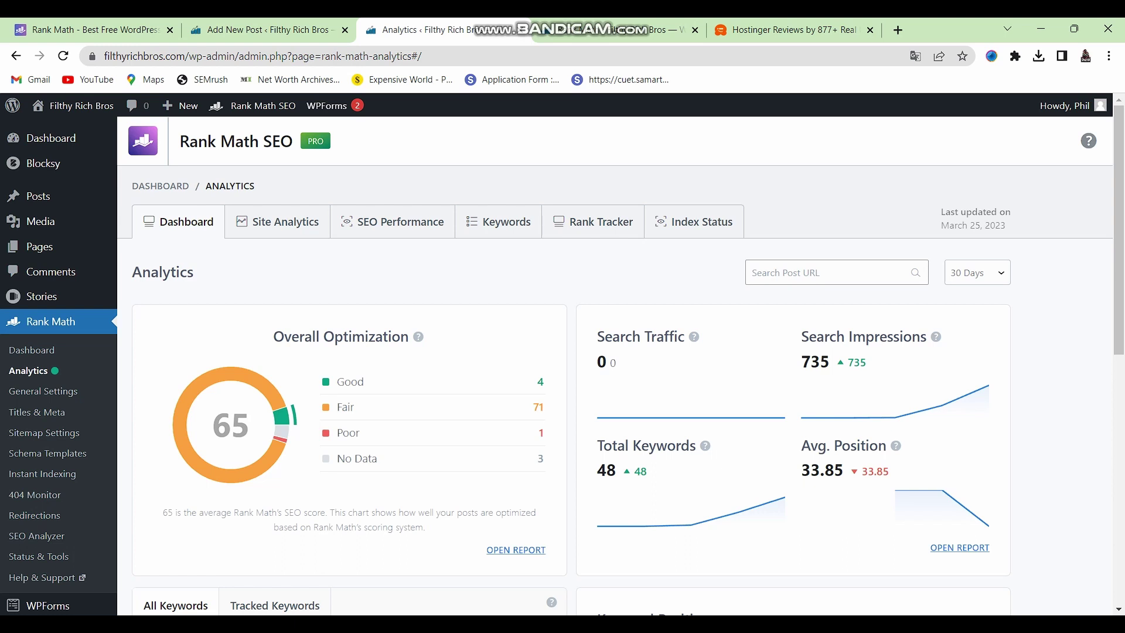
{"action": "scroll", "coordinate": [621, 364], "scroll_direction": "down", "scroll_amount": 15}
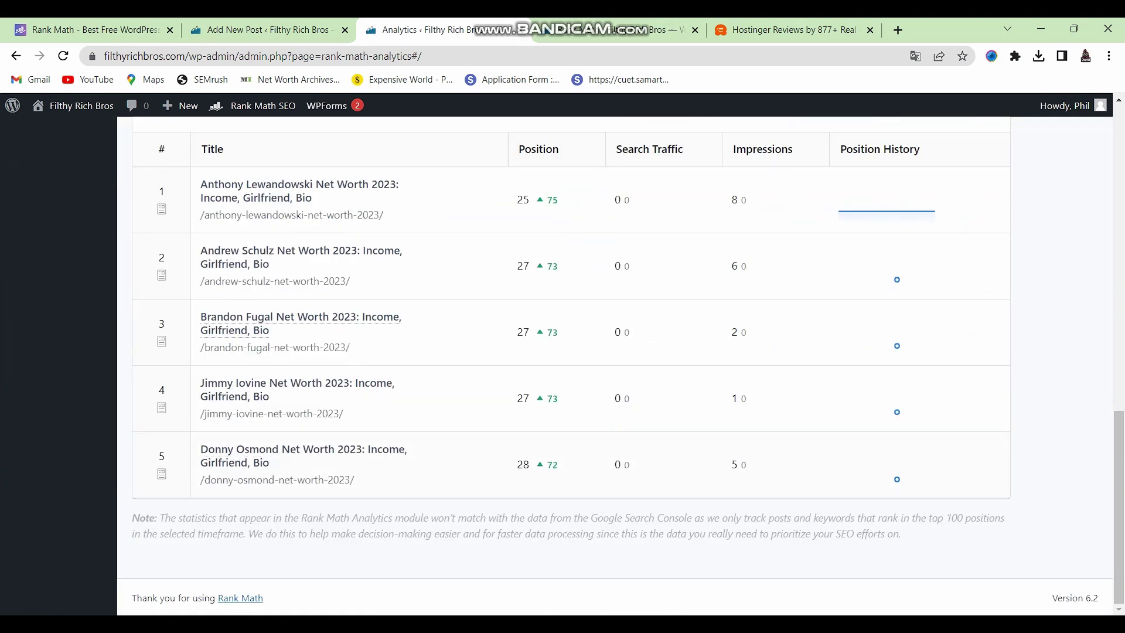
{"action": "scroll", "coordinate": [620, 364], "scroll_direction": "up", "scroll_amount": 14}
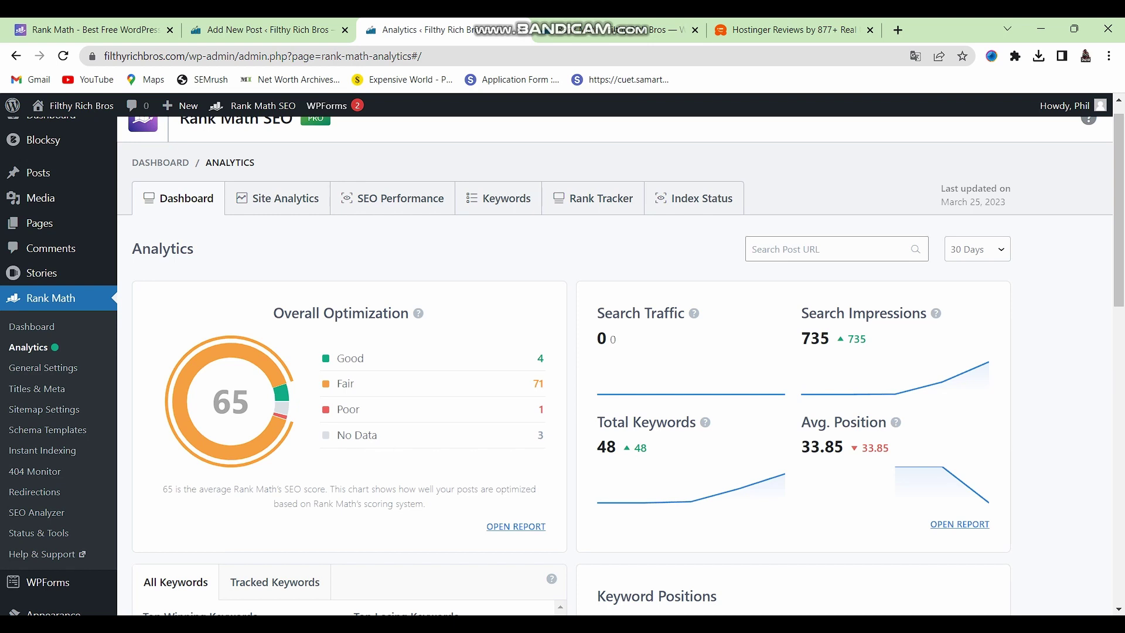
{"action": "scroll", "coordinate": [562, 360], "scroll_direction": "up", "scroll_amount": 1}
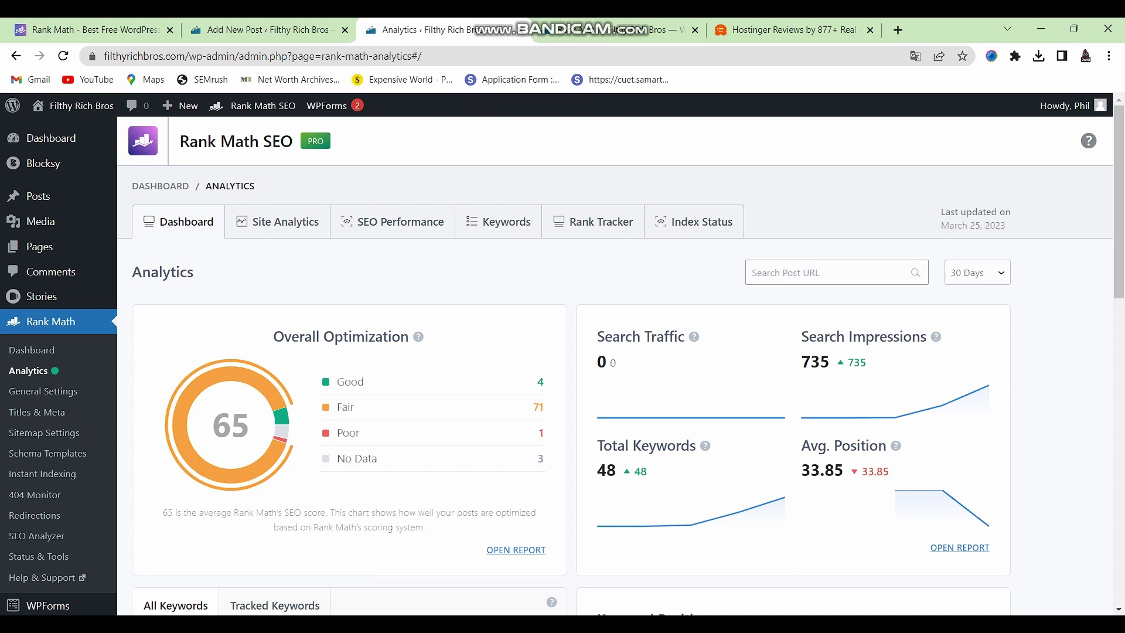
{"action": "scroll", "coordinate": [563, 360], "scroll_direction": "down", "scroll_amount": 4}
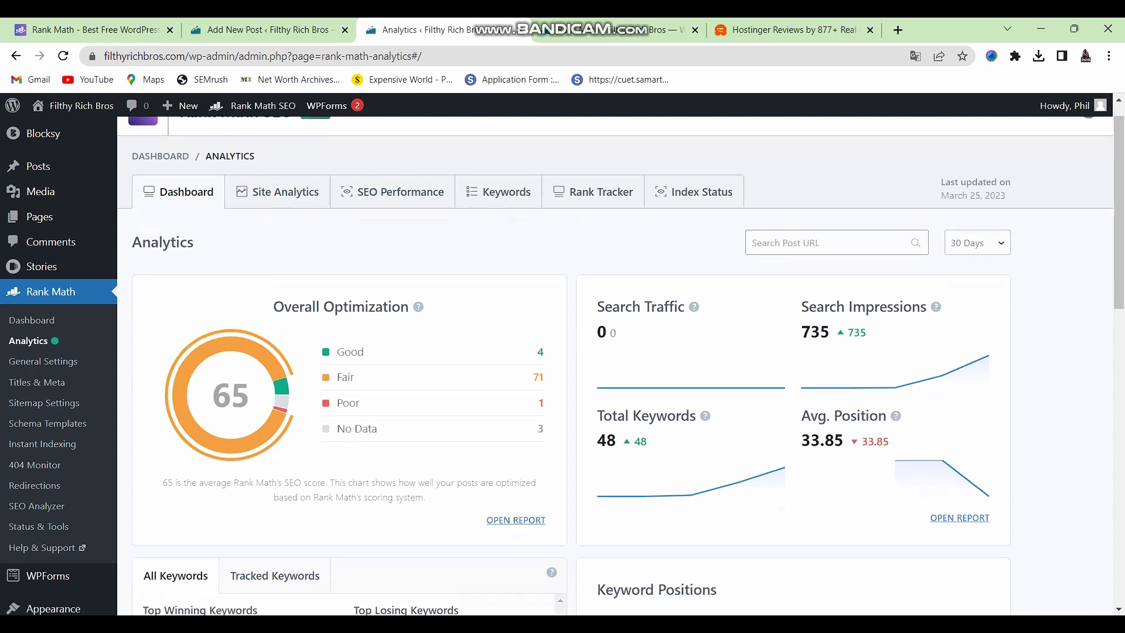
{"action": "scroll", "coordinate": [563, 361], "scroll_direction": "up", "scroll_amount": 4}
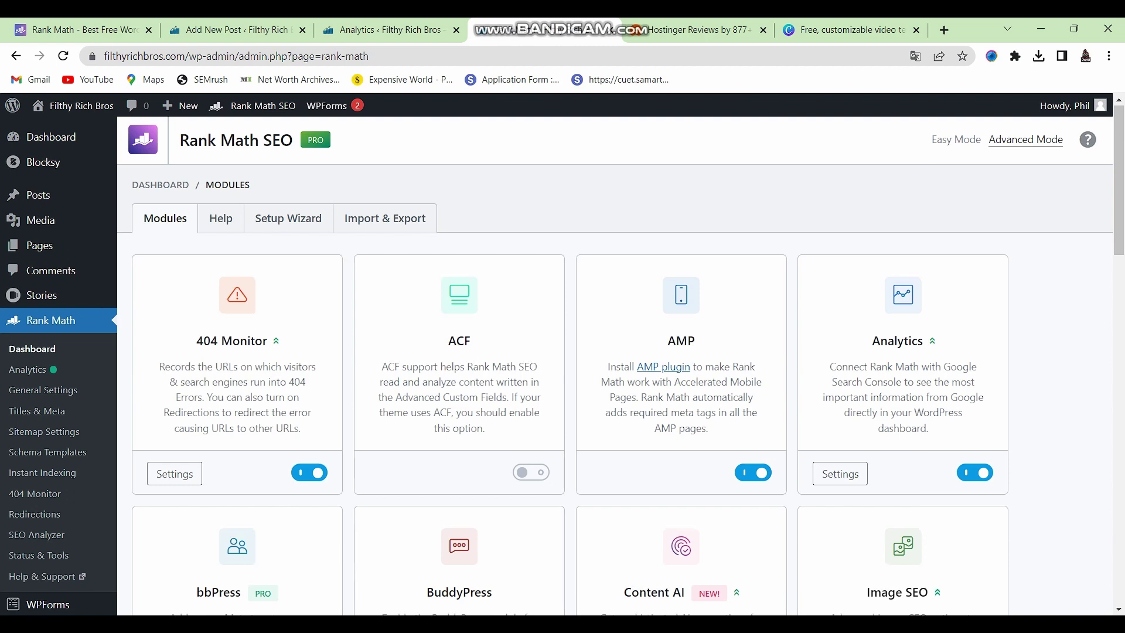
Step: Look through the full list of Rank Math modules, from 404 Monitor to WooCommerce
{"action": "scroll", "coordinate": [562, 352], "scroll_direction": "down", "scroll_amount": 8}
{"action": "scroll", "coordinate": [562, 351], "scroll_direction": "up", "scroll_amount": 8}
{"action": "scroll", "coordinate": [562, 351], "scroll_direction": "down", "scroll_amount": 8}
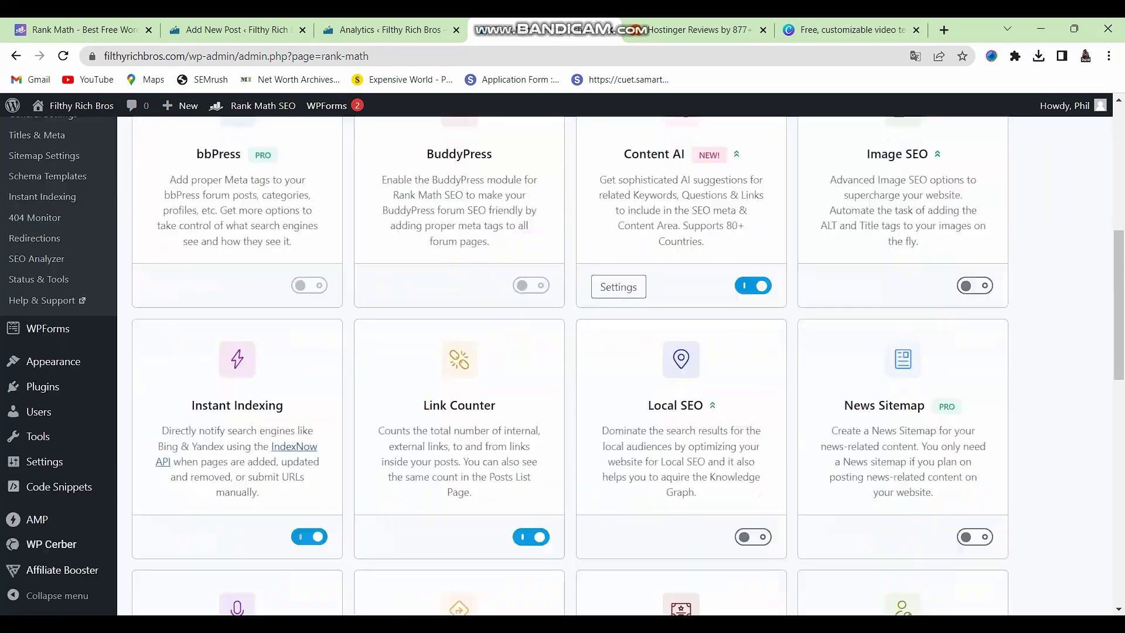
{"action": "scroll", "coordinate": [563, 351], "scroll_direction": "down", "scroll_amount": 6}
{"action": "scroll", "coordinate": [562, 352], "scroll_direction": "down", "scroll_amount": 6}
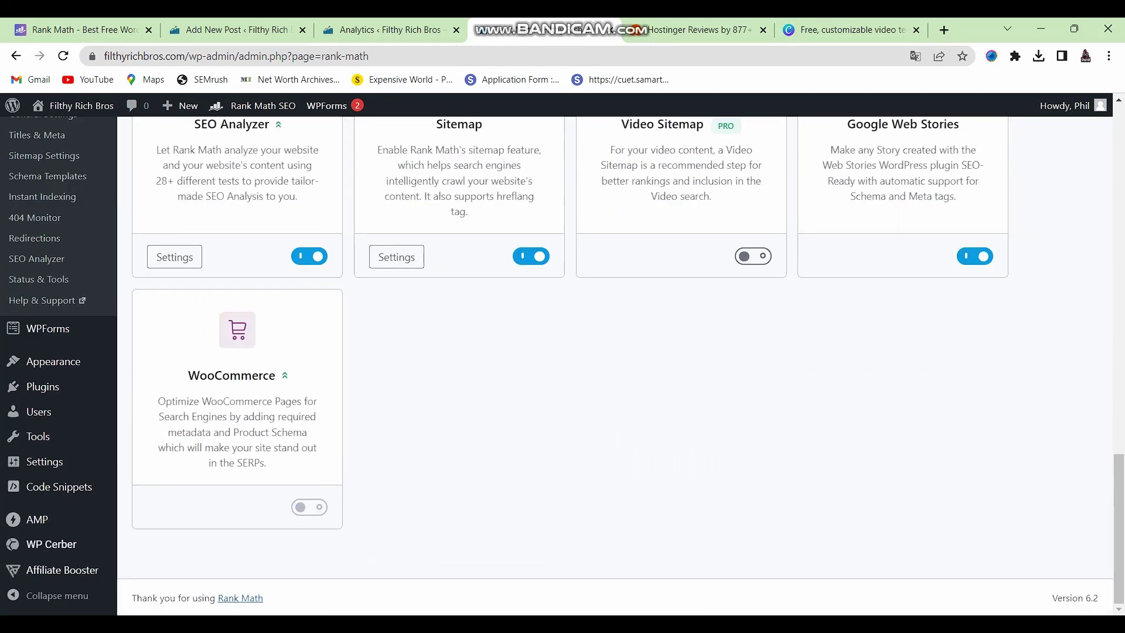
{"action": "scroll", "coordinate": [562, 351], "scroll_direction": "up", "scroll_amount": 10}
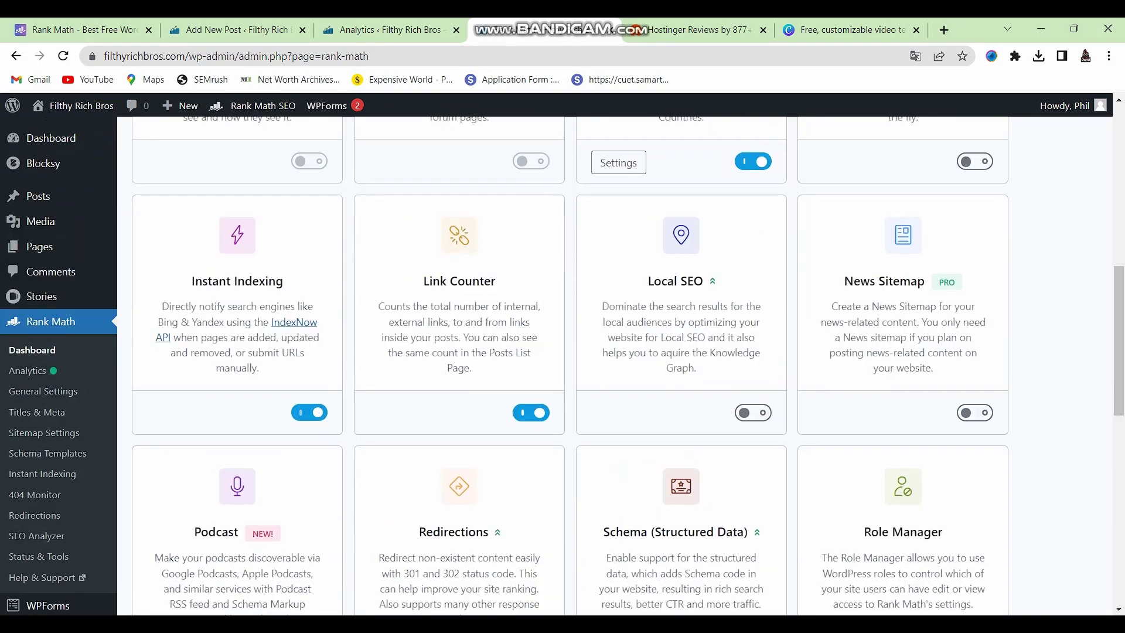
{"action": "scroll", "coordinate": [562, 352], "scroll_direction": "up", "scroll_amount": 8}
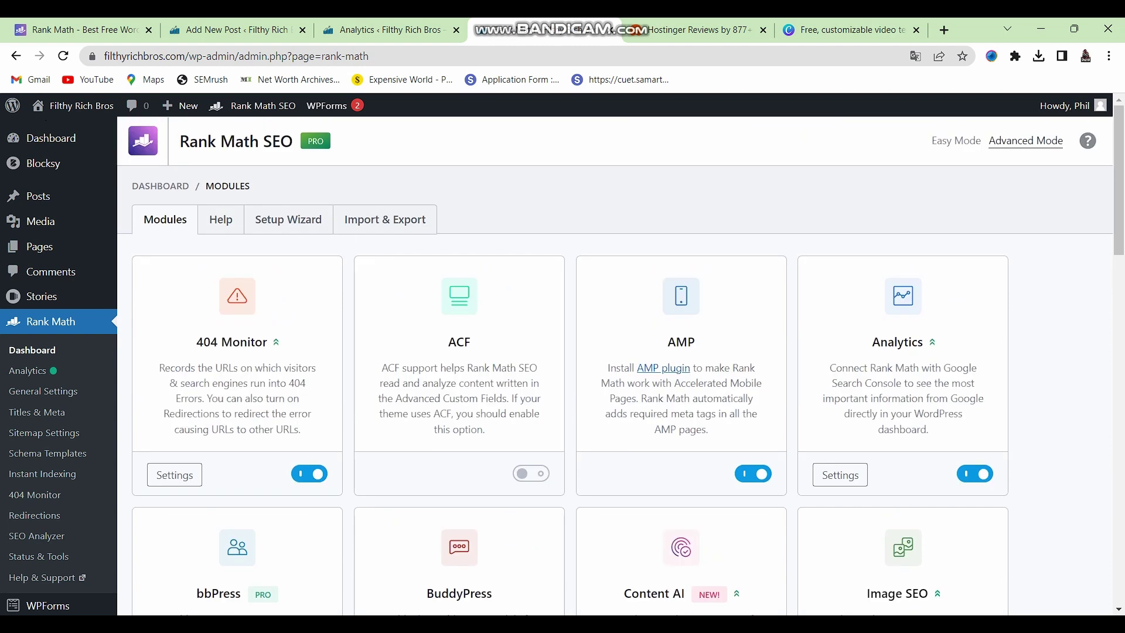
{"action": "scroll", "coordinate": [562, 351], "scroll_direction": "down", "scroll_amount": 10}
{"action": "scroll", "coordinate": [562, 352], "scroll_direction": "up", "scroll_amount": 4}
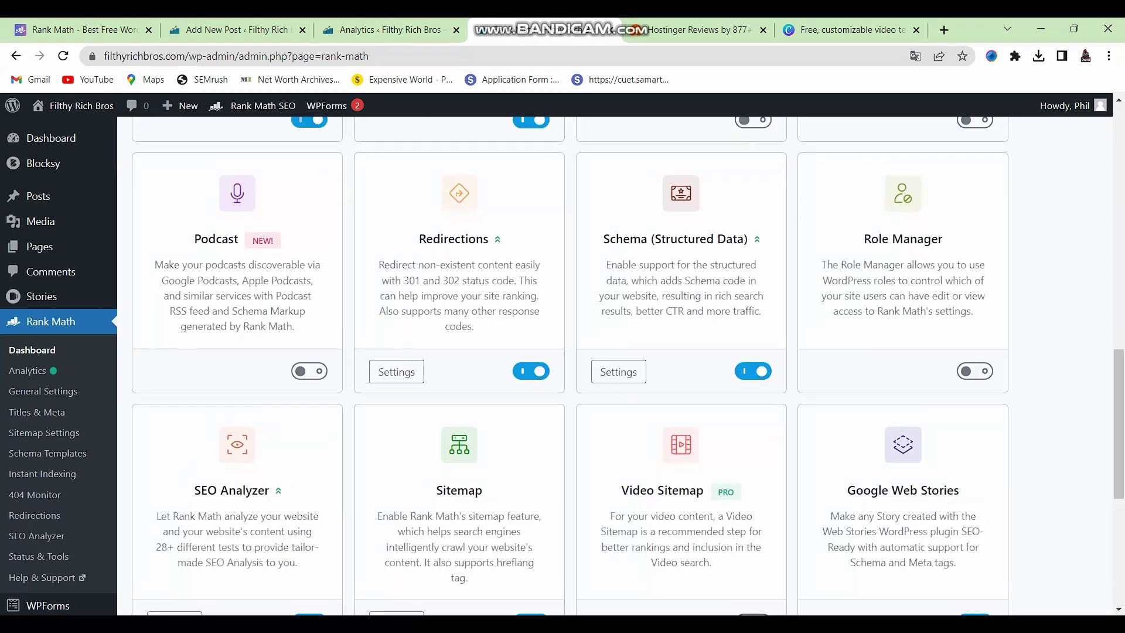
{"action": "scroll", "coordinate": [563, 351], "scroll_direction": "up", "scroll_amount": 6}
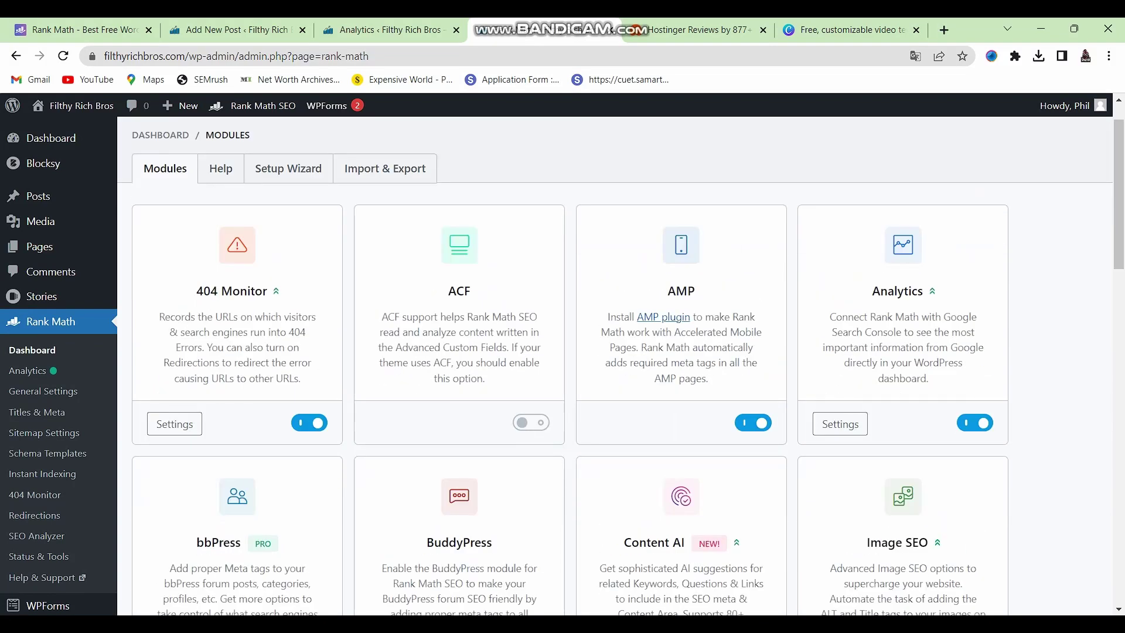
{"action": "scroll", "coordinate": [621, 366], "scroll_direction": "up", "scroll_amount": 1}
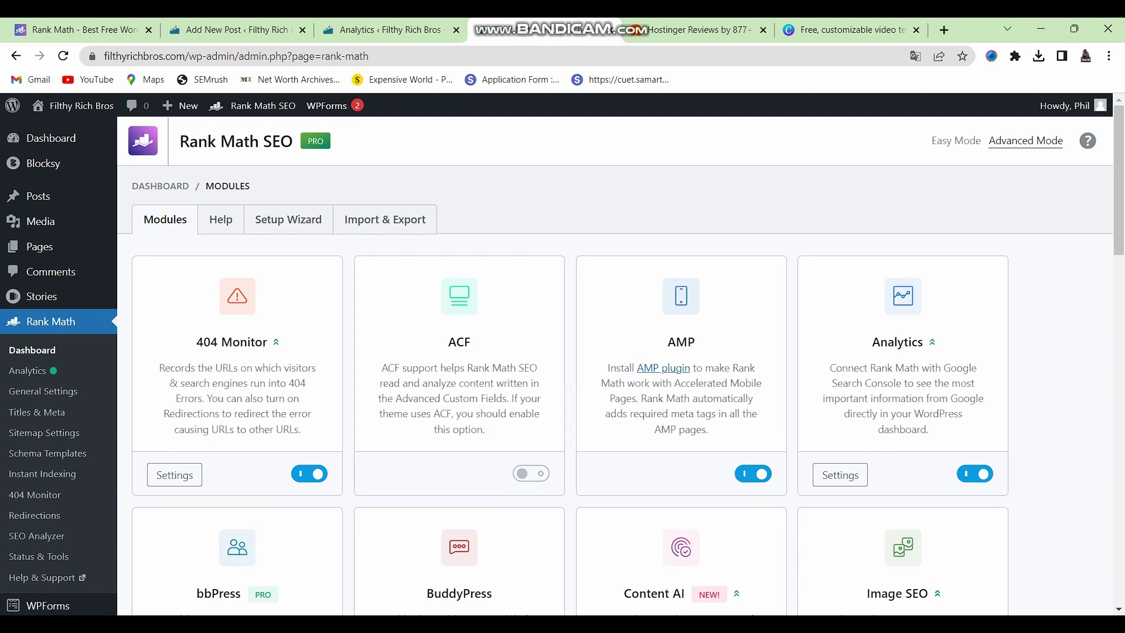
Step: Examine the Rank Math module descriptions again, pointing out Redirections and the structured data support of the Schema module
{"action": "scroll", "coordinate": [562, 351], "scroll_direction": "down", "scroll_amount": 8}
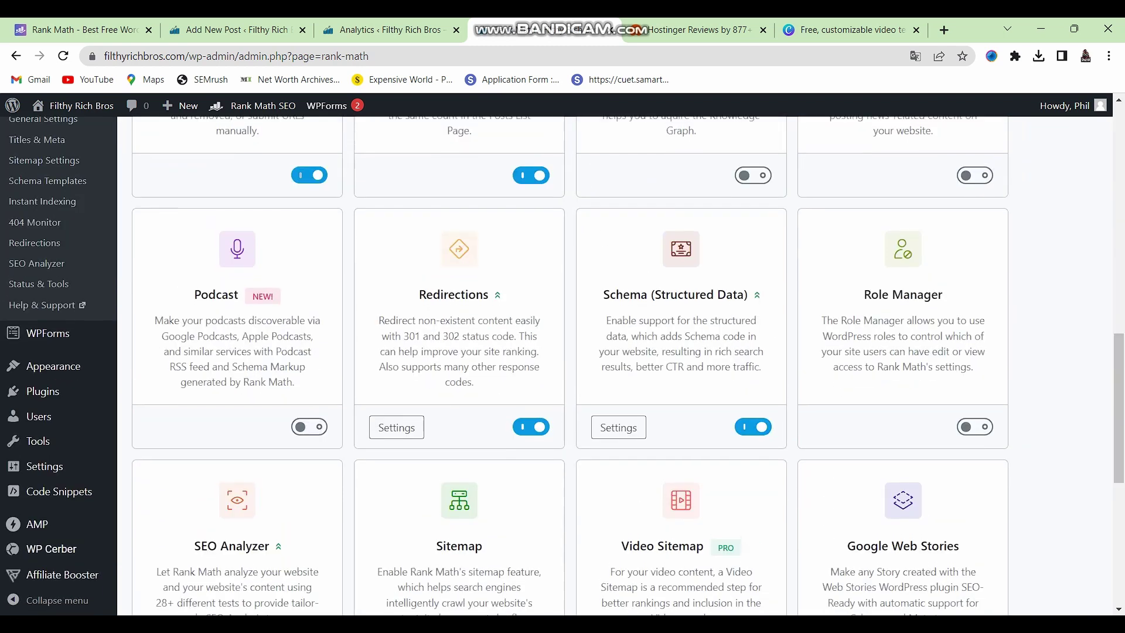
{"action": "scroll", "coordinate": [562, 351], "scroll_direction": "up", "scroll_amount": 8}
{"action": "scroll", "coordinate": [563, 352], "scroll_direction": "down", "scroll_amount": 7}
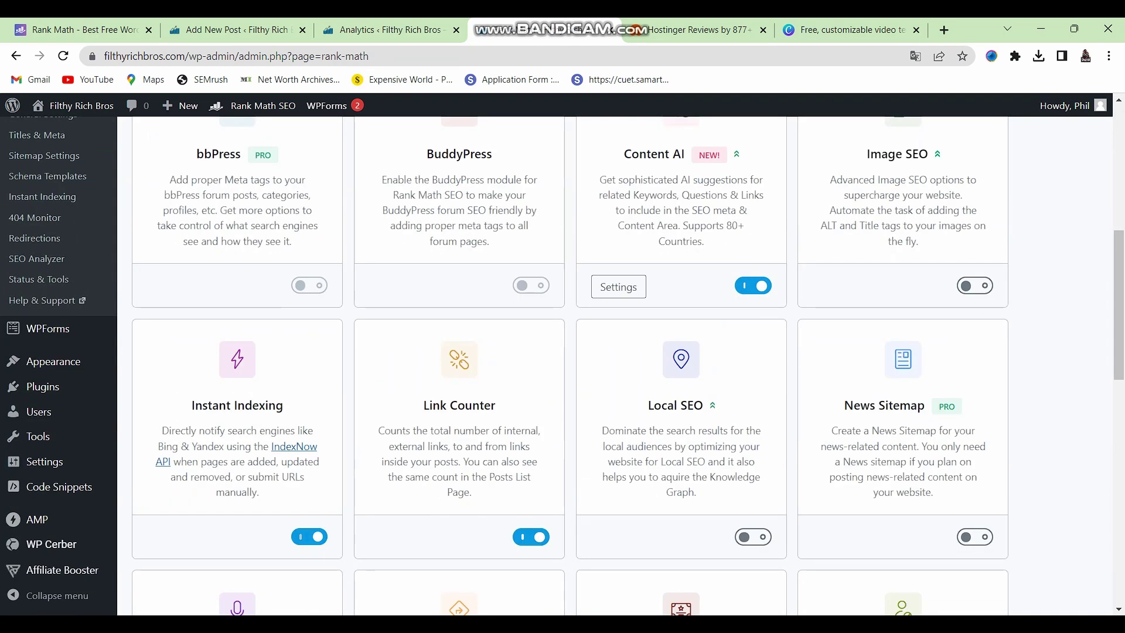
{"action": "scroll", "coordinate": [563, 352], "scroll_direction": "down", "scroll_amount": 12}
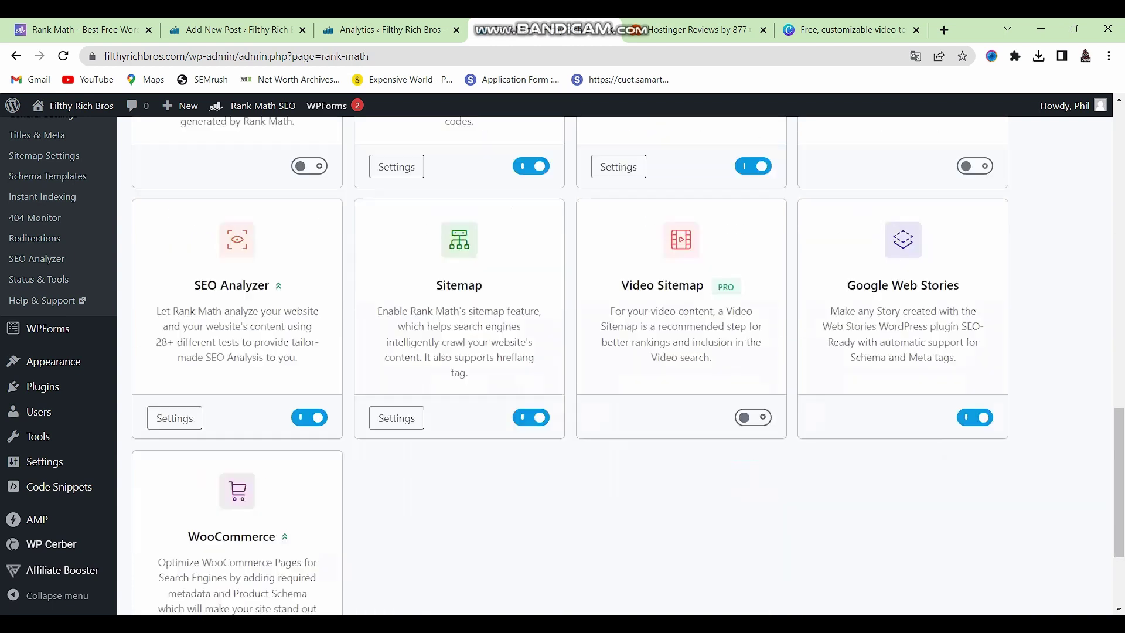
{"action": "scroll", "coordinate": [563, 351], "scroll_direction": "up", "scroll_amount": 3}
{"action": "scroll", "coordinate": [562, 352], "scroll_direction": "up", "scroll_amount": 7}
{"action": "scroll", "coordinate": [562, 352], "scroll_direction": "down", "scroll_amount": 5}
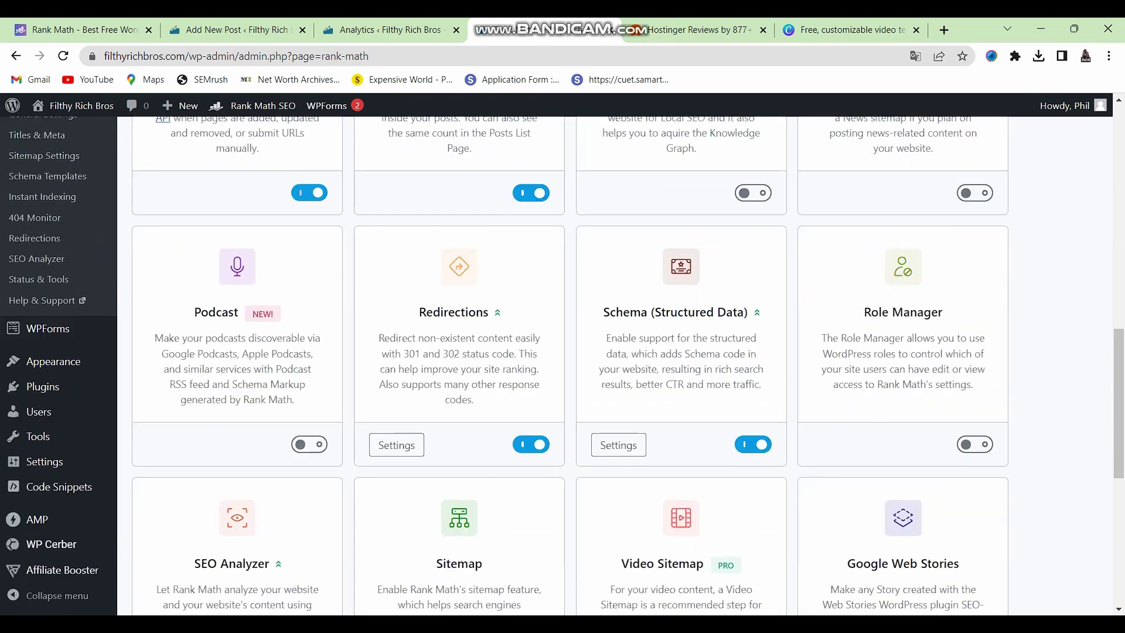
{"action": "double_click", "coordinate": [453, 312]}
{"action": "double_click", "coordinate": [733, 338]}
{"action": "scroll", "coordinate": [563, 352], "scroll_direction": "down", "scroll_amount": 7}
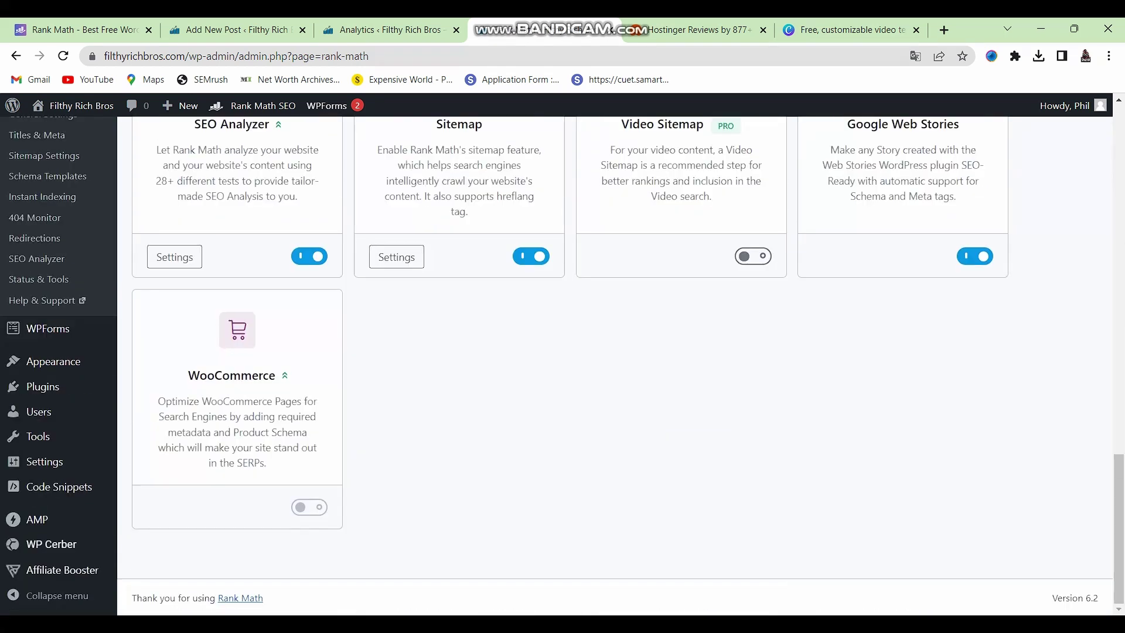
{"action": "scroll", "coordinate": [563, 352], "scroll_direction": "up", "scroll_amount": 4}
{"action": "scroll", "coordinate": [563, 352], "scroll_direction": "up", "scroll_amount": 2}
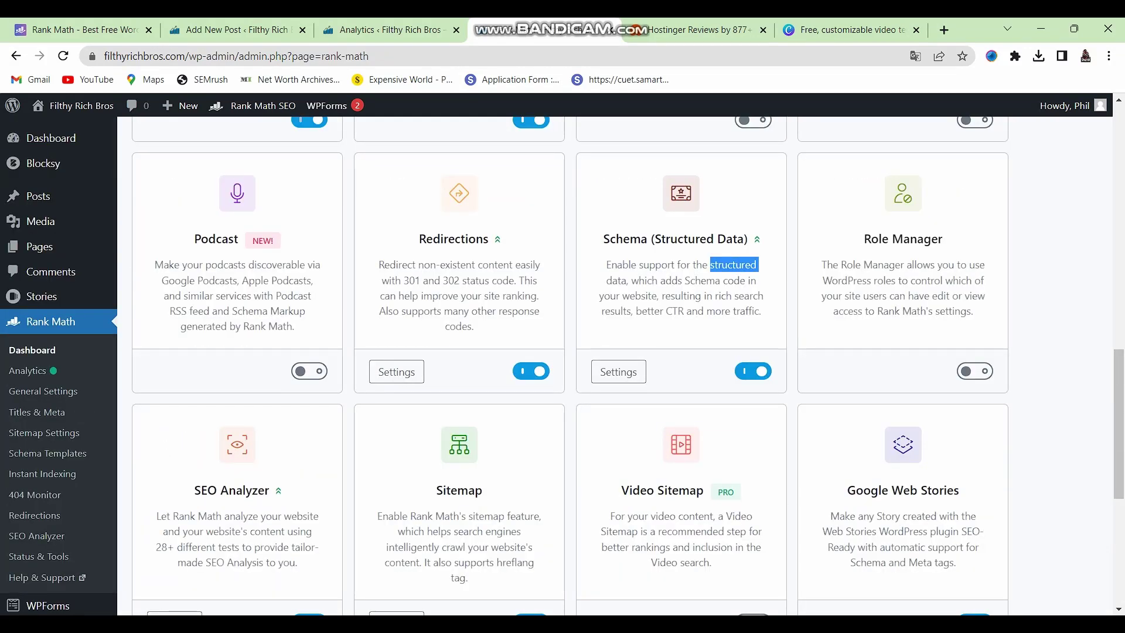
Step: Skim the Rank Math module cards once more, from 404 Monitor through Local SEO down to WooCommerce
{"action": "scroll", "coordinate": [562, 352], "scroll_direction": "up", "scroll_amount": 10}
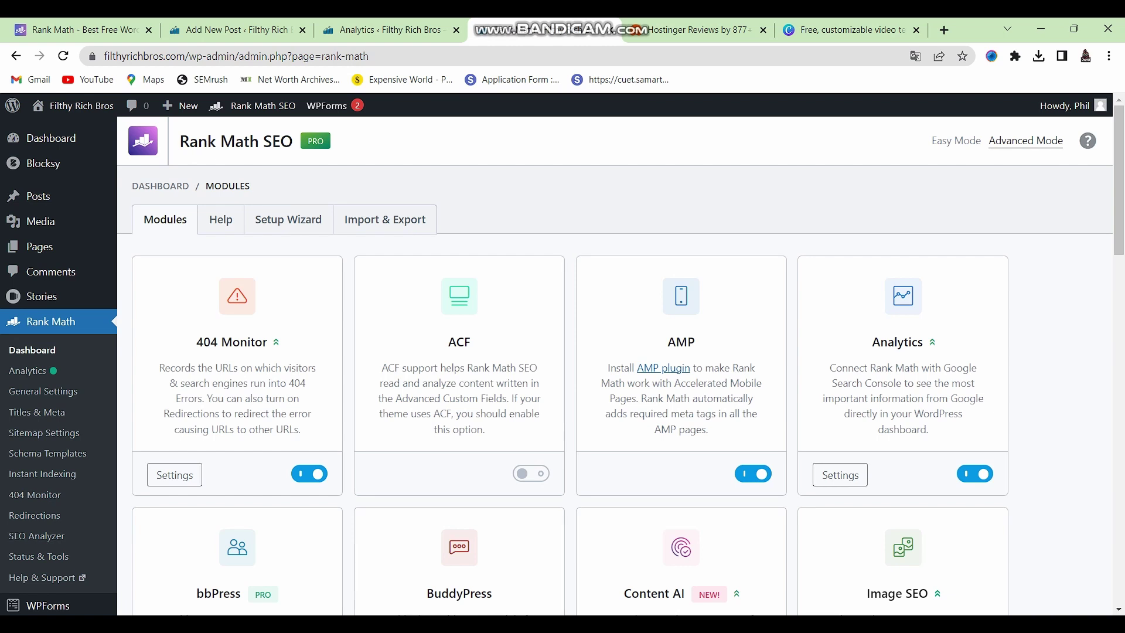
{"action": "scroll", "coordinate": [563, 363], "scroll_direction": "down", "scroll_amount": 6}
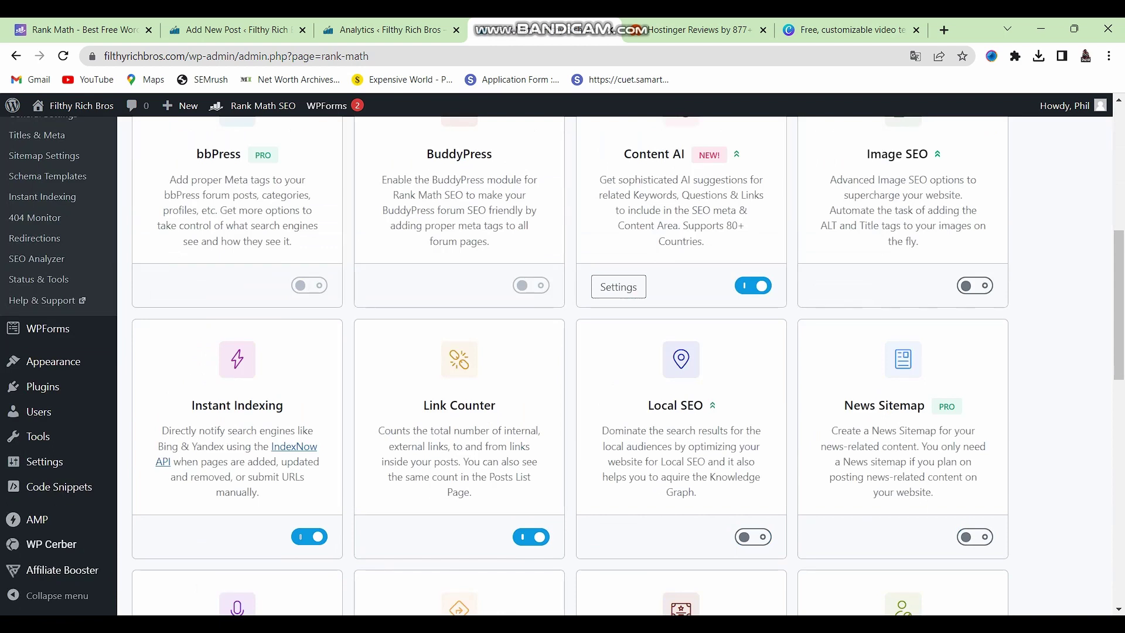
{"action": "scroll", "coordinate": [563, 363], "scroll_direction": "up", "scroll_amount": 5}
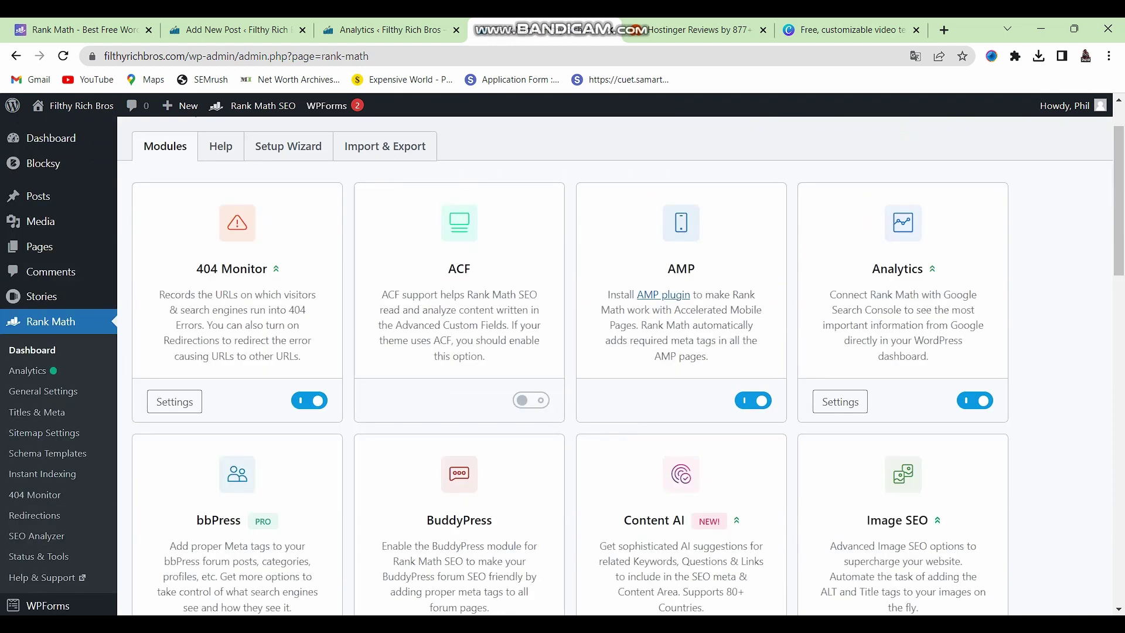
{"action": "scroll", "coordinate": [563, 363], "scroll_direction": "up", "scroll_amount": 1}
{"action": "scroll", "coordinate": [615, 364], "scroll_direction": "down", "scroll_amount": 12}
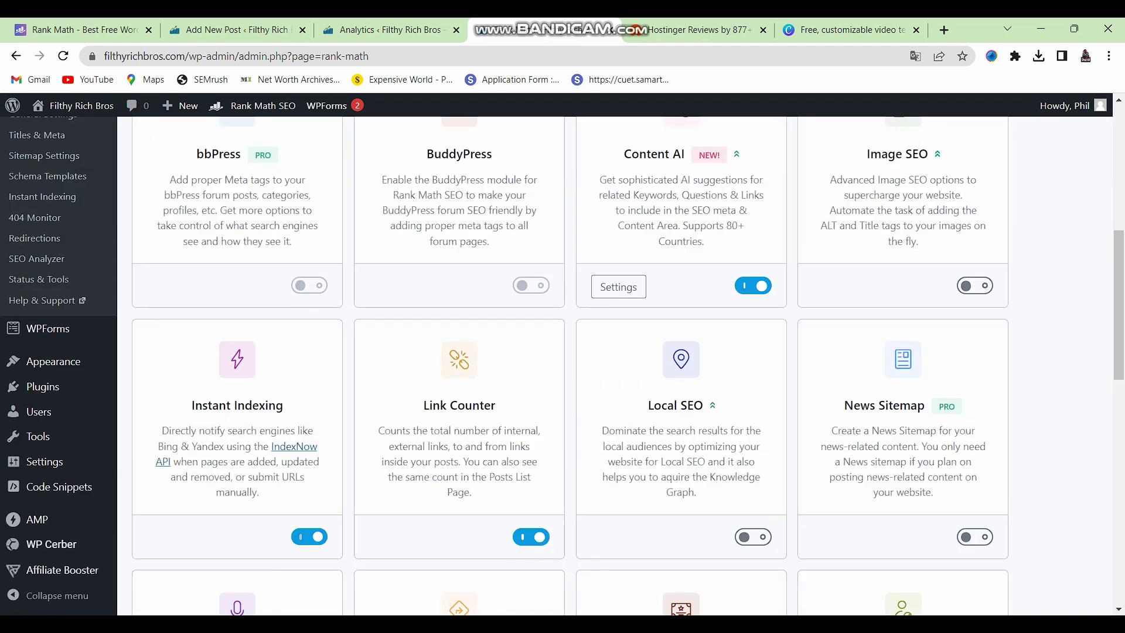
{"action": "double_click", "coordinate": [754, 518]}
{"action": "scroll", "coordinate": [615, 363], "scroll_direction": "down", "scroll_amount": 5}
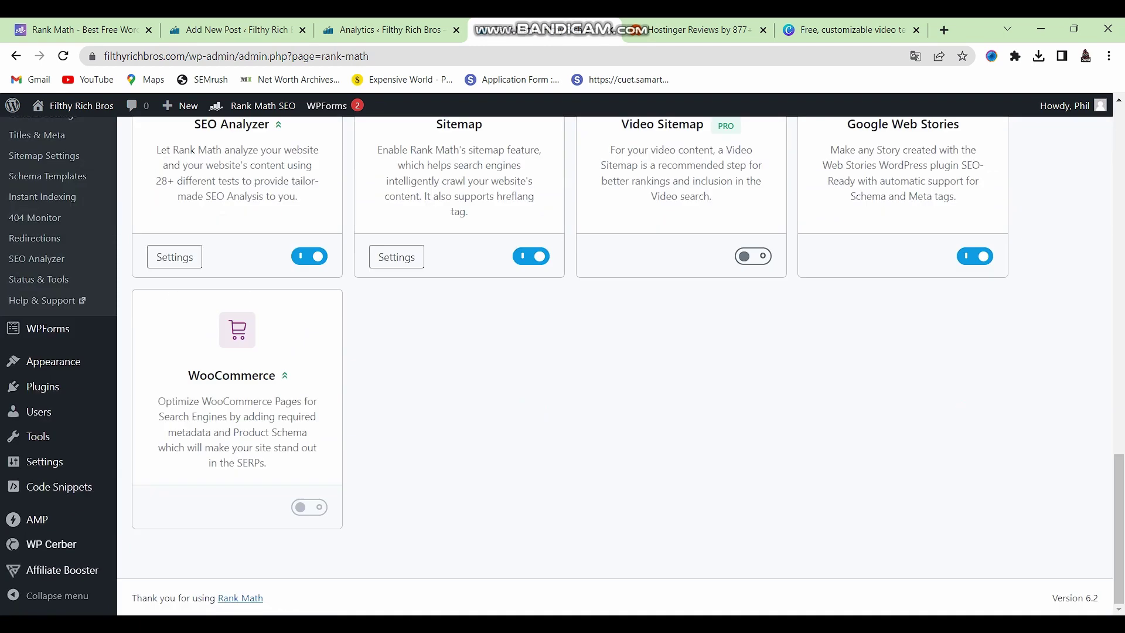
{"action": "scroll", "coordinate": [615, 364], "scroll_direction": "up", "scroll_amount": 17}
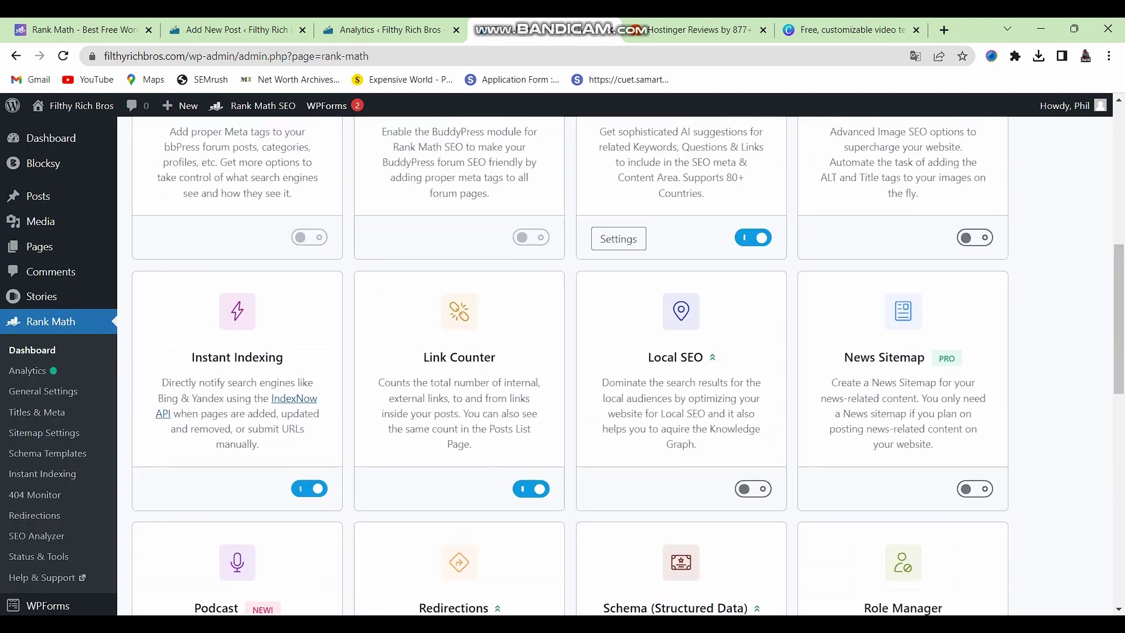
{"action": "scroll", "coordinate": [615, 364], "scroll_direction": "down", "scroll_amount": 8}
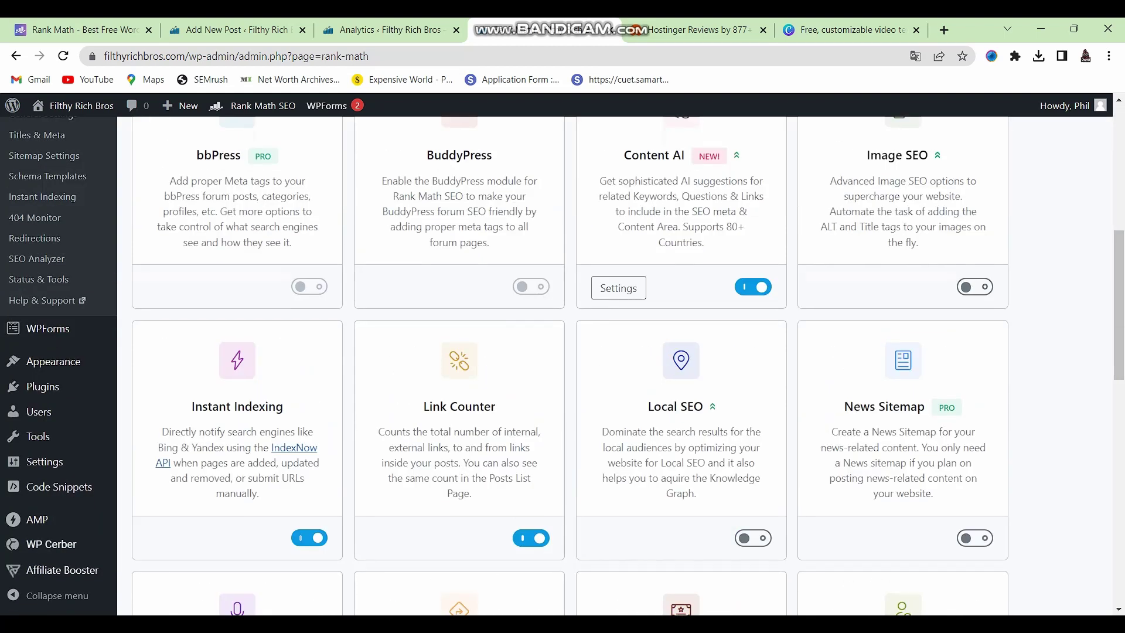
{"action": "scroll", "coordinate": [615, 363], "scroll_direction": "up", "scroll_amount": 8}
{"action": "scroll", "coordinate": [615, 363], "scroll_direction": "down", "scroll_amount": 17}
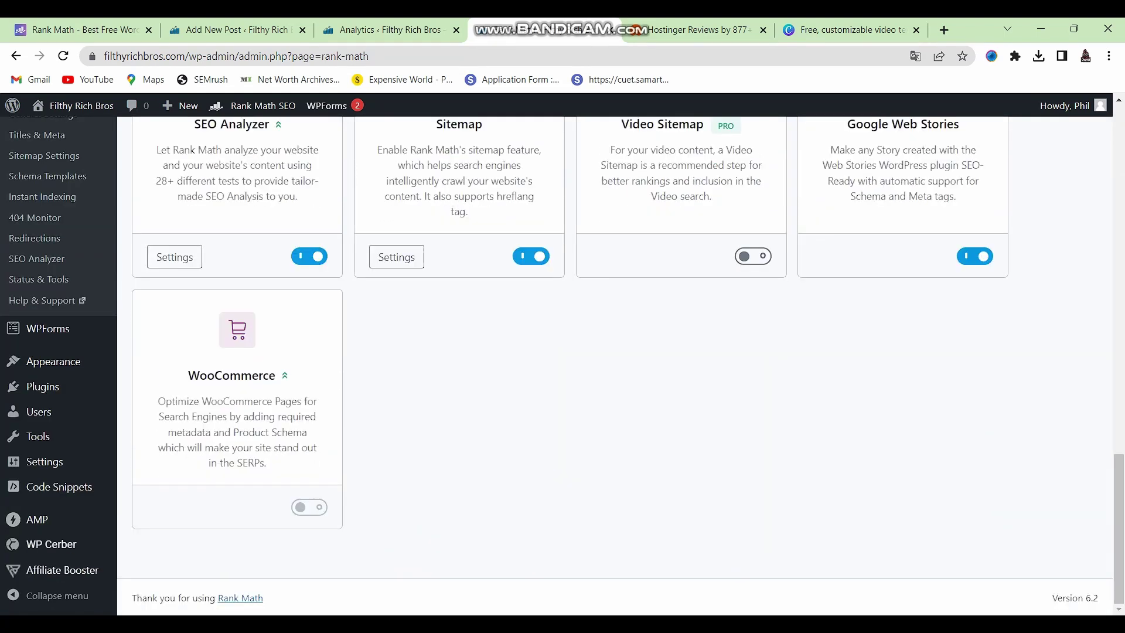
{"action": "scroll", "coordinate": [615, 364], "scroll_direction": "up", "scroll_amount": 5}
{"action": "scroll", "coordinate": [615, 363], "scroll_direction": "down", "scroll_amount": 5}
{"action": "scroll", "coordinate": [615, 363], "scroll_direction": "up", "scroll_amount": 9}
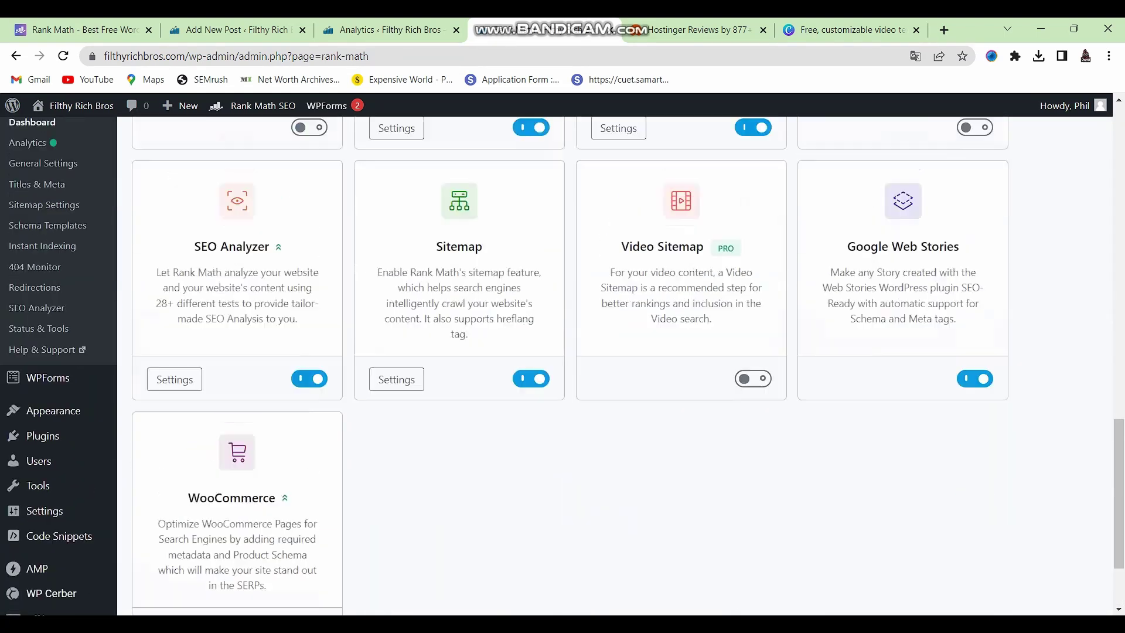
{"action": "scroll", "coordinate": [615, 363], "scroll_direction": "down", "scroll_amount": 6}
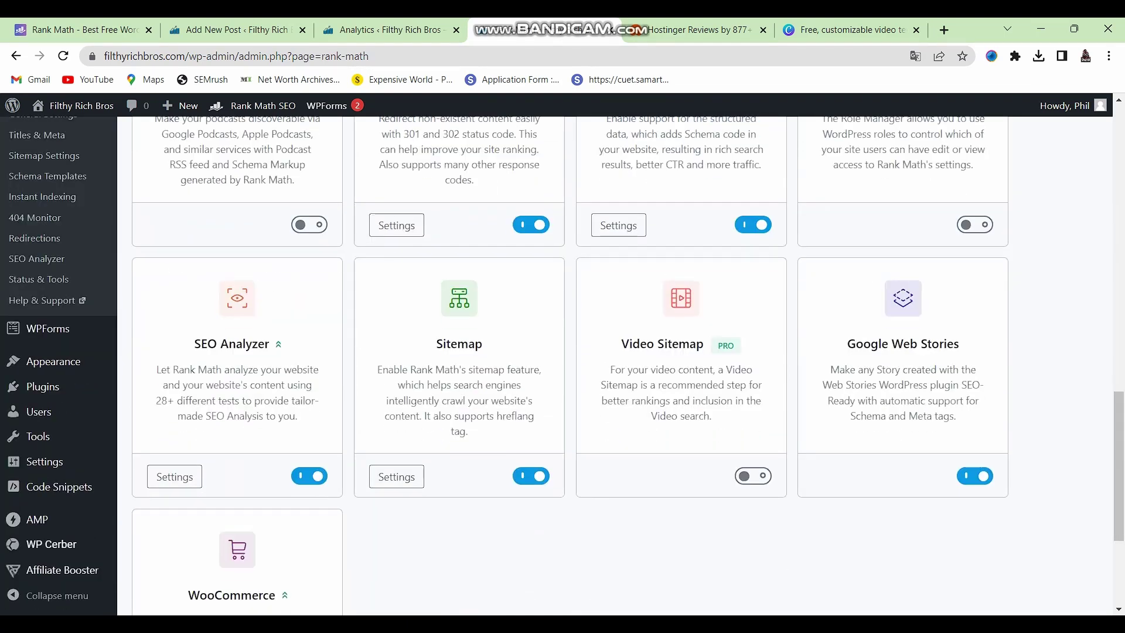
Step: Point out the Google Web Stories module among the module cards and examine its SEO support for Stories
{"action": "left_click_drag", "start_coordinate": [847, 344], "coordinate": [960, 344]}
{"action": "left_click", "coordinate": [960, 344]}
{"action": "triple_click", "coordinate": [891, 344]}
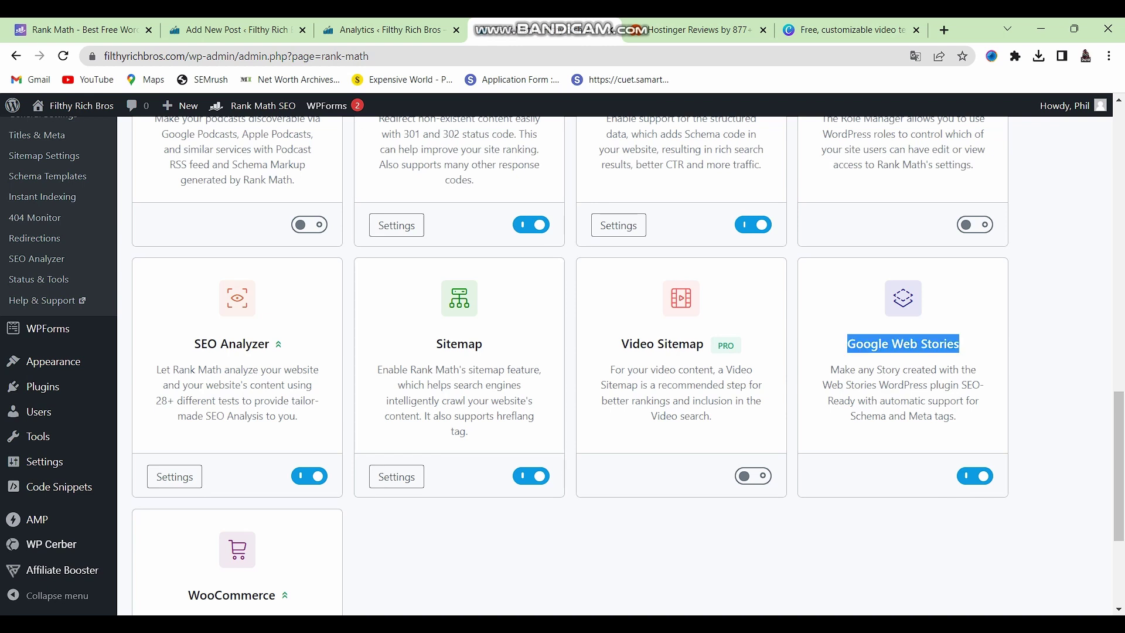
{"action": "left_click", "coordinate": [891, 344]}
{"action": "scroll", "coordinate": [562, 366], "scroll_direction": "up", "scroll_amount": 15}
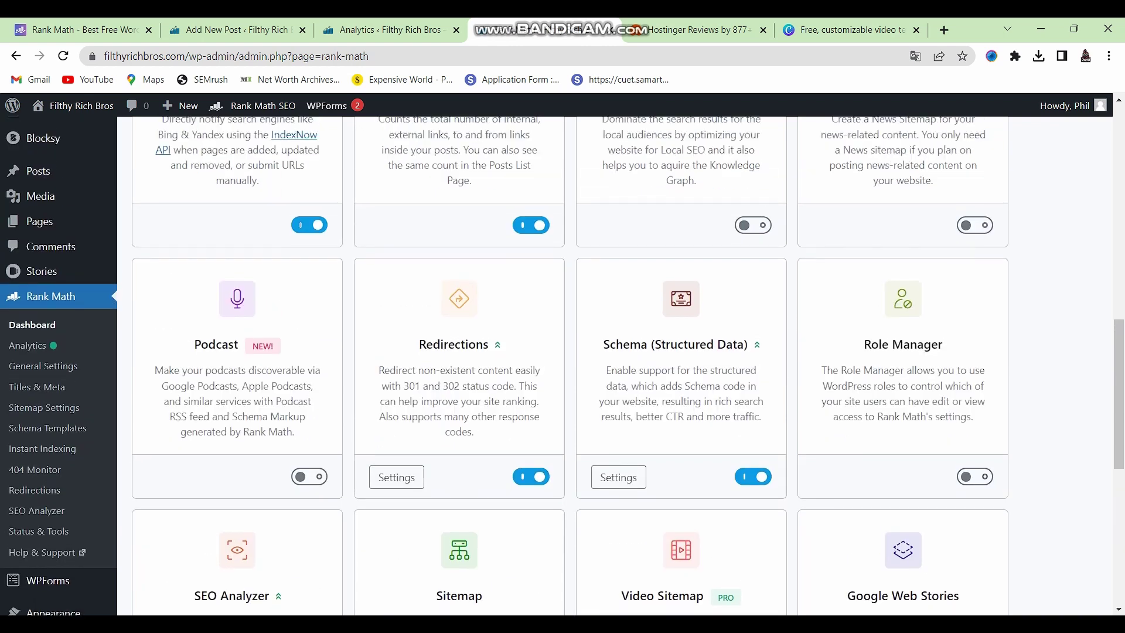
{"action": "scroll", "coordinate": [903, 351], "scroll_direction": "down", "scroll_amount": 15}
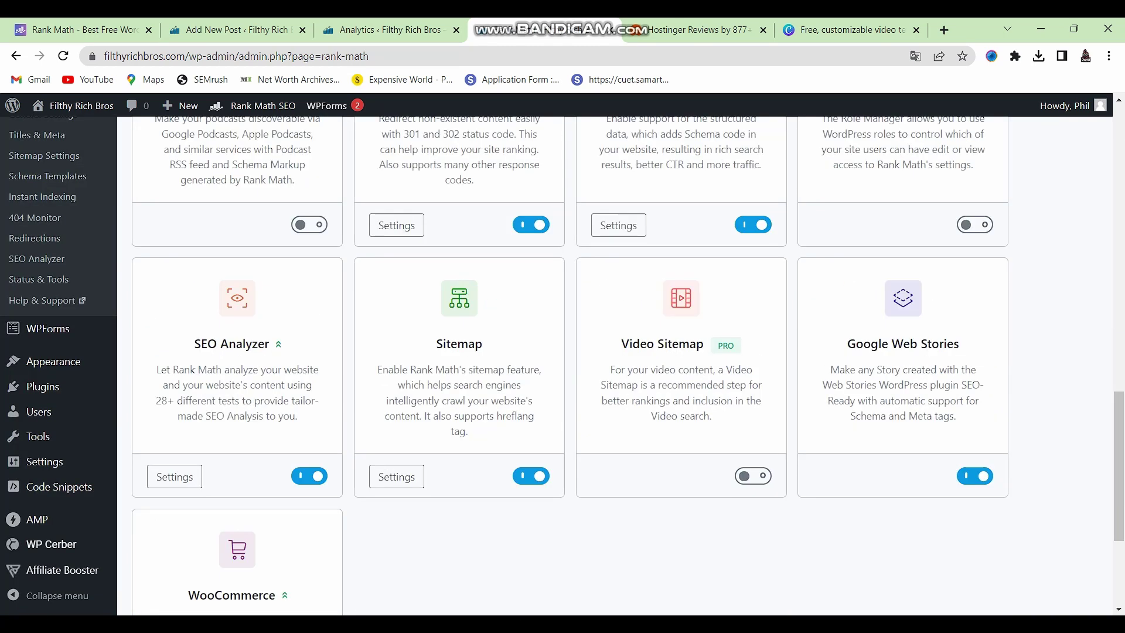
{"action": "left_click_drag", "start_coordinate": [959, 344], "coordinate": [848, 344]}
{"action": "scroll", "coordinate": [563, 363], "scroll_direction": "up", "scroll_amount": 15}
{"action": "scroll", "coordinate": [562, 363], "scroll_direction": "down", "scroll_amount": 20}
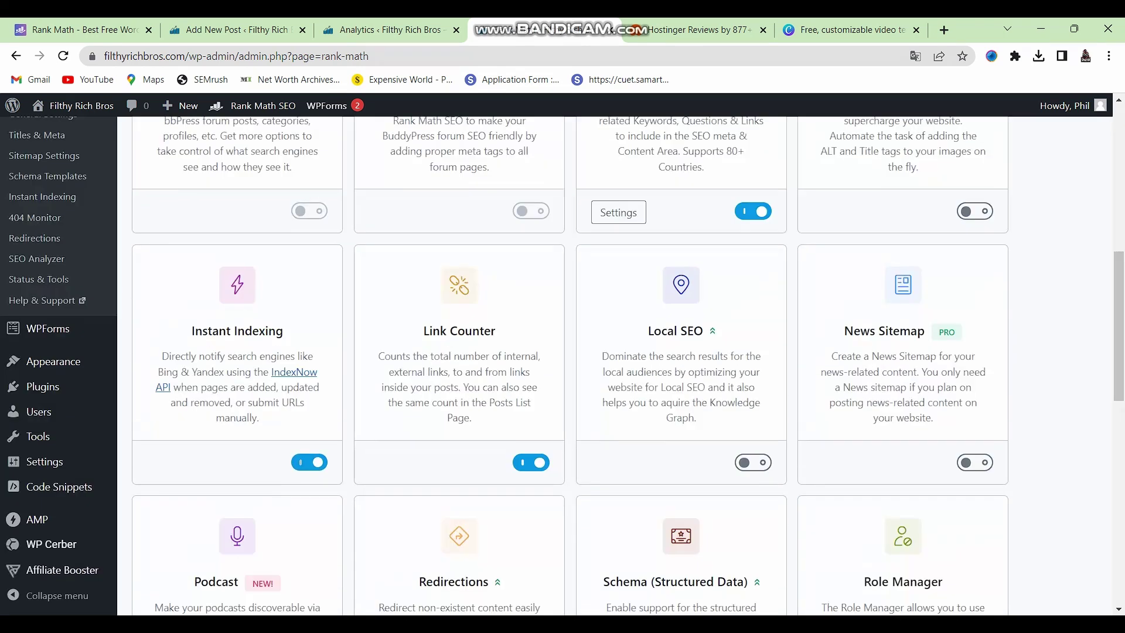
{"action": "scroll", "coordinate": [562, 363], "scroll_direction": "up", "scroll_amount": 6}
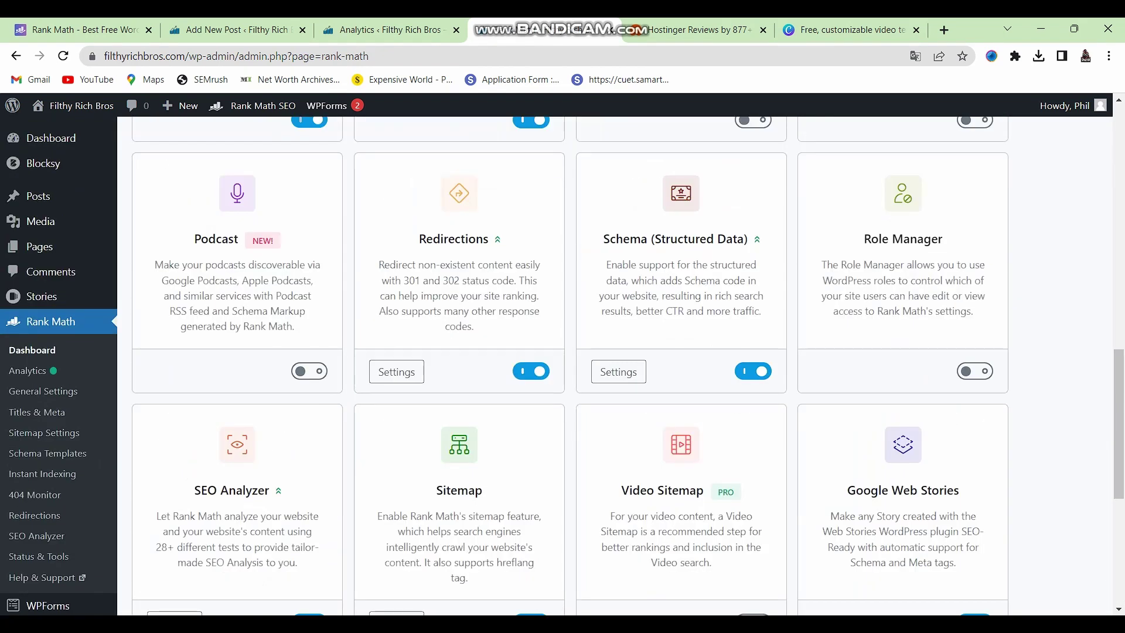
{"action": "double_click", "coordinate": [905, 489]}
{"action": "left_click", "coordinate": [906, 490]}
{"action": "left_click", "coordinate": [905, 490]}
{"action": "scroll", "coordinate": [563, 363], "scroll_direction": "down", "scroll_amount": 5}
{"action": "scroll", "coordinate": [562, 363], "scroll_direction": "up", "scroll_amount": 4}
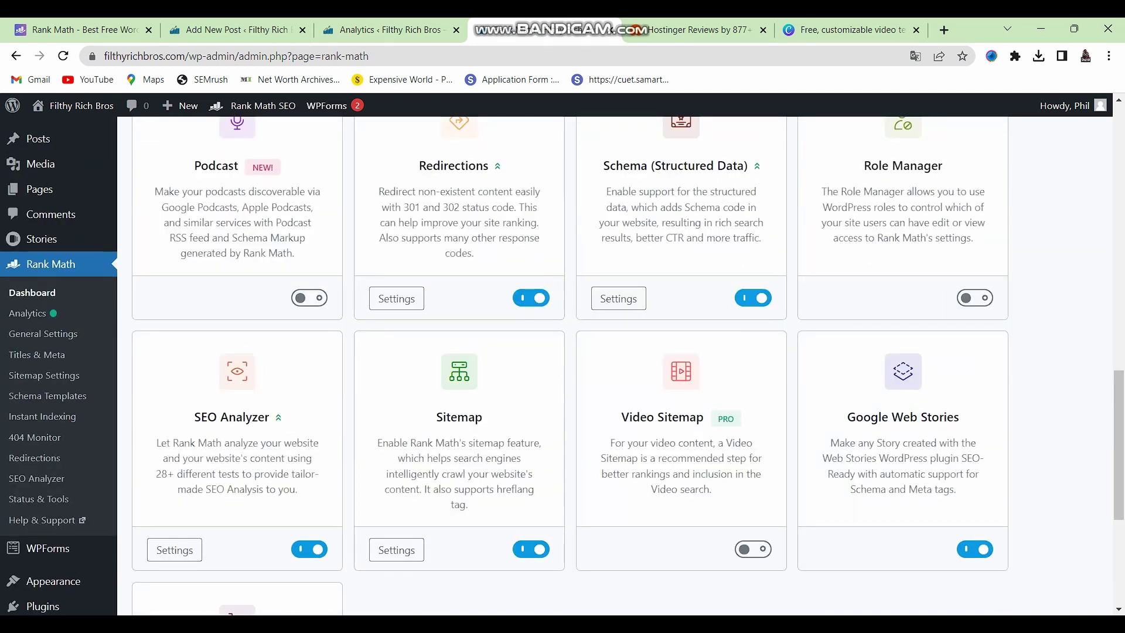
Step: Open Rank Math's sitemap settings and examine the sitemap options for the Stories post type
{"action": "scroll", "coordinate": [562, 364], "scroll_direction": "up", "scroll_amount": 10}
{"action": "scroll", "coordinate": [562, 363], "scroll_direction": "down", "scroll_amount": 6}
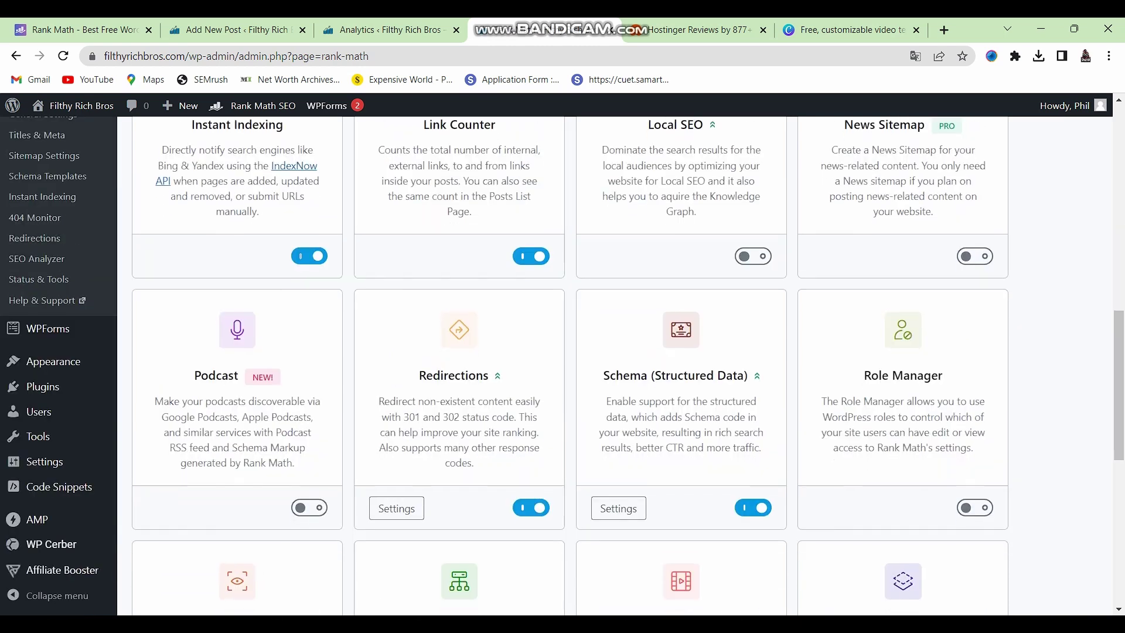
{"action": "scroll", "coordinate": [563, 363], "scroll_direction": "down", "scroll_amount": 7}
{"action": "scroll", "coordinate": [44, 375], "scroll_direction": "up", "scroll_amount": 4}
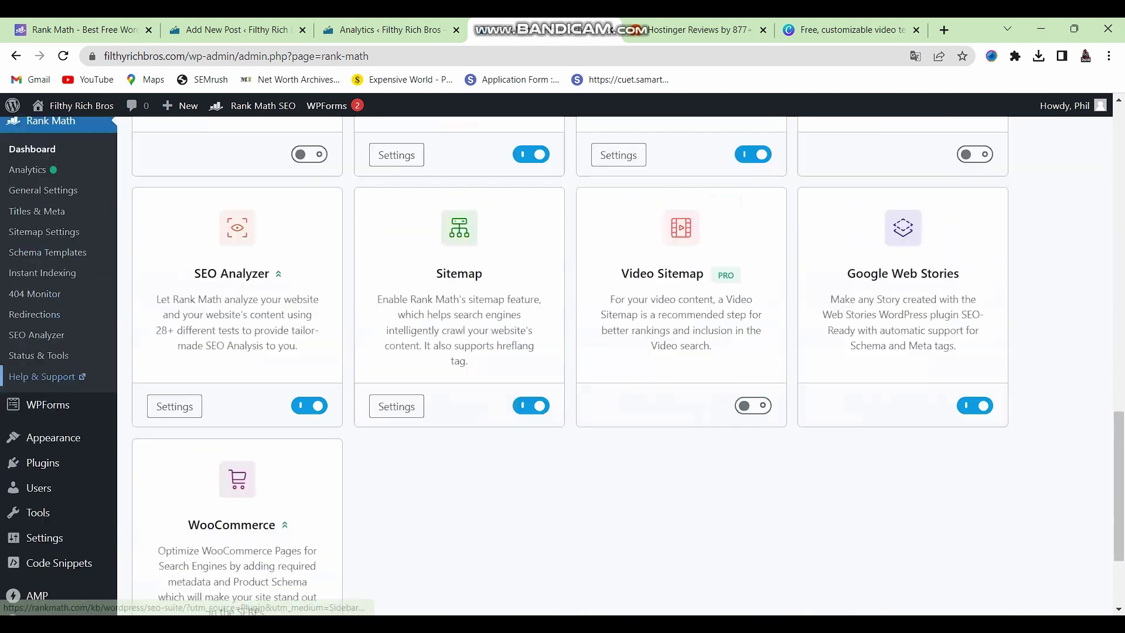
{"action": "scroll", "coordinate": [44, 375], "scroll_direction": "up", "scroll_amount": 5}
{"action": "left_click", "coordinate": [44, 375]}
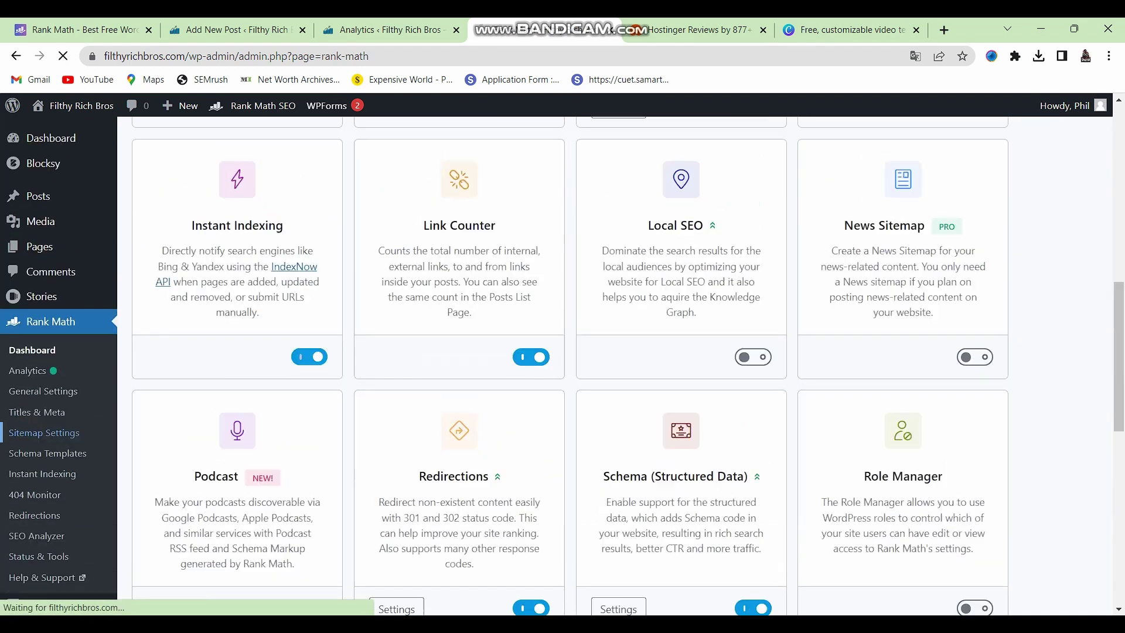
{"action": "scroll", "coordinate": [176, 350], "scroll_direction": "down", "scroll_amount": 2}
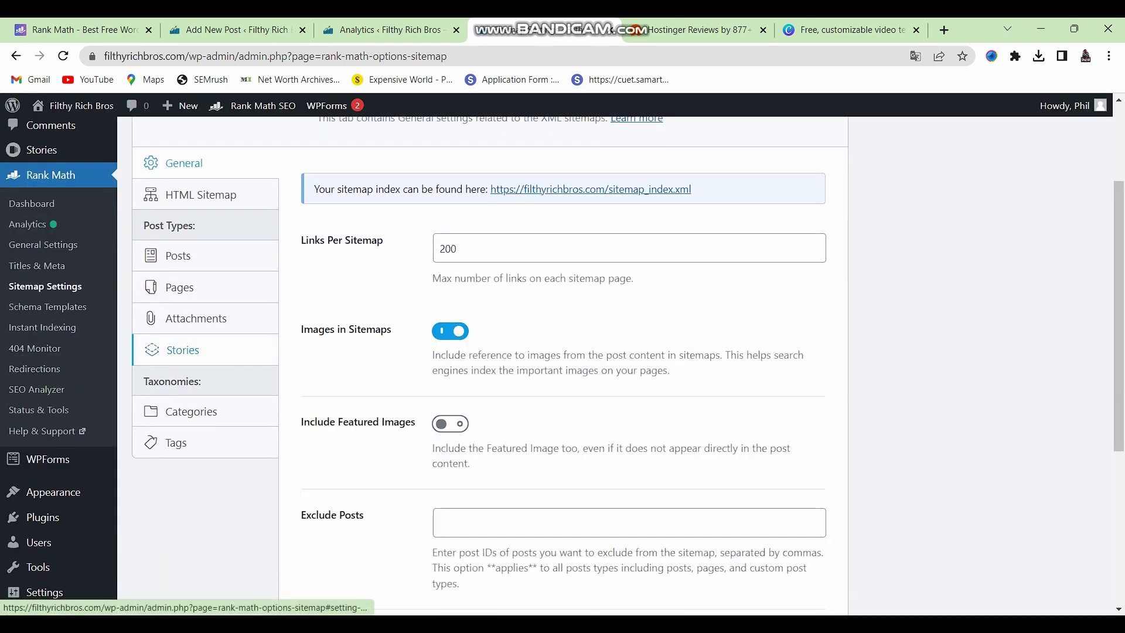
{"action": "left_click", "coordinate": [176, 349]}
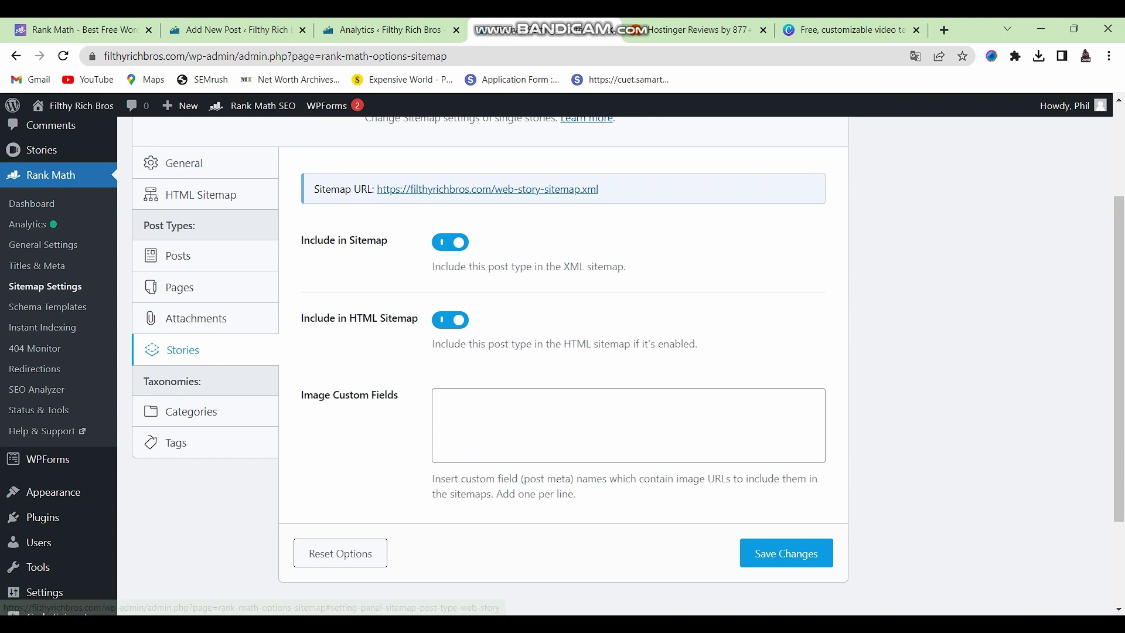
{"action": "scroll", "coordinate": [176, 350], "scroll_direction": "up", "scroll_amount": 3}
{"action": "scroll", "coordinate": [562, 363], "scroll_direction": "down", "scroll_amount": 3}
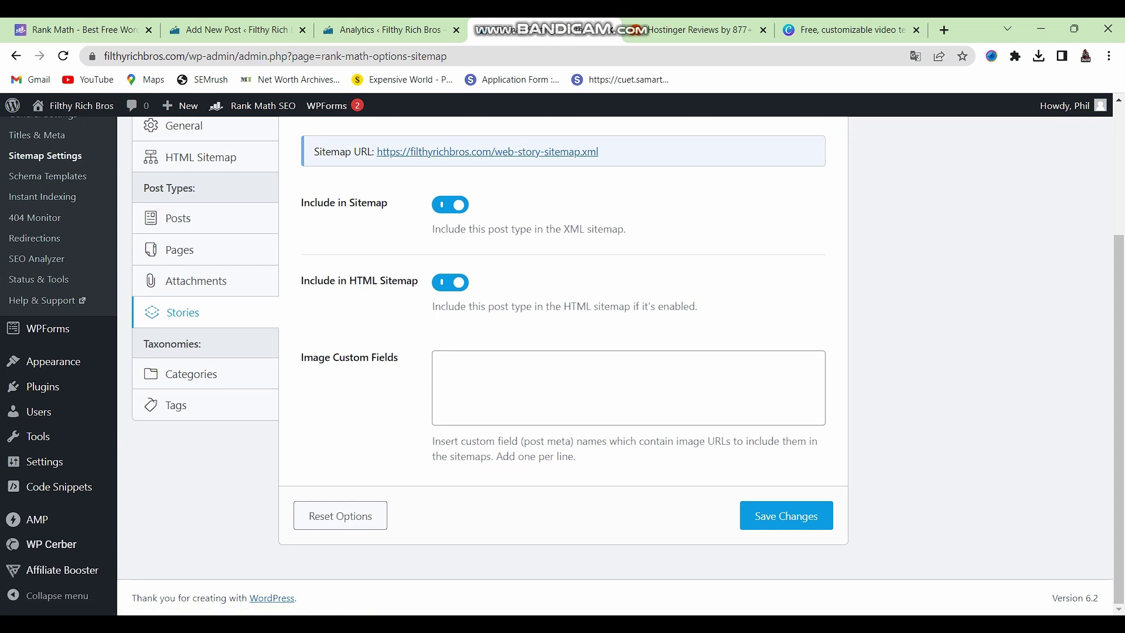
{"action": "scroll", "coordinate": [563, 363], "scroll_direction": "up", "scroll_amount": 2}
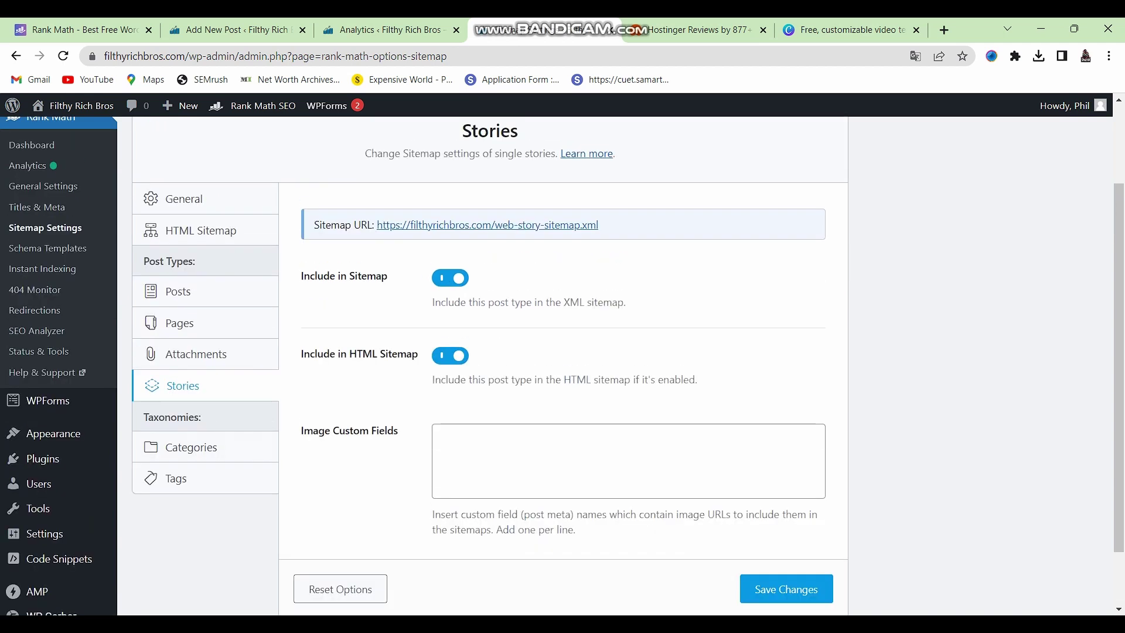
{"action": "scroll", "coordinate": [563, 363], "scroll_direction": "up", "scroll_amount": 2}
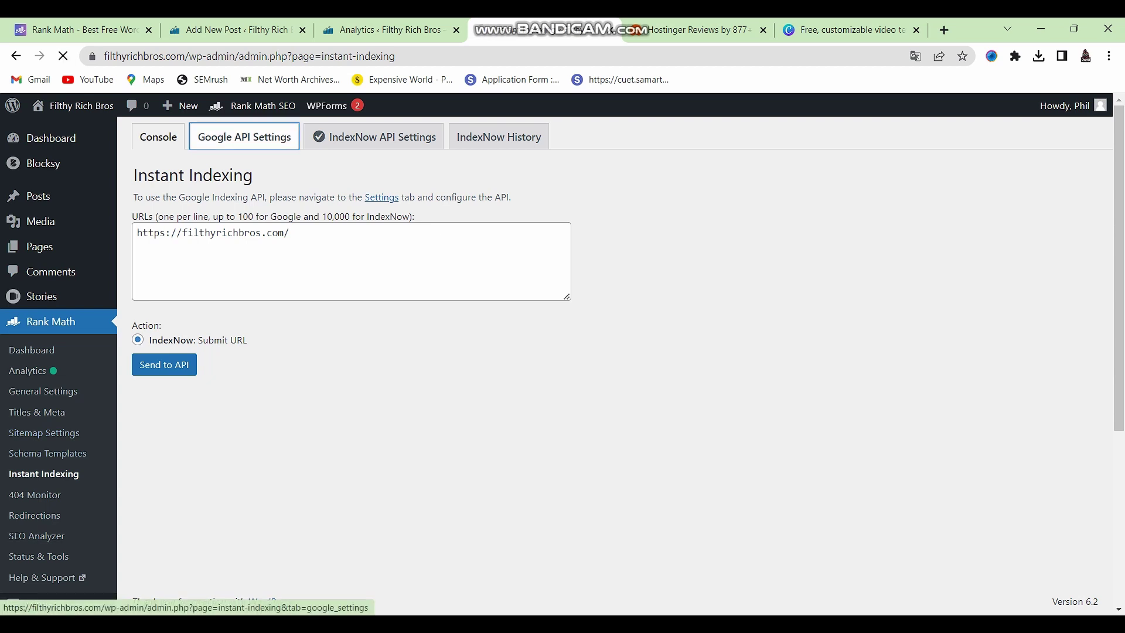
Step: Show the Google API settings for Instant Indexing and point out the Google JSON Key field
{"action": "left_click", "coordinate": [244, 137]}
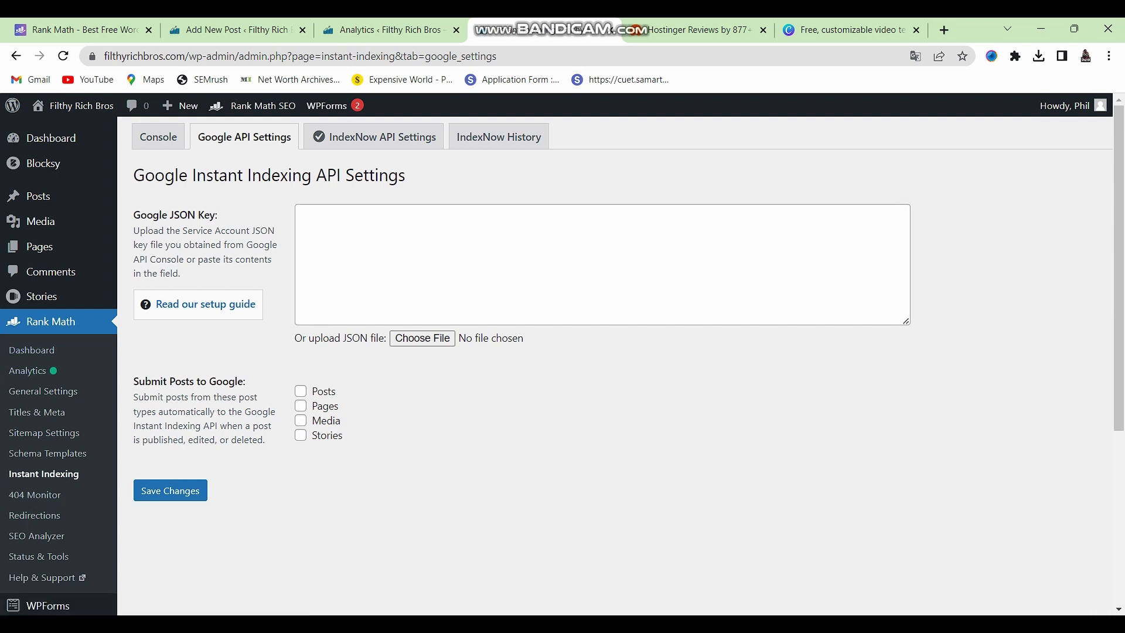
{"action": "left_click", "coordinate": [603, 264]}
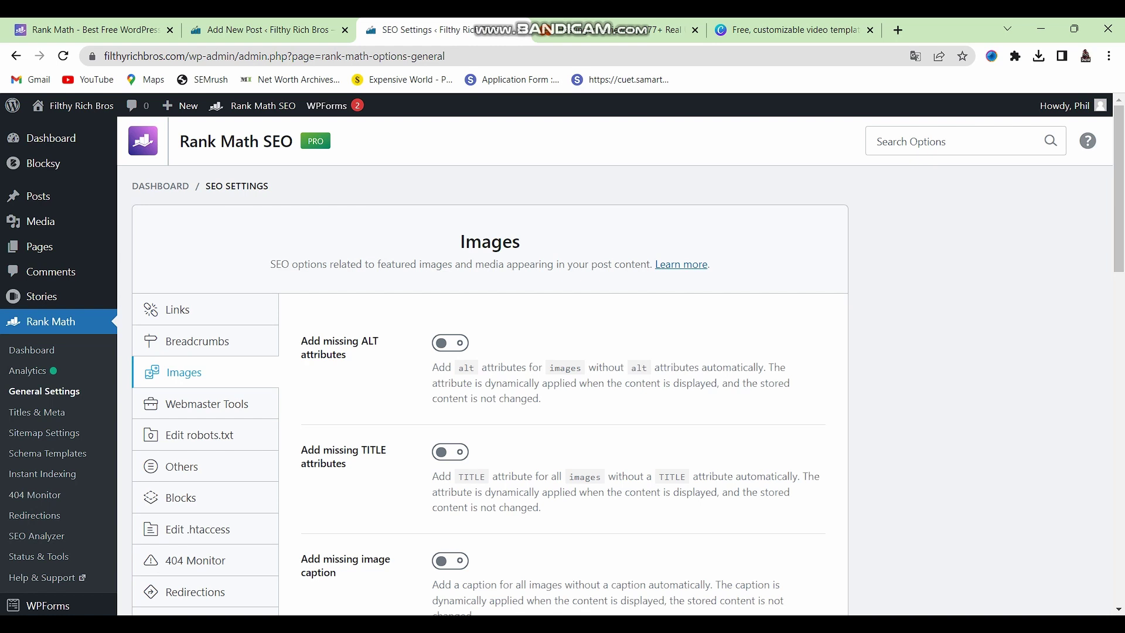
Step: Examine the Images options in the general SEO settings, from missing ALT and TITLE attributes to casing and replacements
{"action": "scroll", "coordinate": [562, 363], "scroll_direction": "down", "scroll_amount": 4}
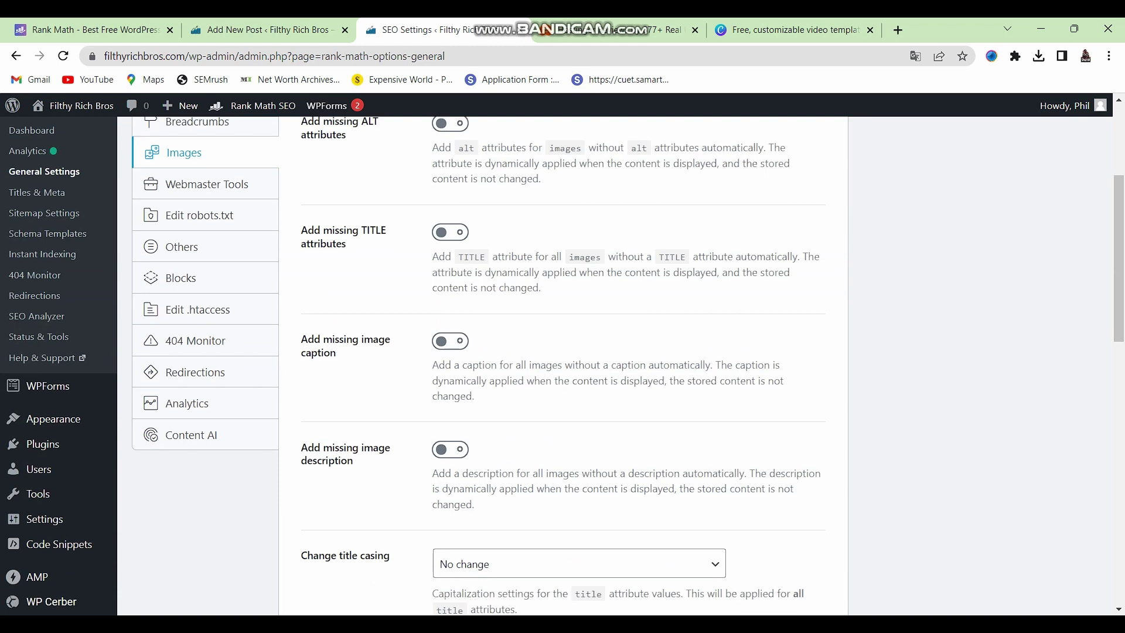
{"action": "scroll", "coordinate": [563, 364], "scroll_direction": "up", "scroll_amount": 4}
{"action": "scroll", "coordinate": [562, 364], "scroll_direction": "down", "scroll_amount": 1}
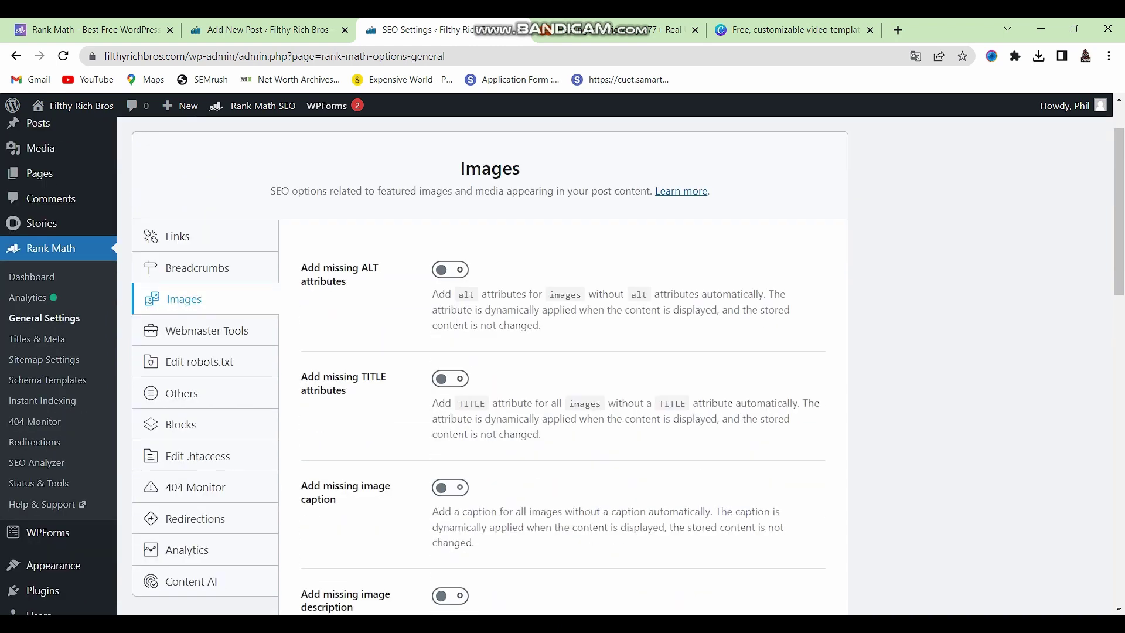
{"action": "scroll", "coordinate": [562, 363], "scroll_direction": "down", "scroll_amount": 2}
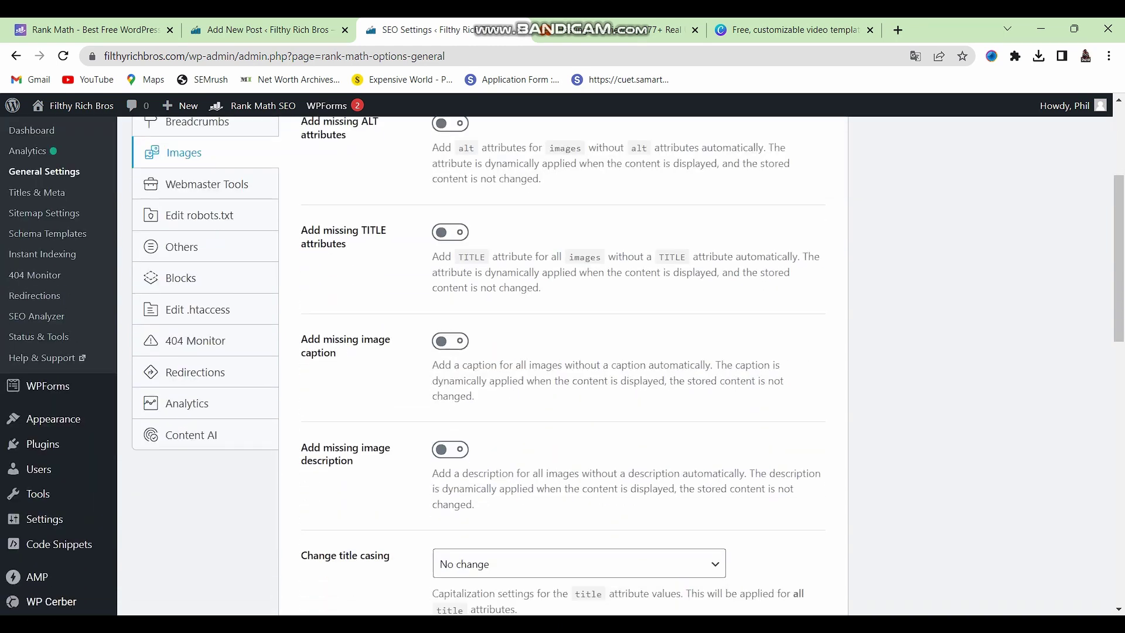
{"action": "scroll", "coordinate": [562, 363], "scroll_direction": "up", "scroll_amount": 4}
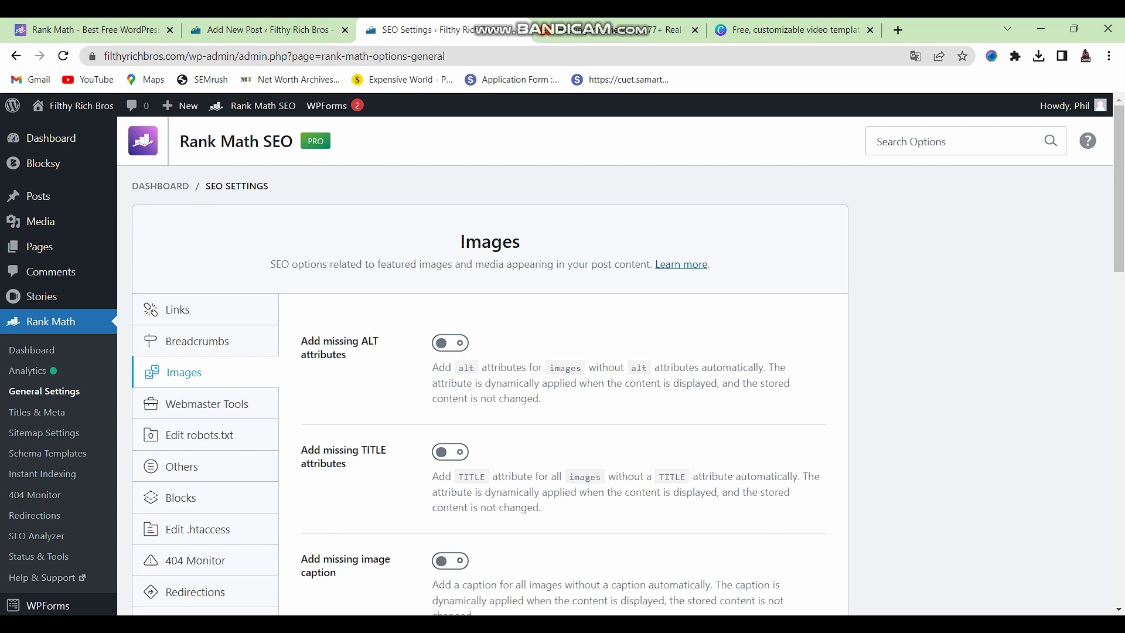
{"action": "scroll", "coordinate": [562, 360], "scroll_direction": "down", "scroll_amount": 5}
{"action": "scroll", "coordinate": [562, 360], "scroll_direction": "up", "scroll_amount": 5}
{"action": "scroll", "coordinate": [563, 360], "scroll_direction": "down", "scroll_amount": 10}
{"action": "scroll", "coordinate": [562, 361], "scroll_direction": "up", "scroll_amount": 5}
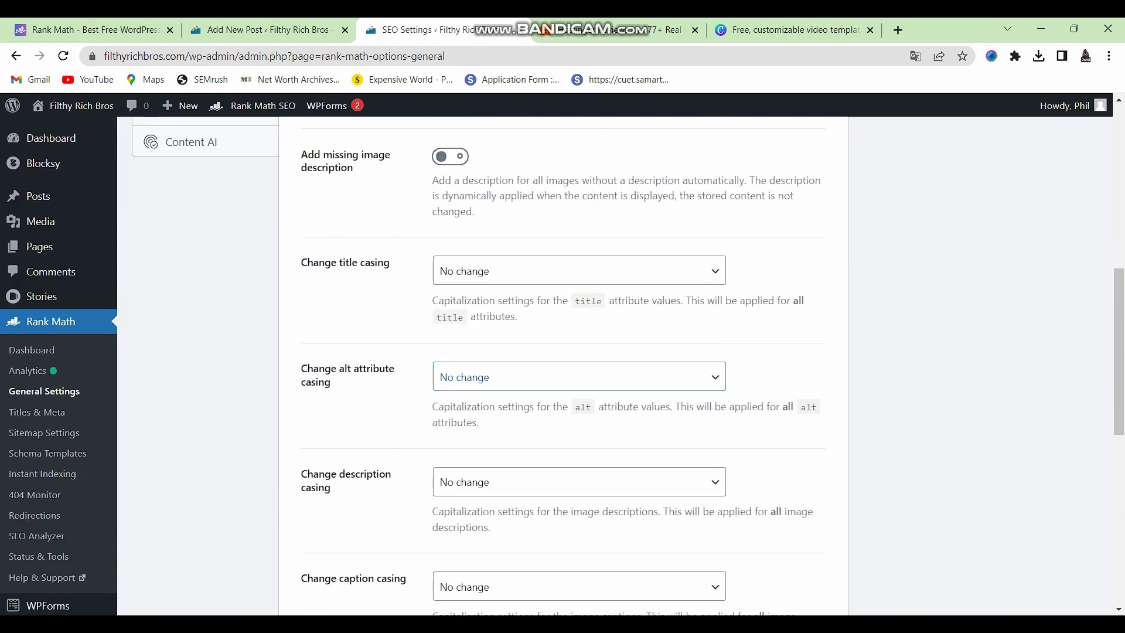
{"action": "scroll", "coordinate": [562, 361], "scroll_direction": "up", "scroll_amount": 5}
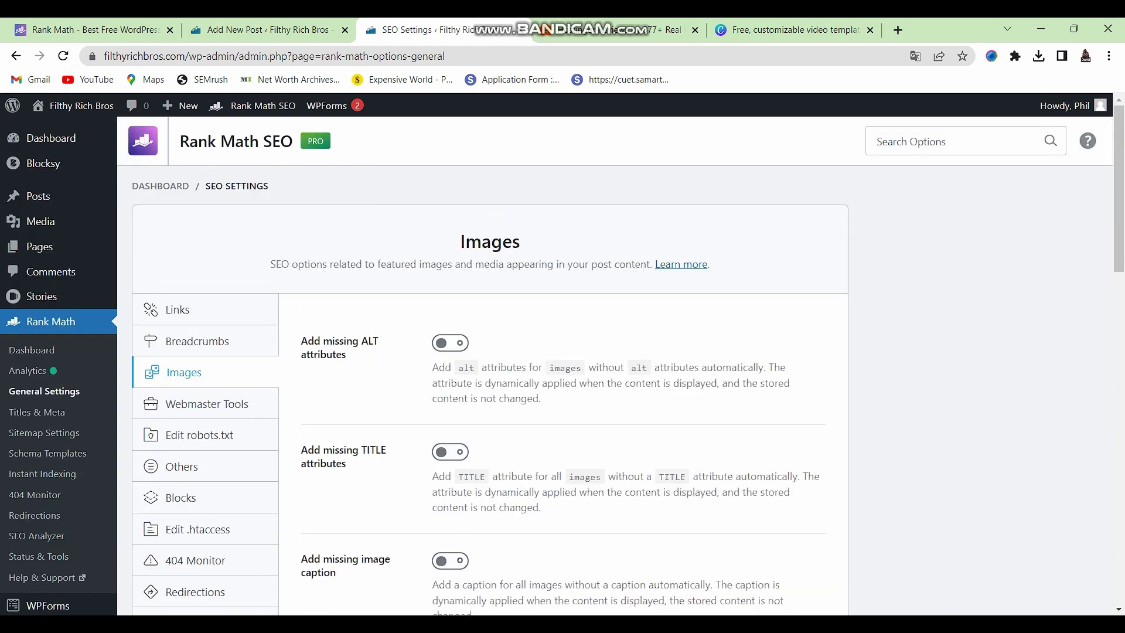
{"action": "scroll", "coordinate": [562, 361], "scroll_direction": "down", "scroll_amount": 15}
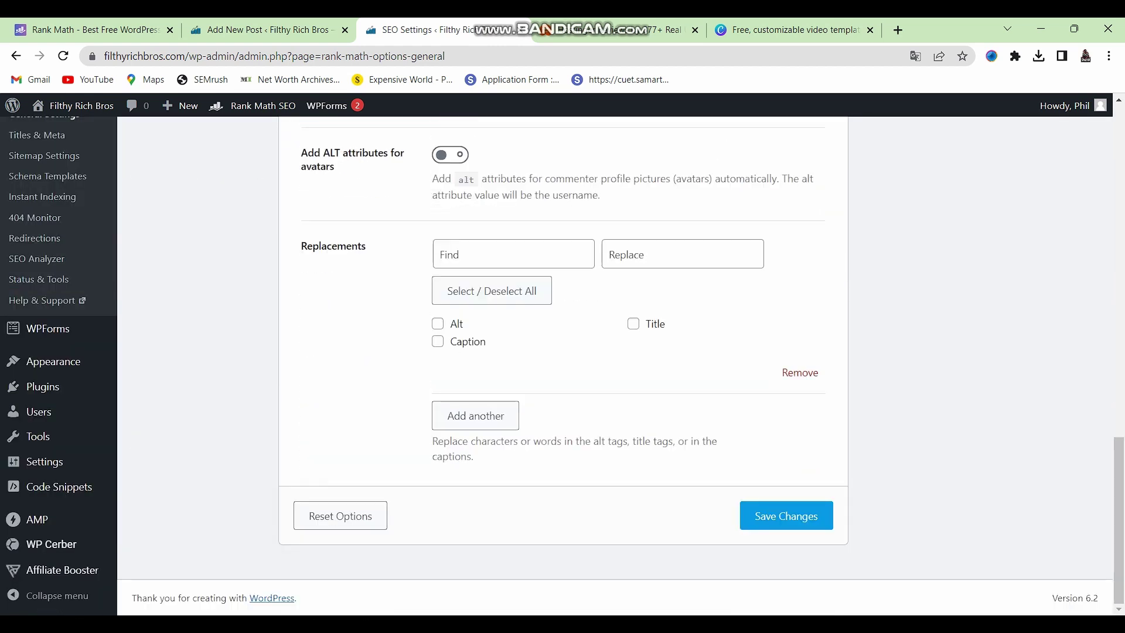
{"action": "scroll", "coordinate": [562, 361], "scroll_direction": "up", "scroll_amount": 15}
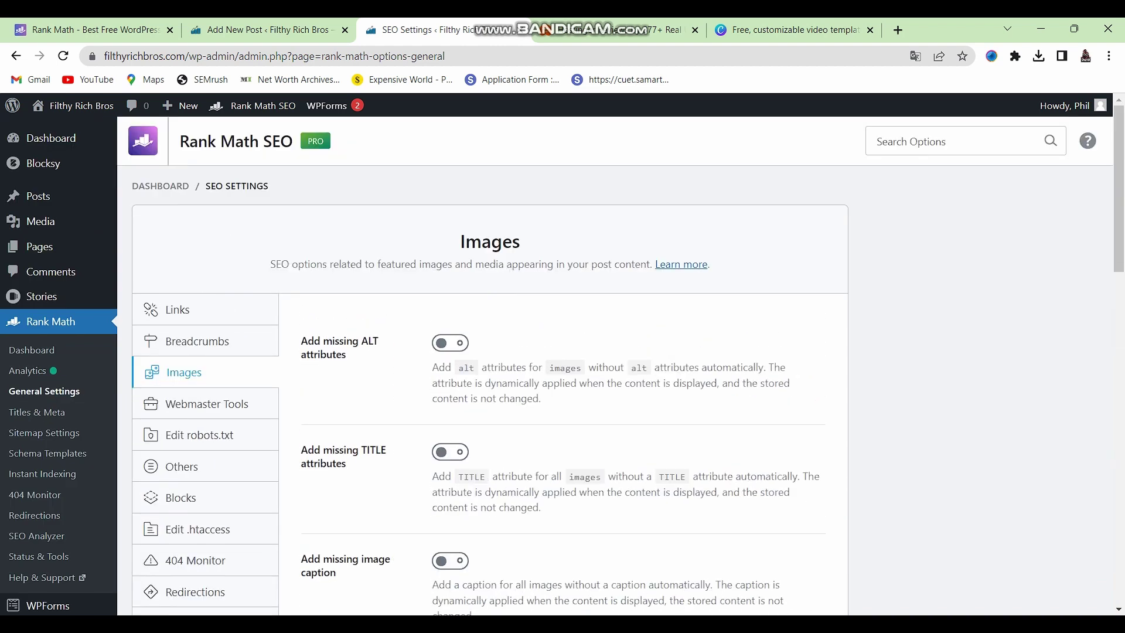
{"action": "scroll", "coordinate": [562, 361], "scroll_direction": "down", "scroll_amount": 4}
{"action": "scroll", "coordinate": [562, 361], "scroll_direction": "up", "scroll_amount": 4}
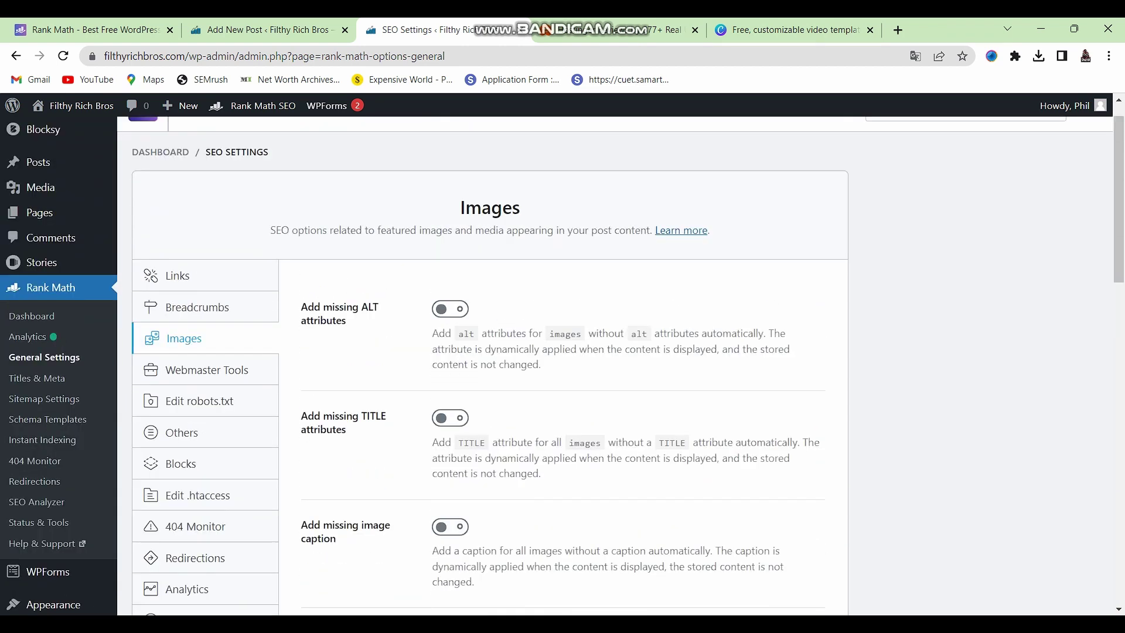
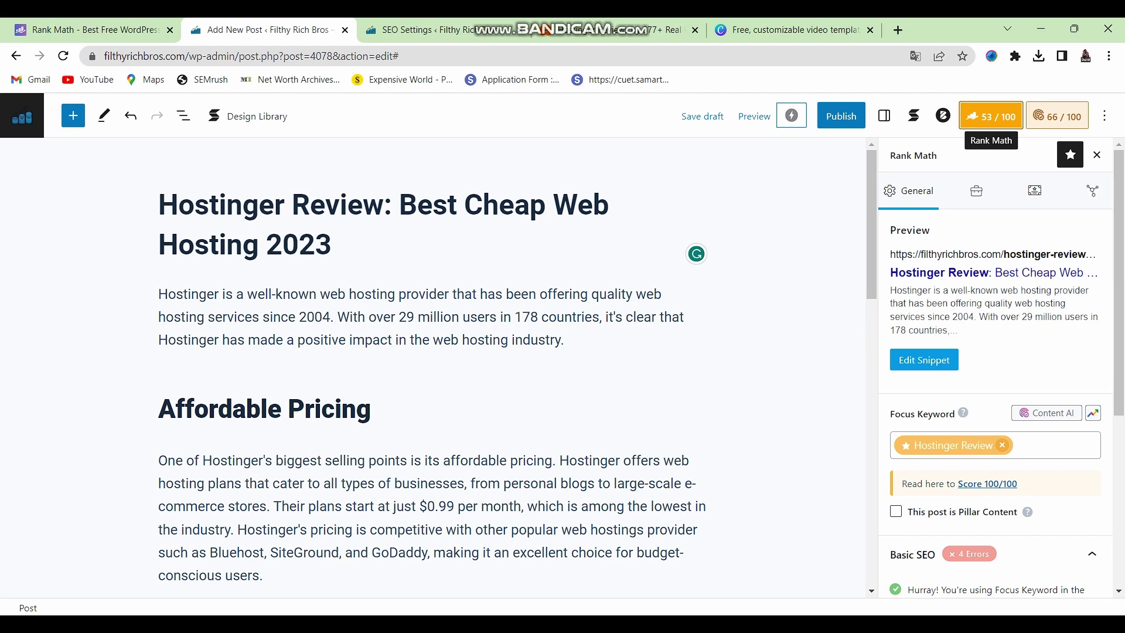
Step: Open Rank Math's dashboard and look through the module cards for the Content AI module
{"action": "left_click", "coordinate": [419, 30]}
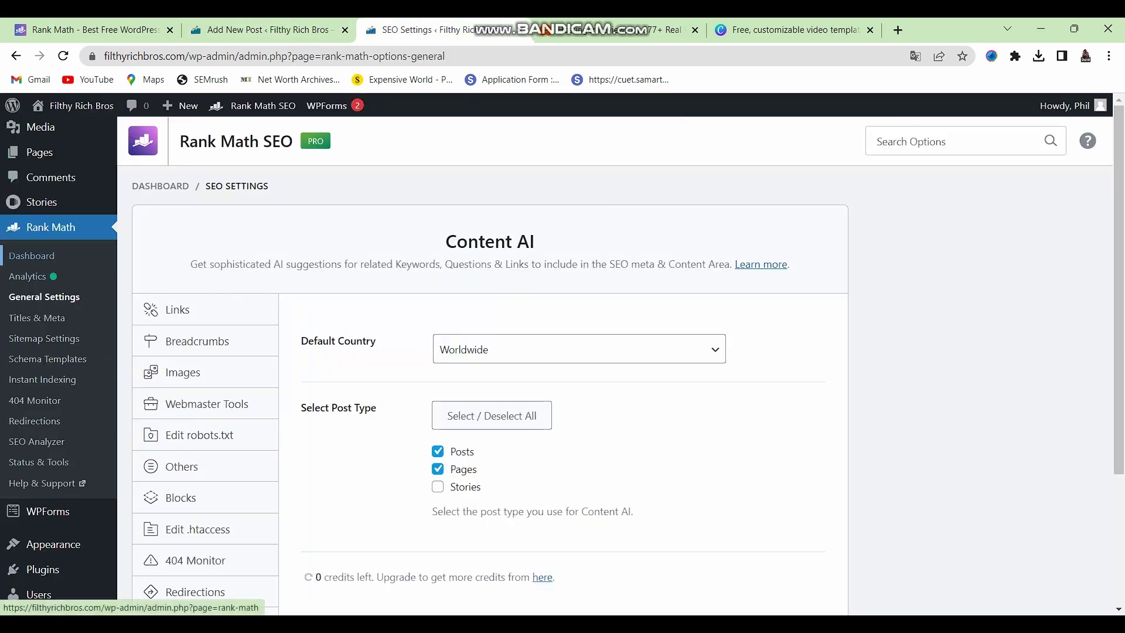
{"action": "key", "text": "Return"}
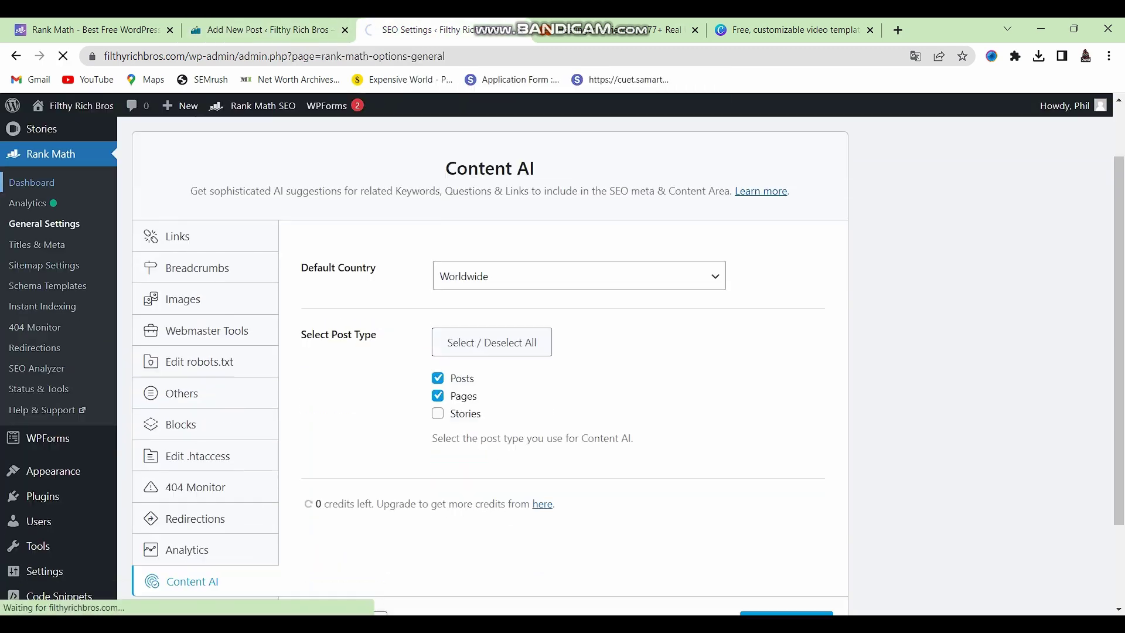
{"action": "scroll", "coordinate": [563, 363], "scroll_direction": "down", "scroll_amount": 16}
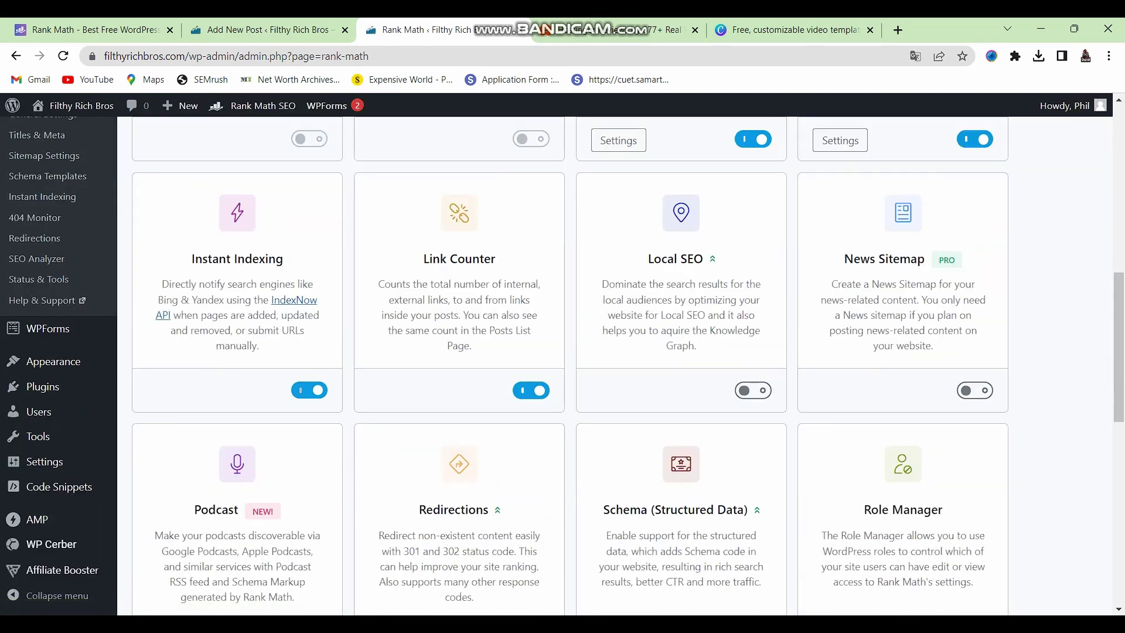
{"action": "scroll", "coordinate": [563, 363], "scroll_direction": "up", "scroll_amount": 16}
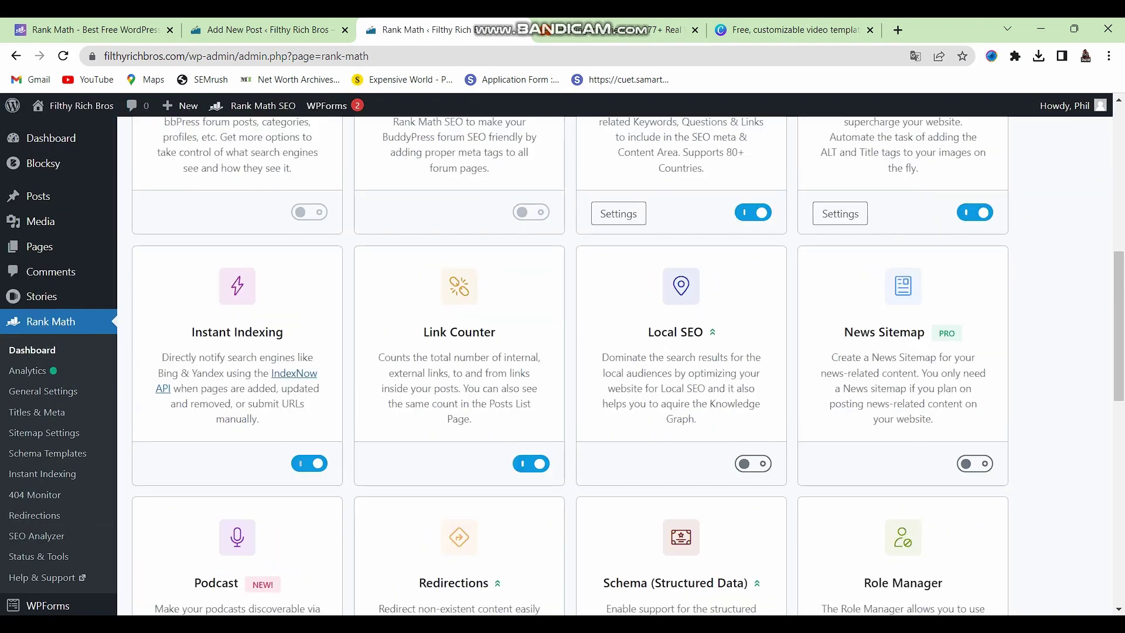
{"action": "scroll", "coordinate": [563, 363], "scroll_direction": "down", "scroll_amount": 20}
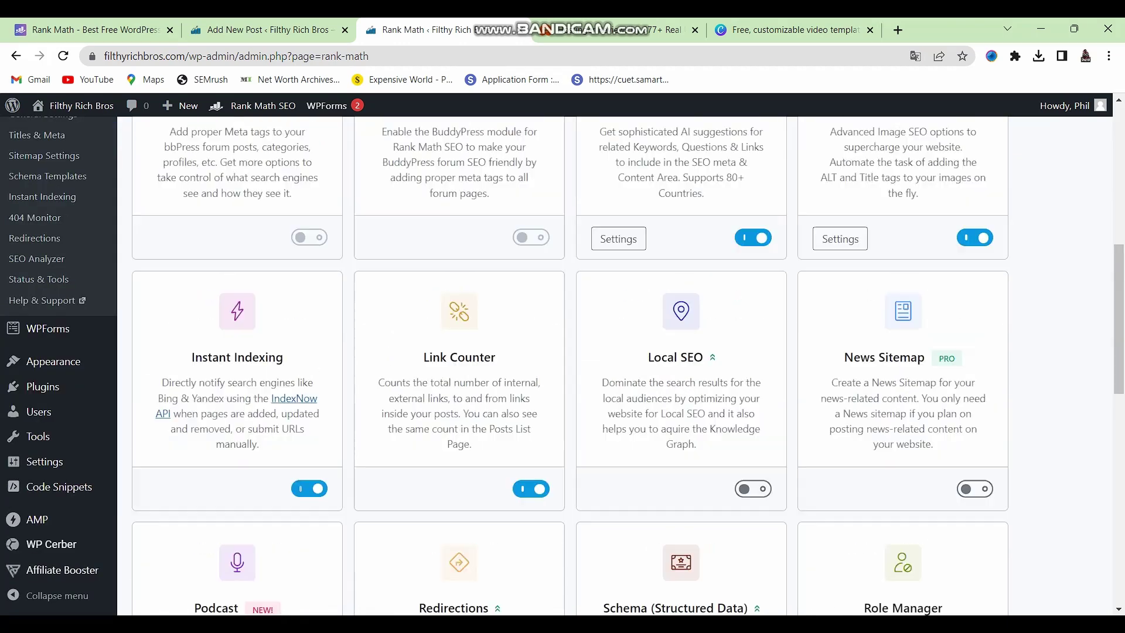
{"action": "scroll", "coordinate": [562, 363], "scroll_direction": "up", "scroll_amount": 10}
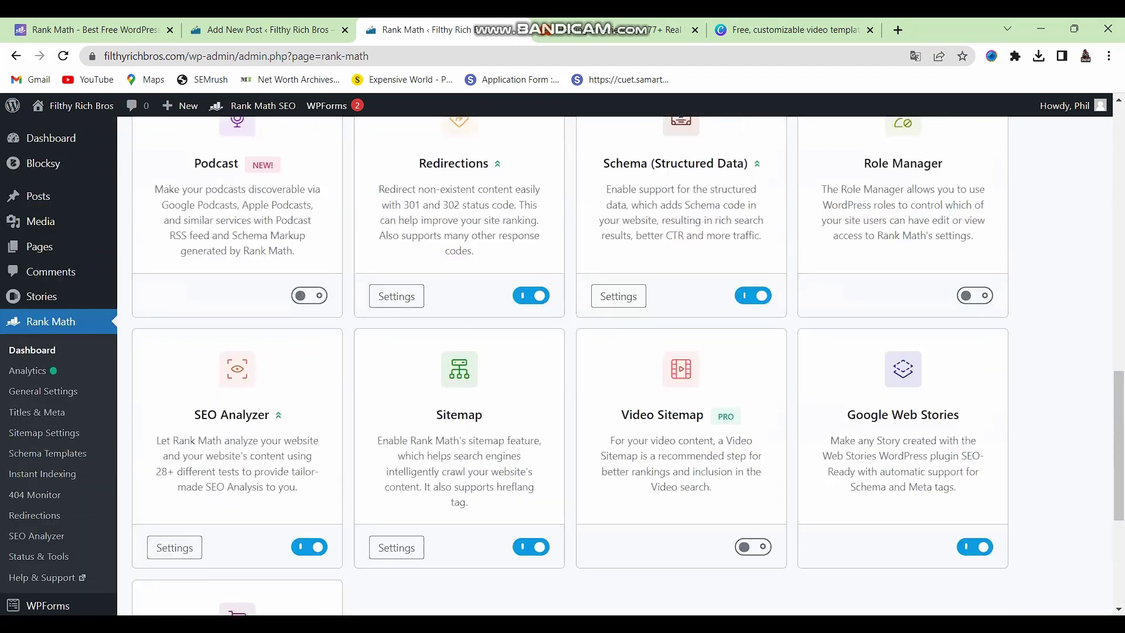
{"action": "scroll", "coordinate": [562, 363], "scroll_direction": "up", "scroll_amount": 6}
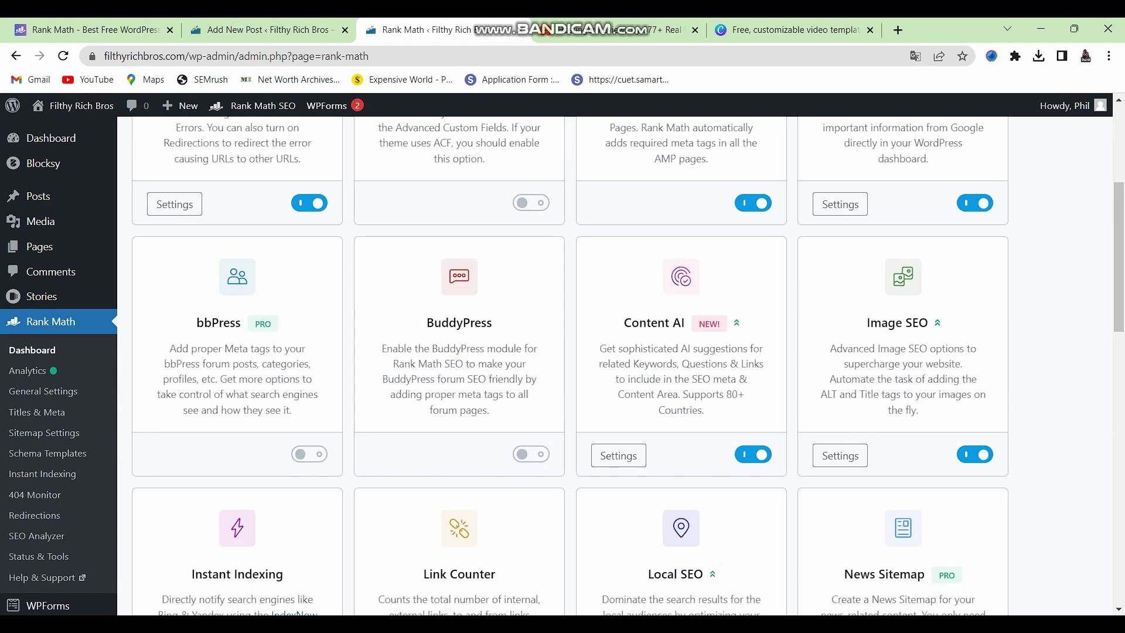
Step: Show Content AI for the Hostinger Review post and highlight its focus keyword
{"action": "key", "text": "ctrl+shift+Tab"}
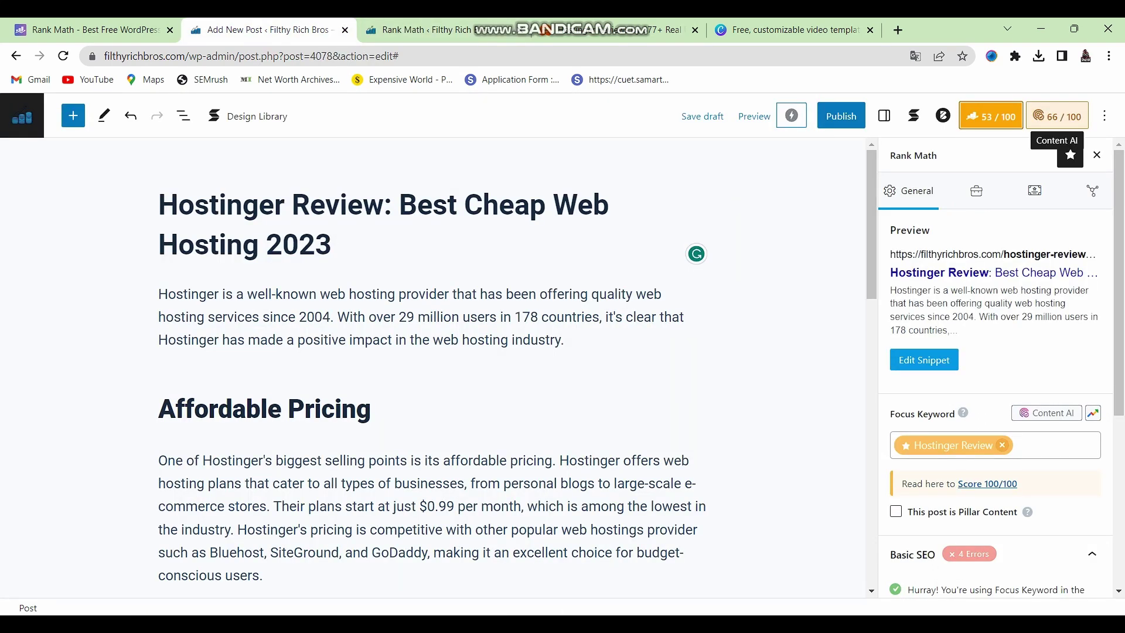
{"action": "left_click", "coordinate": [1057, 116]}
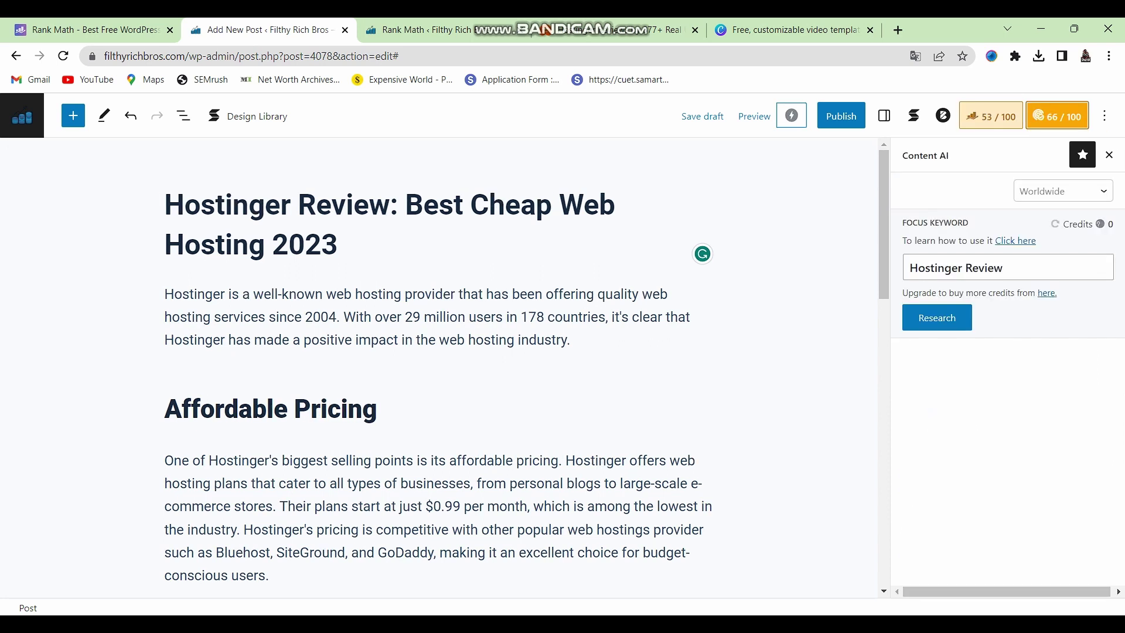
{"action": "double_click", "coordinate": [983, 268]}
{"action": "key", "text": "ctrl+a"}
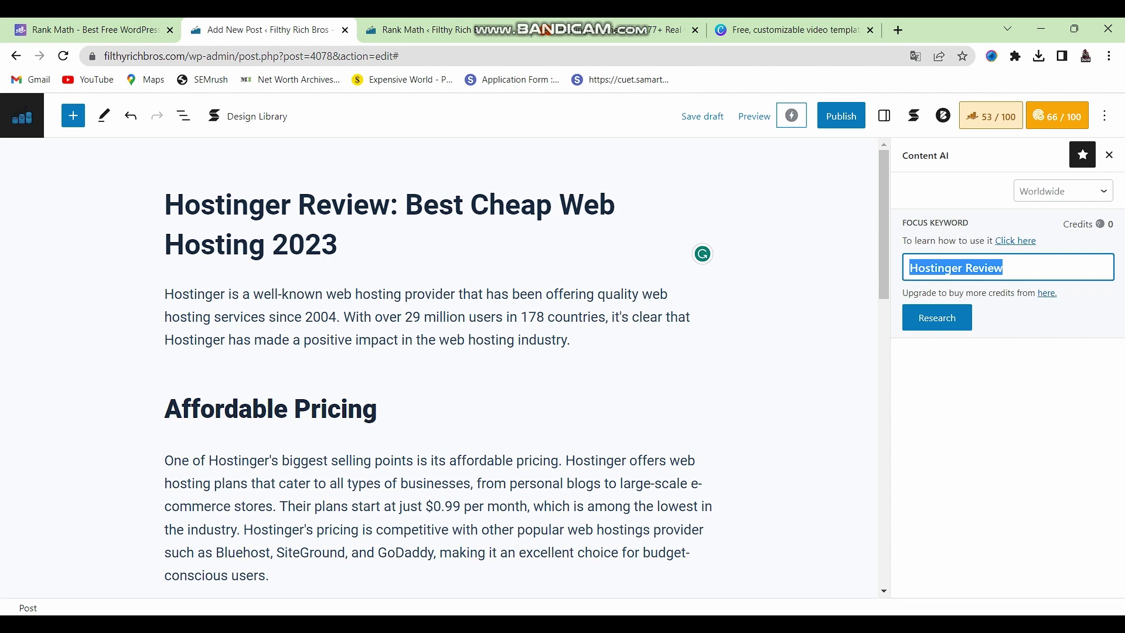
{"action": "double_click", "coordinate": [984, 267]}
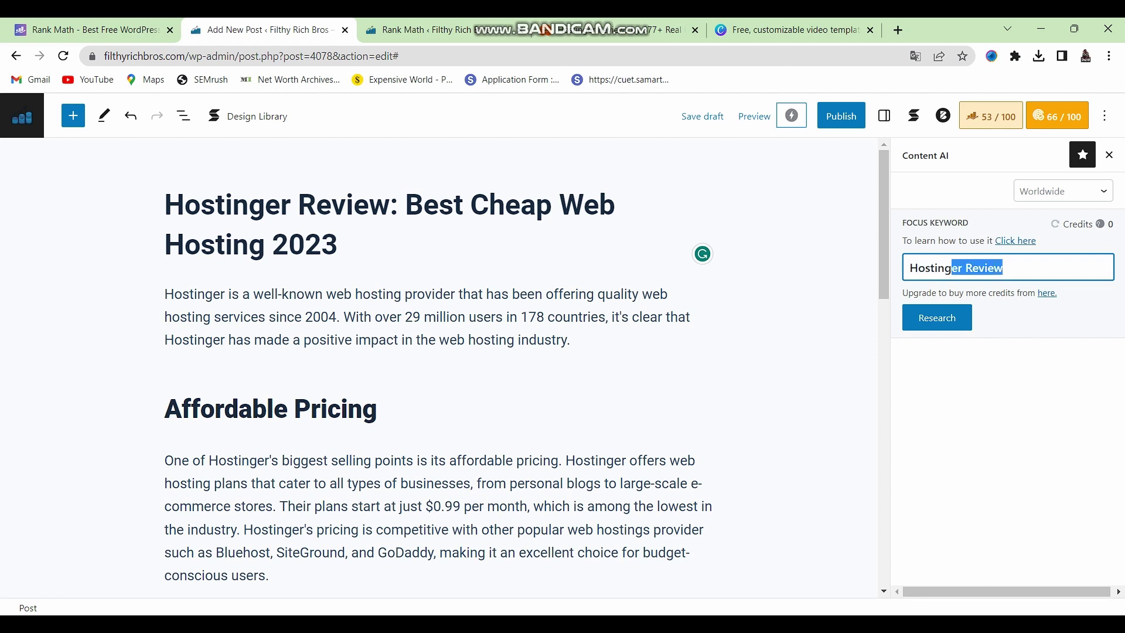
{"action": "key", "text": "ctrl+a"}
{"action": "double_click", "coordinate": [984, 268]}
{"action": "key", "text": "ctrl+a"}
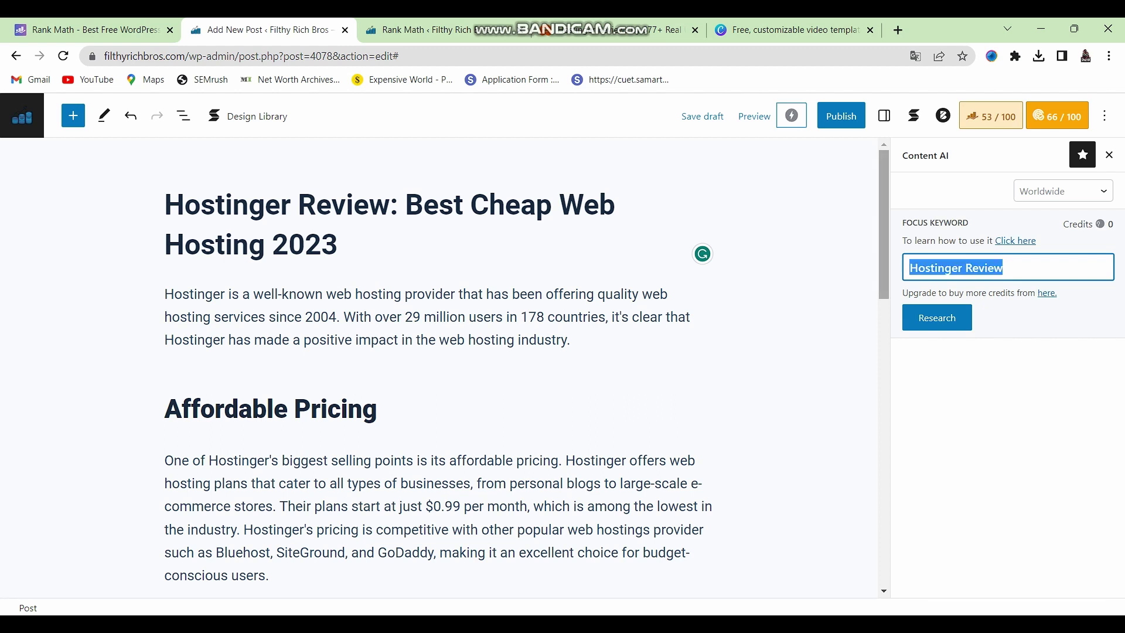
Step: Run the Content AI research for the keyword "Hostinger Review" and examine its content suggestions
{"action": "key", "text": "Tab"}
{"action": "key", "text": "Return"}
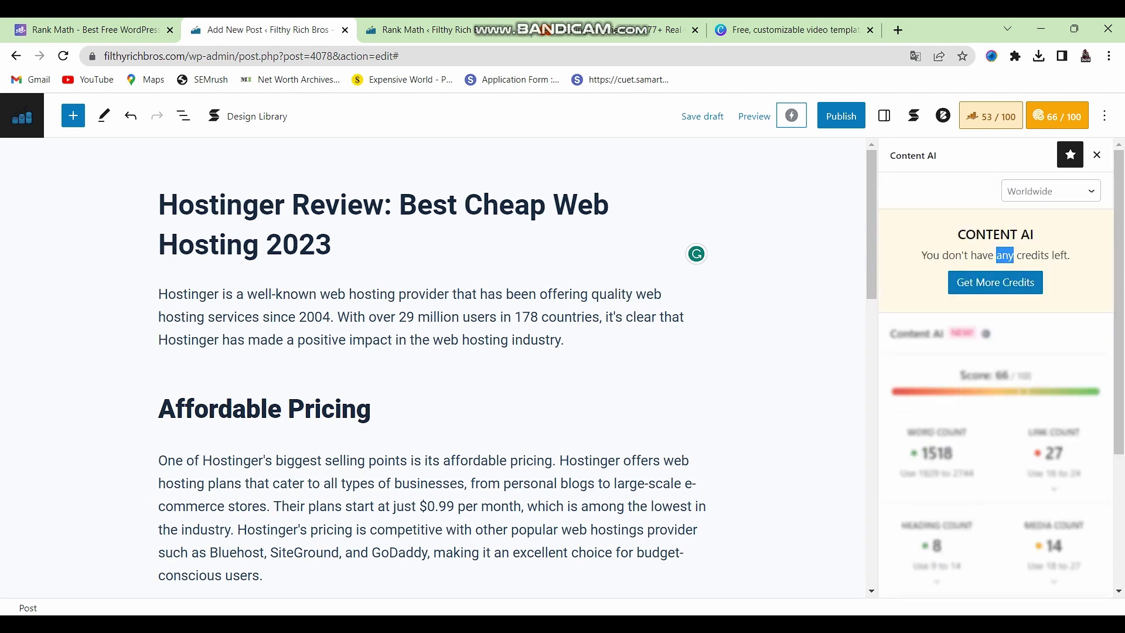
{"action": "scroll", "coordinate": [1005, 258], "scroll_direction": "down", "scroll_amount": 3}
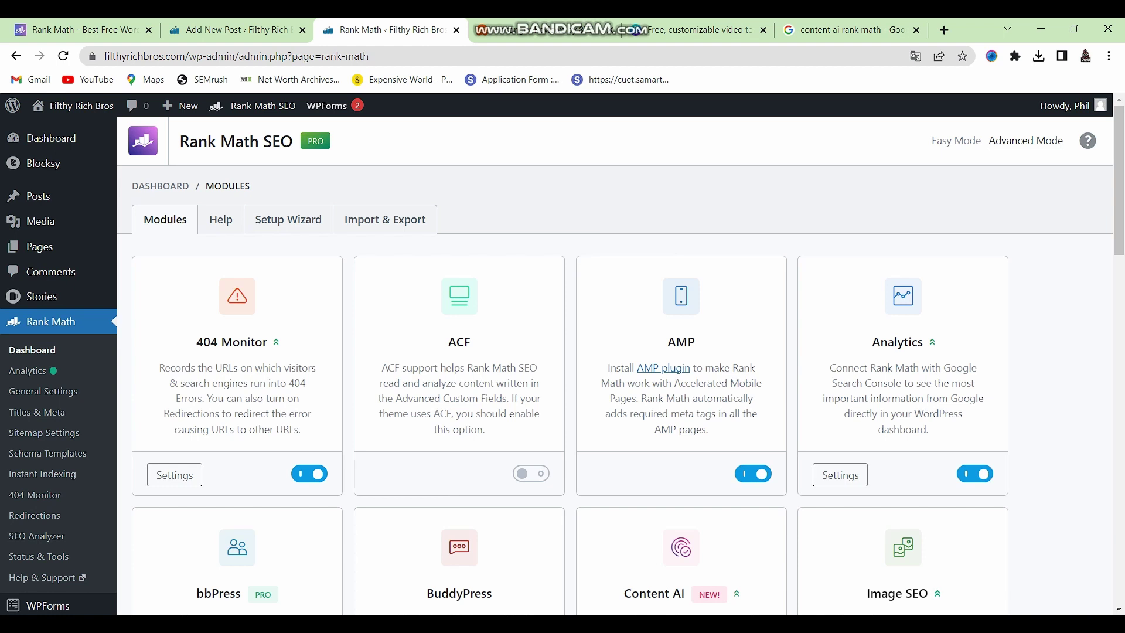
Step: Point out the AMP module on the Rank Math dashboard and look through the module cards below it
{"action": "double_click", "coordinate": [680, 342]}
{"action": "scroll", "coordinate": [615, 363], "scroll_direction": "down", "scroll_amount": 7}
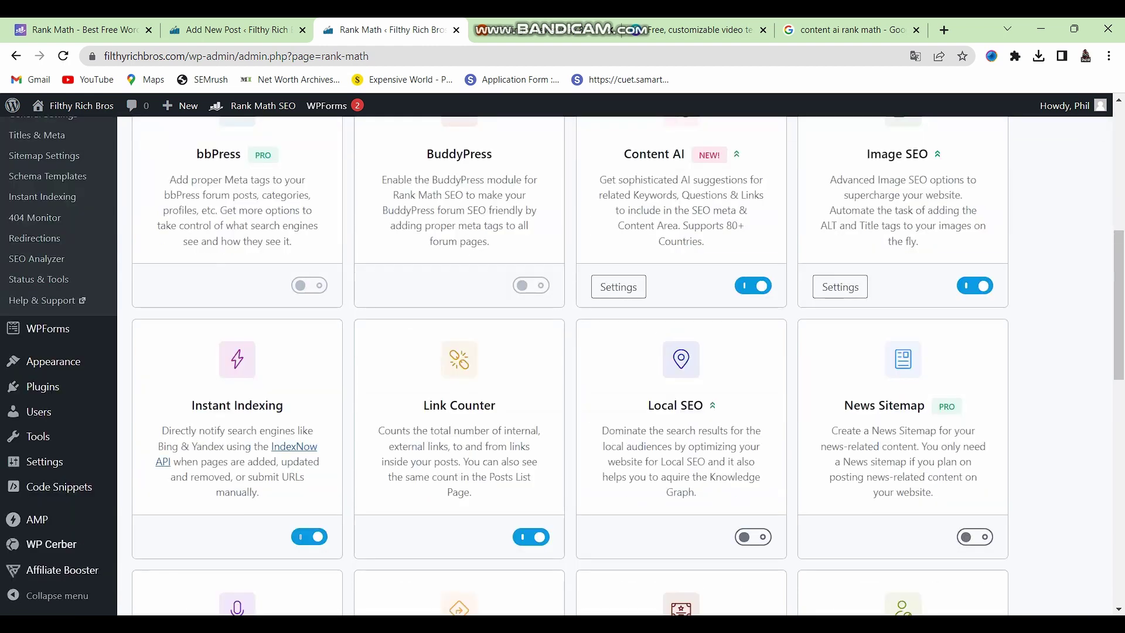
{"action": "scroll", "coordinate": [615, 363], "scroll_direction": "up", "scroll_amount": 4}
{"action": "scroll", "coordinate": [615, 364], "scroll_direction": "down", "scroll_amount": 3}
{"action": "scroll", "coordinate": [563, 363], "scroll_direction": "down", "scroll_amount": 5}
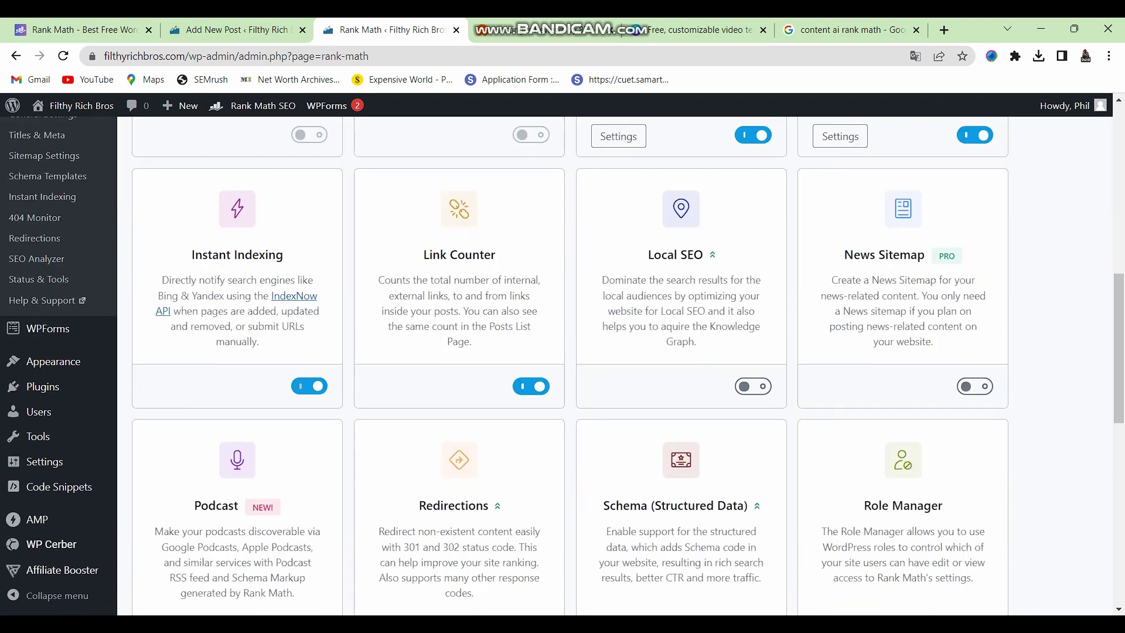
Step: Point out the Local SEO module by highlighting its title
{"action": "scroll", "coordinate": [562, 364], "scroll_direction": "up", "scroll_amount": 5}
{"action": "left_click_drag", "start_coordinate": [647, 331], "coordinate": [724, 332]}
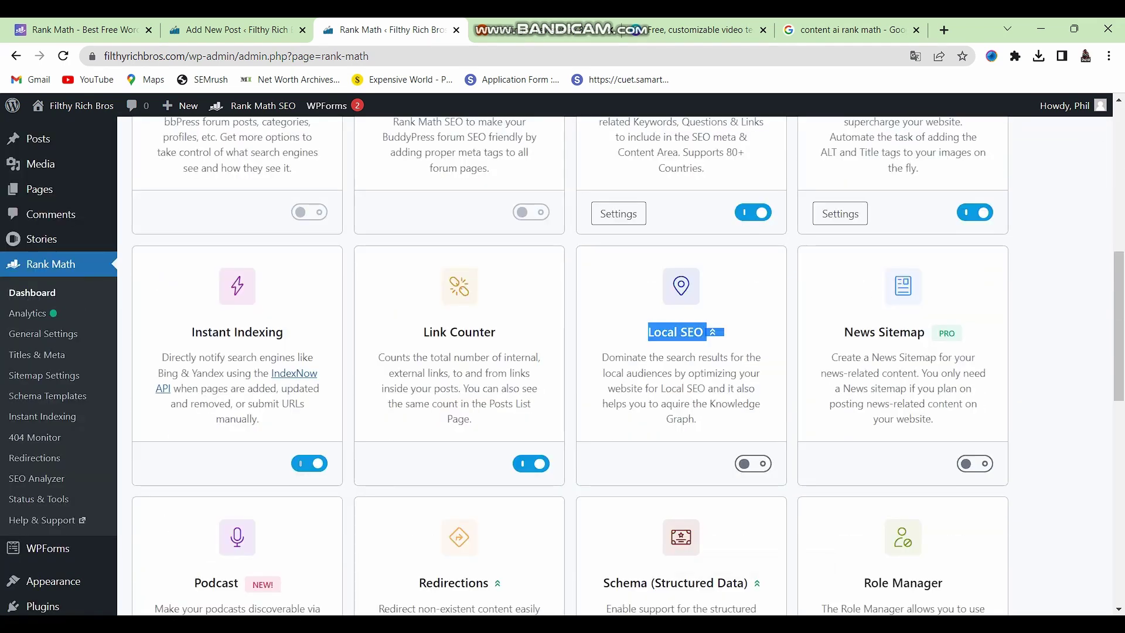
{"action": "left_click", "coordinate": [725, 331]}
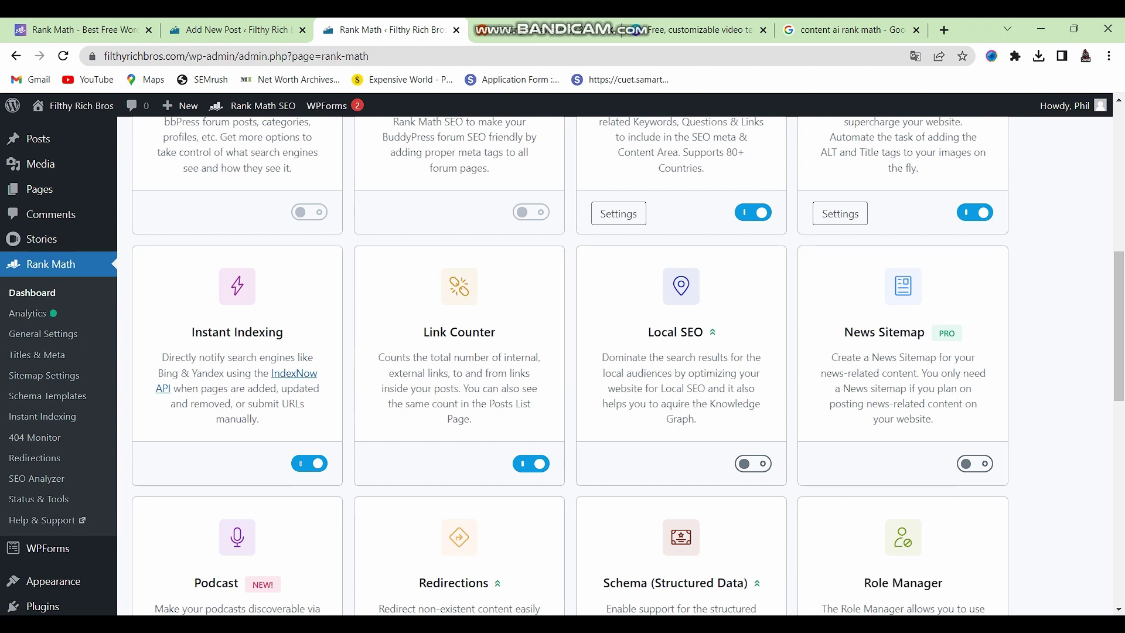
{"action": "triple_click", "coordinate": [678, 331]}
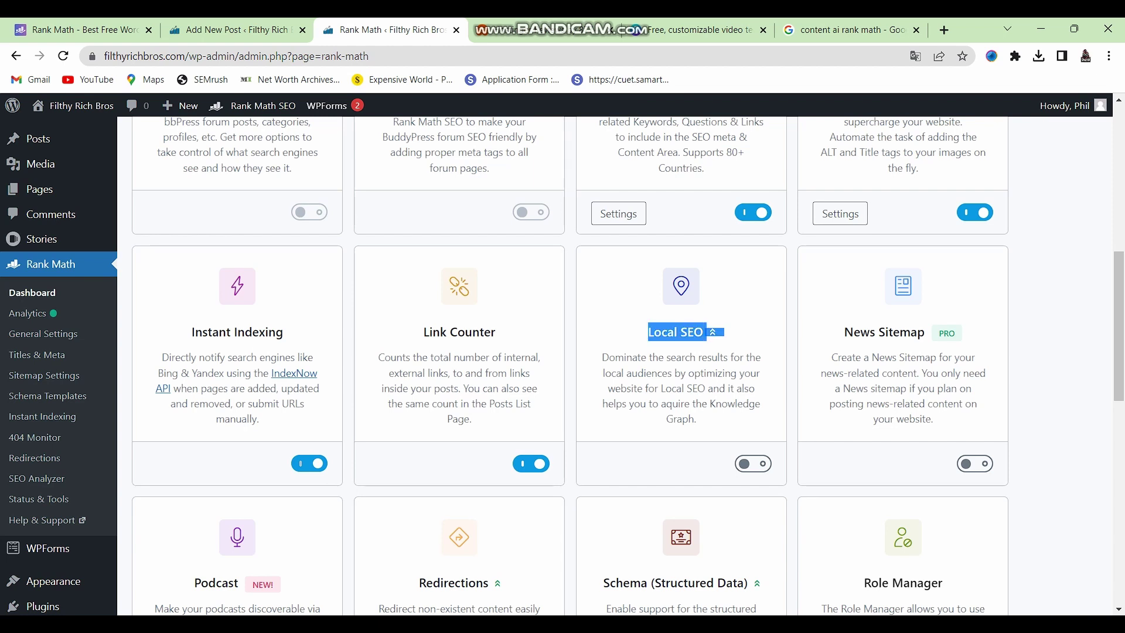
{"action": "left_click", "coordinate": [679, 331]}
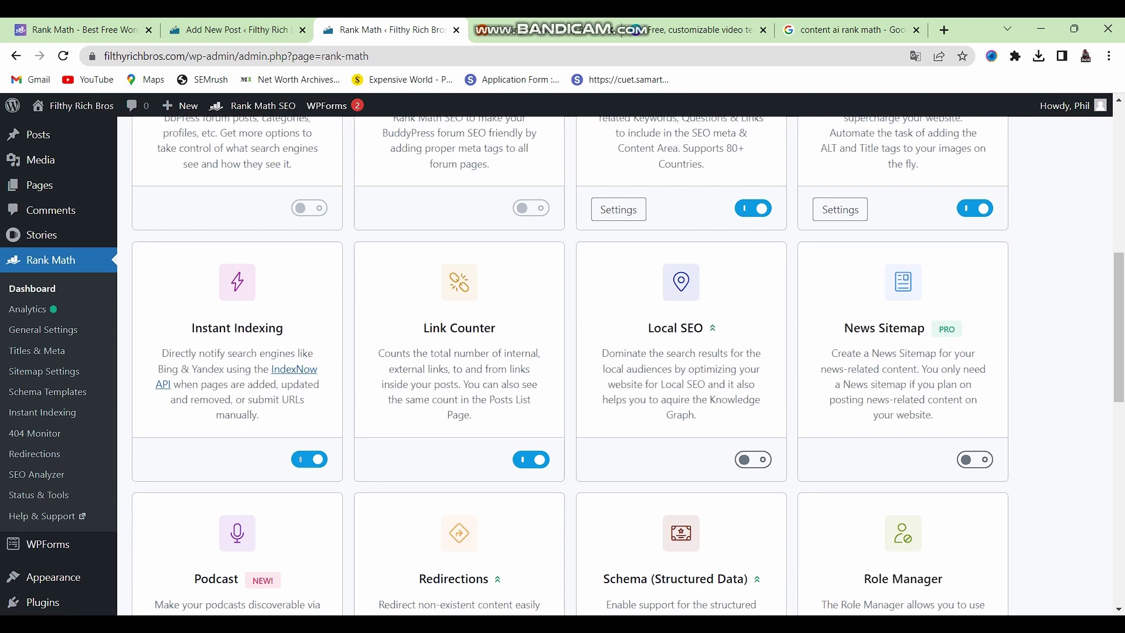
Step: Point out the News Sitemap module by highlighting its title
{"action": "scroll", "coordinate": [679, 332], "scroll_direction": "down", "scroll_amount": 2}
{"action": "left_click_drag", "start_coordinate": [845, 186], "coordinate": [924, 186]}
{"action": "left_click", "coordinate": [924, 185]}
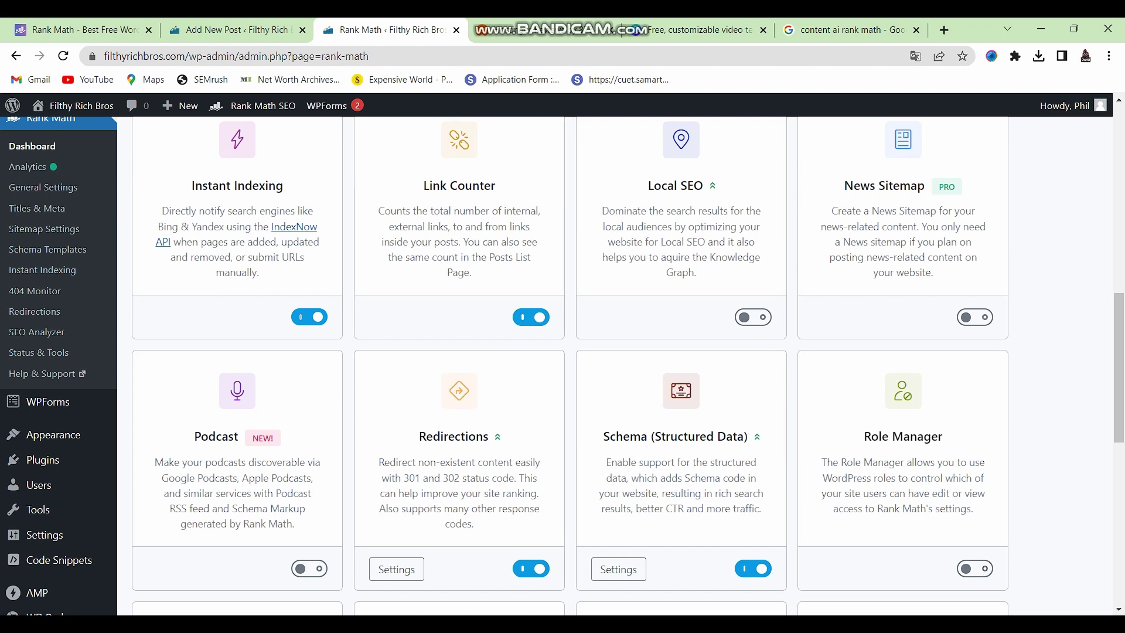
{"action": "left_click_drag", "start_coordinate": [926, 186], "coordinate": [845, 186]}
{"action": "left_click", "coordinate": [845, 185]}
Step: Point out the Podcast module and look through the remaining modules down to WooCommerce
{"action": "scroll", "coordinate": [199, 216], "scroll_direction": "down", "scroll_amount": 4}
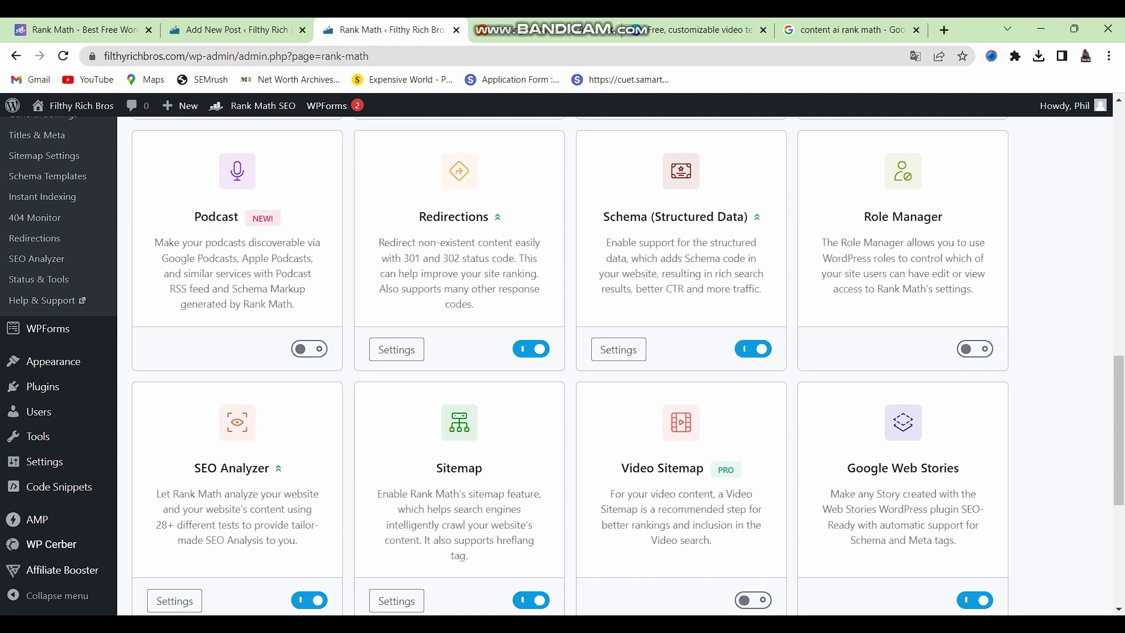
{"action": "double_click", "coordinate": [216, 217]}
{"action": "scroll", "coordinate": [563, 366], "scroll_direction": "down", "scroll_amount": 5}
{"action": "scroll", "coordinate": [563, 366], "scroll_direction": "up", "scroll_amount": 2}
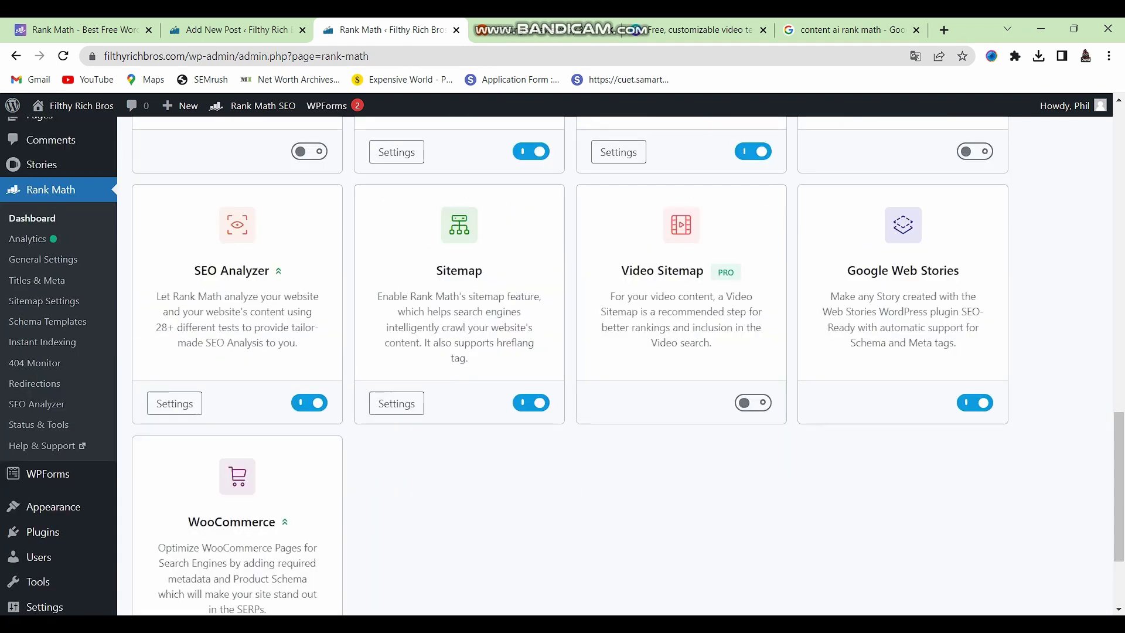
{"action": "scroll", "coordinate": [563, 366], "scroll_direction": "up", "scroll_amount": 1}
{"action": "scroll", "coordinate": [563, 366], "scroll_direction": "down", "scroll_amount": 4}
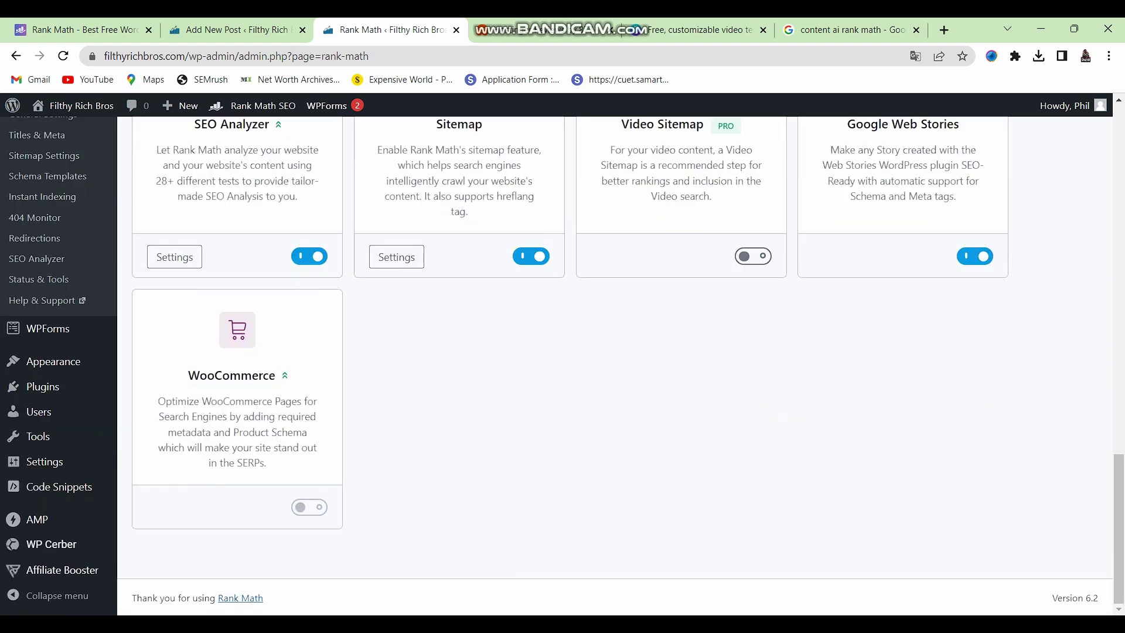
Step: Point out the WooCommerce module's description and return to the first module cards
{"action": "triple_click", "coordinate": [237, 402]}
{"action": "left_click", "coordinate": [237, 401]}
{"action": "scroll", "coordinate": [615, 363], "scroll_direction": "up", "scroll_amount": 12}
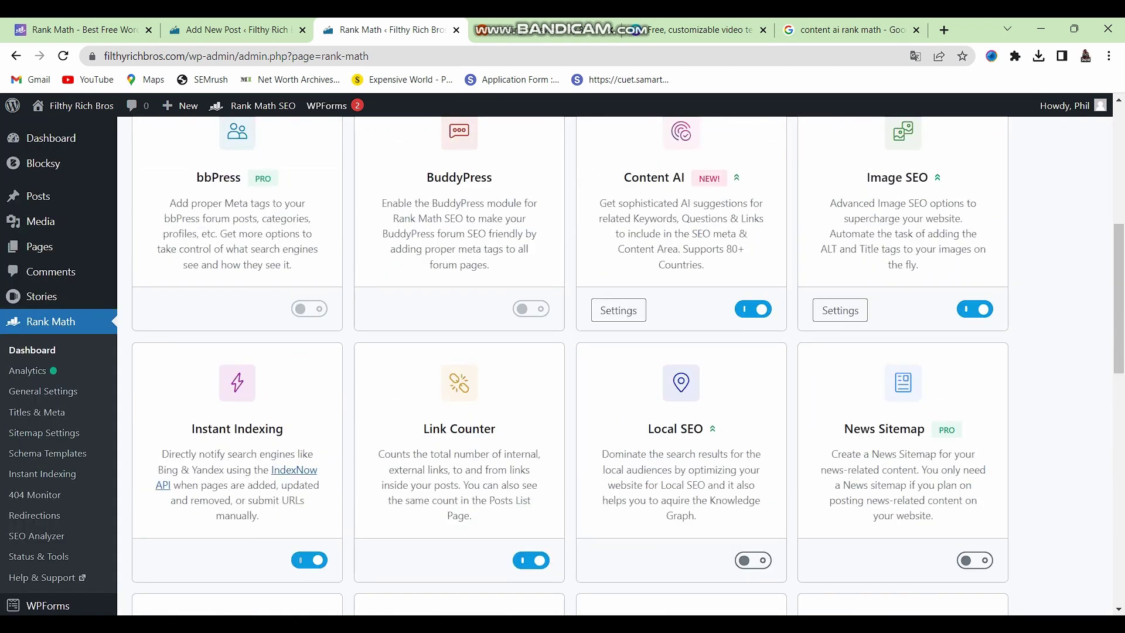
{"action": "scroll", "coordinate": [616, 363], "scroll_direction": "up", "scroll_amount": 7}
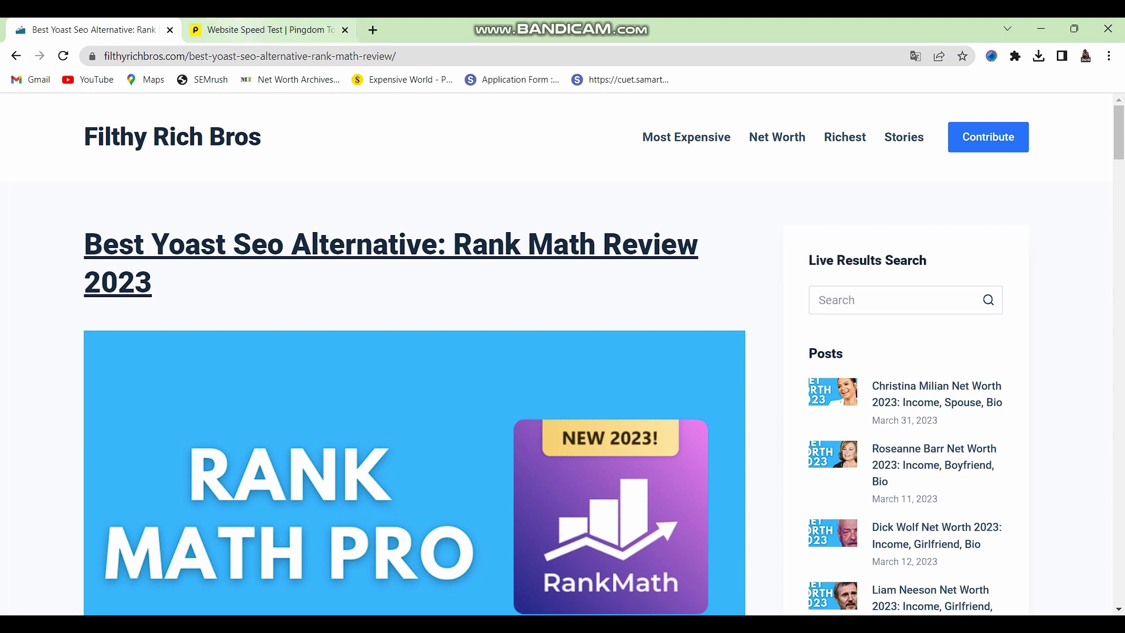
Step: Find the speed performance comparison table in the Filthy Rich Bros article reviewing Rank Math against Yoast SEO
{"action": "key", "text": "ctrl+Tab"}
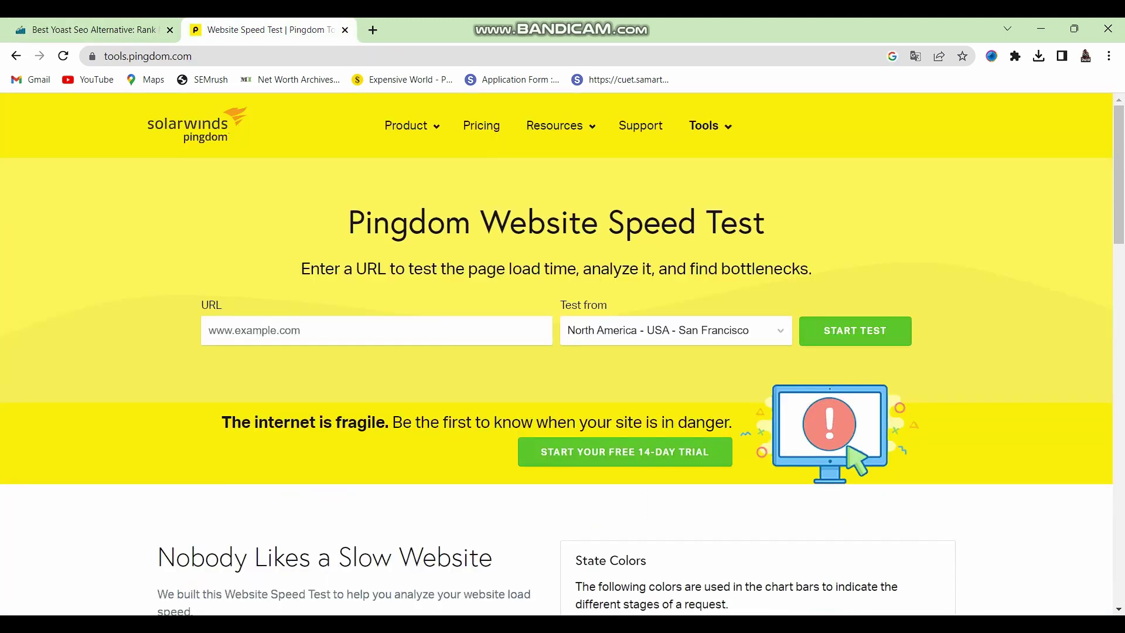
{"action": "key", "text": "ctrl+Tab"}
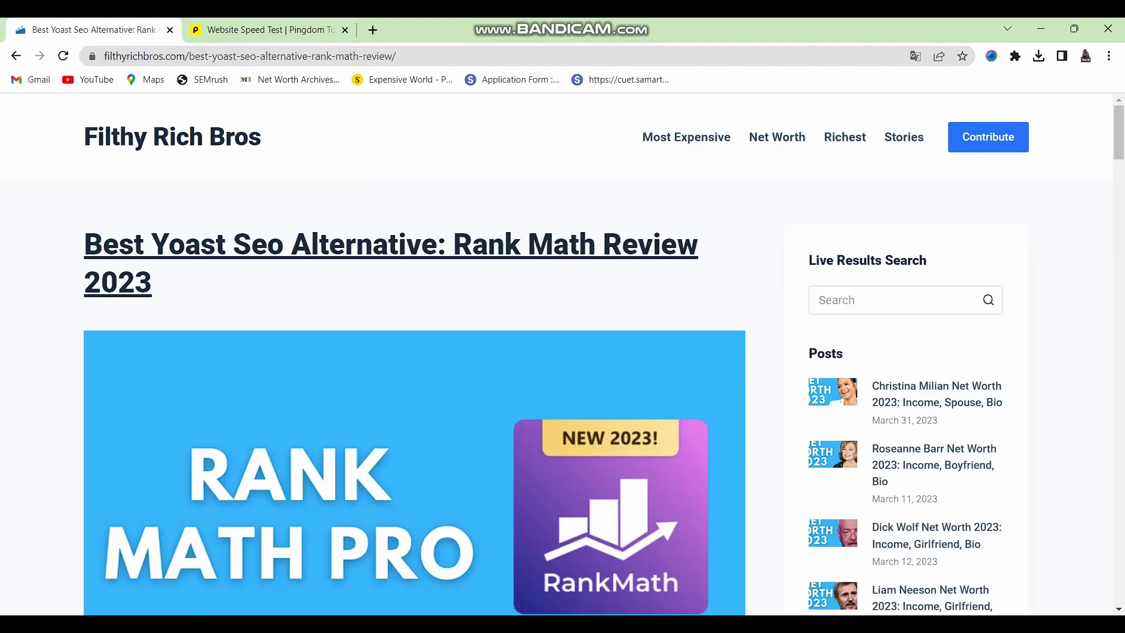
{"action": "scroll", "coordinate": [415, 351], "scroll_direction": "down", "scroll_amount": 20}
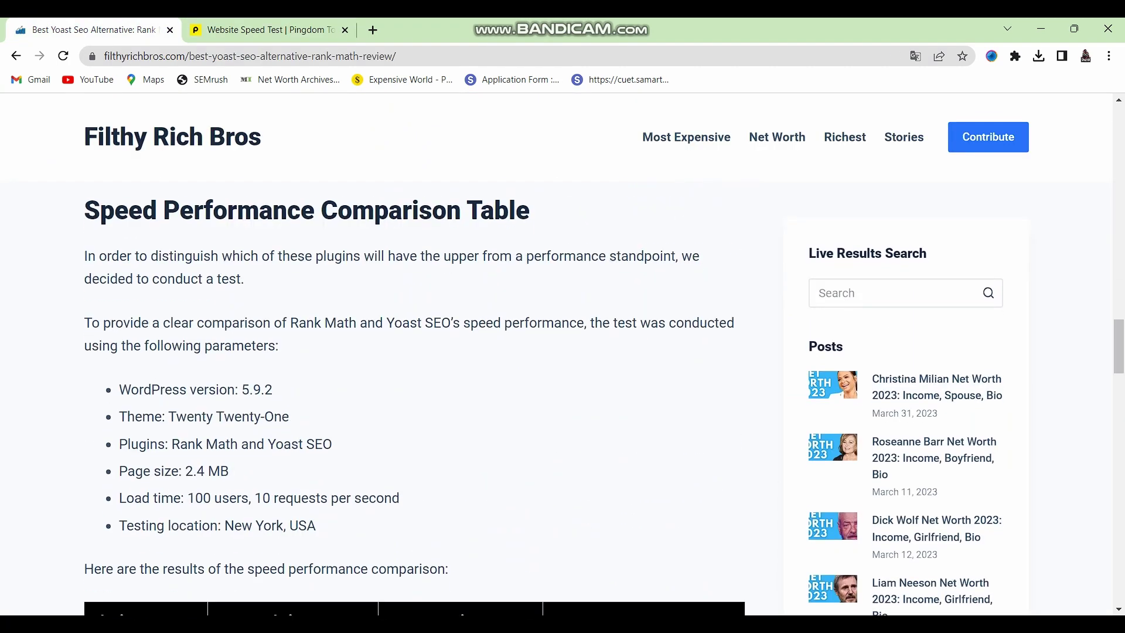
{"action": "scroll", "coordinate": [414, 352], "scroll_direction": "down", "scroll_amount": 7}
{"action": "scroll", "coordinate": [414, 351], "scroll_direction": "up", "scroll_amount": 2}
{"action": "scroll", "coordinate": [414, 352], "scroll_direction": "down", "scroll_amount": 2}
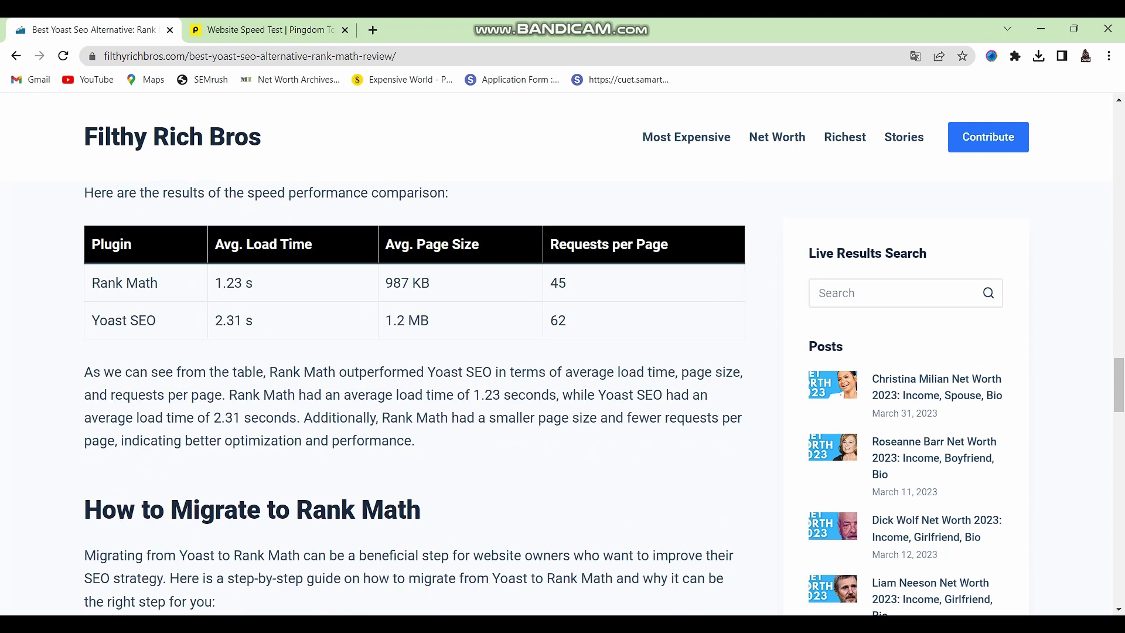
{"action": "scroll", "coordinate": [414, 352], "scroll_direction": "up", "scroll_amount": 1}
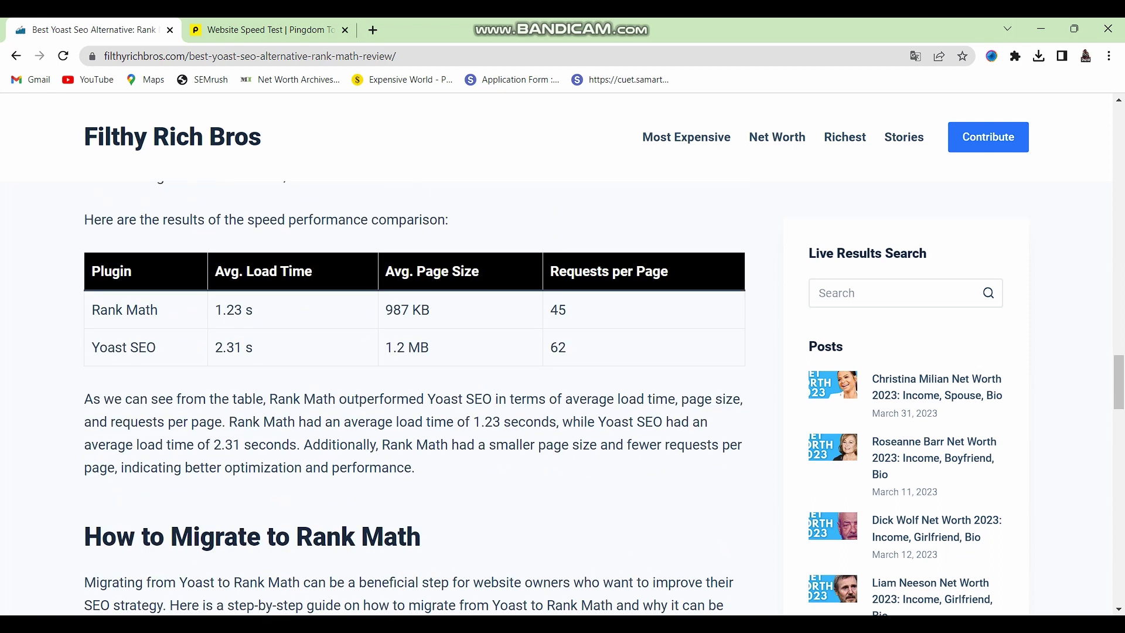
Step: Highlight the average load times of Rank Math and Yoast SEO in the comparison table
{"action": "left_click_drag", "start_coordinate": [253, 310], "coordinate": [214, 309]}
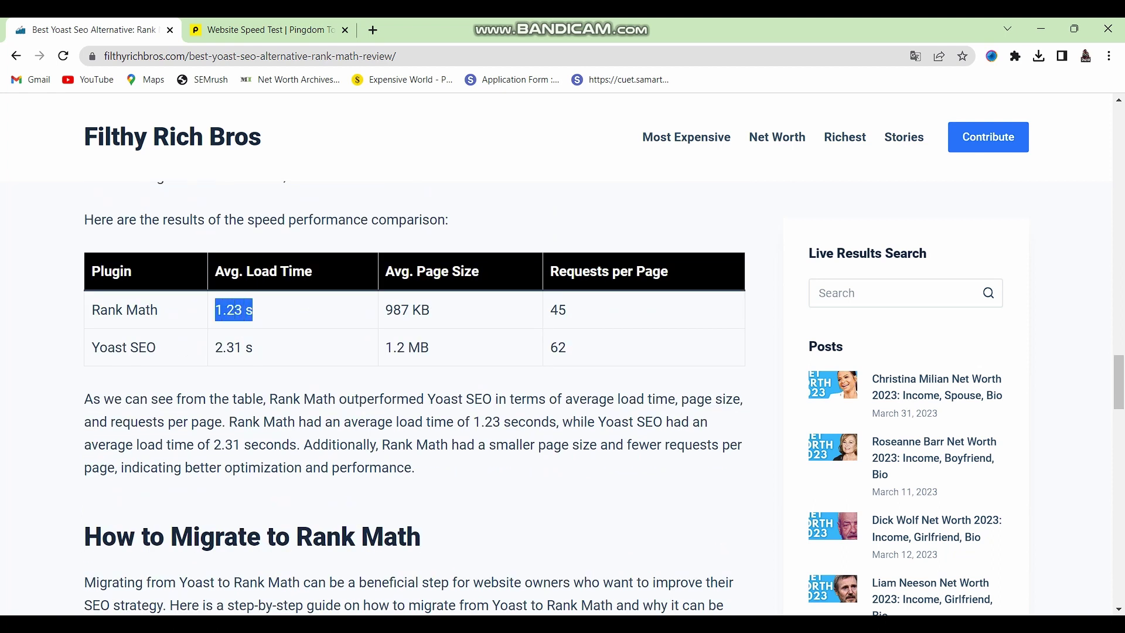
{"action": "left_click", "coordinate": [248, 347]}
{"action": "double_click", "coordinate": [249, 348]}
{"action": "left_click_drag", "start_coordinate": [253, 348], "coordinate": [215, 348]}
{"action": "left_click", "coordinate": [214, 348]}
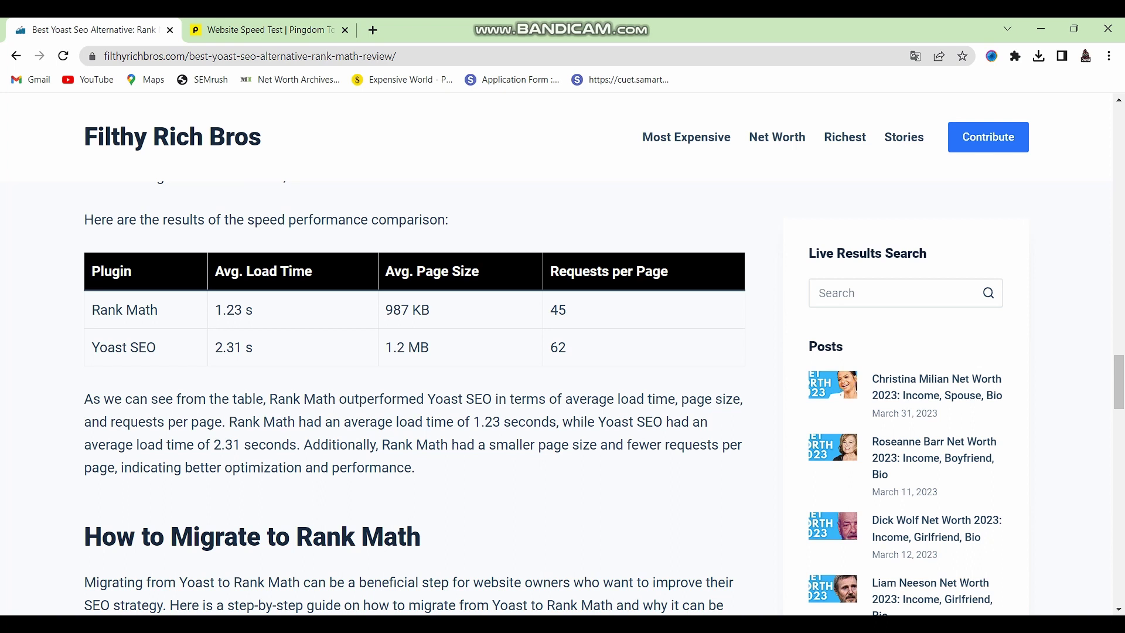
Step: Highlight the average page sizes of Rank Math and Yoast SEO in the comparison table
{"action": "left_click_drag", "start_coordinate": [431, 310], "coordinate": [385, 310]}
{"action": "left_click", "coordinate": [384, 310]}
{"action": "left_click_drag", "start_coordinate": [430, 347], "coordinate": [385, 348]}
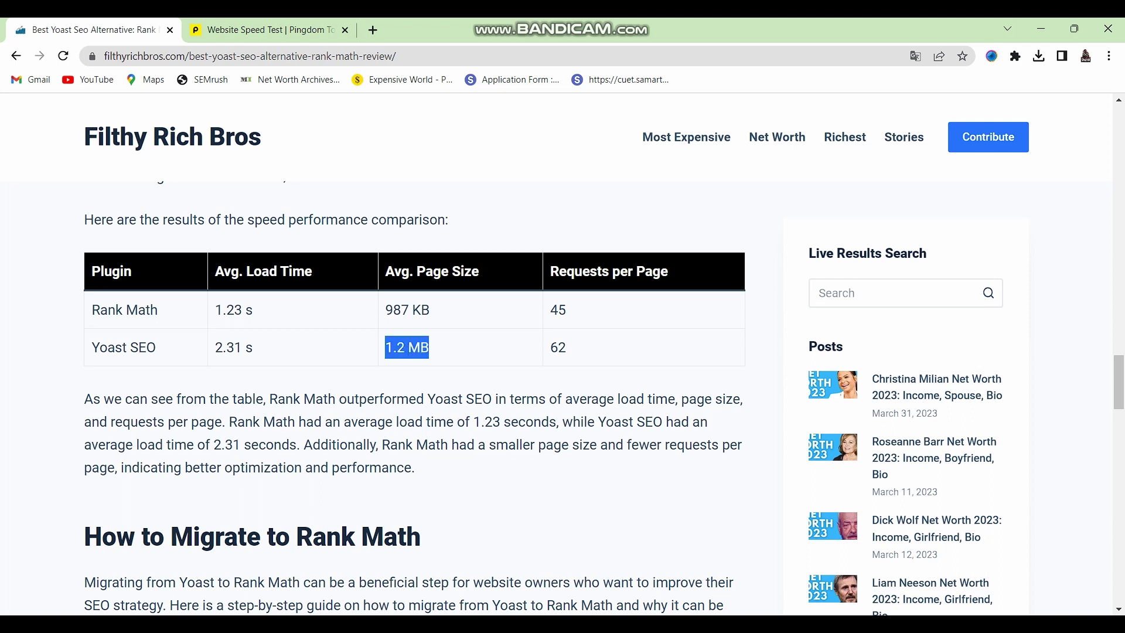
Step: Highlight the requests-per-page values of Rank Math and Yoast SEO in the comparison table
{"action": "left_click", "coordinate": [385, 348]}
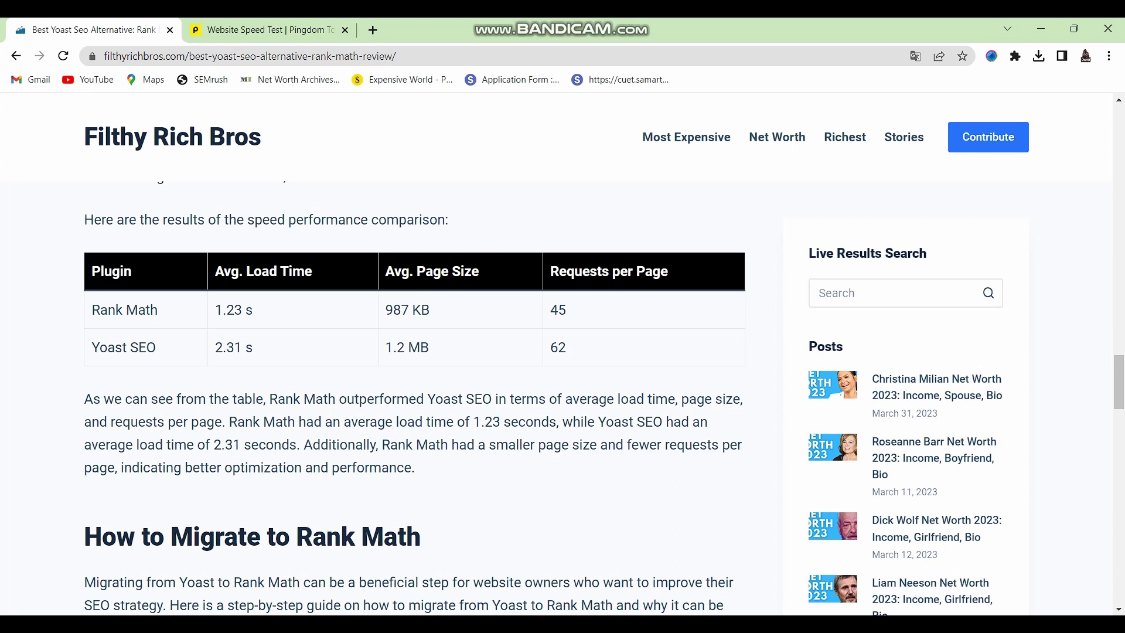
{"action": "double_click", "coordinate": [557, 309]}
{"action": "double_click", "coordinate": [557, 348]}
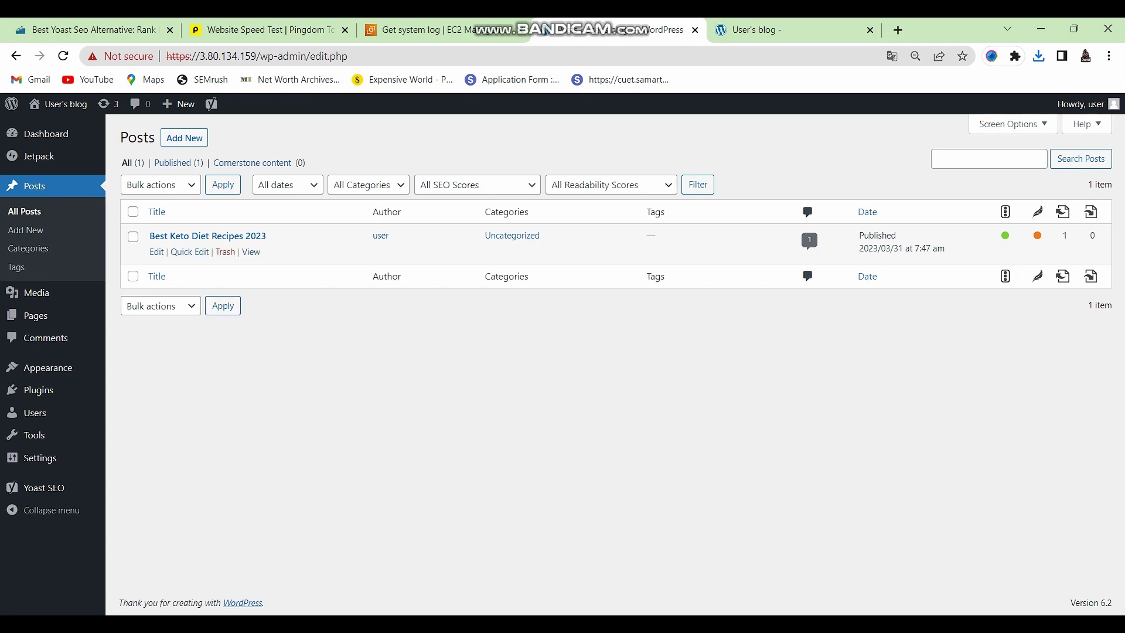
Step: Highlight the title of the "Best Keto Diet Recipes 2023" post and briefly open its editor in a separate tab
{"action": "left_click_drag", "start_coordinate": [149, 235], "coordinate": [267, 235]}
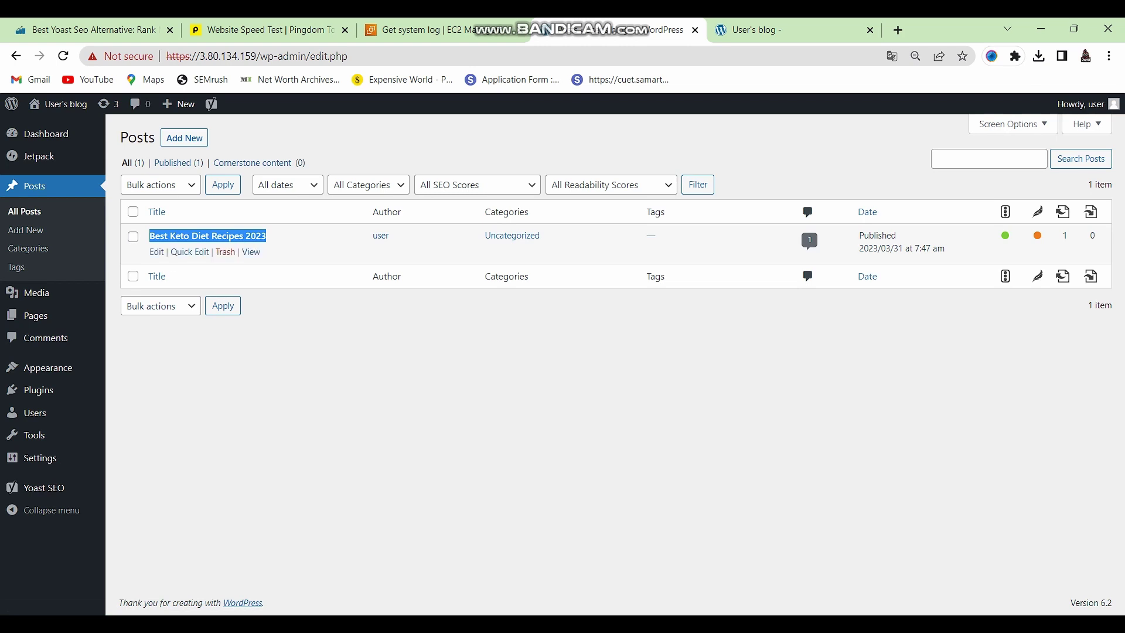
{"action": "right_click", "coordinate": [156, 252]}
{"action": "left_click", "coordinate": [210, 268]}
{"action": "key", "text": "ctrl+Tab"}
{"action": "key", "text": "ctrl+Tab"}
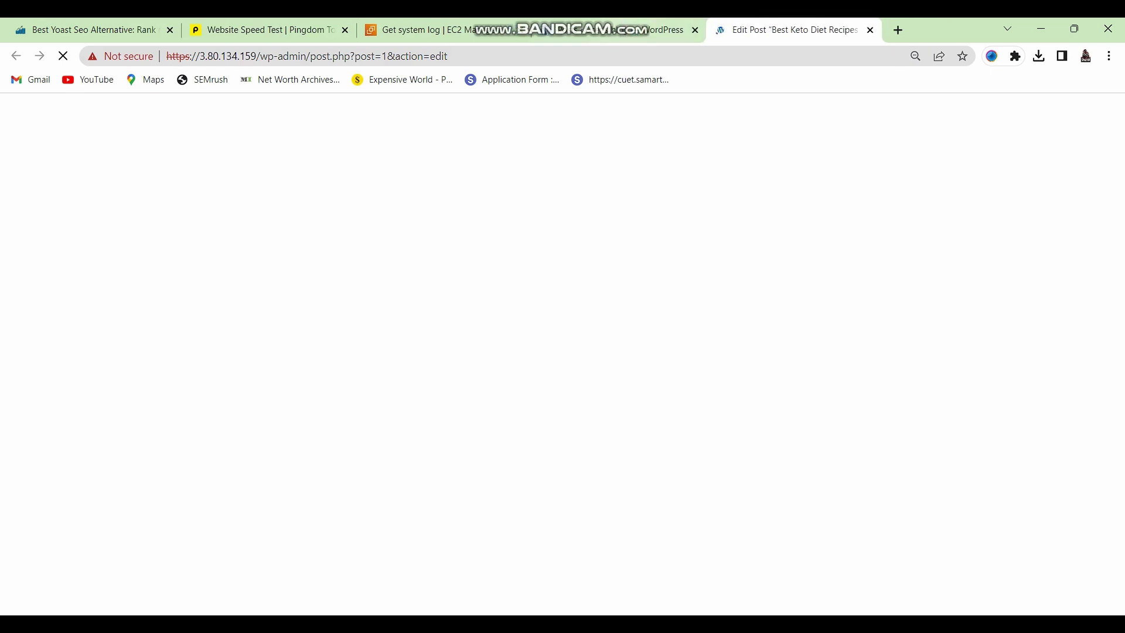
{"action": "key", "text": "ctrl+shift+Tab"}
{"action": "key", "text": "ctrl+Tab"}
{"action": "key", "text": "ctrl+shift+Tab"}
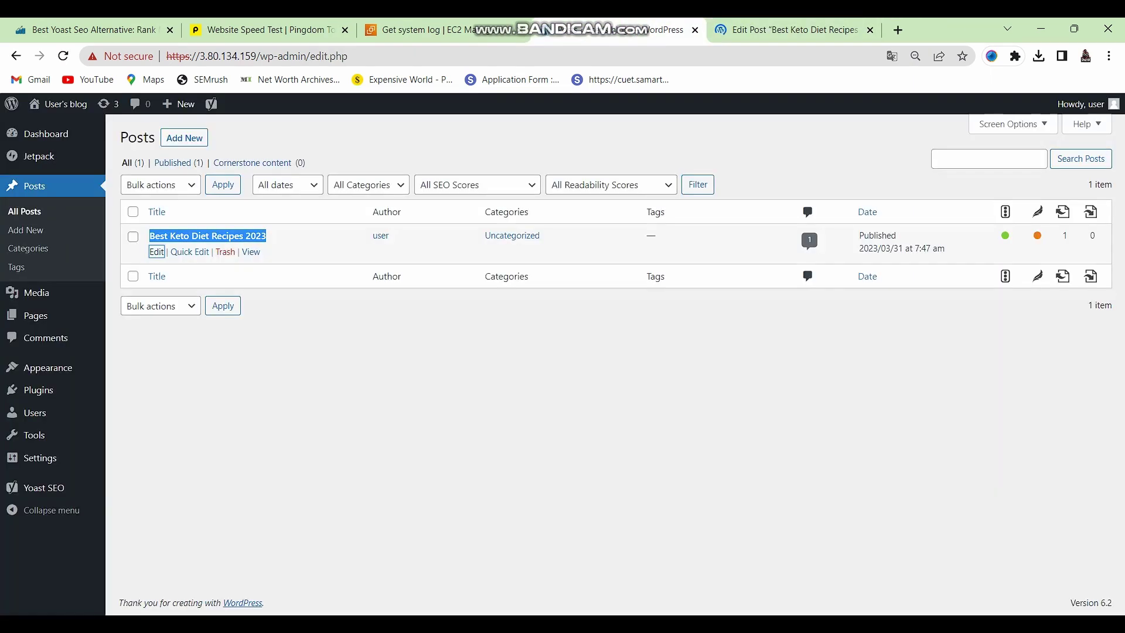
{"action": "key", "text": "ctrl+Tab"}
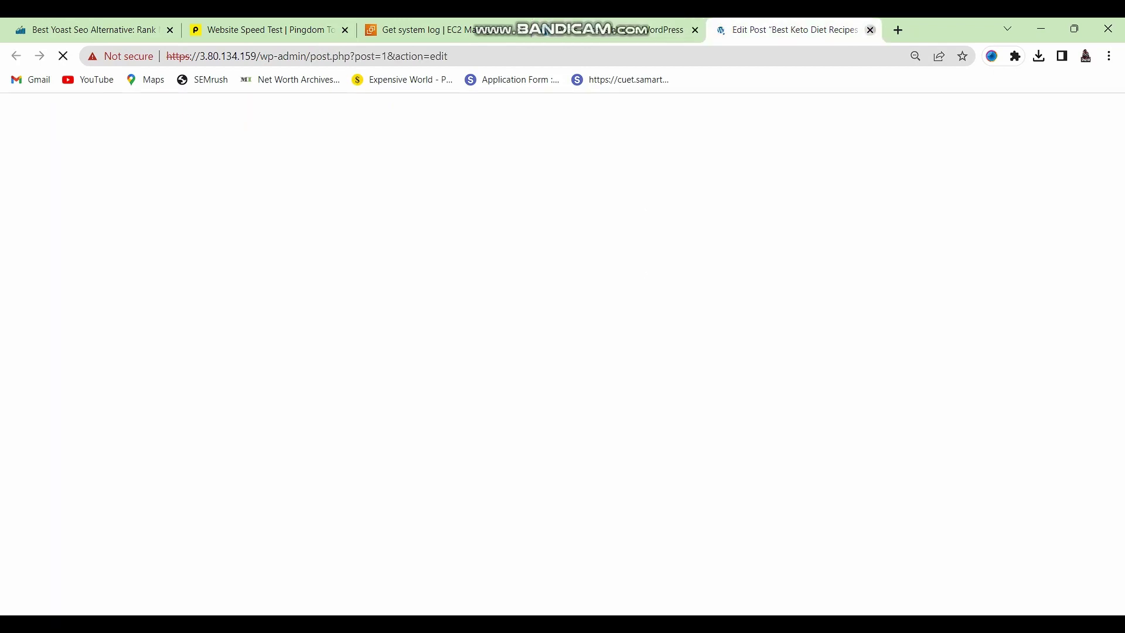
{"action": "key", "text": "ctrl+w"}
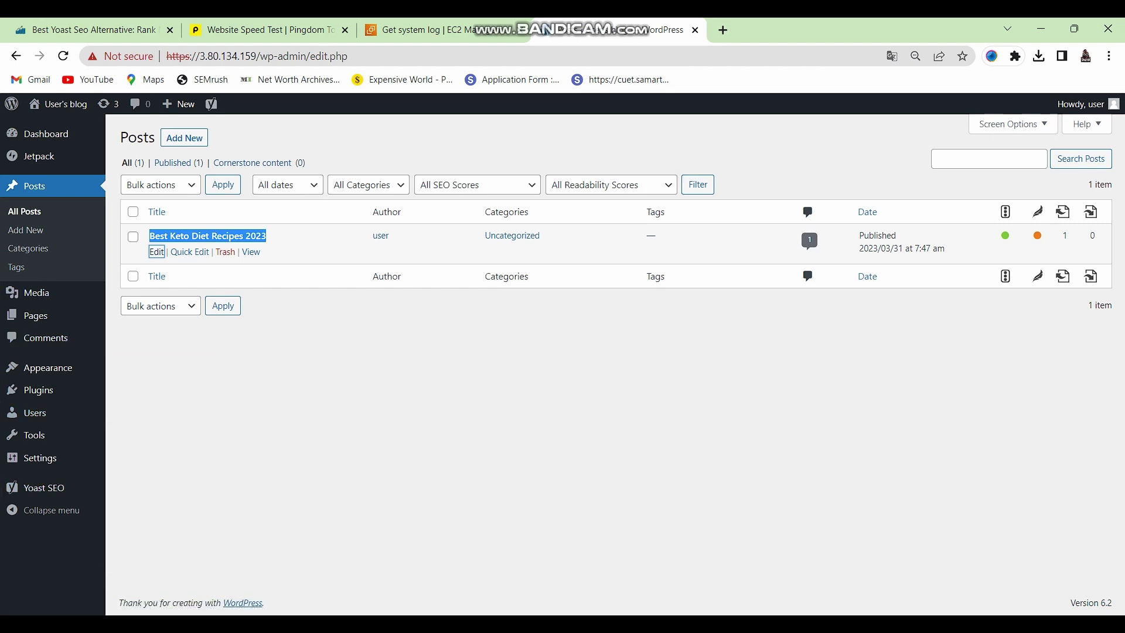
Step: Open rankmath.com in a new tab and look over its pricing plans page
{"action": "key", "text": "ctrl+t"}
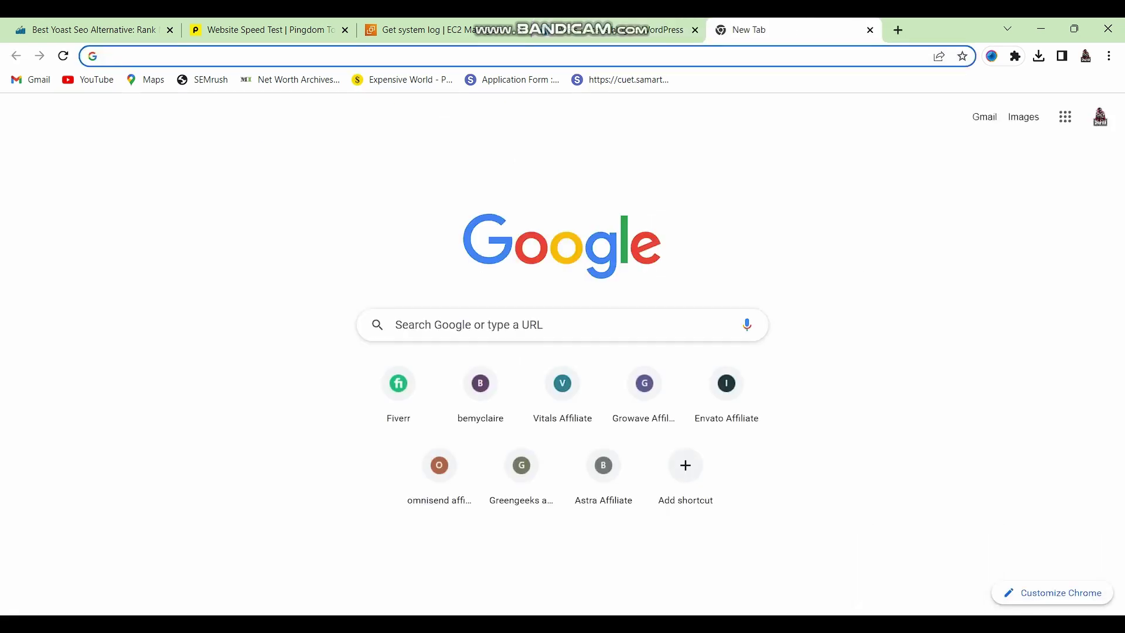
{"action": "type", "text": "rank"}
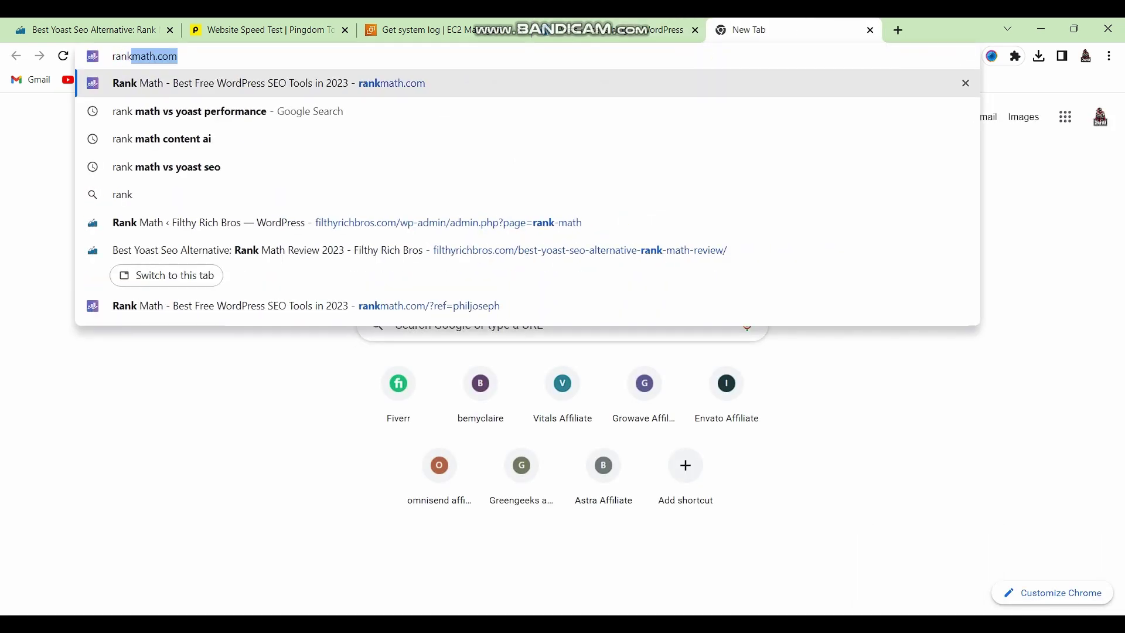
{"action": "key", "text": "Return"}
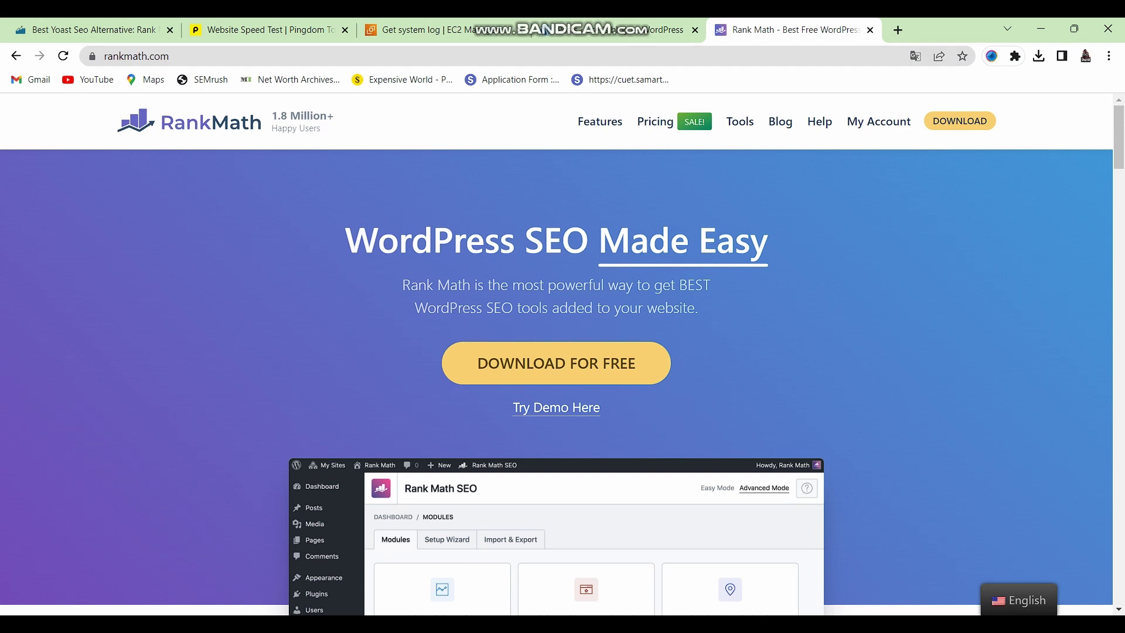
{"action": "key", "text": "Tab"}
{"action": "key", "text": "Return"}
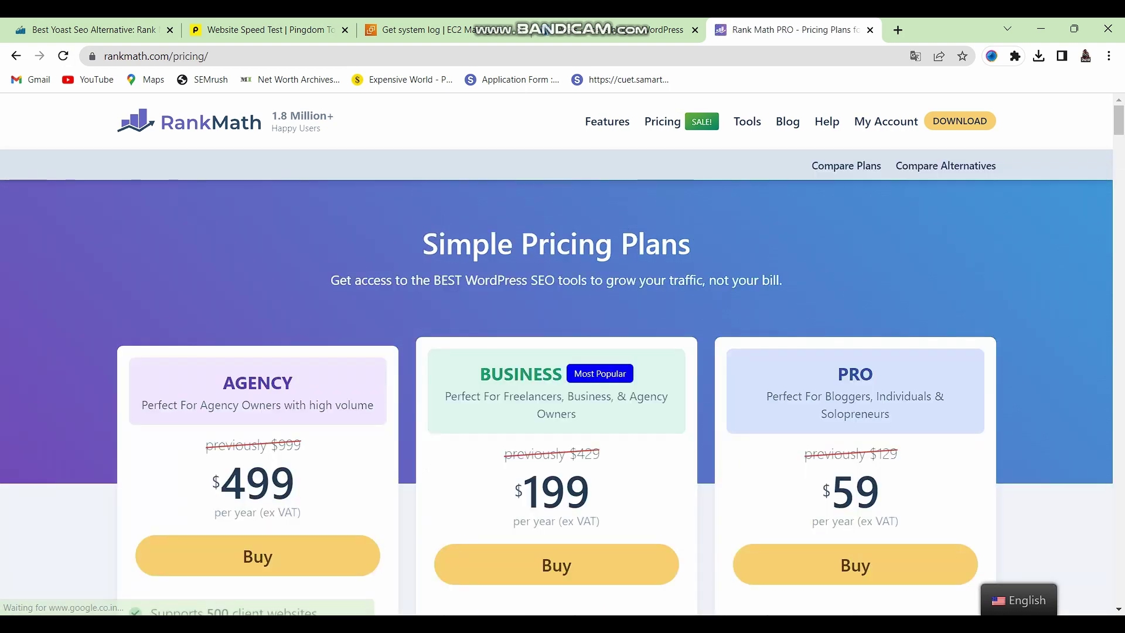
{"action": "scroll", "coordinate": [557, 380], "scroll_direction": "down", "scroll_amount": 10}
{"action": "scroll", "coordinate": [557, 398], "scroll_direction": "up", "scroll_amount": 15}
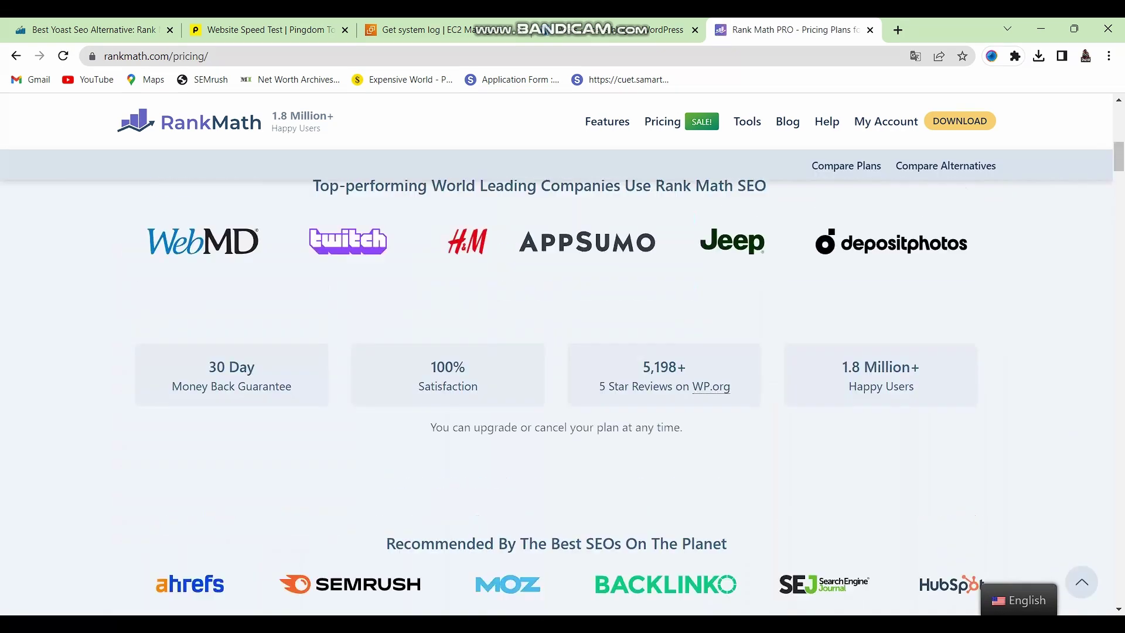
Step: Download the free Rank Math plugin from its website
{"action": "key", "text": "Return"}
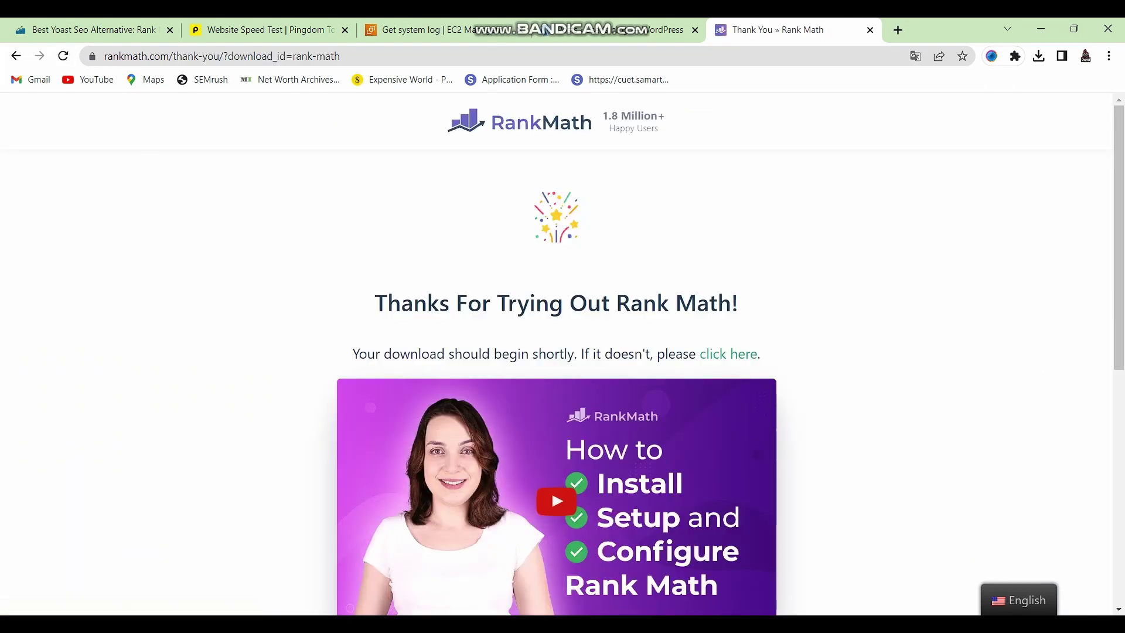
{"action": "scroll", "coordinate": [551, 490], "scroll_direction": "down", "scroll_amount": 3}
{"action": "scroll", "coordinate": [551, 490], "scroll_direction": "up", "scroll_amount": 3}
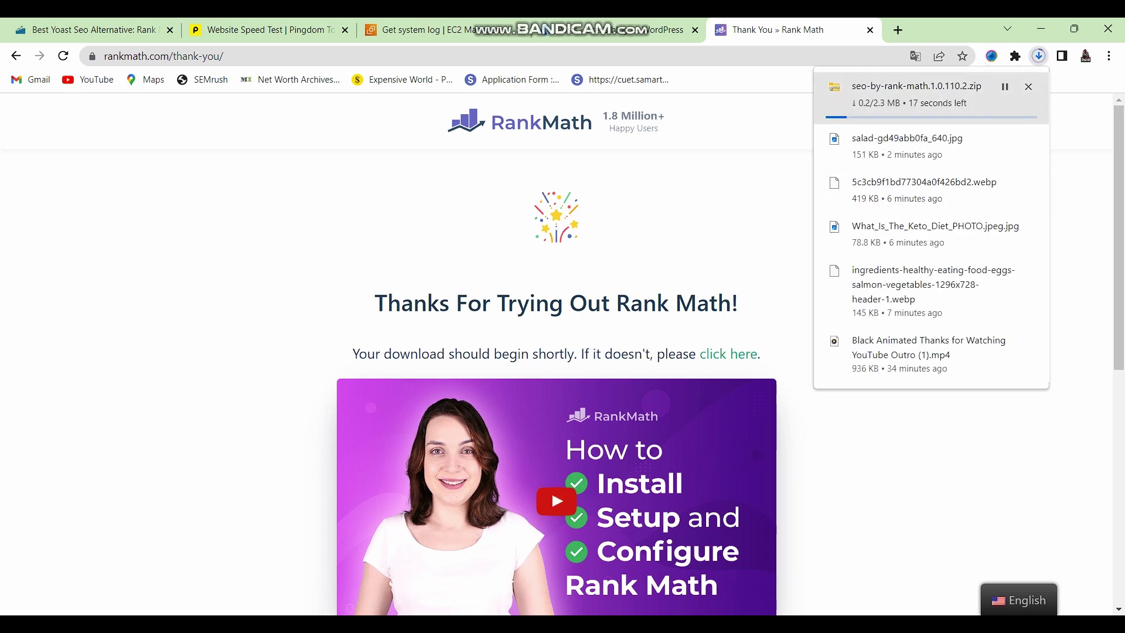
Step: Install the plugin in WordPress by uploading seo-by-rank-math.1.0.110.2.zip from Downloads, and activate it
{"action": "left_click", "coordinate": [621, 29]}
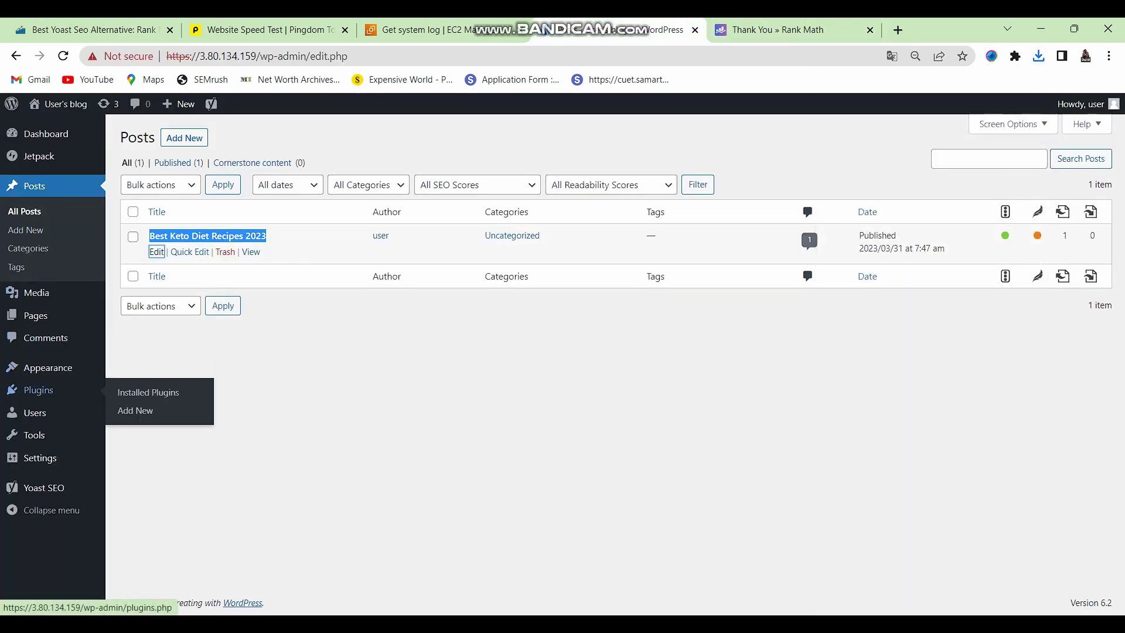
{"action": "left_click", "coordinate": [126, 409]}
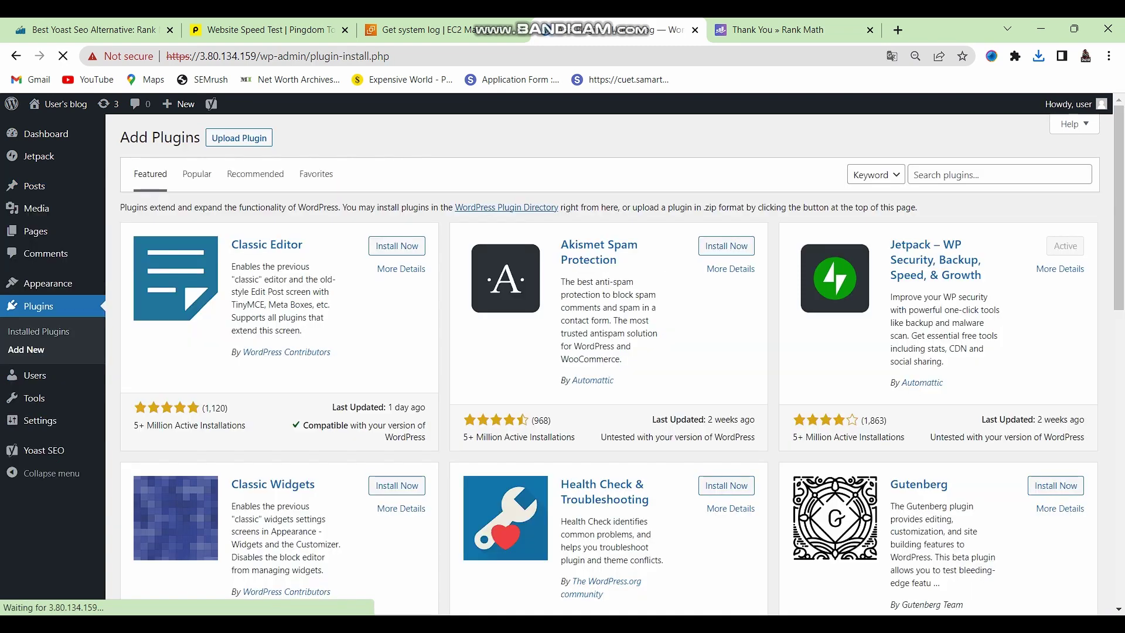
{"action": "left_click", "coordinate": [239, 138]}
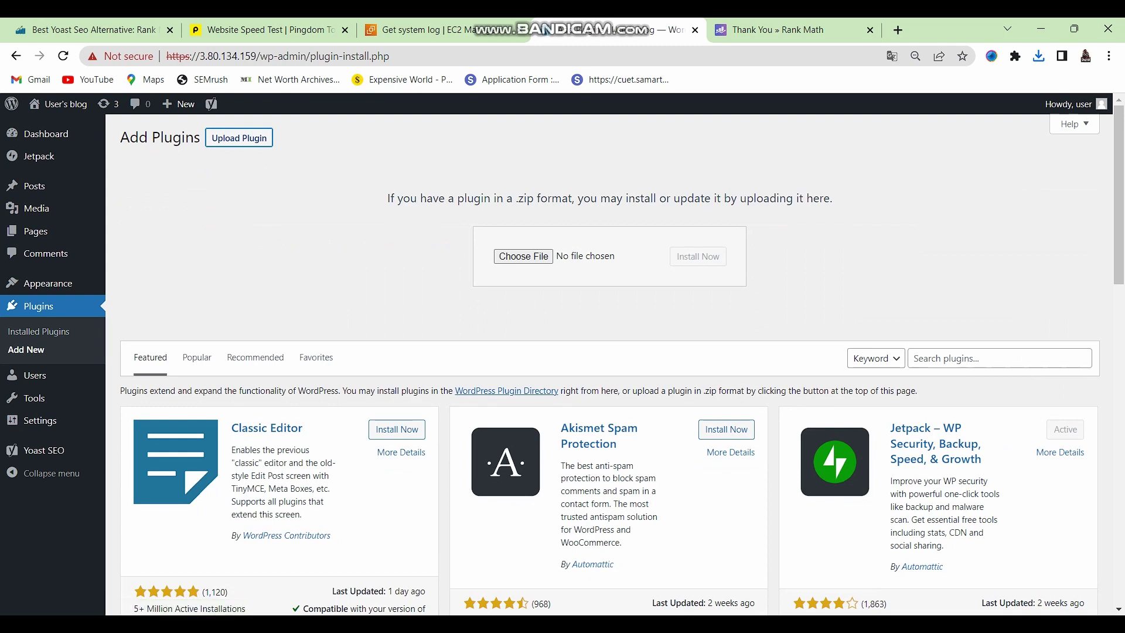
{"action": "left_click", "coordinate": [524, 255]}
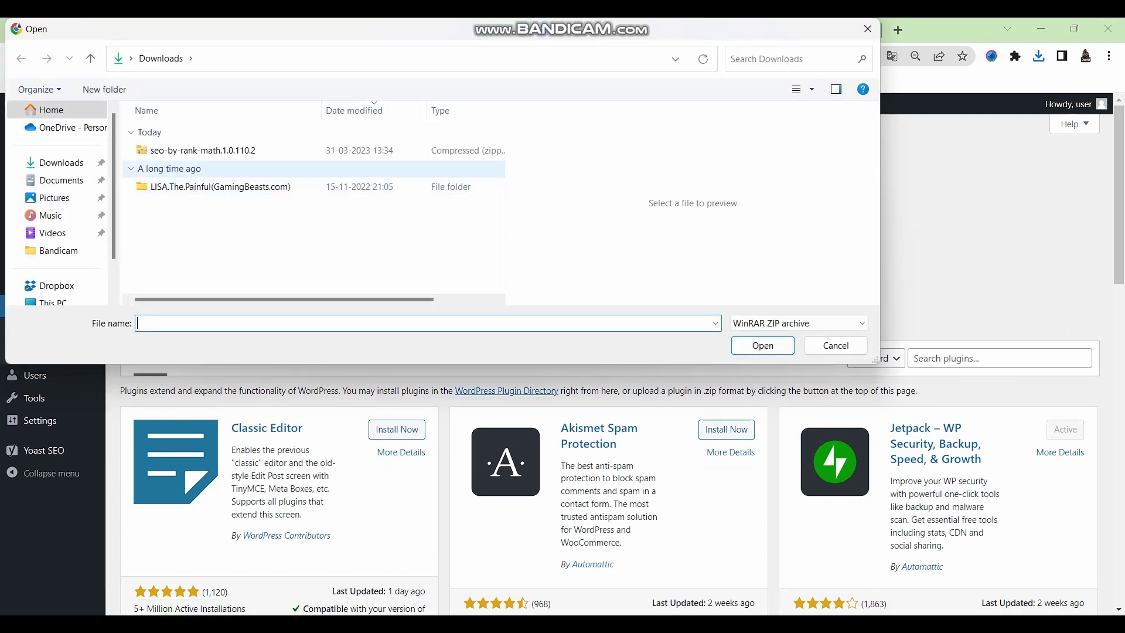
{"action": "double_click", "coordinate": [199, 149]}
{"action": "left_click", "coordinate": [698, 256]}
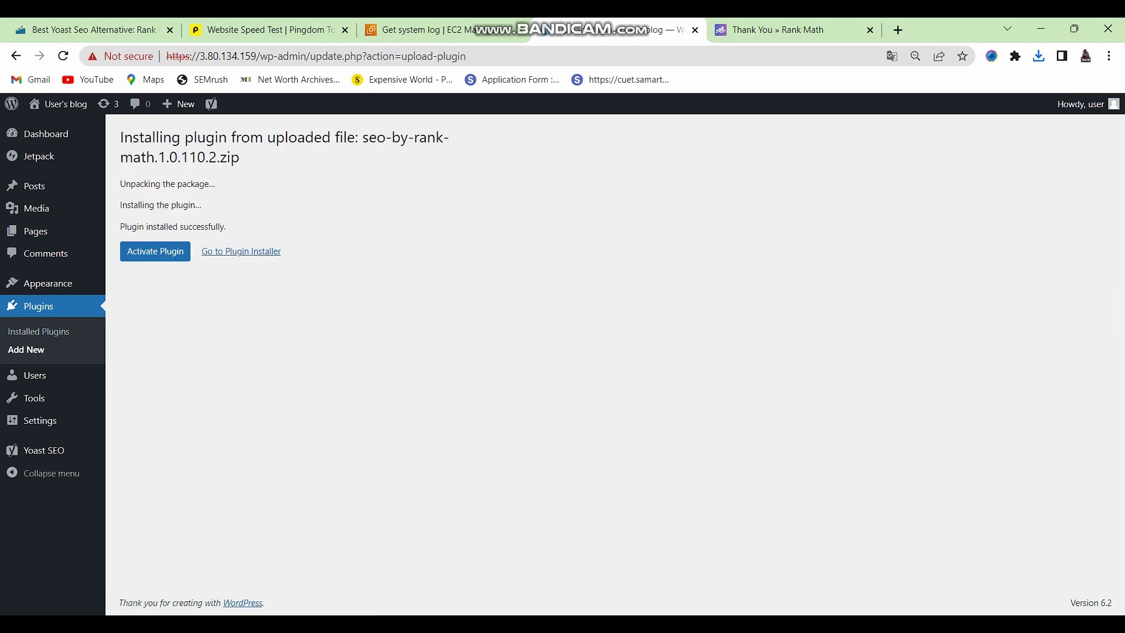
{"action": "left_click", "coordinate": [156, 250]}
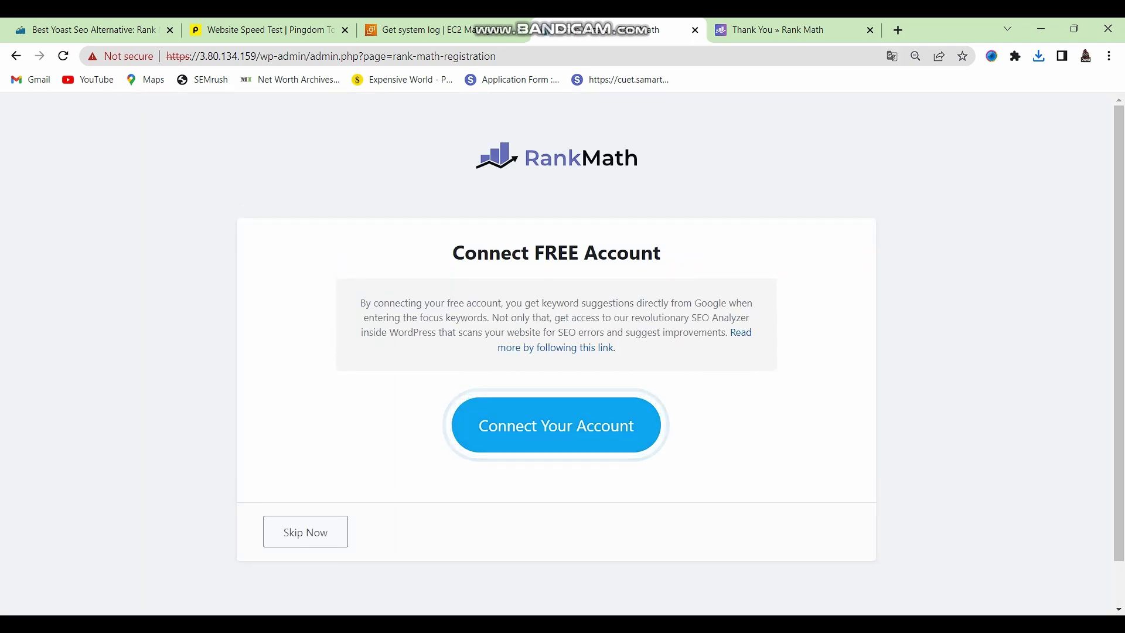
Step: Connect the free Rank Math account using Google sign-in, accepting the terms and privacy policy
{"action": "left_click", "coordinate": [556, 425]}
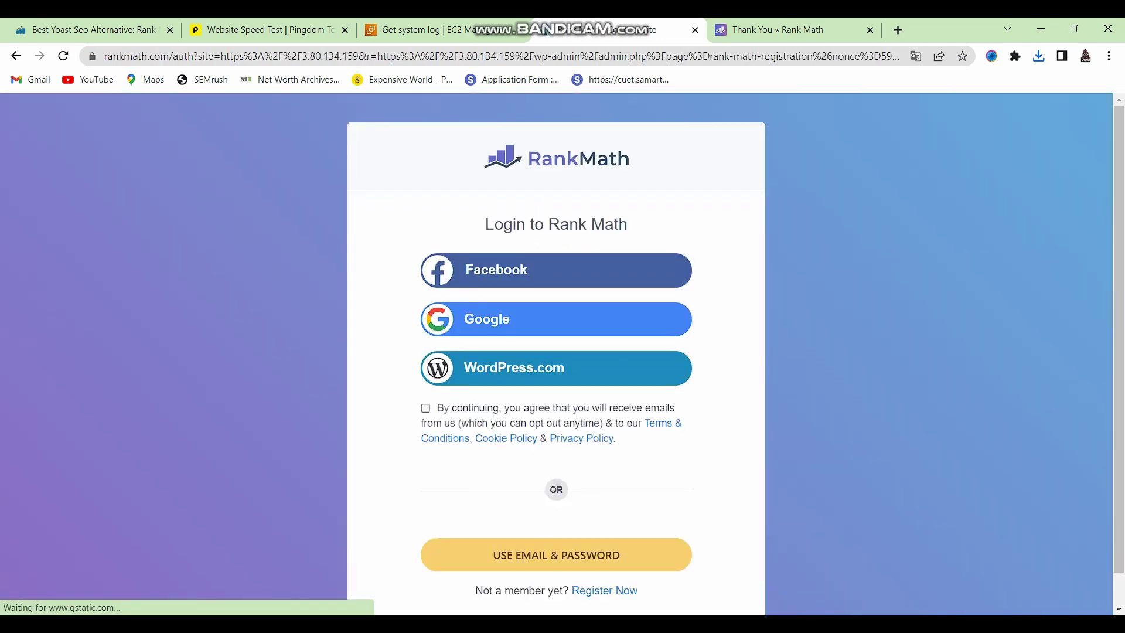
{"action": "left_click", "coordinate": [425, 408]}
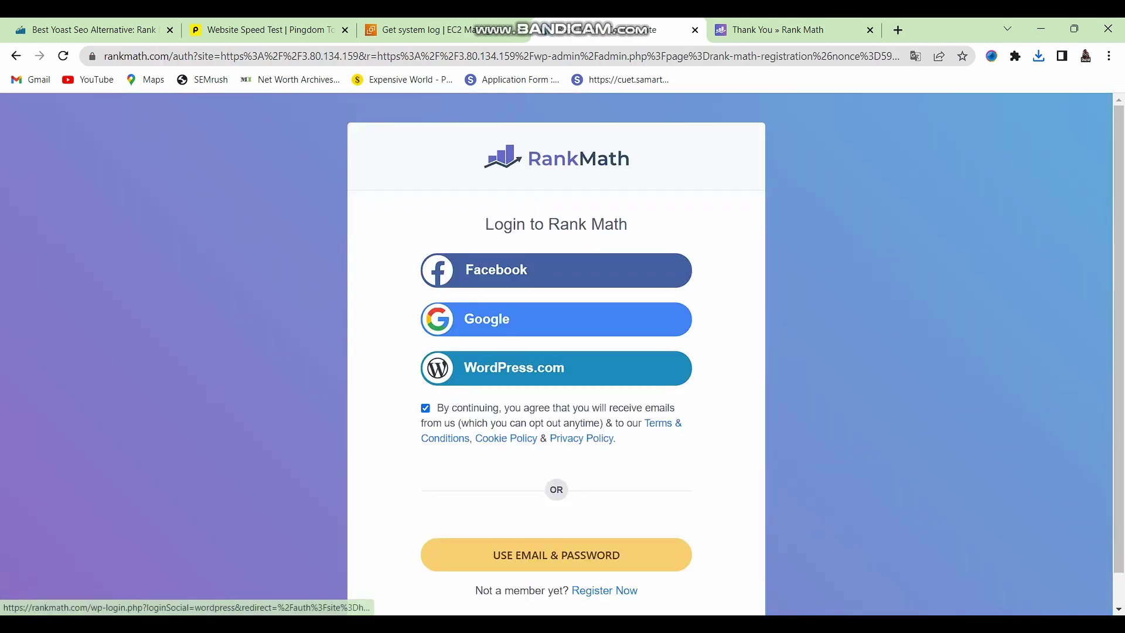
{"action": "left_click", "coordinate": [556, 319]}
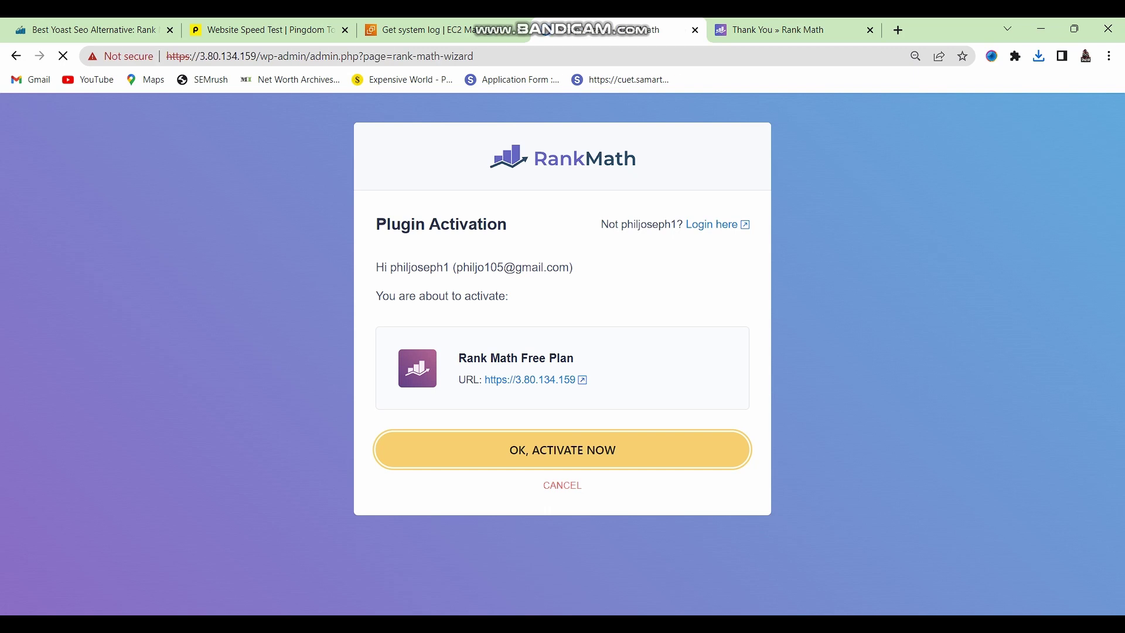
Step: Start the Rank Math setup wizard in Advanced mode and import the SEO settings from Yoast SEO
{"action": "scroll", "coordinate": [562, 351], "scroll_direction": "down", "scroll_amount": 4}
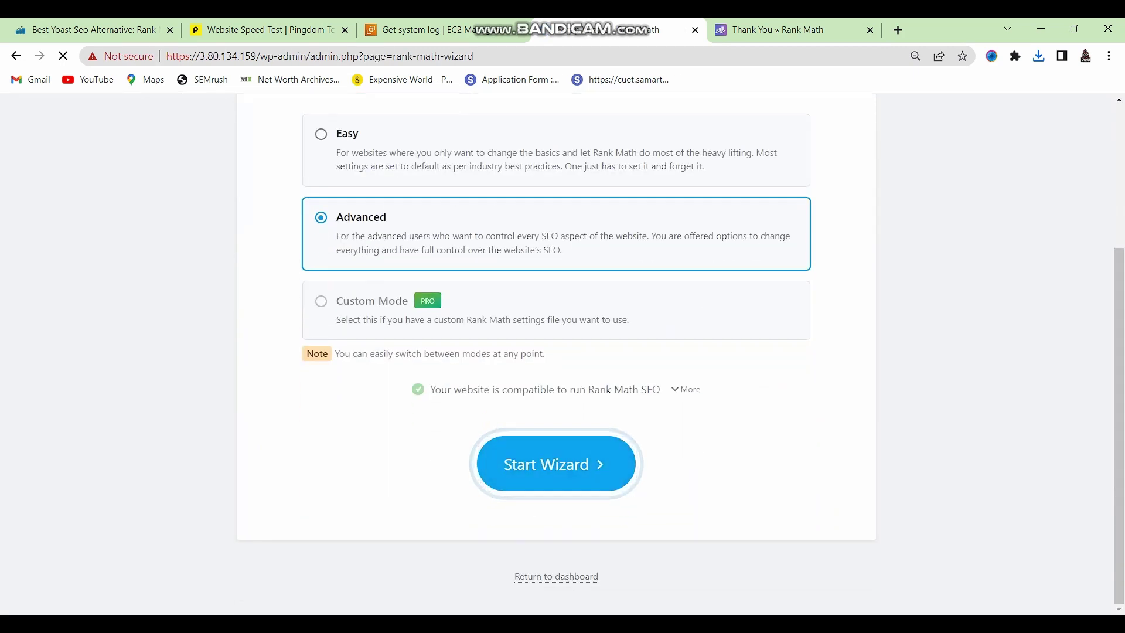
{"action": "scroll", "coordinate": [557, 352], "scroll_direction": "down", "scroll_amount": 2}
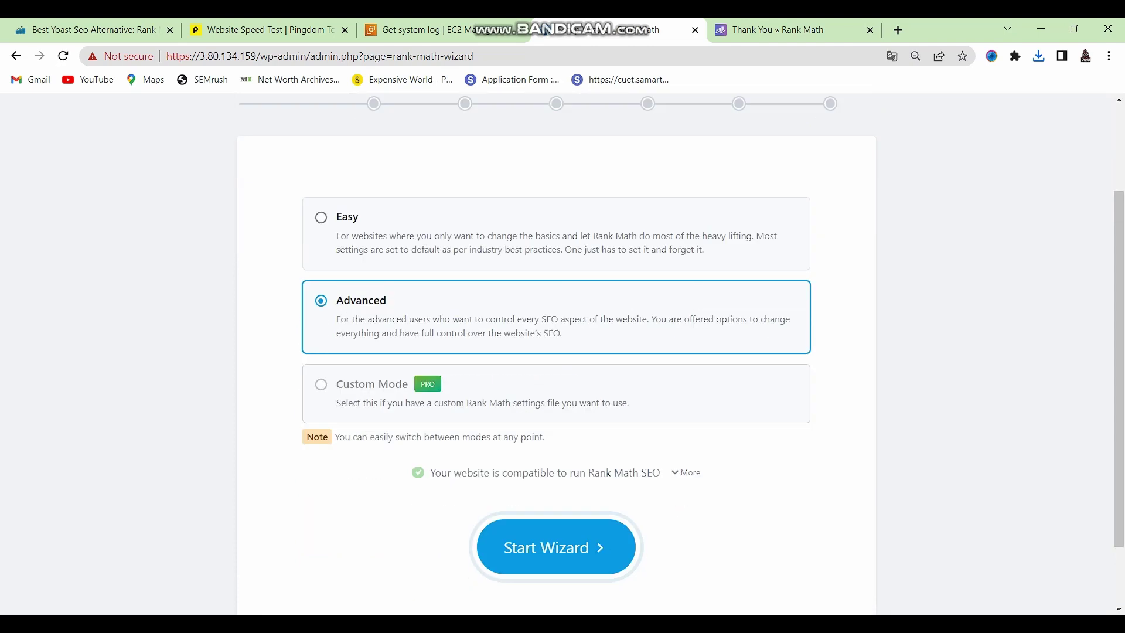
{"action": "key", "text": "Return"}
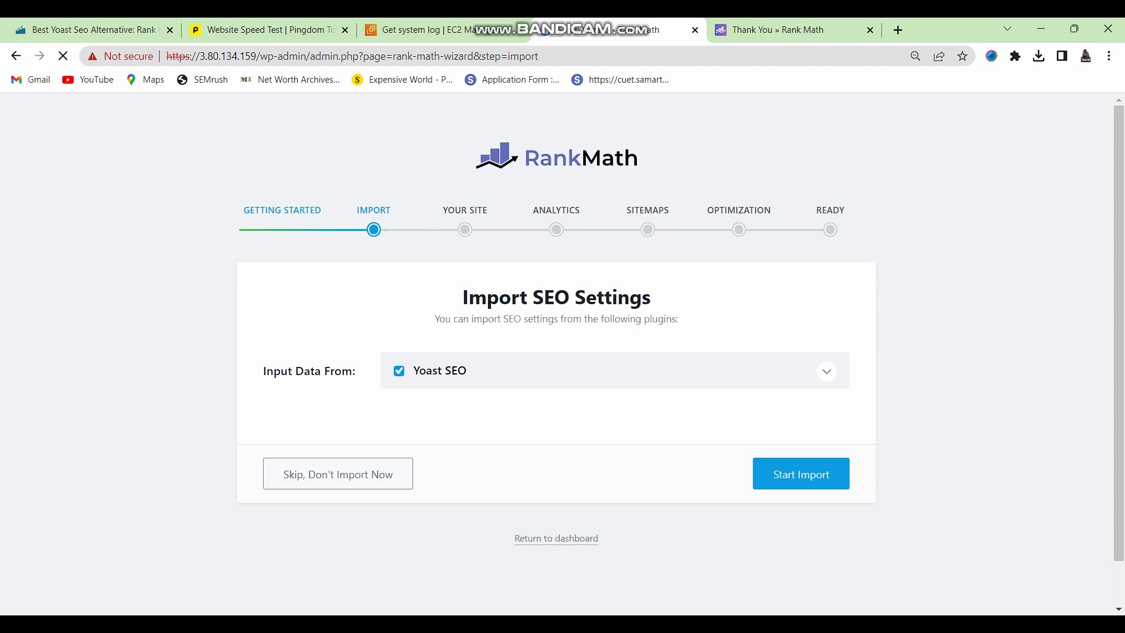
{"action": "left_click", "coordinate": [801, 474]}
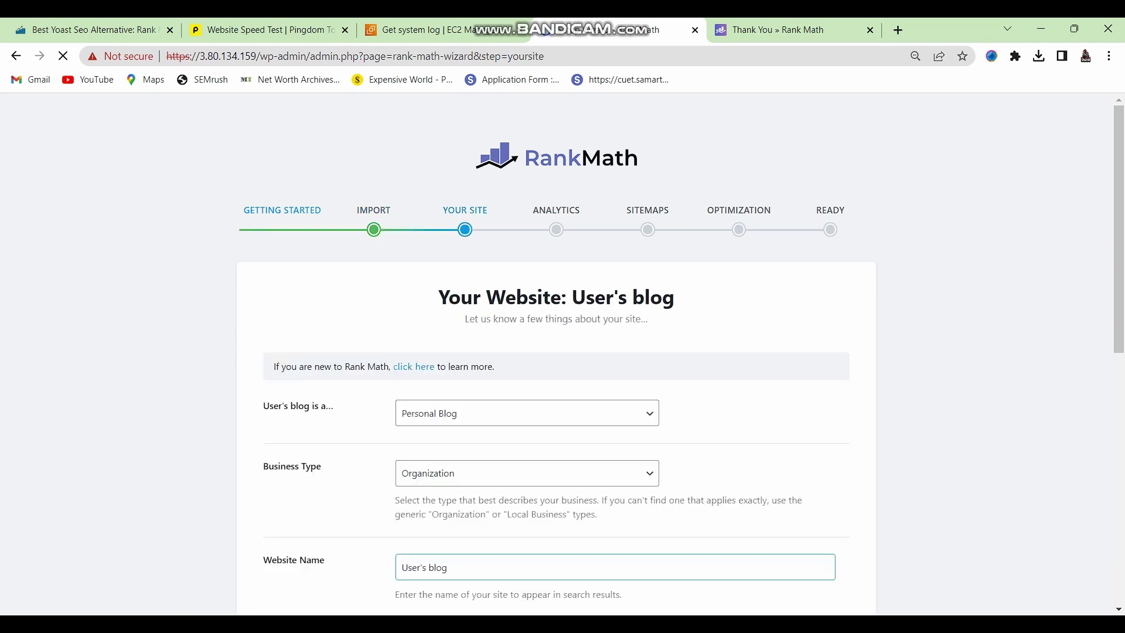
Step: Review the Your Site details of the setup wizard and save them with Personal Blog as the site type
{"action": "scroll", "coordinate": [557, 351], "scroll_direction": "down", "scroll_amount": 8}
{"action": "scroll", "coordinate": [556, 351], "scroll_direction": "up", "scroll_amount": 5}
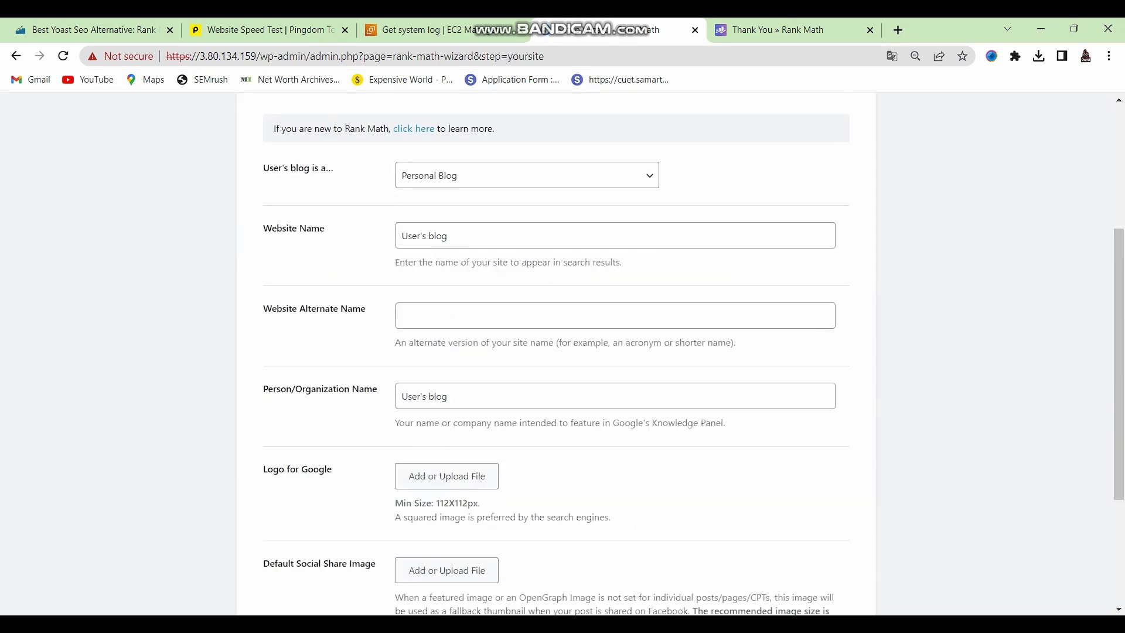
{"action": "scroll", "coordinate": [556, 352], "scroll_direction": "up", "scroll_amount": 2}
{"action": "scroll", "coordinate": [557, 352], "scroll_direction": "up", "scroll_amount": 2}
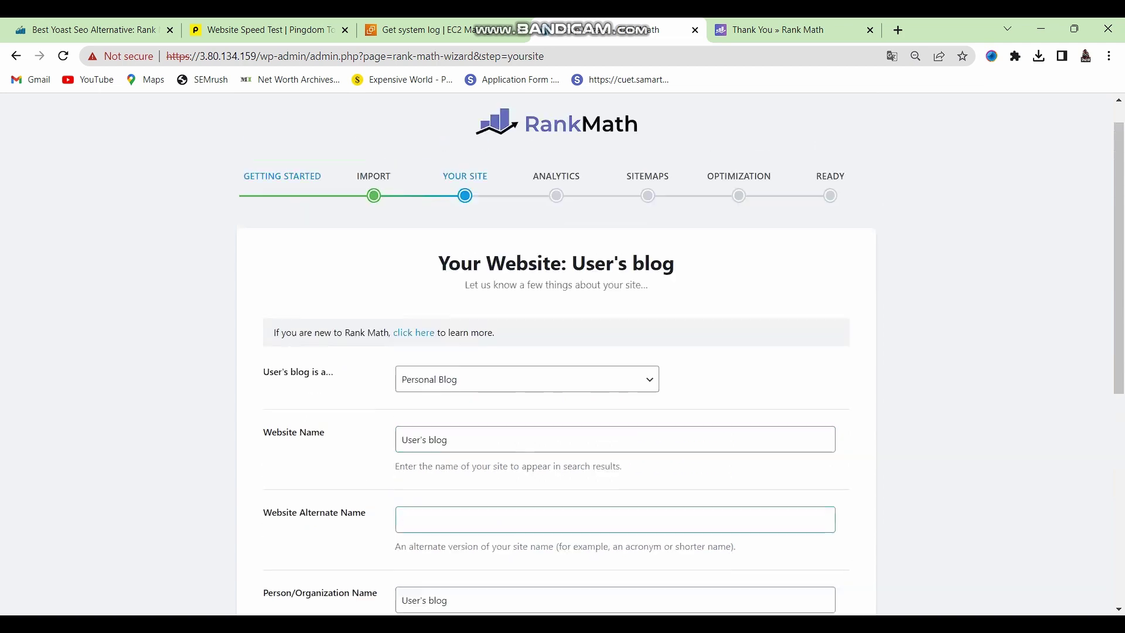
{"action": "scroll", "coordinate": [557, 352], "scroll_direction": "down", "scroll_amount": 6}
{"action": "scroll", "coordinate": [557, 352], "scroll_direction": "up", "scroll_amount": 3}
{"action": "scroll", "coordinate": [556, 352], "scroll_direction": "up", "scroll_amount": 4}
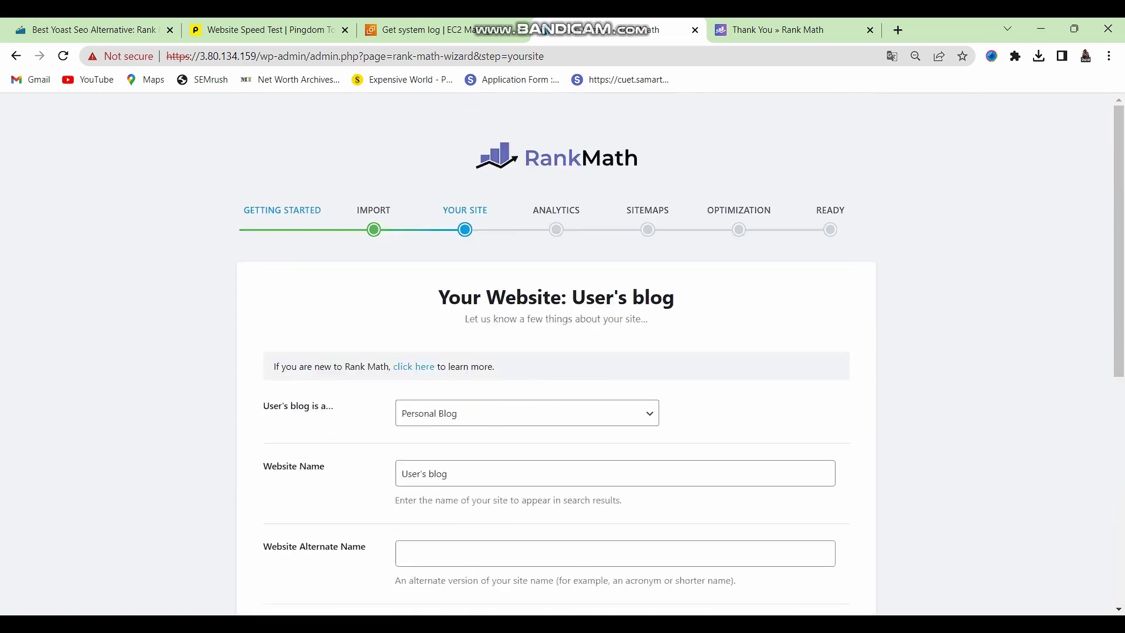
{"action": "scroll", "coordinate": [556, 352], "scroll_direction": "down", "scroll_amount": 3}
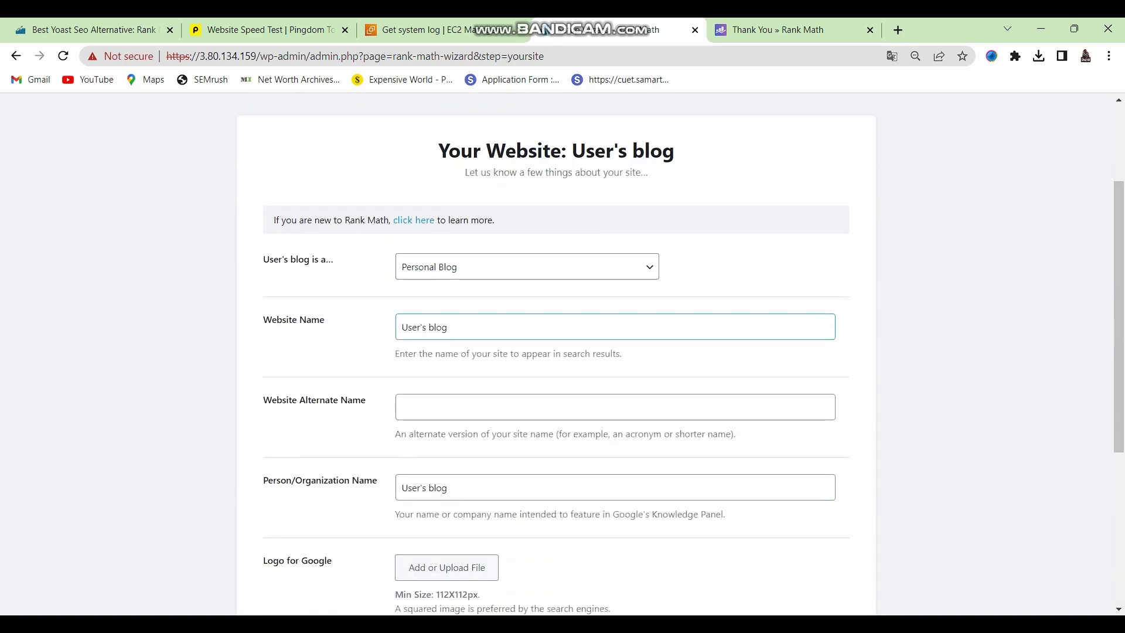
{"action": "scroll", "coordinate": [556, 352], "scroll_direction": "down", "scroll_amount": 5}
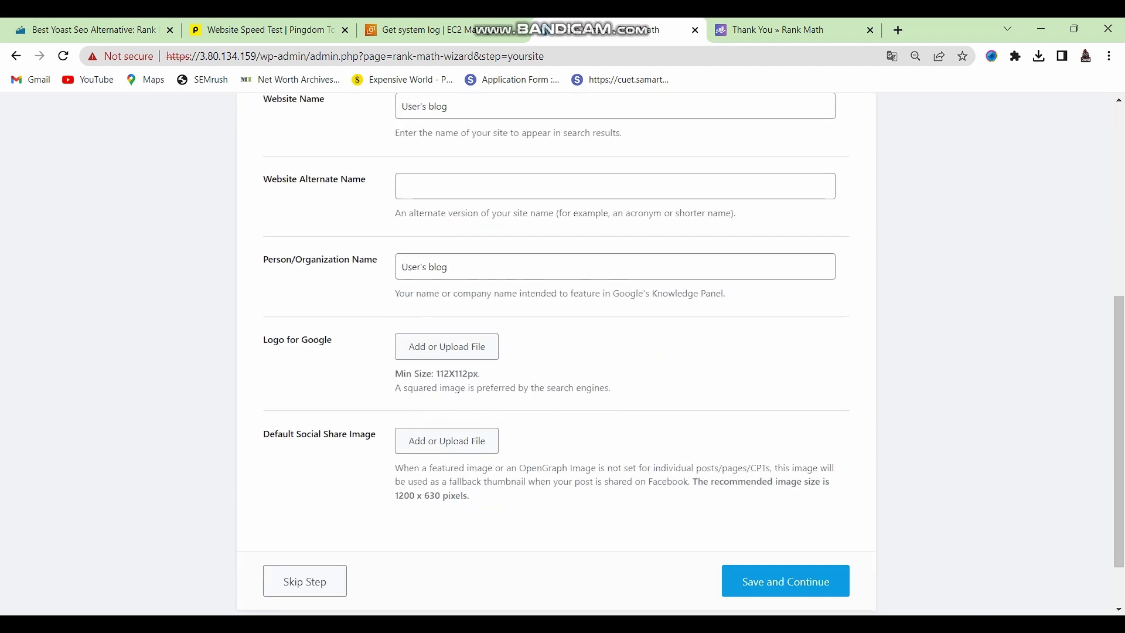
{"action": "scroll", "coordinate": [557, 352], "scroll_direction": "up", "scroll_amount": 5}
{"action": "scroll", "coordinate": [557, 352], "scroll_direction": "down", "scroll_amount": 1}
{"action": "scroll", "coordinate": [556, 351], "scroll_direction": "up", "scroll_amount": 2}
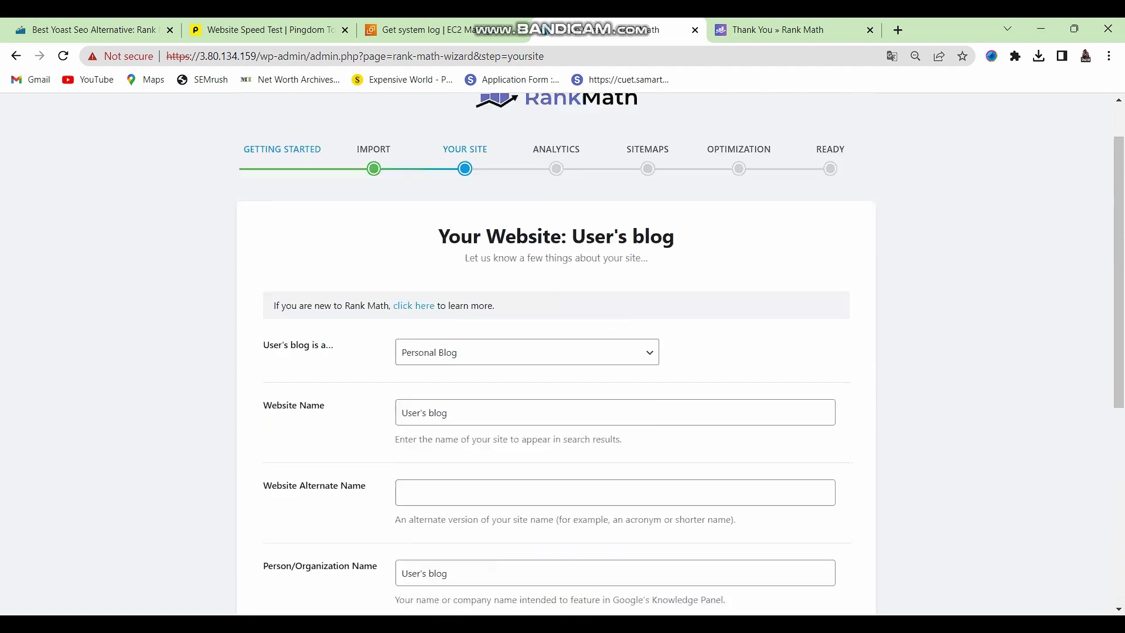
{"action": "scroll", "coordinate": [557, 352], "scroll_direction": "down", "scroll_amount": 3}
{"action": "scroll", "coordinate": [557, 352], "scroll_direction": "down", "scroll_amount": 2}
{"action": "left_click", "coordinate": [786, 582]}
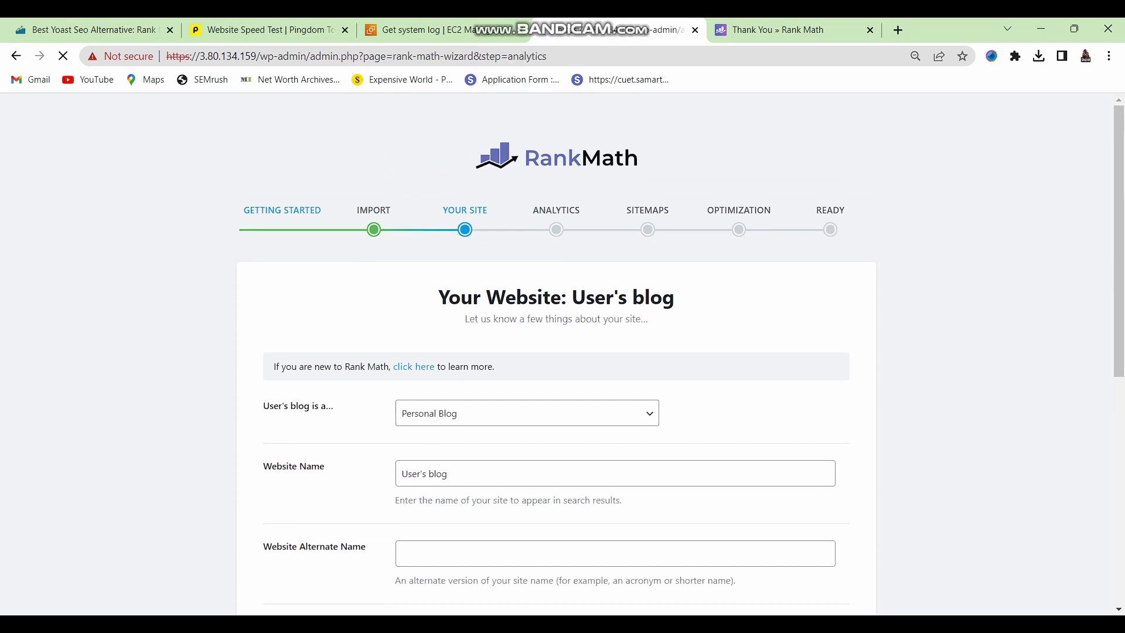
Step: Review the Connect Google Services page of the setup wizard, and skip both the Analytics and Sitemaps stages
{"action": "scroll", "coordinate": [556, 410], "scroll_direction": "down", "scroll_amount": 5}
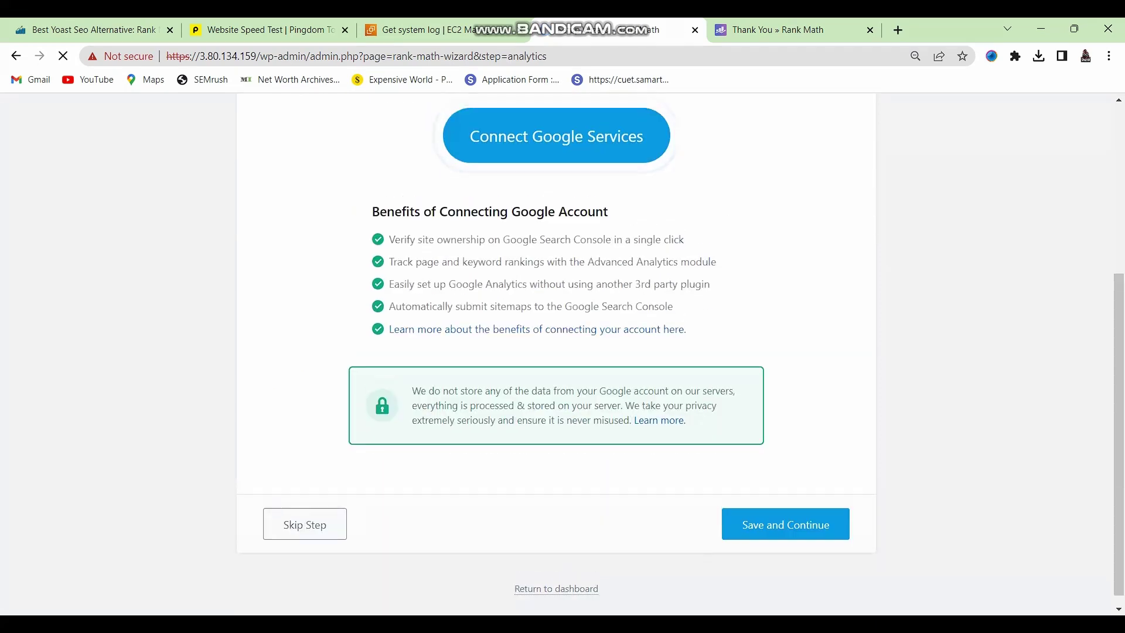
{"action": "scroll", "coordinate": [557, 410], "scroll_direction": "up", "scroll_amount": 5}
{"action": "scroll", "coordinate": [556, 352], "scroll_direction": "down", "scroll_amount": 4}
{"action": "scroll", "coordinate": [557, 351], "scroll_direction": "up", "scroll_amount": 4}
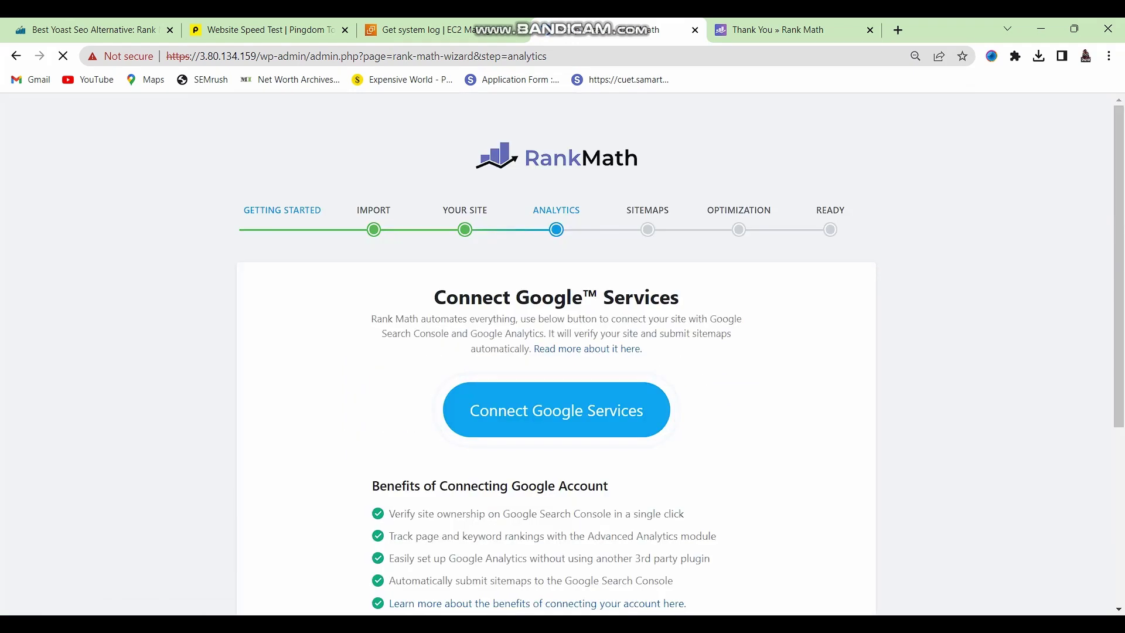
{"action": "scroll", "coordinate": [557, 351], "scroll_direction": "down", "scroll_amount": 4}
{"action": "scroll", "coordinate": [557, 352], "scroll_direction": "up", "scroll_amount": 4}
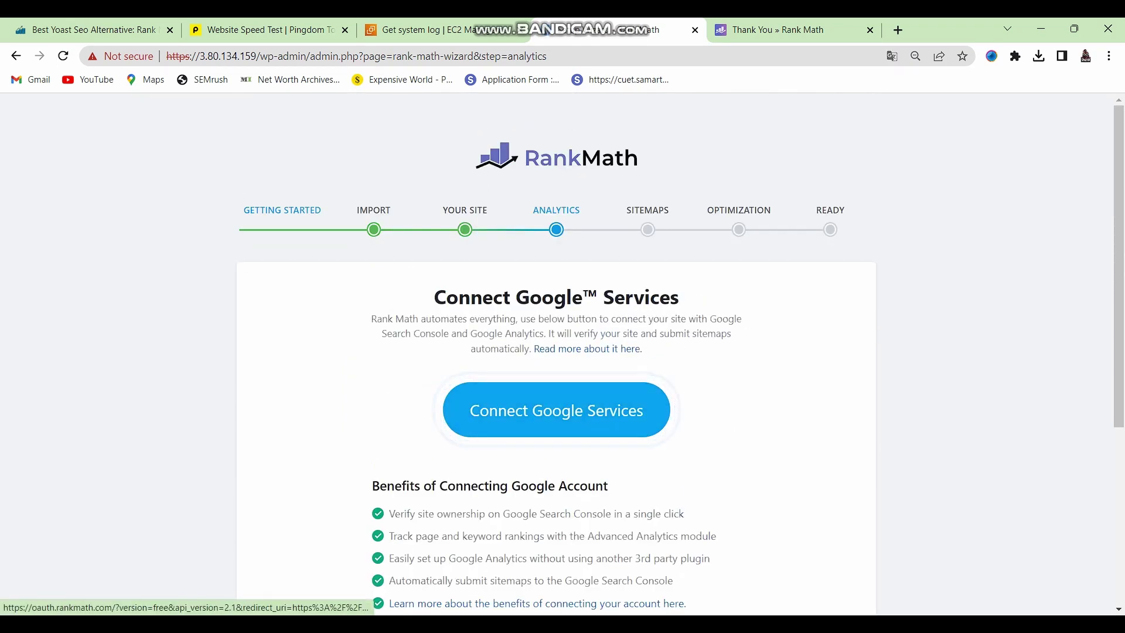
{"action": "scroll", "coordinate": [557, 410], "scroll_direction": "down", "scroll_amount": 5}
{"action": "left_click", "coordinate": [305, 511]}
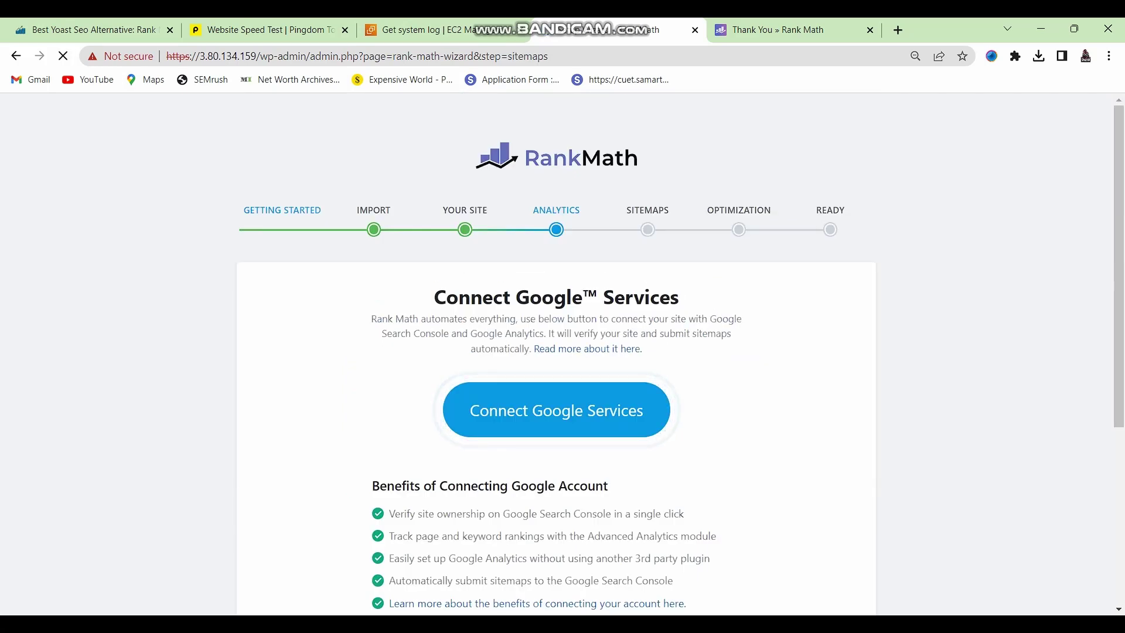
{"action": "left_click", "coordinate": [304, 511]}
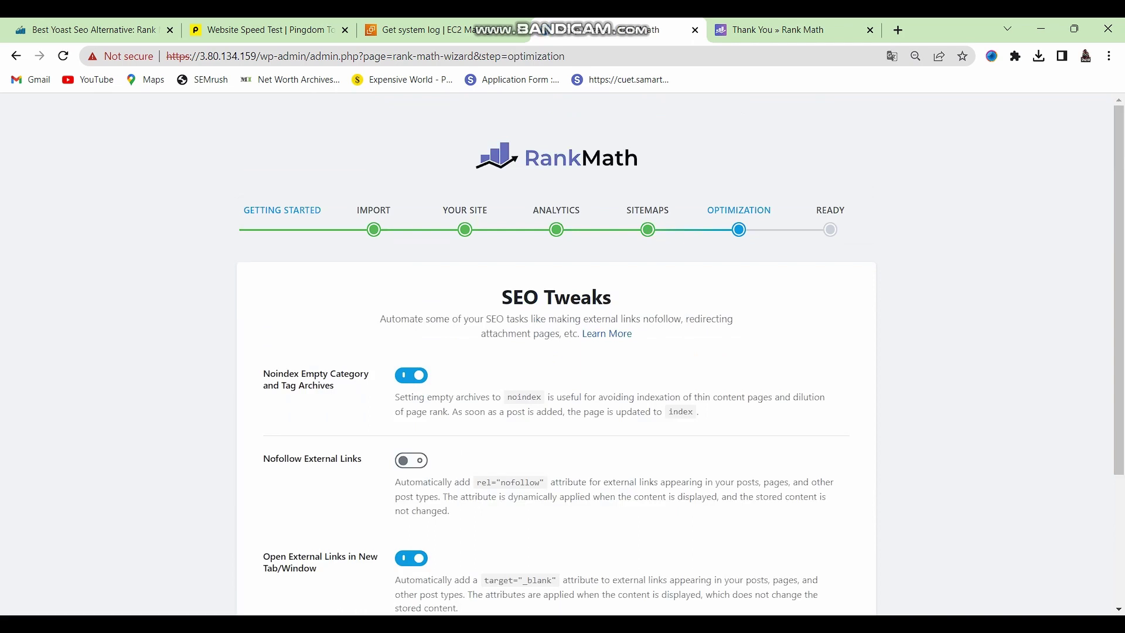
Step: Review the SEO Tweaks to finish the setup wizard, and return to the Rank Math dashboard
{"action": "scroll", "coordinate": [556, 351], "scroll_direction": "down", "scroll_amount": 3}
{"action": "scroll", "coordinate": [556, 352], "scroll_direction": "up", "scroll_amount": 3}
{"action": "scroll", "coordinate": [556, 352], "scroll_direction": "down", "scroll_amount": 3}
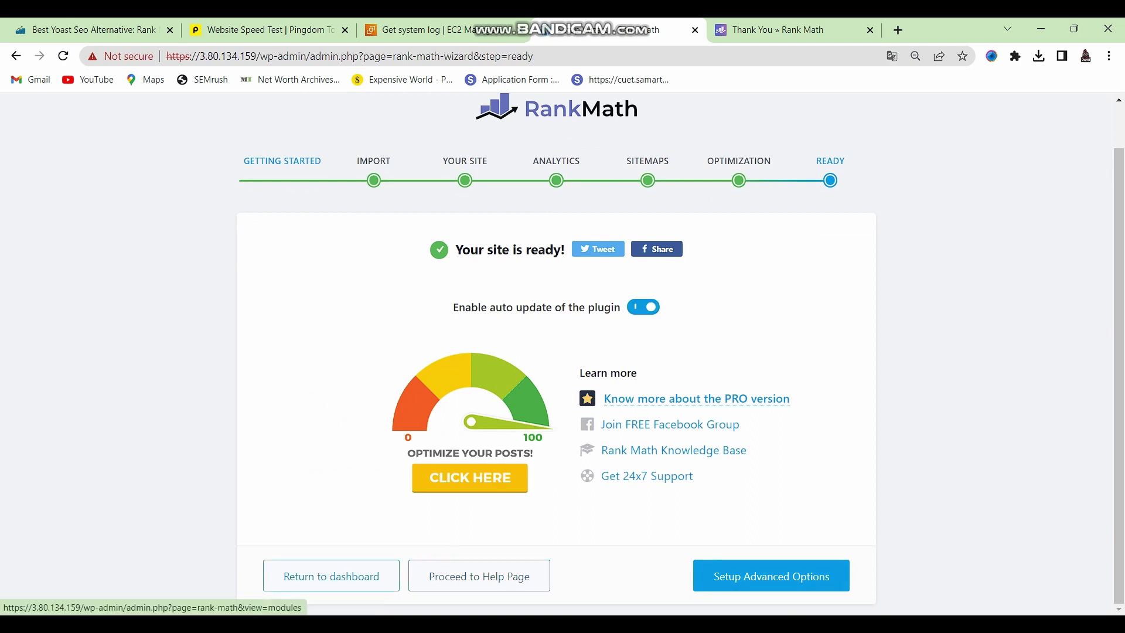
{"action": "left_click", "coordinate": [331, 576]}
{"action": "scroll", "coordinate": [557, 352], "scroll_direction": "up", "scroll_amount": 1}
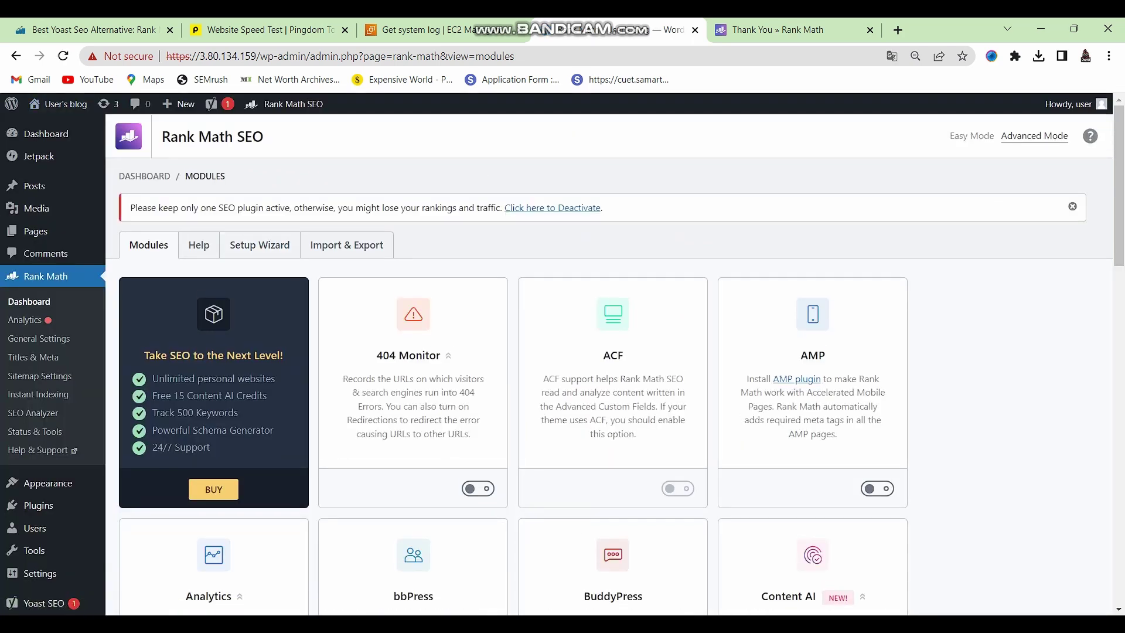
Step: Deactivate the conflicting Yoast SEO plugin through Rank Math's notice, and delete it together with its data
{"action": "left_click_drag", "start_coordinate": [173, 207], "coordinate": [603, 208]}
{"action": "triple_click", "coordinate": [598, 208]}
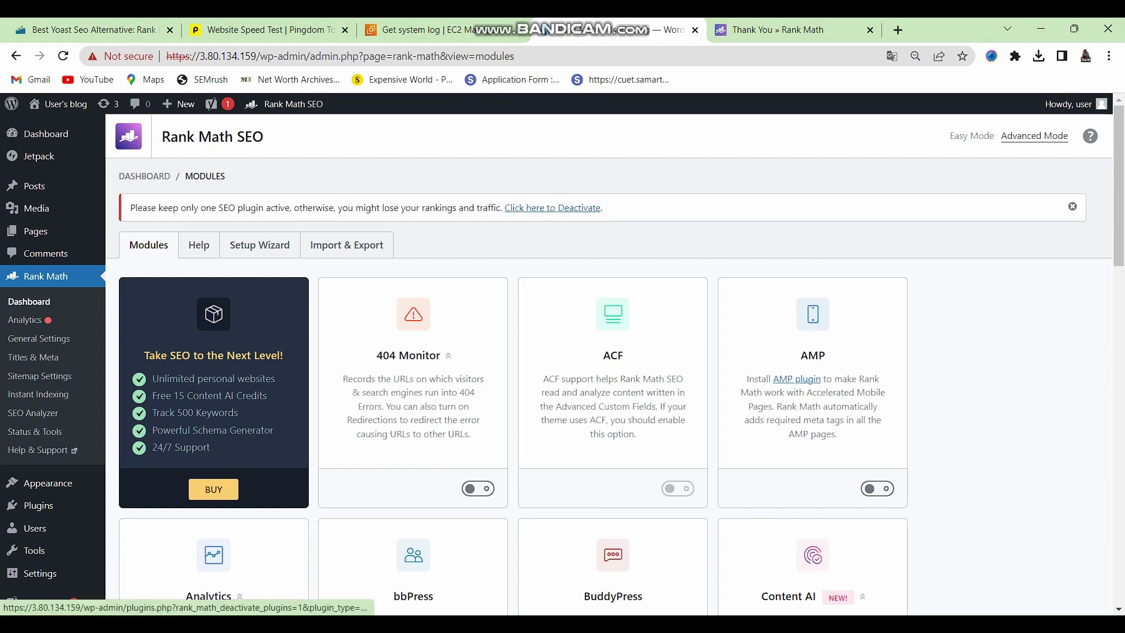
{"action": "left_click", "coordinate": [552, 208]}
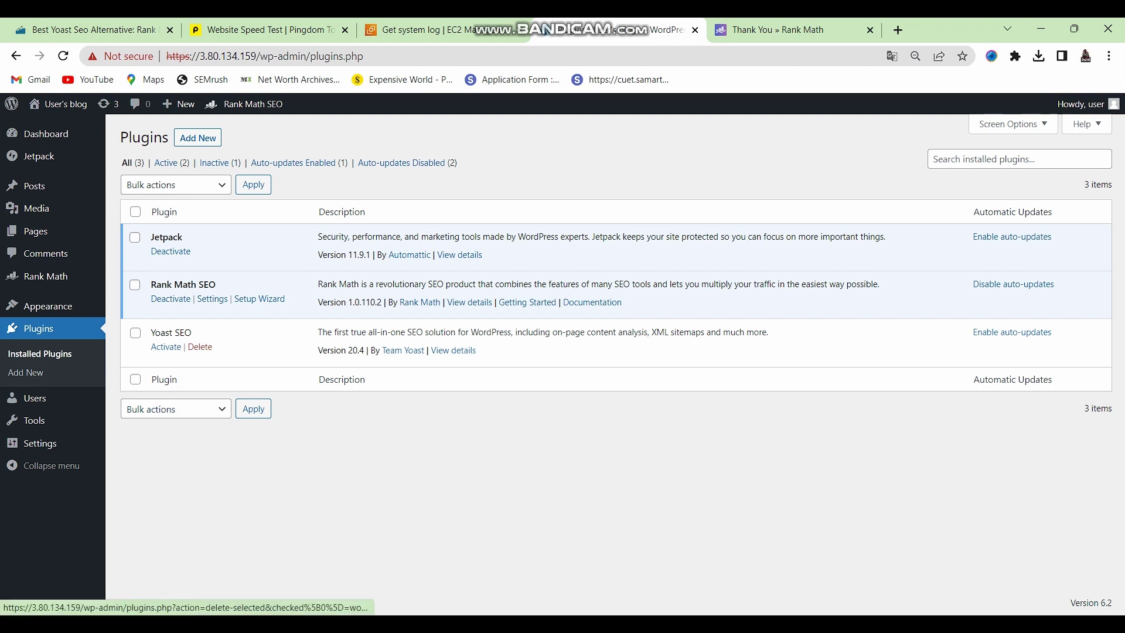
{"action": "left_click", "coordinate": [200, 347]}
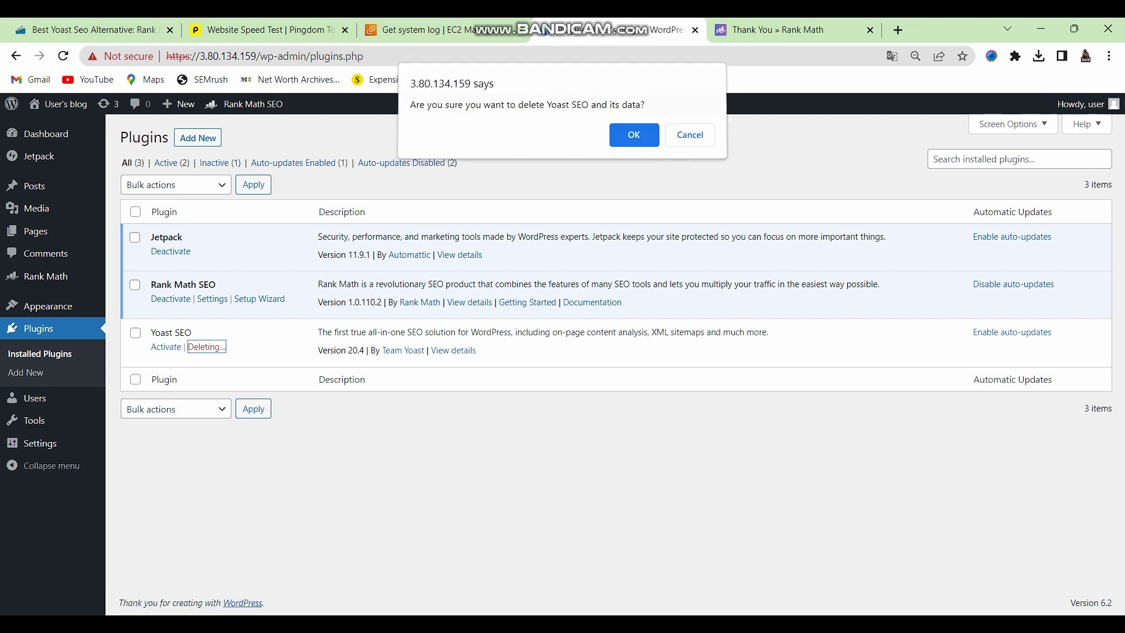
{"action": "key", "text": "Return"}
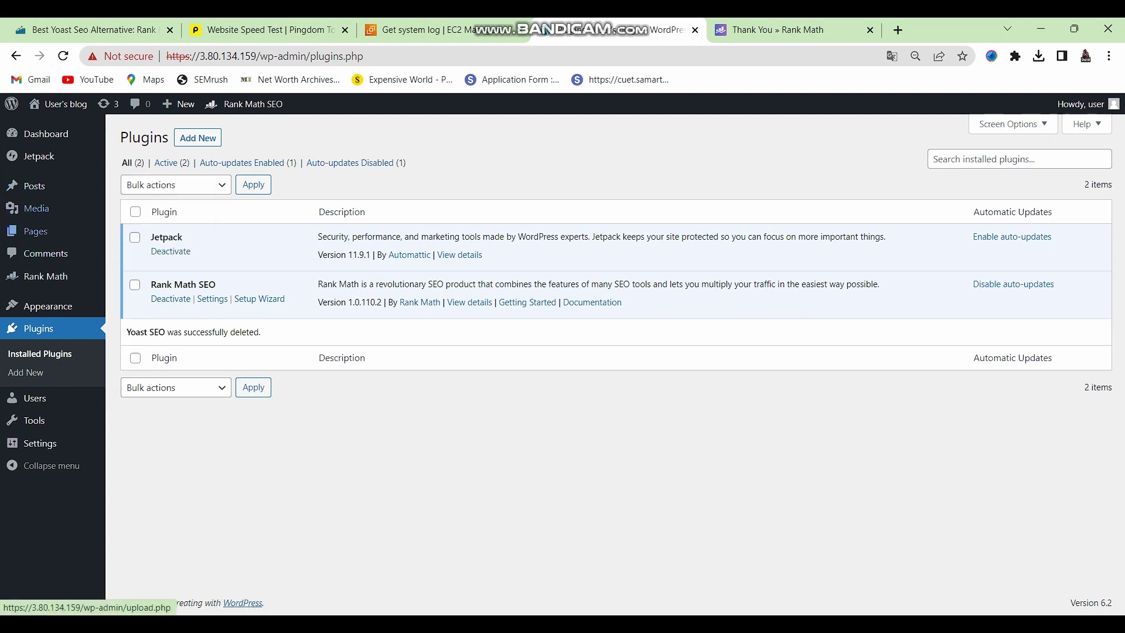
Step: Switch to the Rank Math website and view its home page
{"action": "mouse_move", "coordinate": [34, 185]}
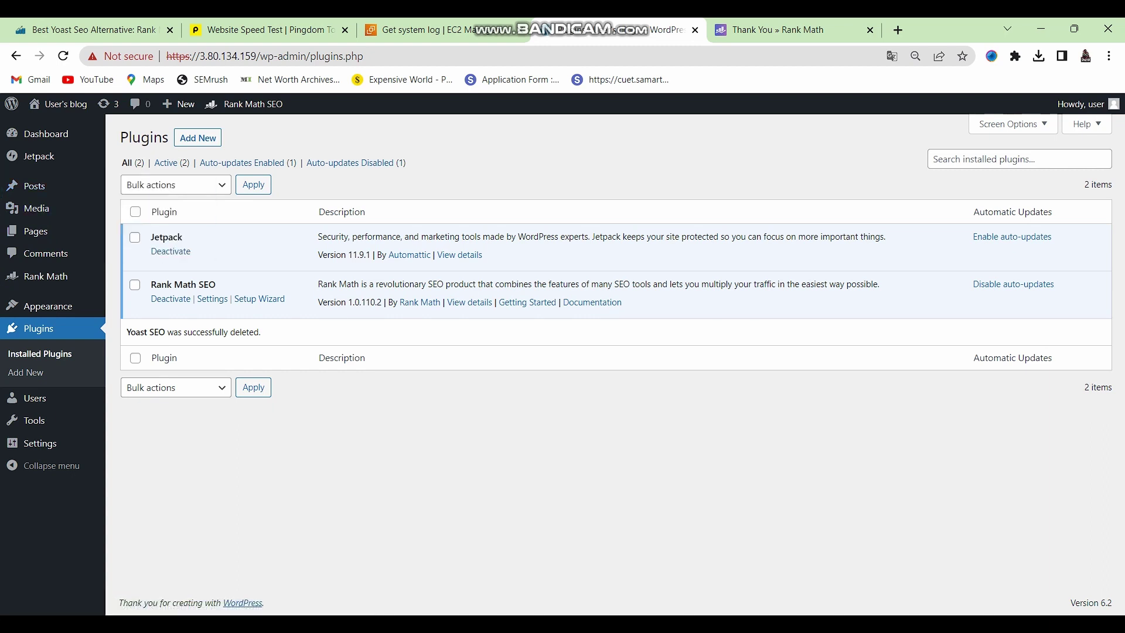
{"action": "key", "text": "ctrl+Tab"}
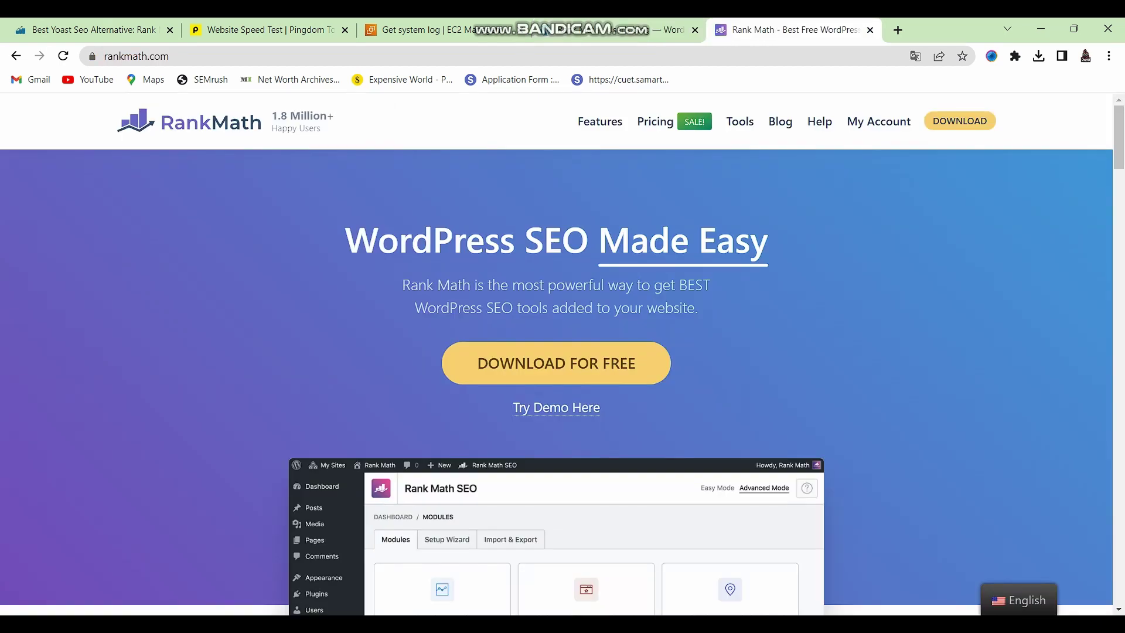